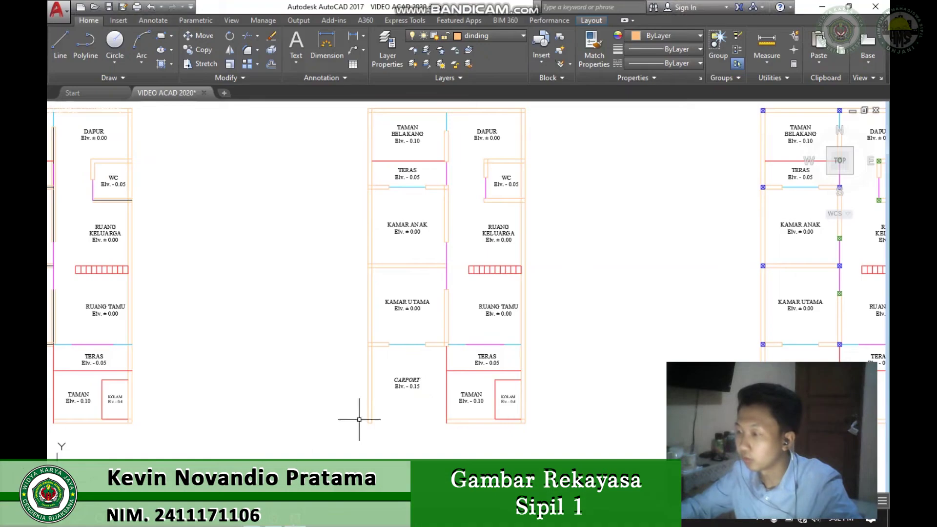
Draw a 15 by 15 rectangle in the empty space left of the middle floor plan's Taman Belakang
middle_click_drag(382, 223, 382, 329)
scroll(364, 243, "up", 2)
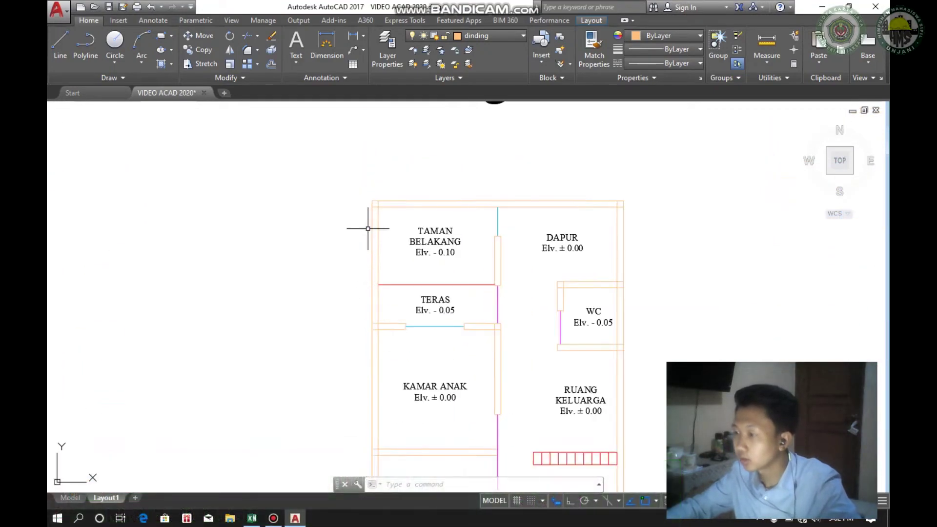
scroll(370, 225, "up", 2)
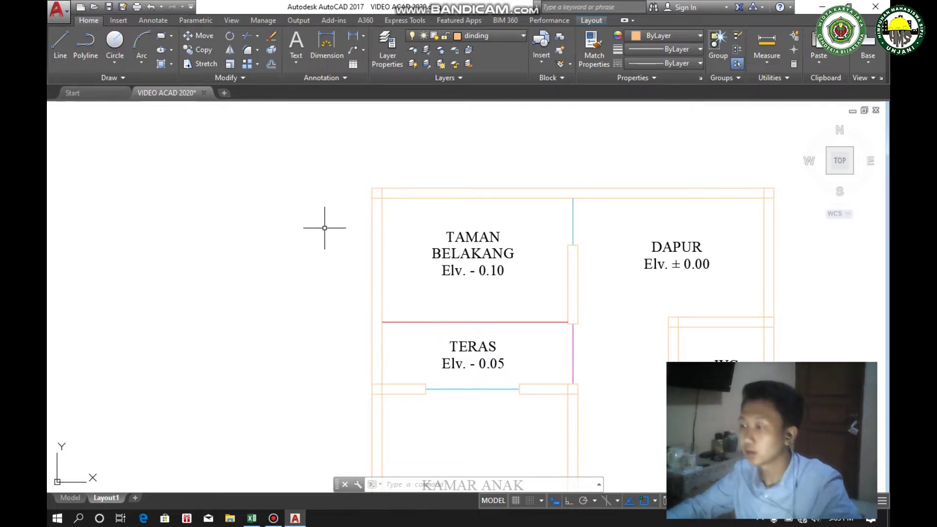
type("REC")
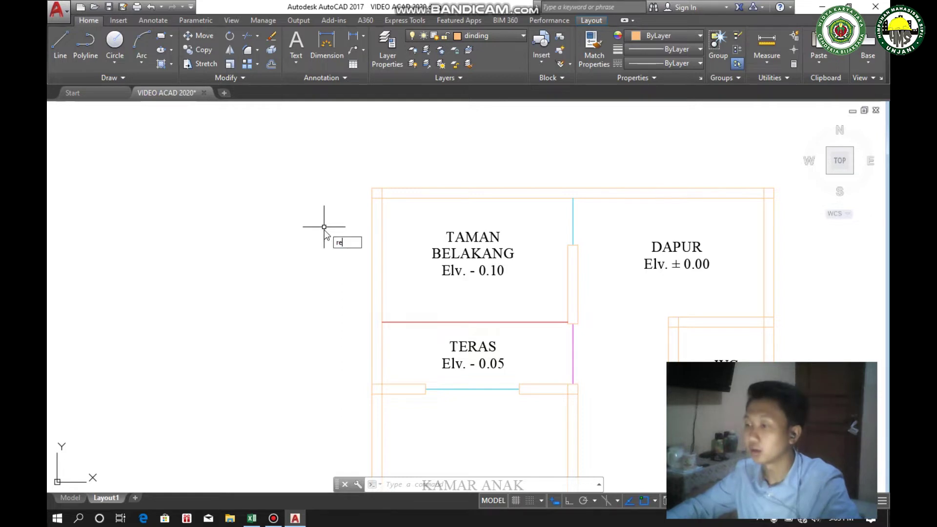
key("Return")
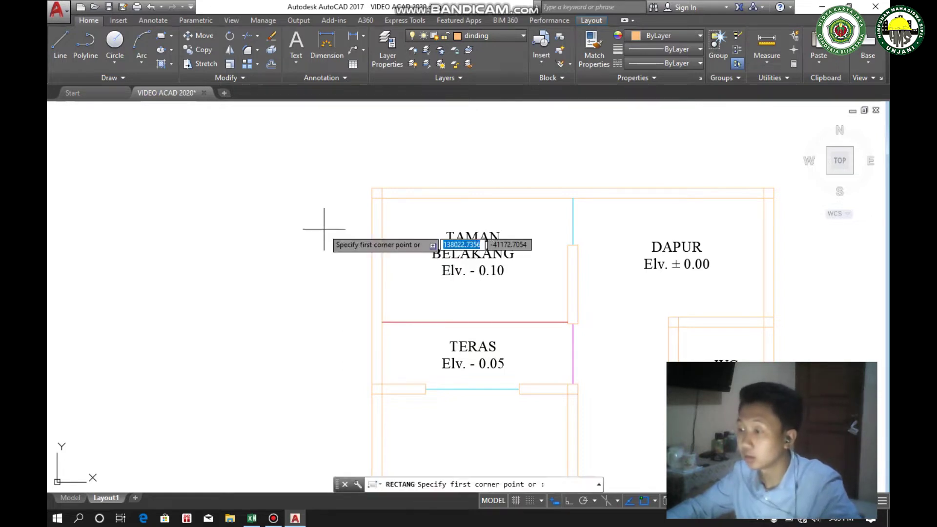
left_click(273, 198)
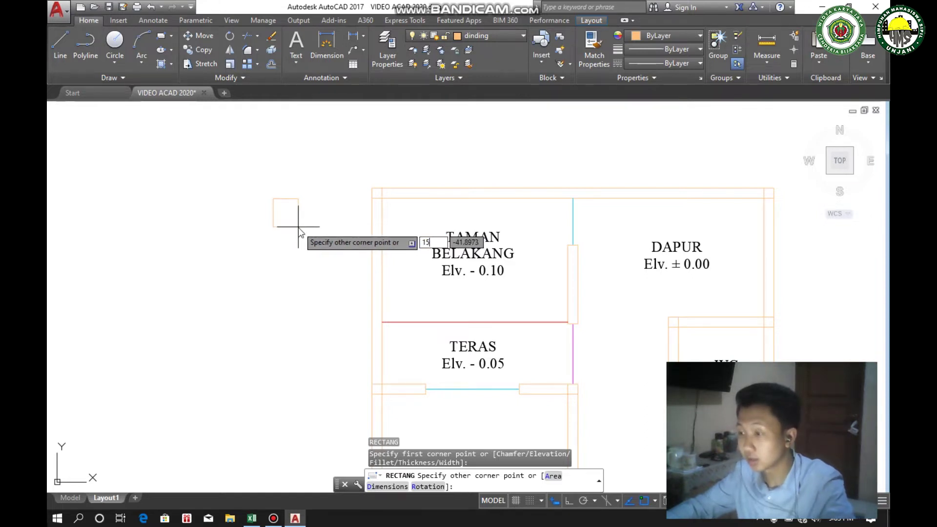
type("15")
key("Tab")
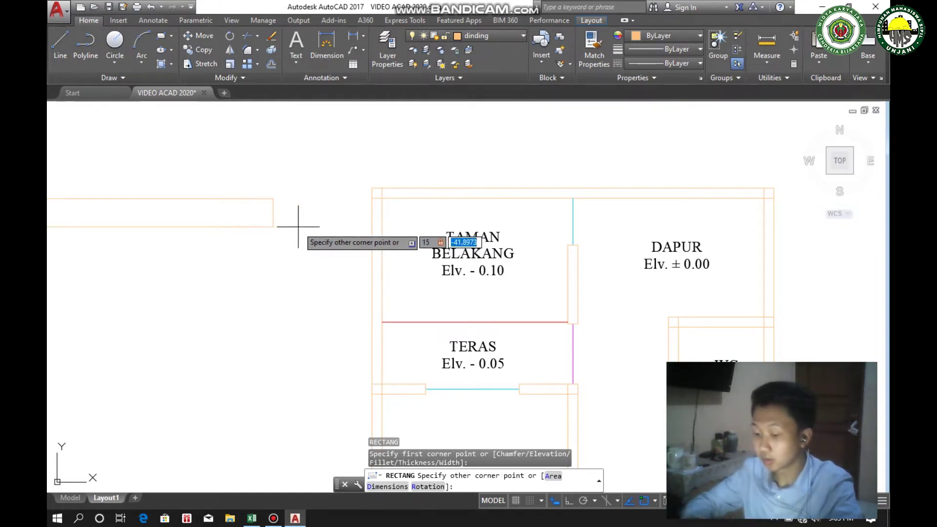
type("15")
key("Return")
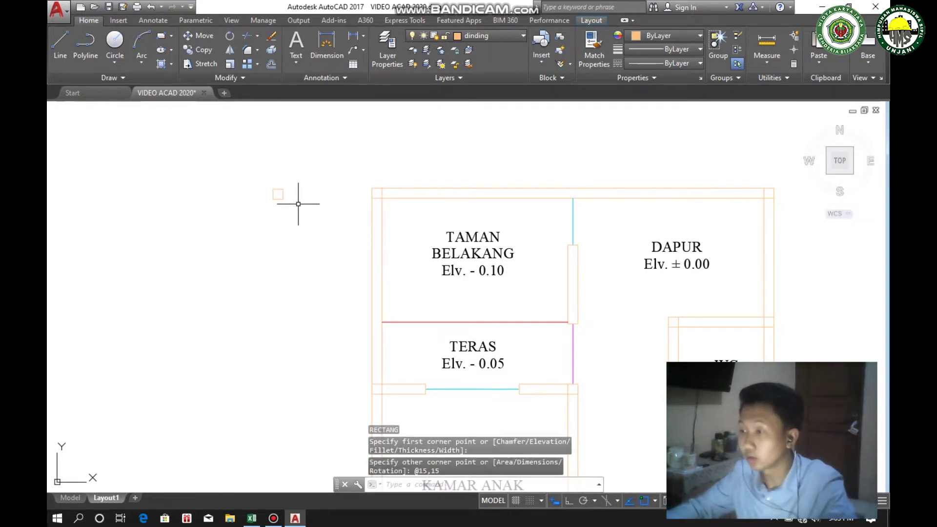
Move the small square beside the plan to the Kolom layer
scroll(288, 203, "up", 2)
scroll(286, 203, "down", 2)
scroll(293, 215, "up", 2)
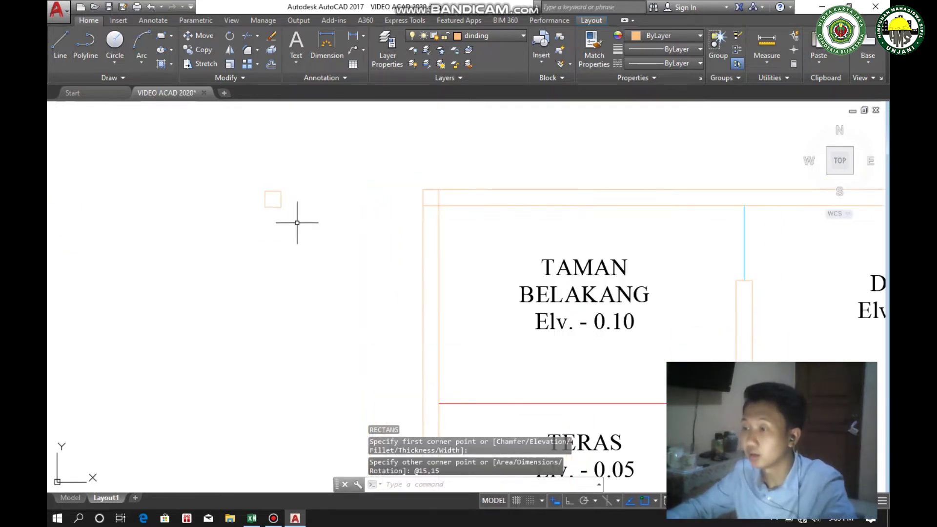
left_click(297, 222)
left_click(236, 174)
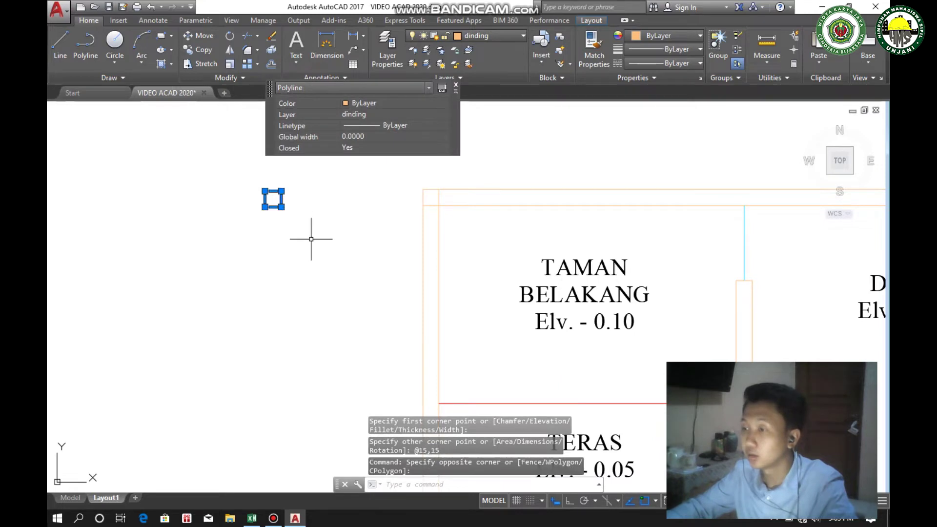
left_click(456, 86)
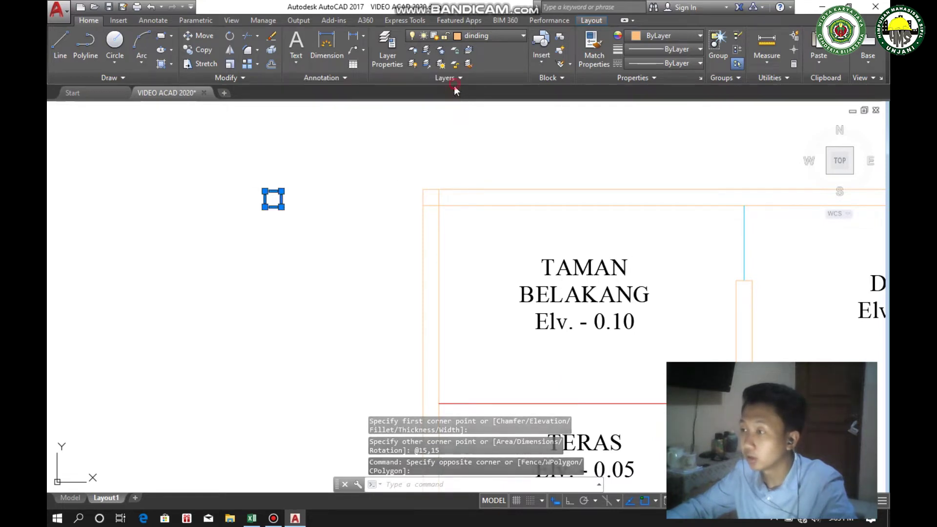
left_click(493, 37)
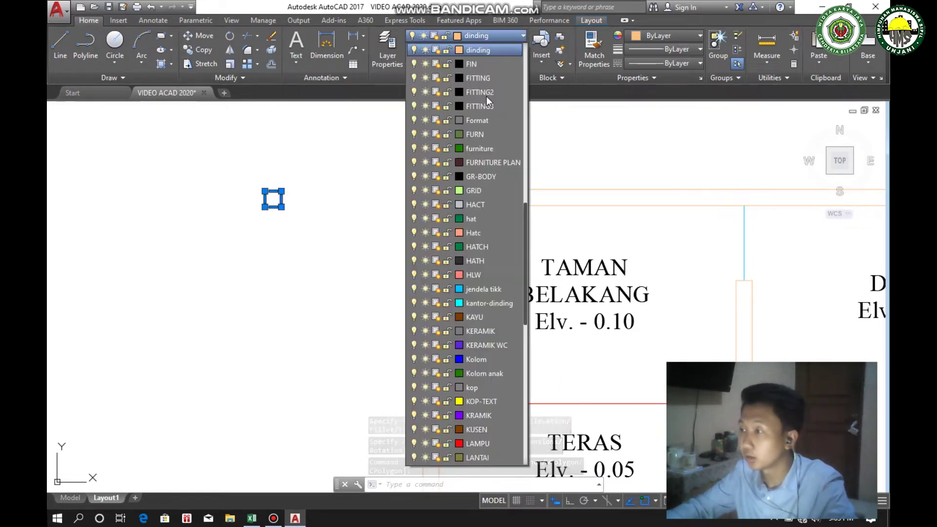
left_click(471, 359)
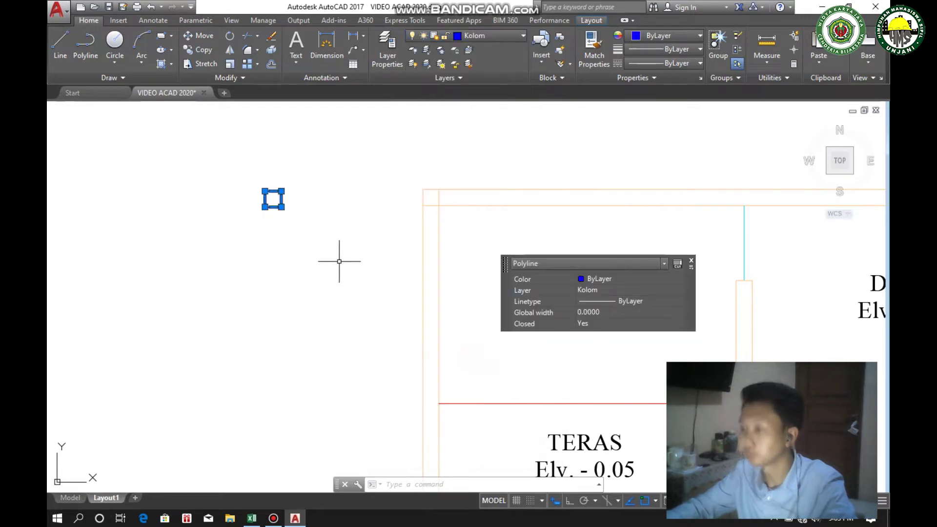
key("Escape")
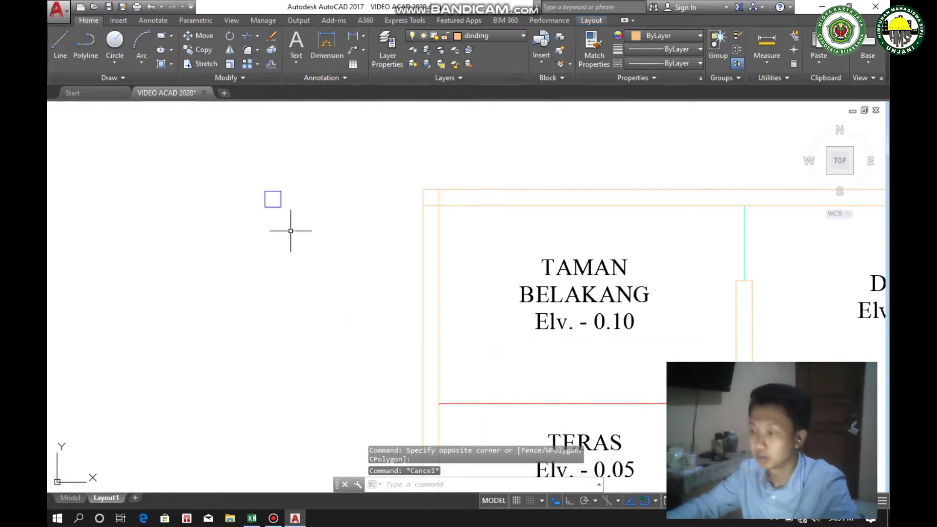
Draw two crossing diagonal lines between the opposite corners of the small square
scroll(288, 226, "up", 2)
type("l")
key("Return")
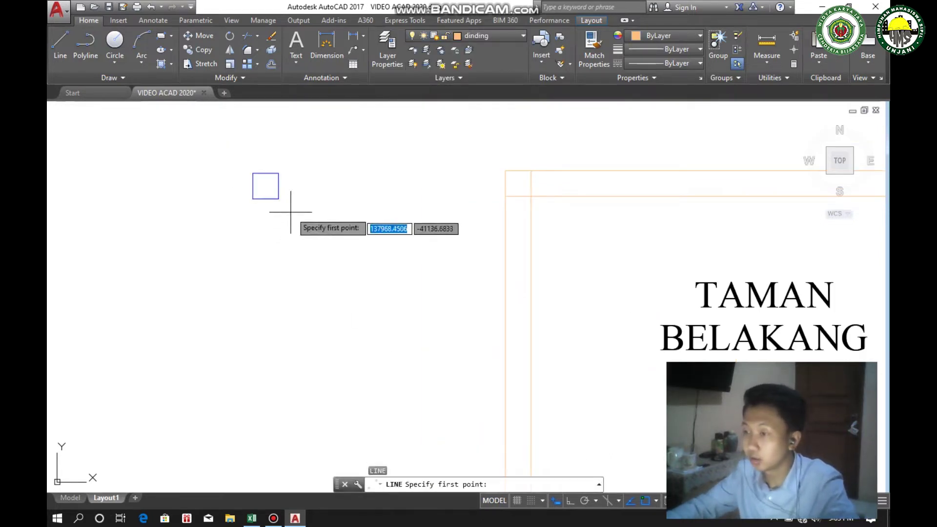
left_click(279, 172)
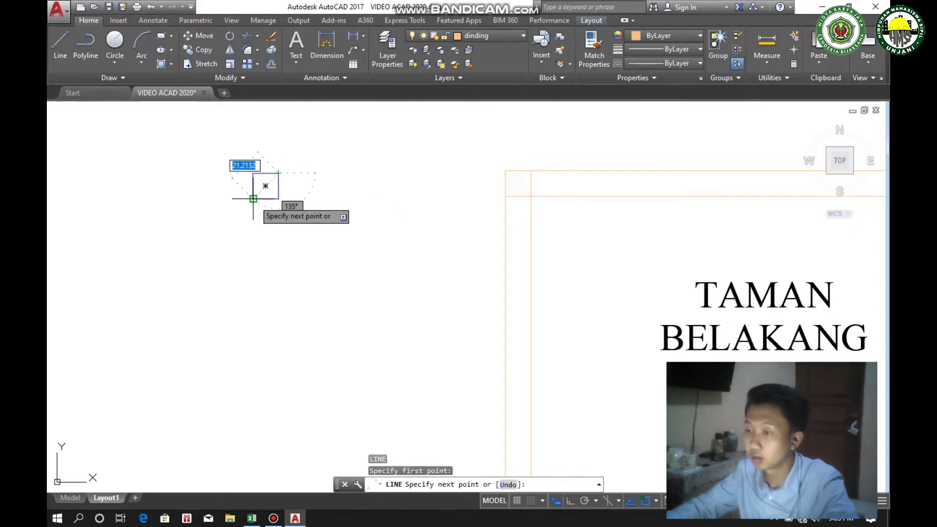
key("Escape")
key("Return")
left_click(278, 199)
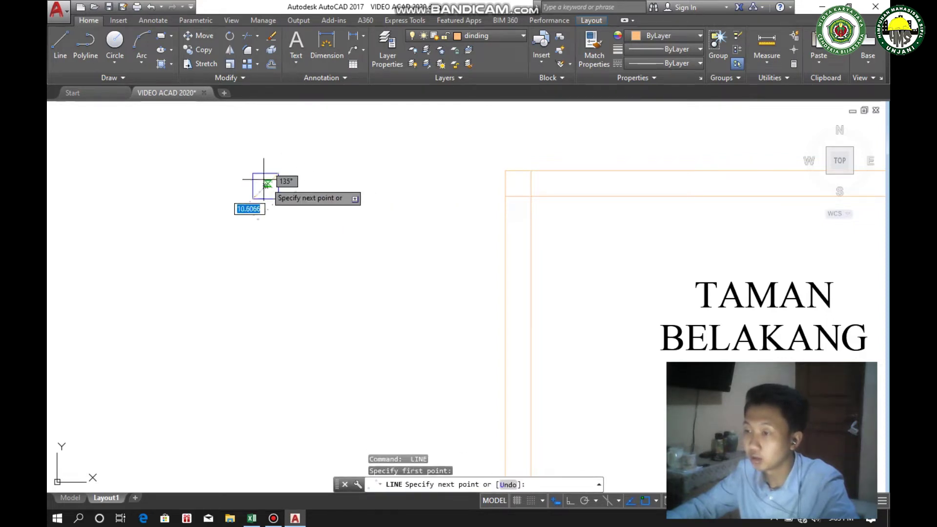
left_click(253, 173)
key("Return")
key("Escape")
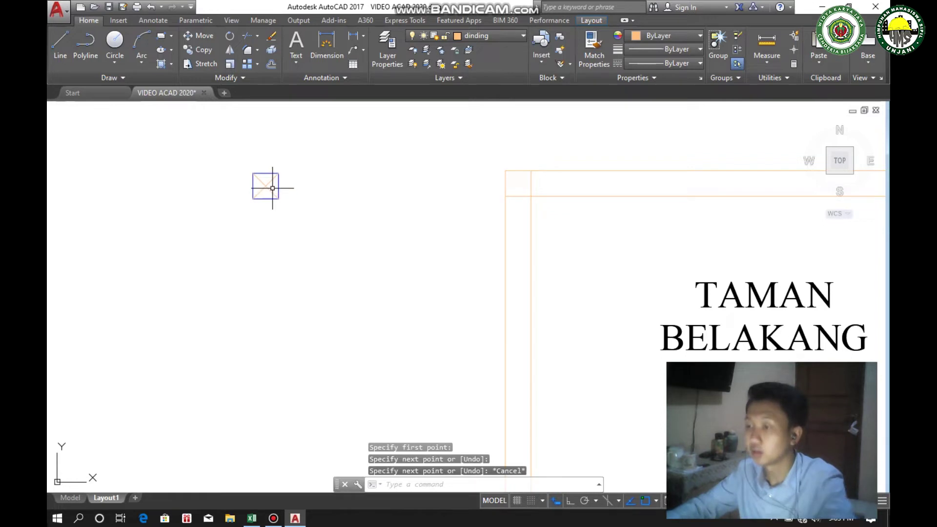
Move both diagonal lines inside the square to the Kolom layer
left_click_drag(274, 193, 258, 181)
left_click(500, 40)
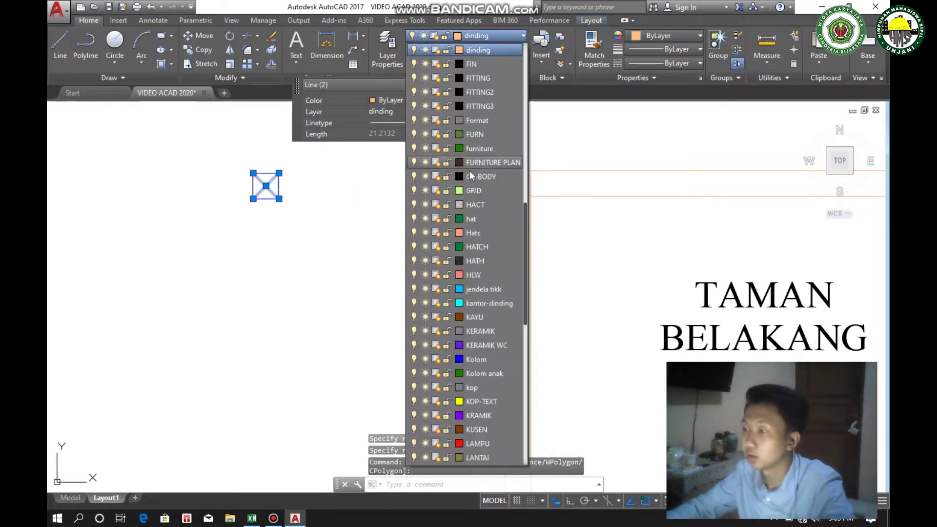
left_click(478, 364)
key("Escape")
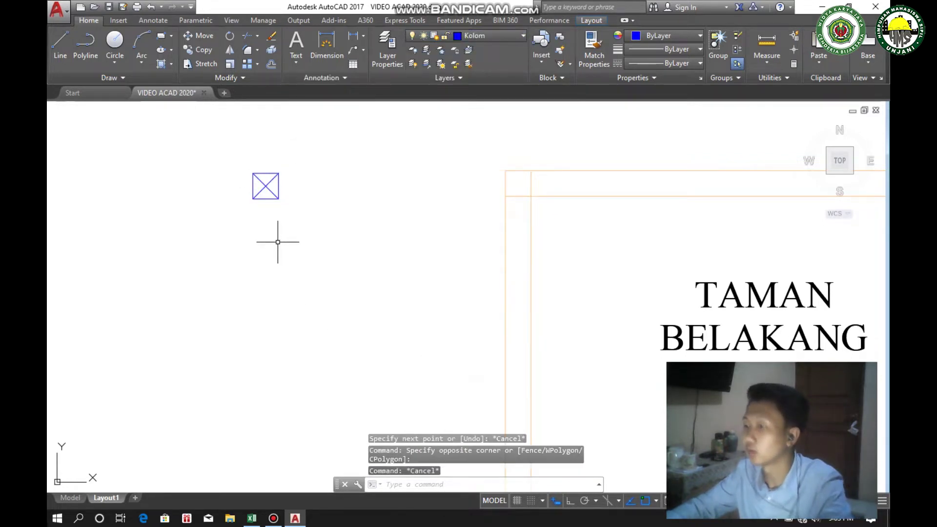
Group the square and its two diagonals into one column symbol
left_click(316, 231)
left_click(220, 151)
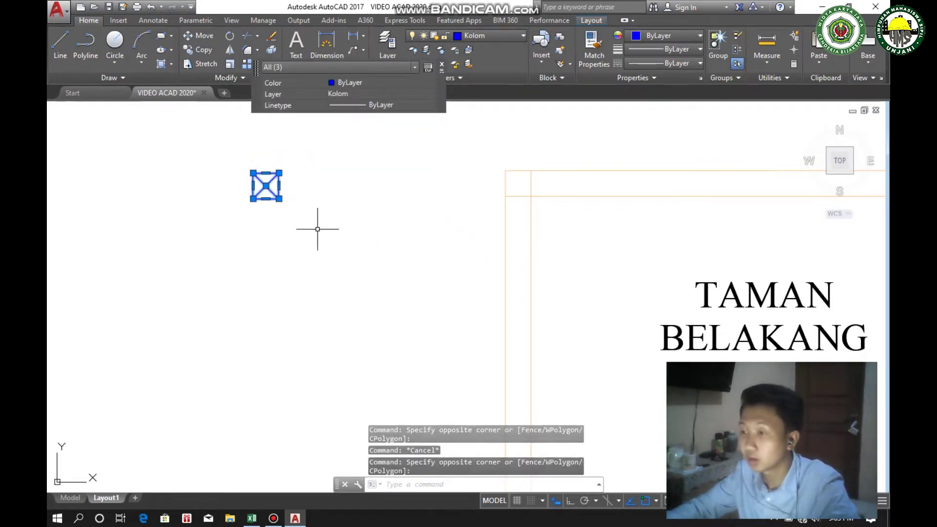
type("g")
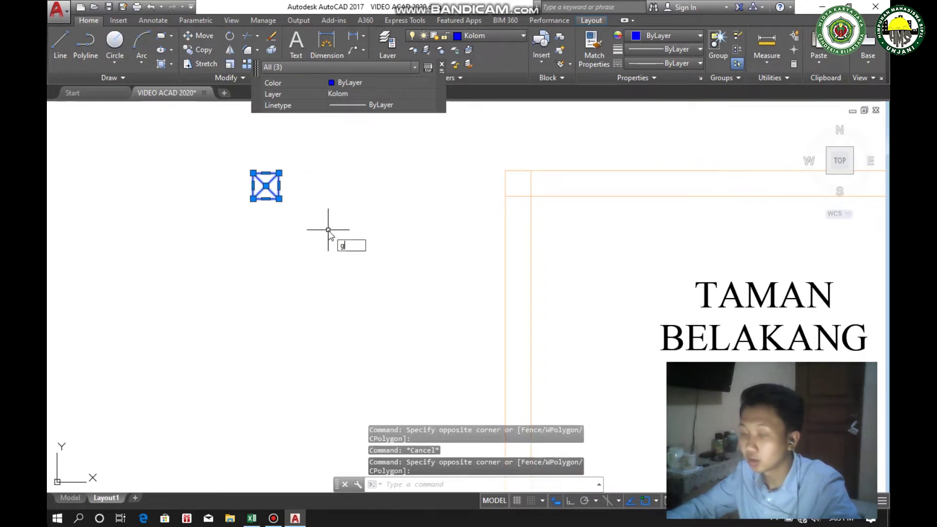
type("r")
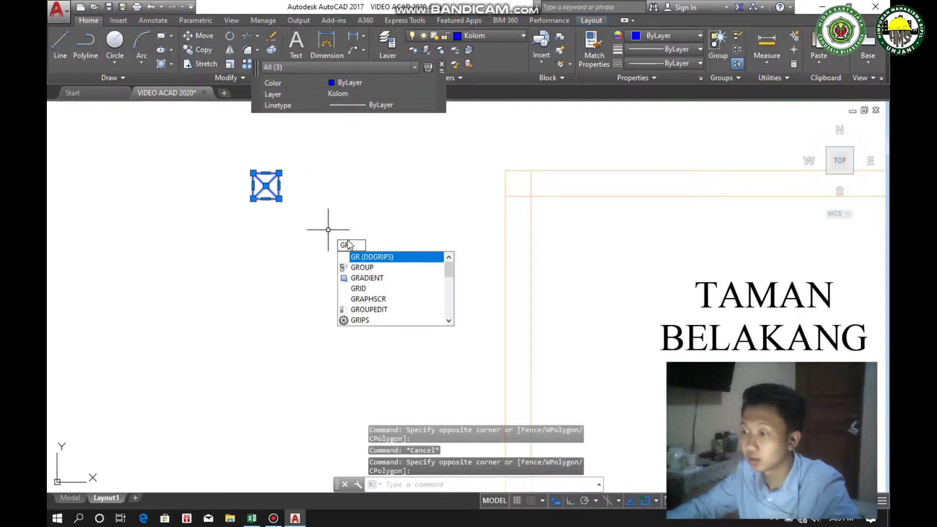
left_click(371, 268)
Copy the column symbol by its upper-left corner onto the outer wall corner at Taman Belakang
left_click(279, 198)
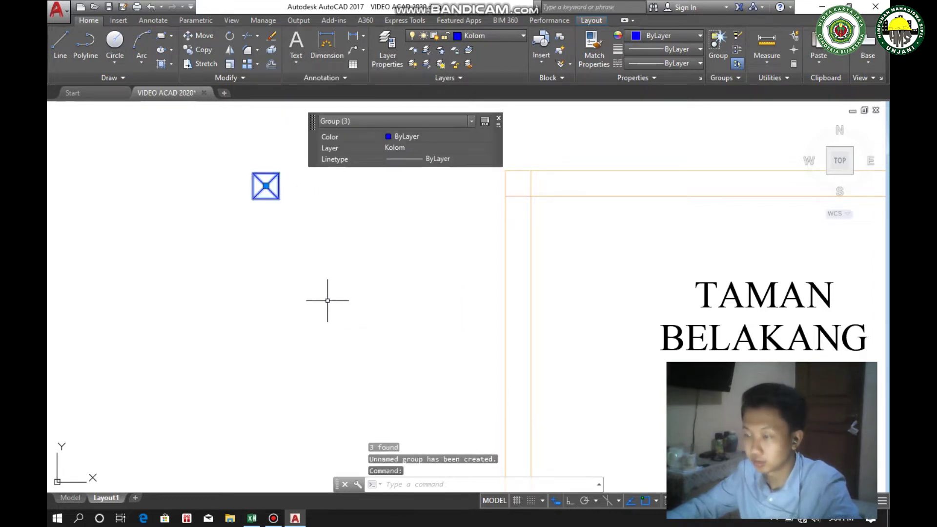
type("co")
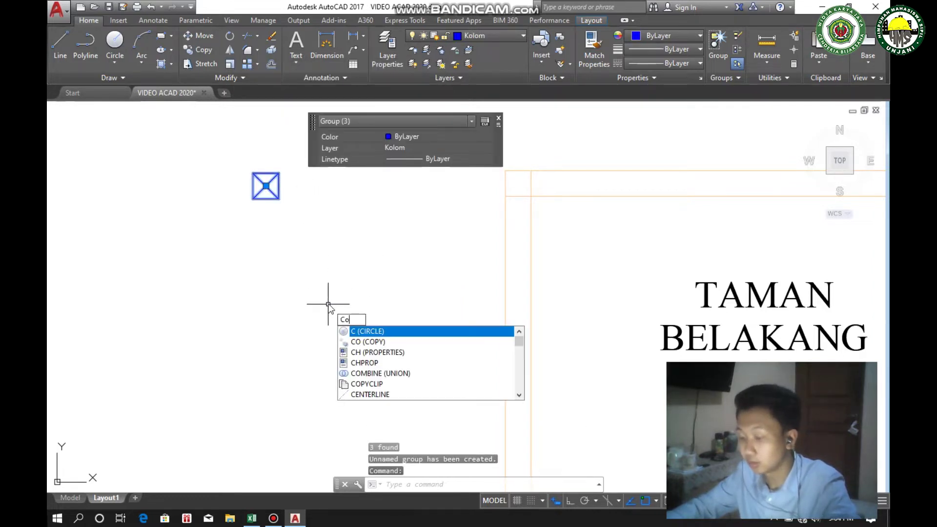
key("Return")
left_click(253, 173)
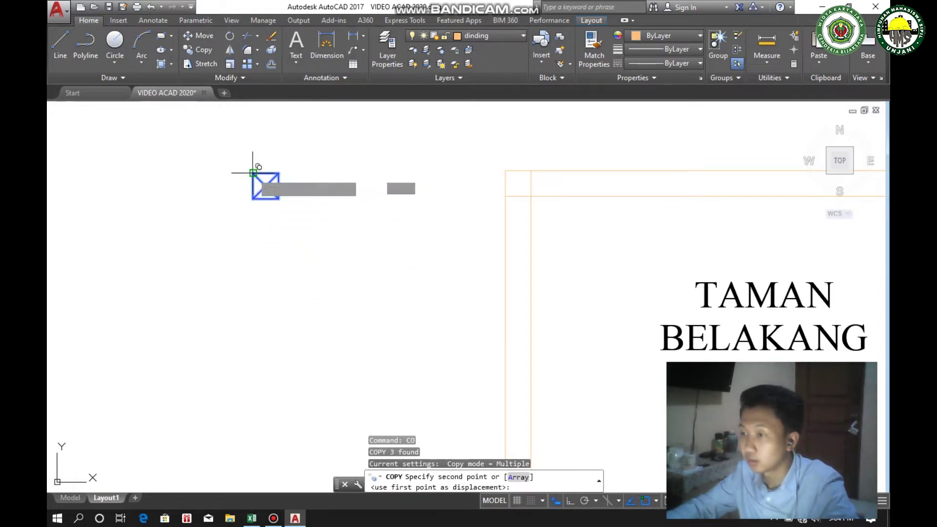
left_click(506, 170)
Place further column copies on the left outer wall where the walls above and below Kamar Anak meet it
scroll(478, 241, "down", 4)
middle_click_drag(513, 321, 456, 238)
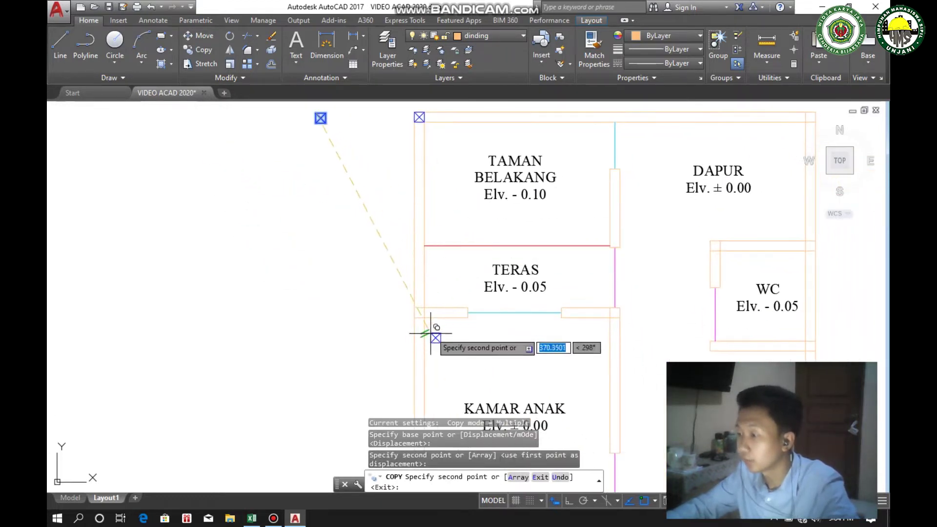
scroll(429, 325, "up", 2)
scroll(405, 224, "down", 2)
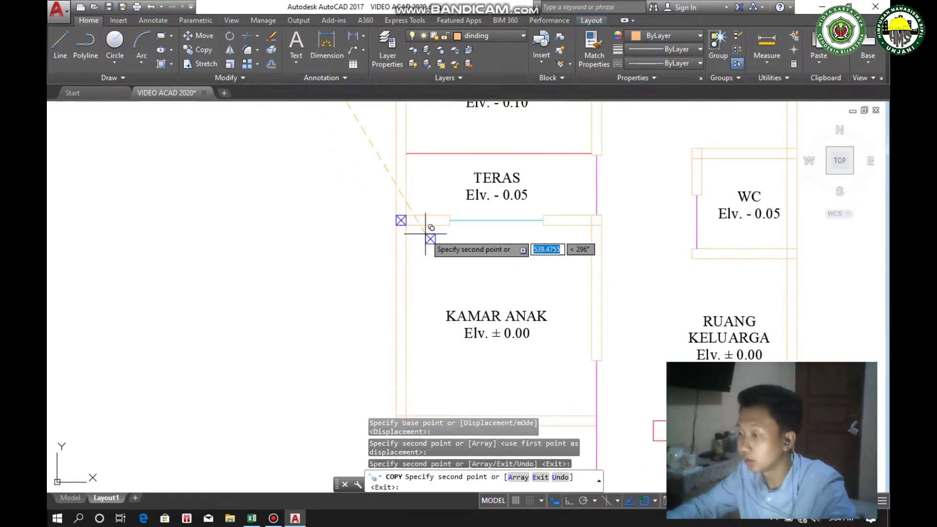
scroll(410, 236, "up", 2)
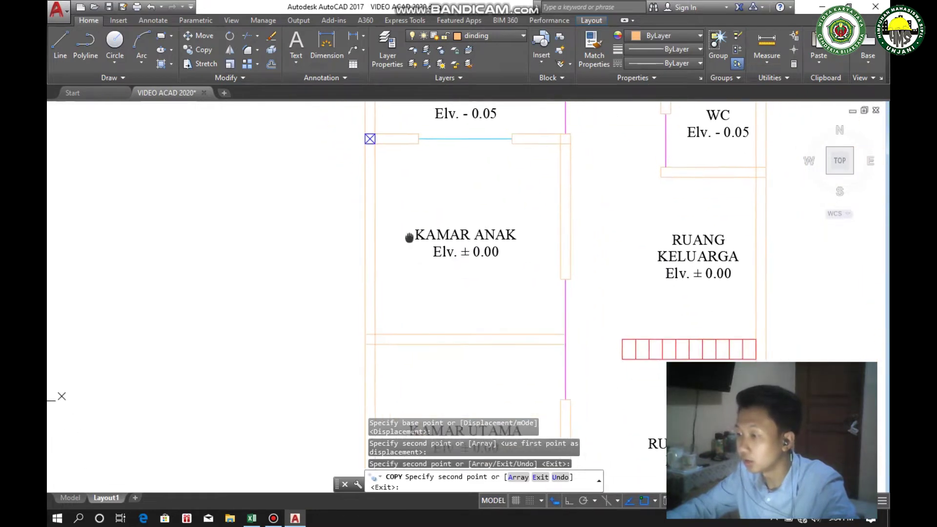
left_click(365, 328)
key("Escape")
scroll(355, 286, "down", 2)
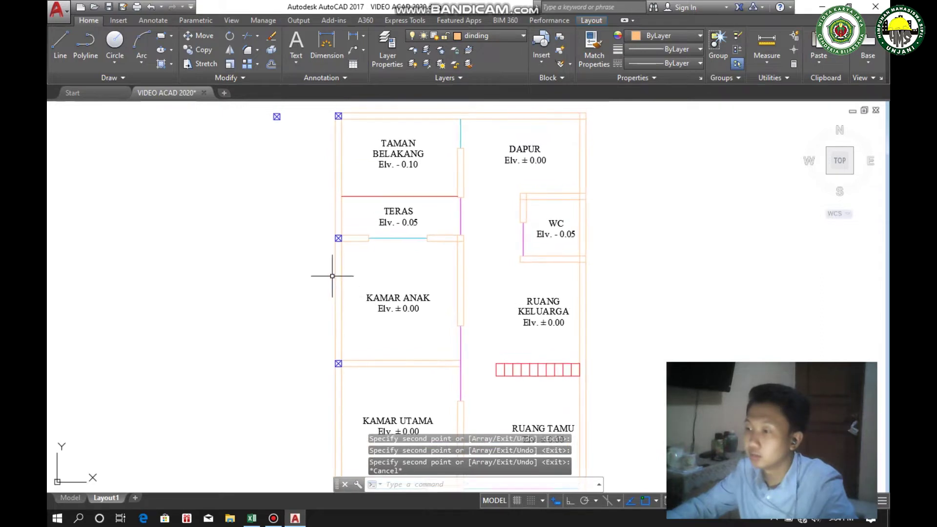
Examine the columns placed along the left outer wall and the rest of the floor plan
middle_click_drag(293, 161, 299, 183)
scroll(274, 215, "up", 4)
middle_click_drag(273, 215, 296, 252)
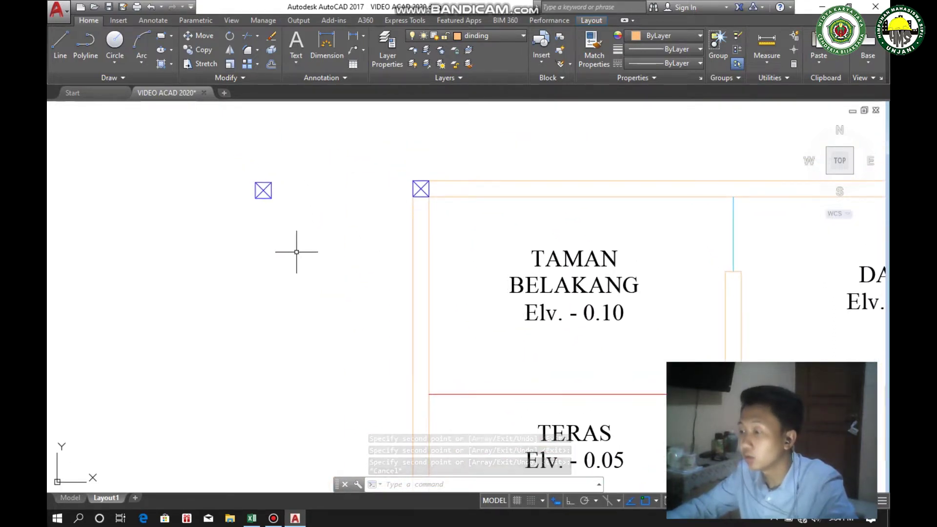
scroll(296, 251, "down", 2)
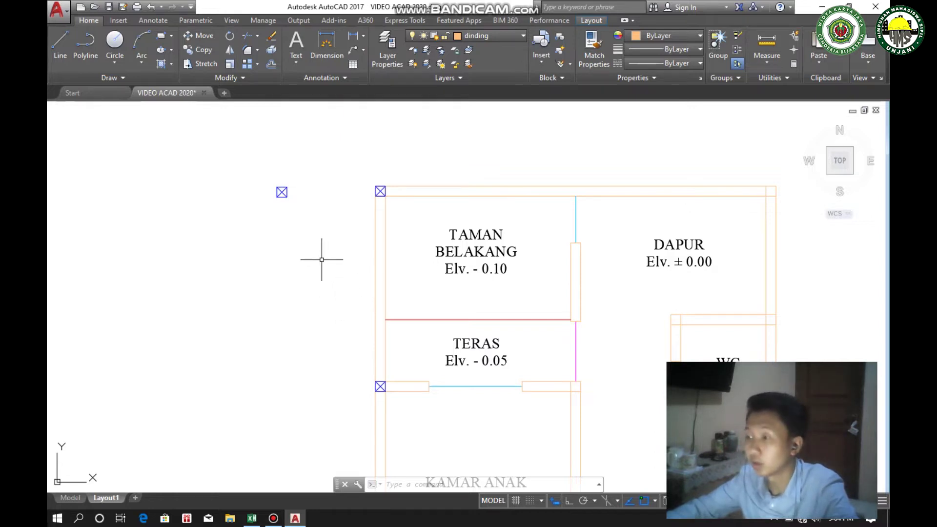
scroll(330, 255, "down", 2)
middle_click_drag(324, 267, 336, 214)
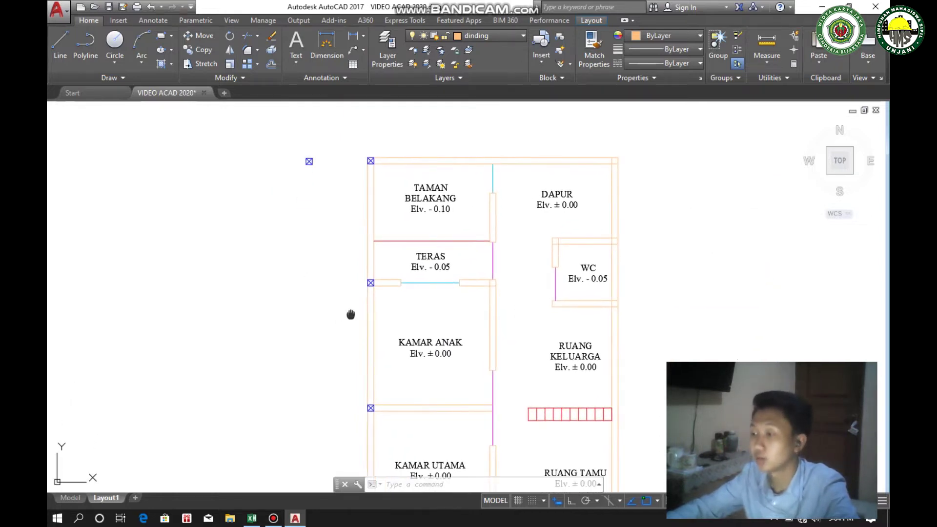
middle_click_drag(349, 314, 359, 271)
scroll(334, 275, "down", 2)
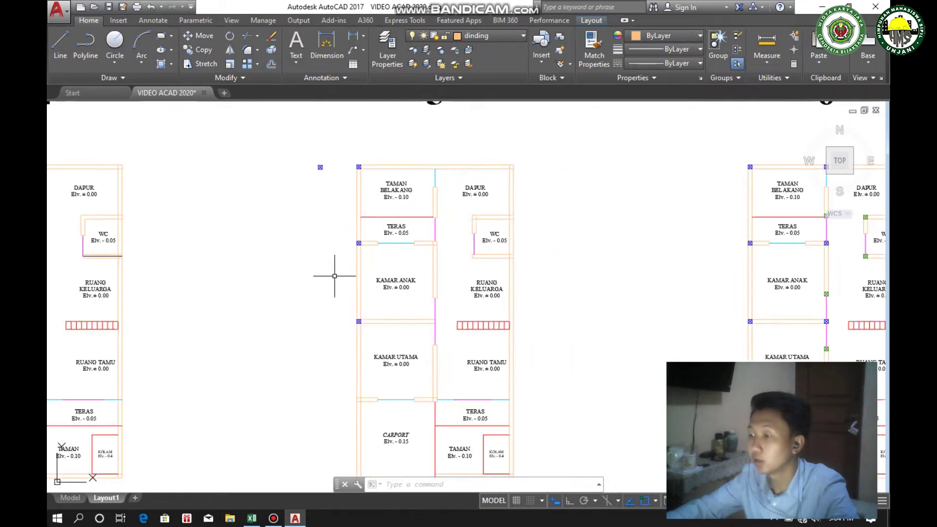
scroll(341, 178, "up", 4)
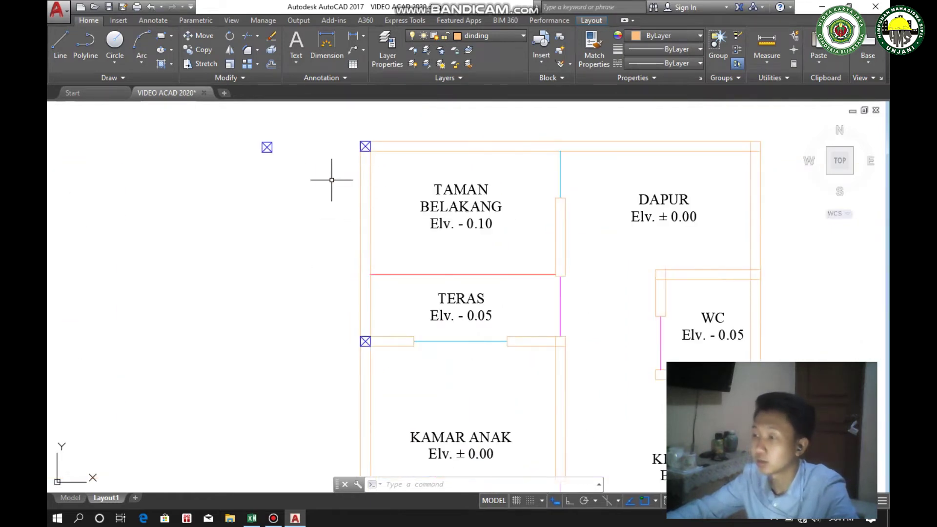
middle_click_drag(349, 236, 332, 232)
scroll(333, 232, "down", 2)
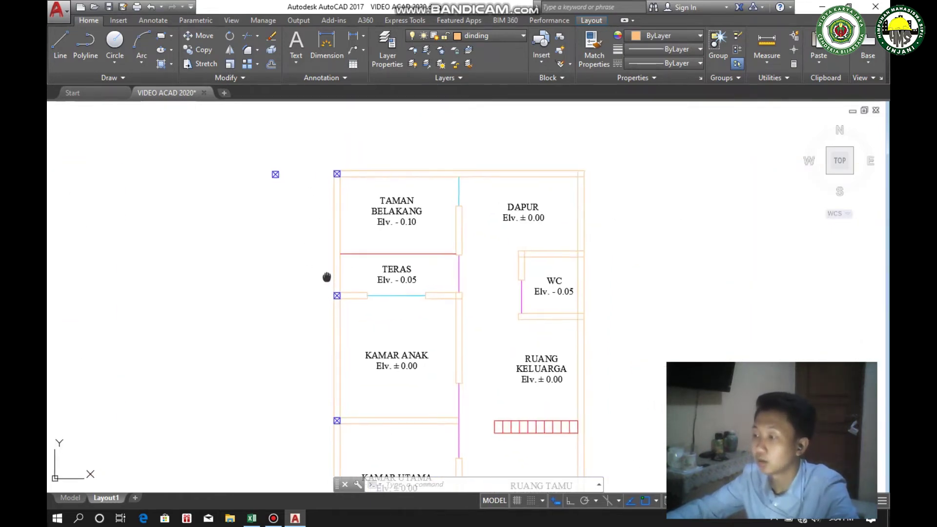
Measure along the right outer wall from the WC's lower wall junction down toward the Teras and Kolam corners with a linear dimension
middle_click_drag(326, 277, 259, 219)
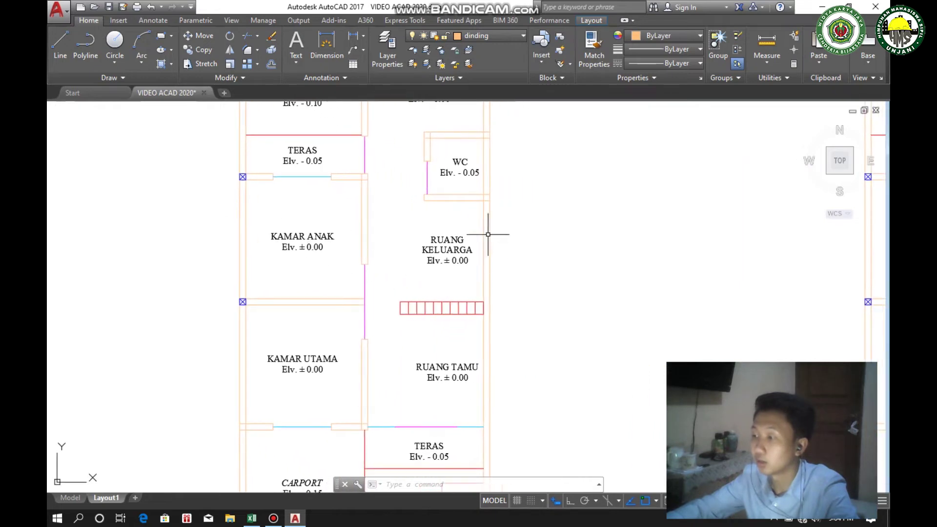
scroll(486, 196, "up", 2)
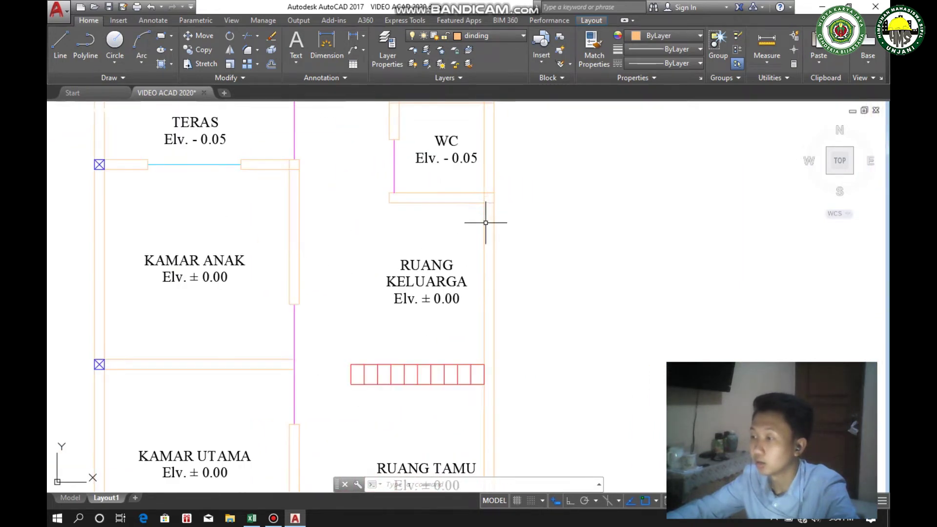
middle_click_drag(503, 334, 437, 265)
scroll(436, 263, "down", 2)
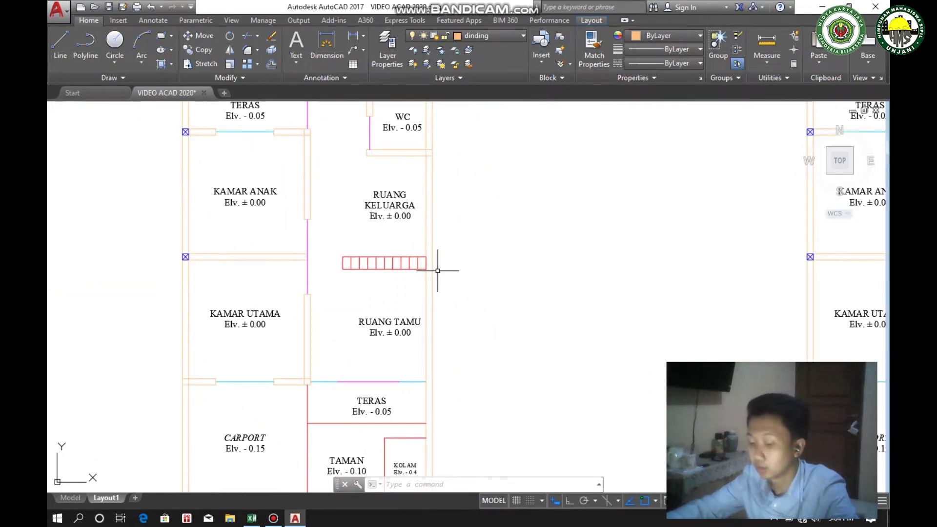
key("Return")
scroll(434, 156, "up", 3)
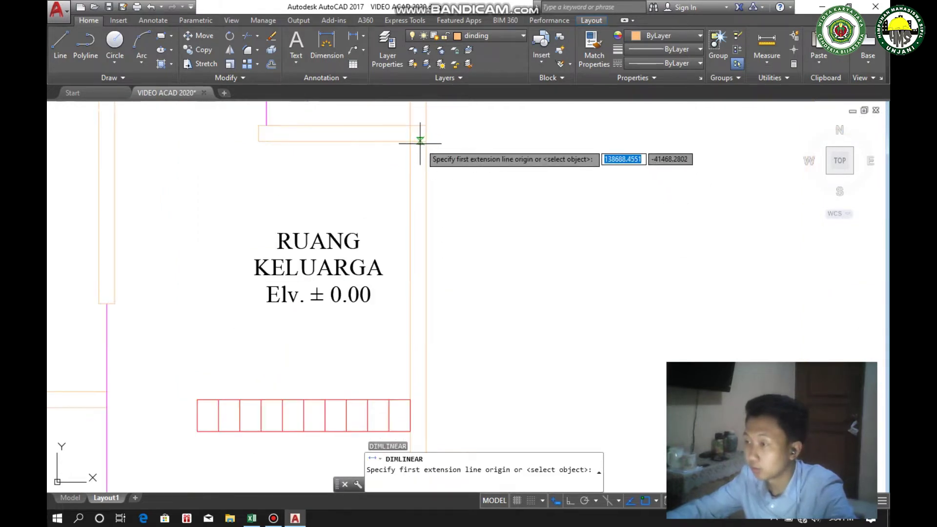
left_click(427, 133)
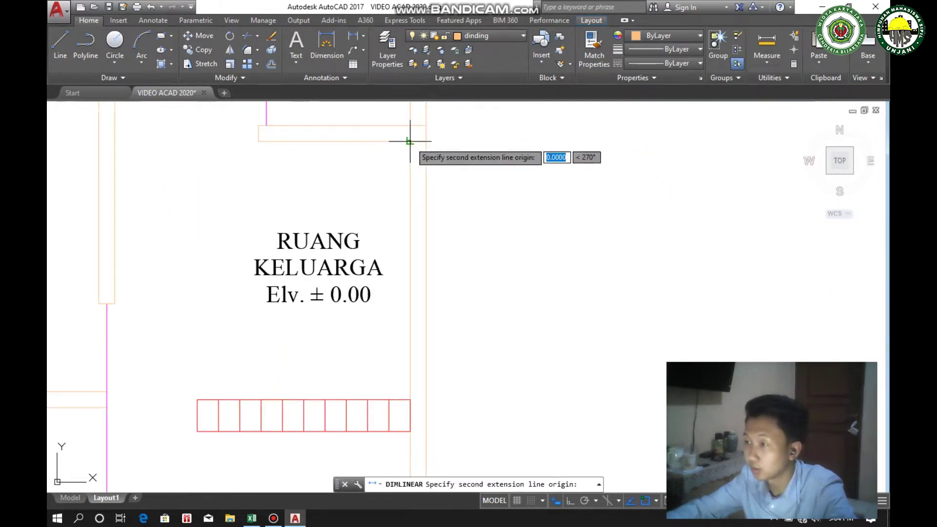
scroll(410, 268, "down", 3)
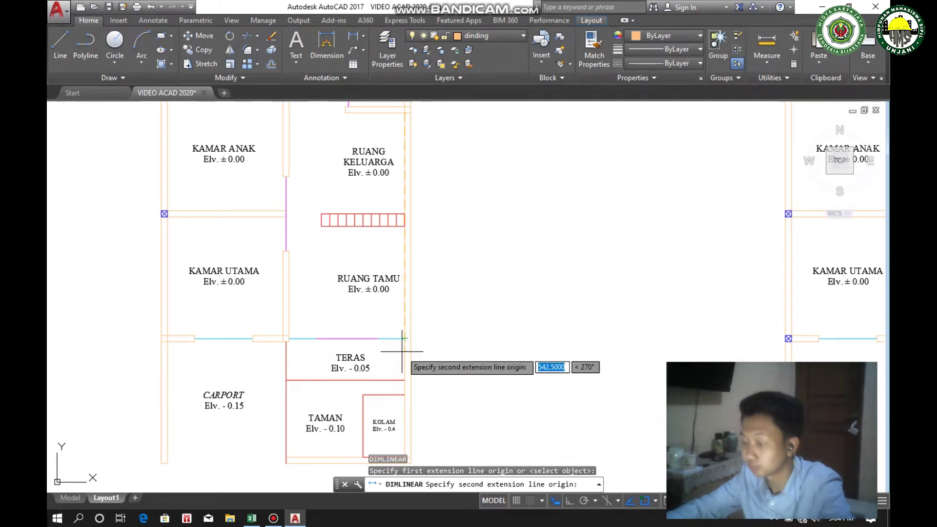
scroll(403, 363, "up", 2)
scroll(403, 363, "down", 4)
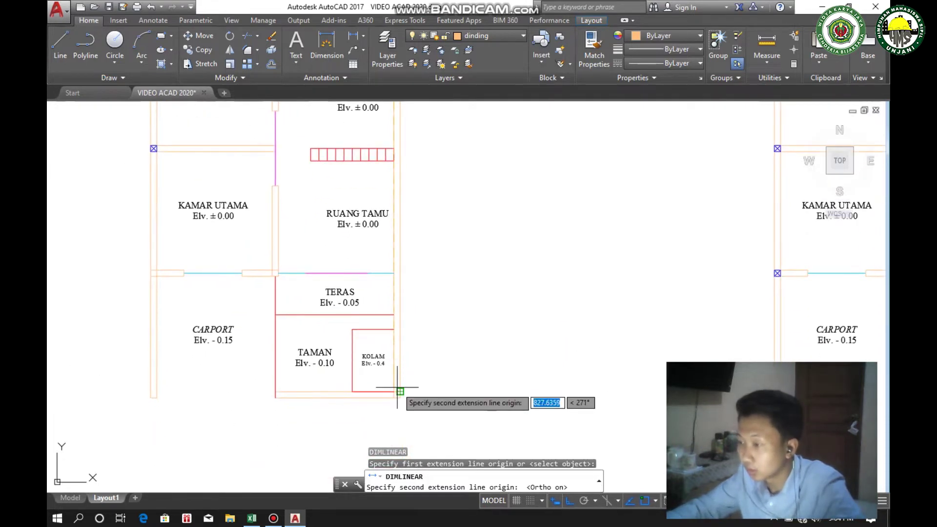
scroll(398, 362, "up", 4)
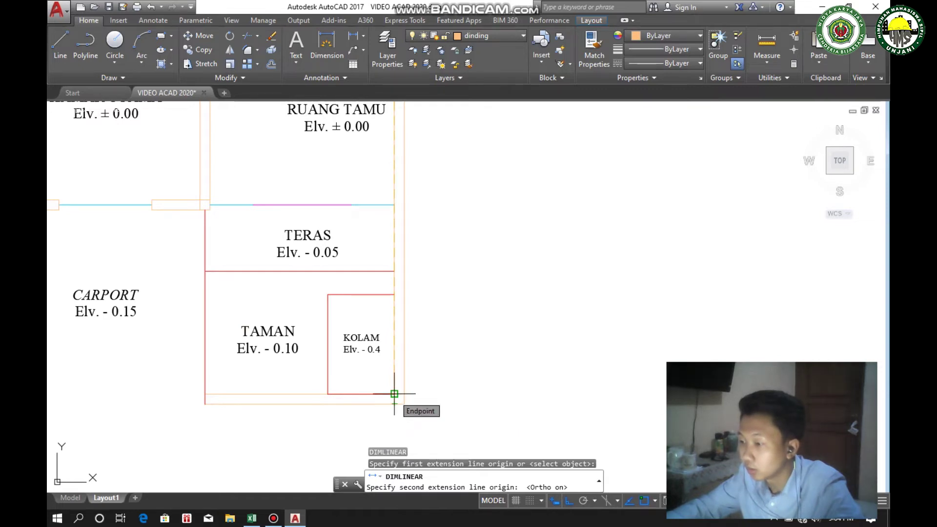
scroll(394, 393, "down", 5)
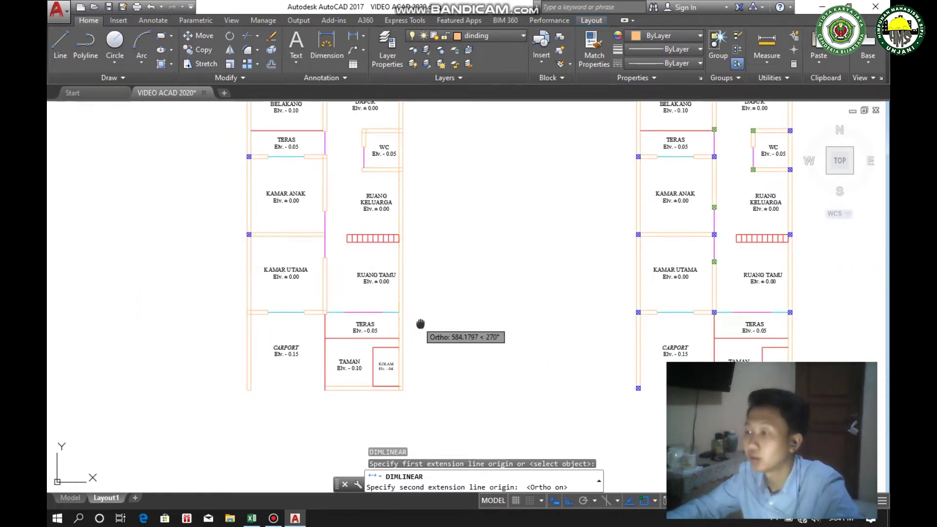
scroll(420, 326, "down", 3)
scroll(428, 358, "up", 3)
scroll(420, 335, "up", 2)
key("Escape")
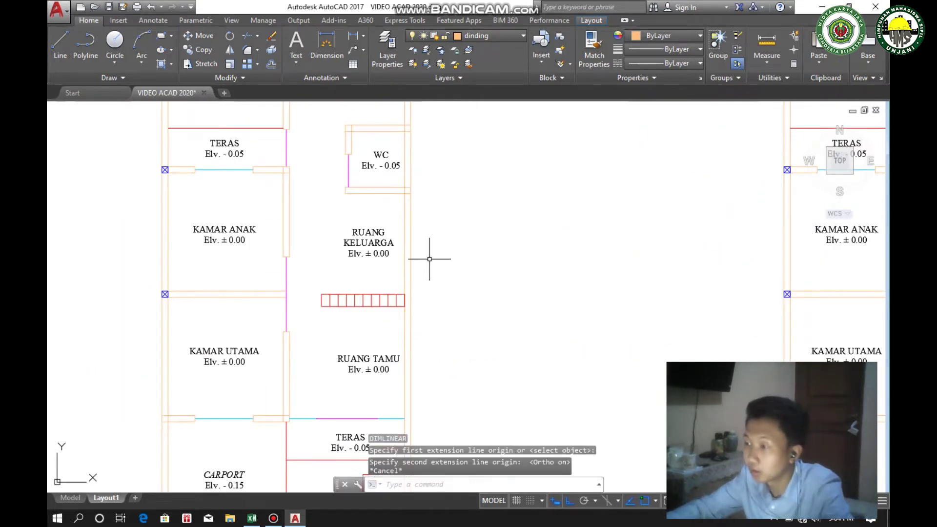
Examine the right outer wall and the remaining wall junctions of floor plan 5 for column positions
middle_click_drag(410, 308, 414, 259)
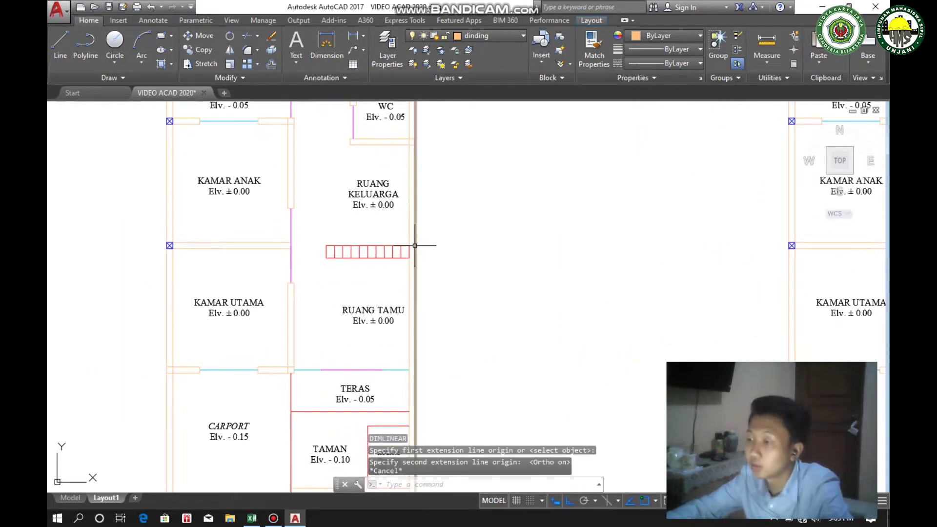
middle_click_drag(415, 301, 420, 273)
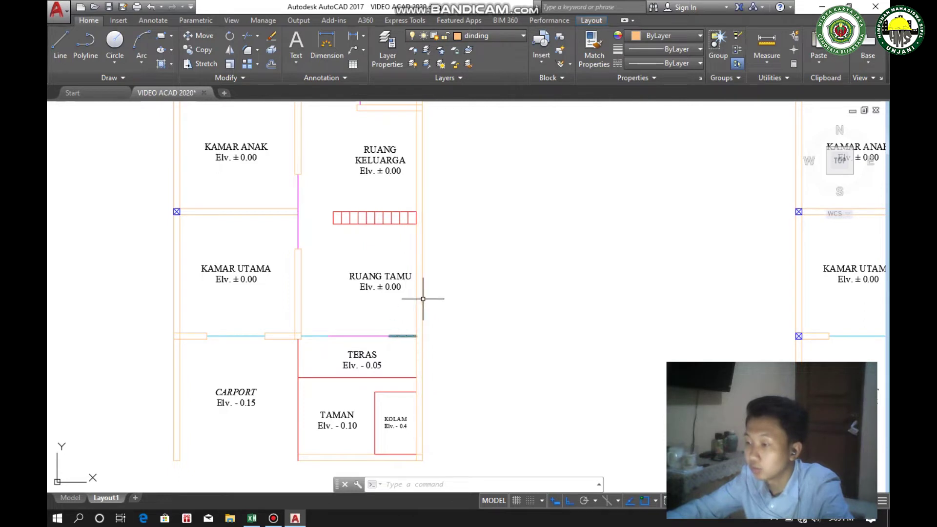
middle_click_drag(420, 283, 418, 335)
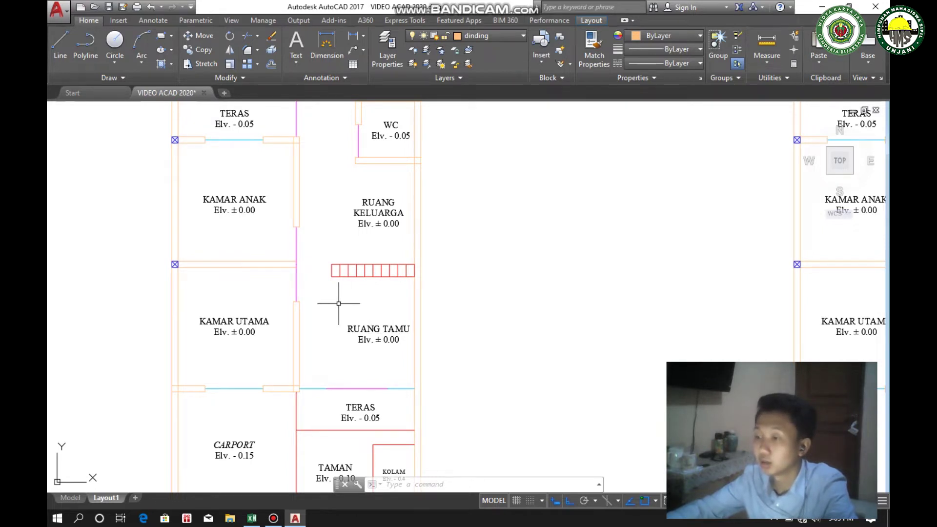
scroll(332, 312, "down", 2)
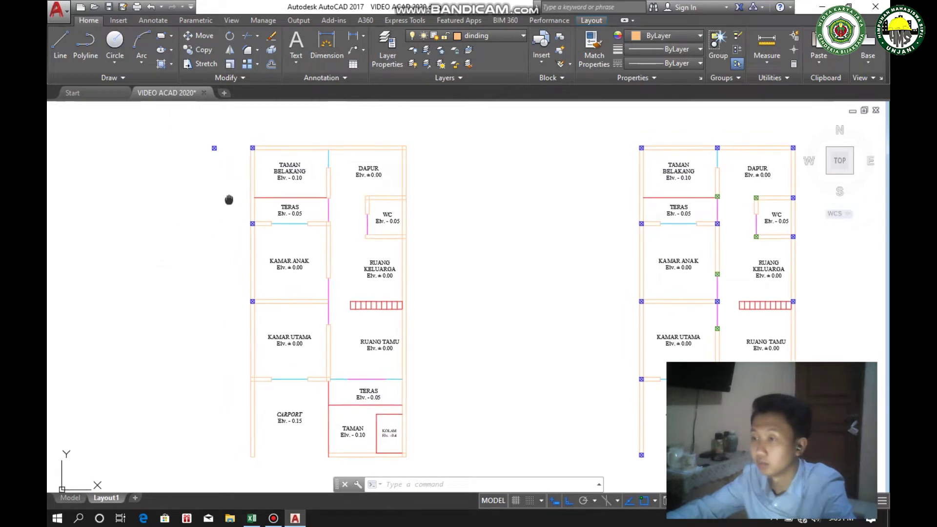
scroll(229, 203, "up", 4)
scroll(237, 251, "down", 2)
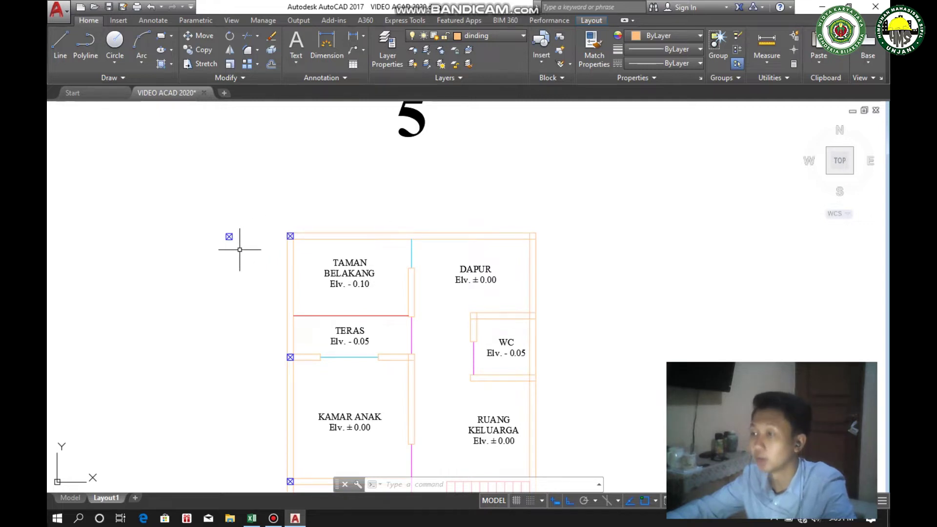
middle_click_drag(265, 293, 265, 293)
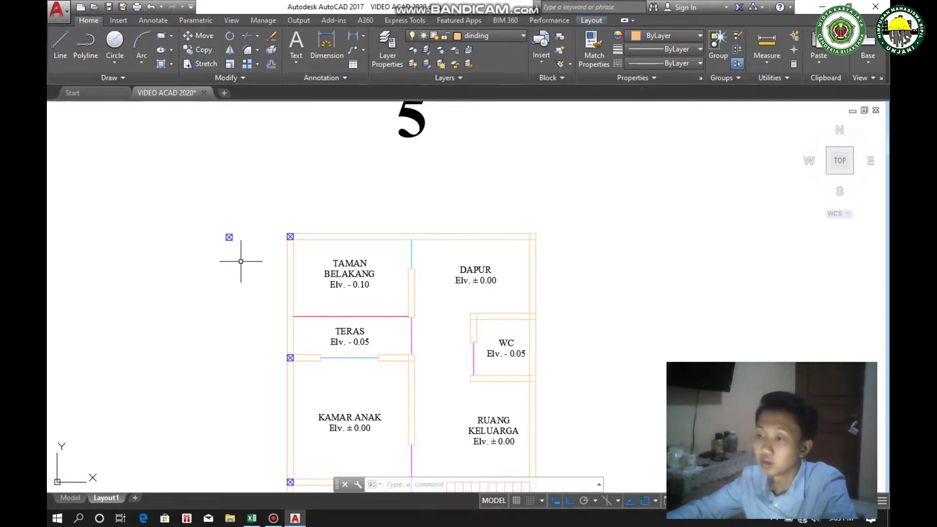
middle_click_drag(262, 273, 274, 248)
middle_click_drag(246, 340, 241, 293)
scroll(241, 294, "down", 2)
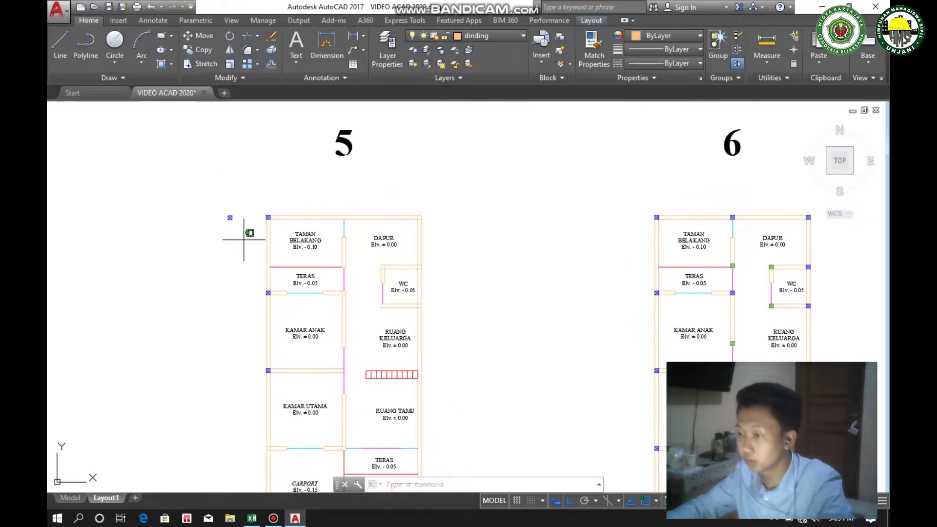
Erase the loose column symbol beside the upper-left corner of floor plan 5
left_click(247, 230)
left_click(215, 207)
key("Delete")
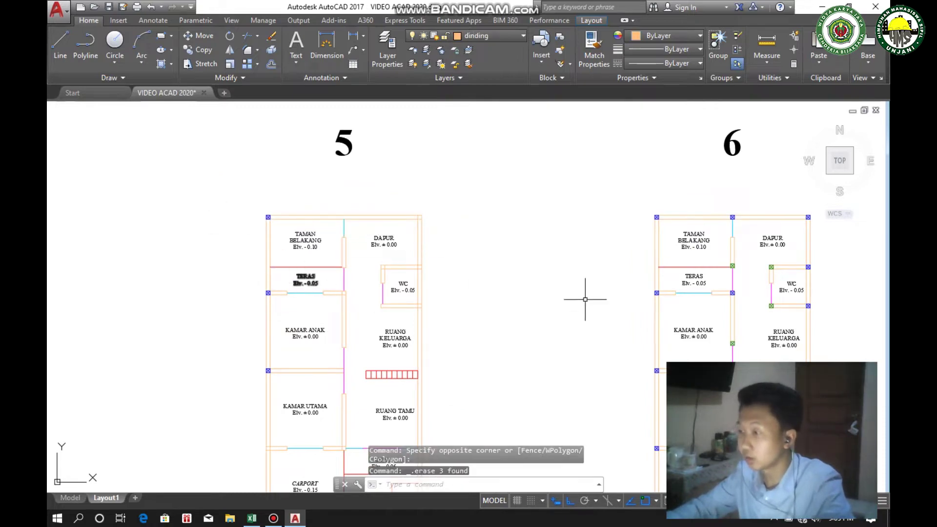
Examine the blue and green column positions on floor plan 6, then look over the neighbouring plan 7
middle_click_drag(196, 302, 182, 219)
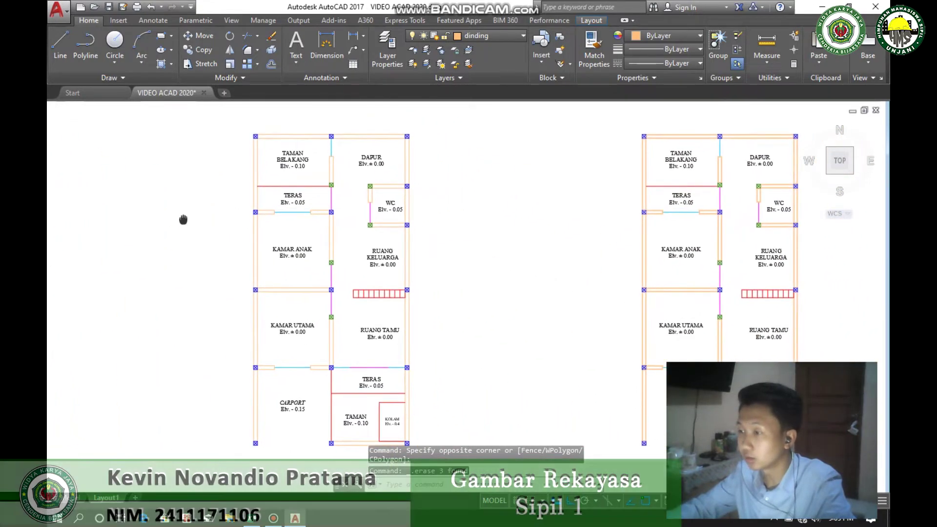
scroll(323, 210, "up", 2)
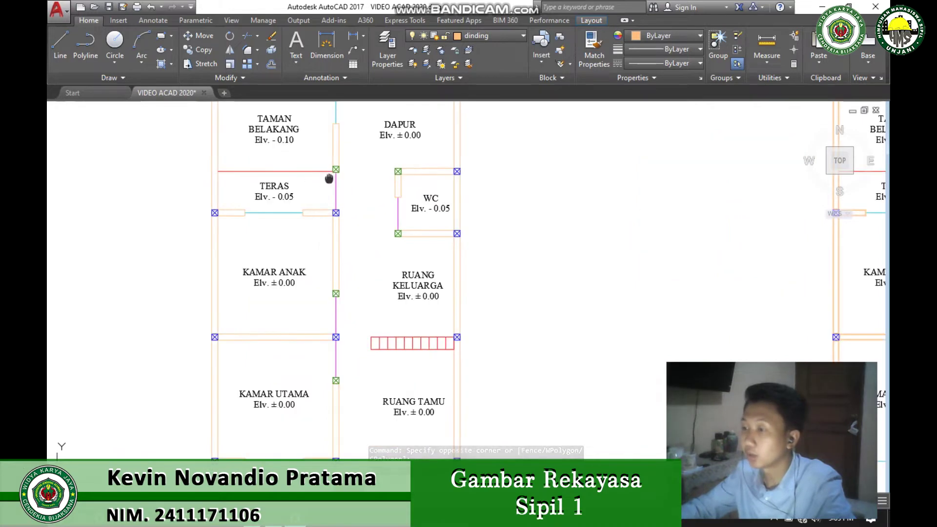
middle_click_drag(329, 179, 318, 238)
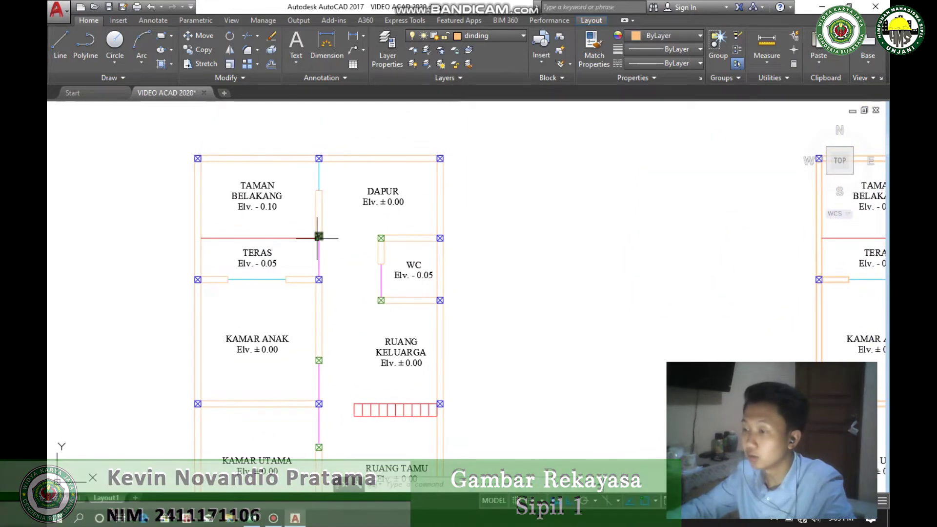
middle_click_drag(270, 217, 266, 195)
middle_click_drag(271, 263, 285, 223)
scroll(285, 223, "down", 2)
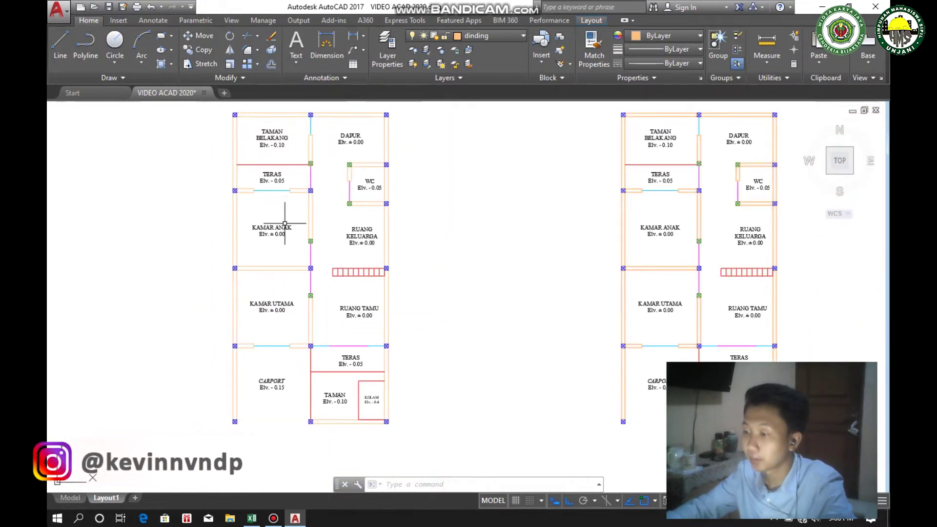
mouse_move(453, 282)
middle_mouse_down()
mouse_move(383, 268)
mouse_move(446, 267)
middle_mouse_up()
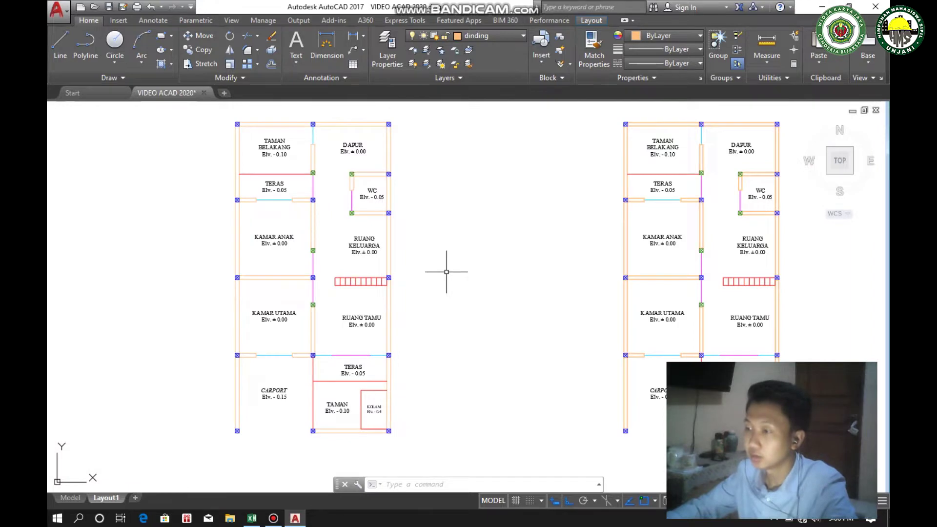
middle_click_drag(412, 284, 332, 352)
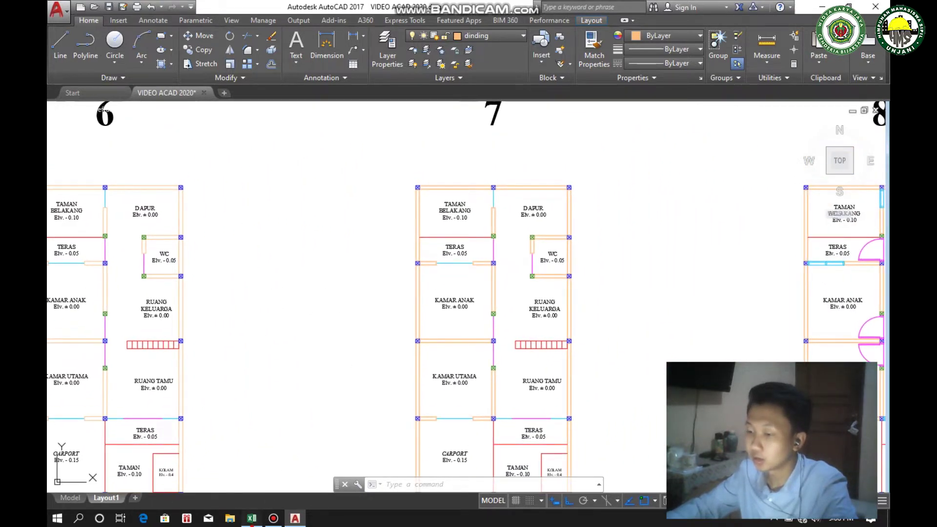
Switch to the Excel checklist, select the item "Membuat detail dinding ...(7)" and return to the AutoCAD drawing
key("alt+Tab")
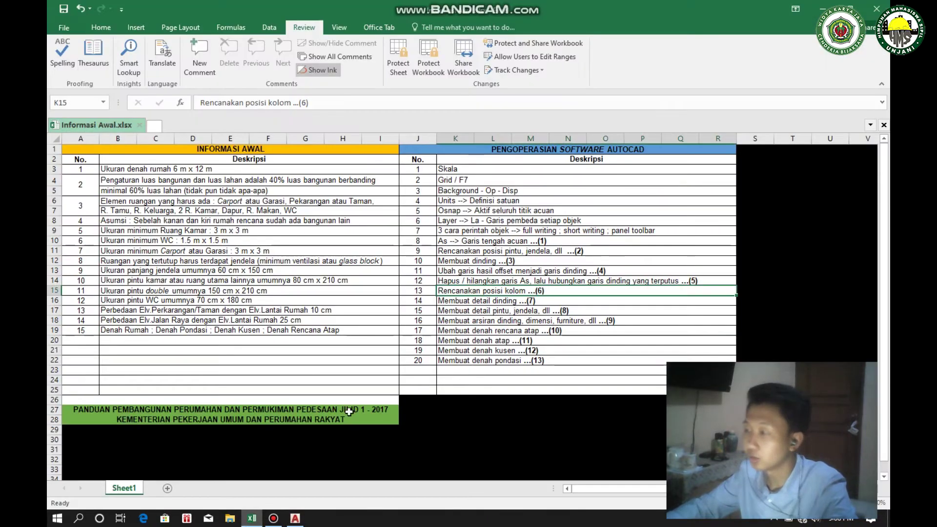
left_click(546, 302)
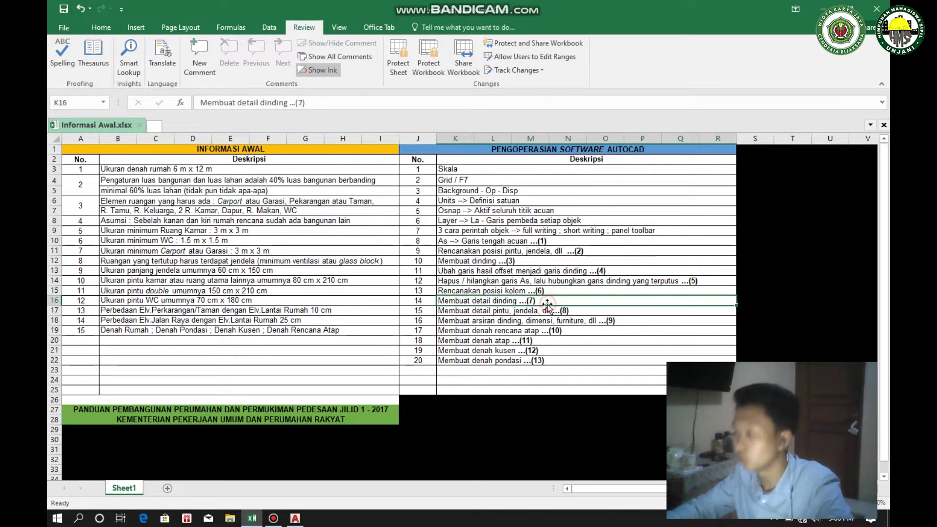
left_click(297, 516)
Examine the walls between the columns around Taman Belakang and Dapur on floor plan 6
middle_click_drag(244, 314, 410, 316)
scroll(302, 183, "up", 2)
scroll(301, 184, "up", 2)
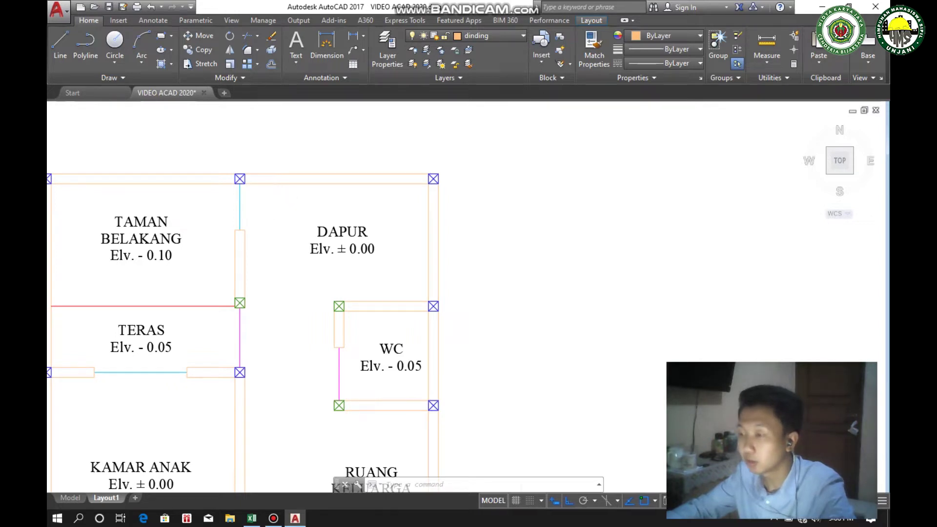
scroll(273, 200, "up", 2)
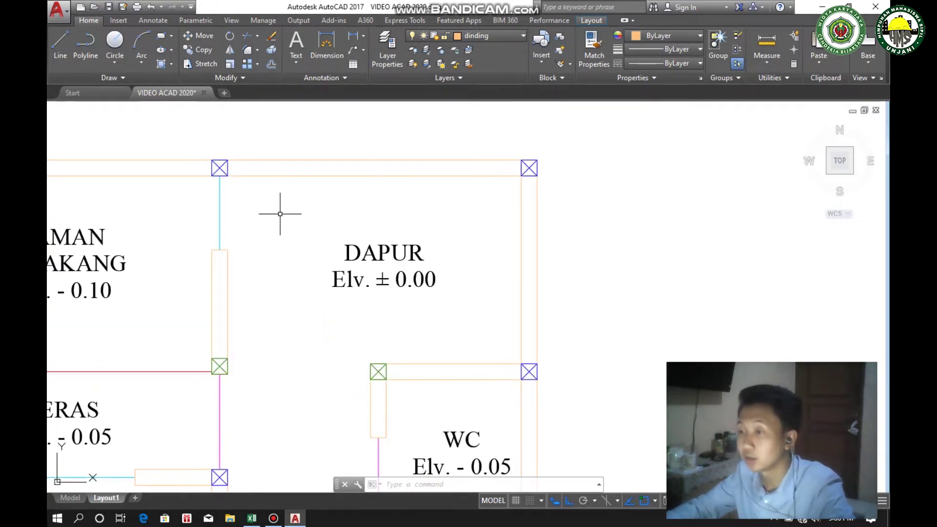
middle_click_drag(270, 213, 446, 226)
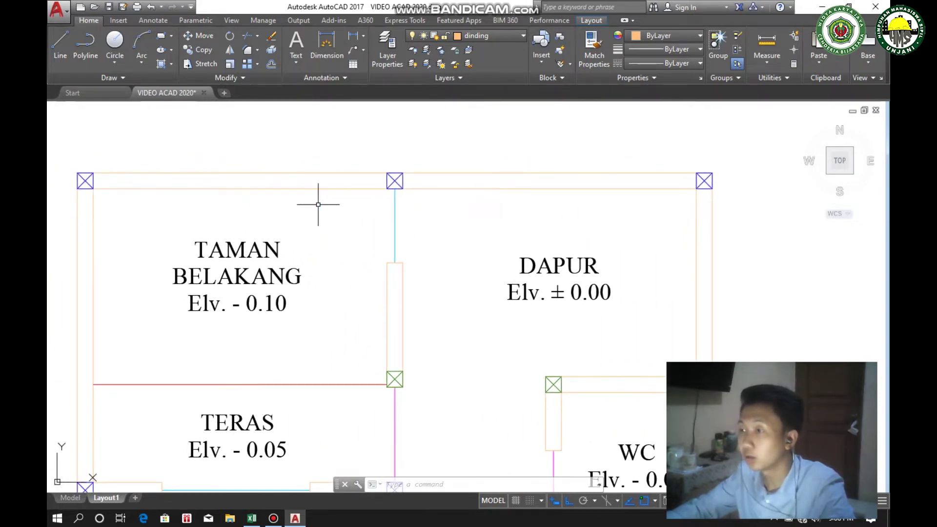
scroll(498, 248, "down", 2)
Draw a vertical sample line in the empty space to the right of Dapur on the dinding layer
middle_click_drag(498, 249, 419, 241)
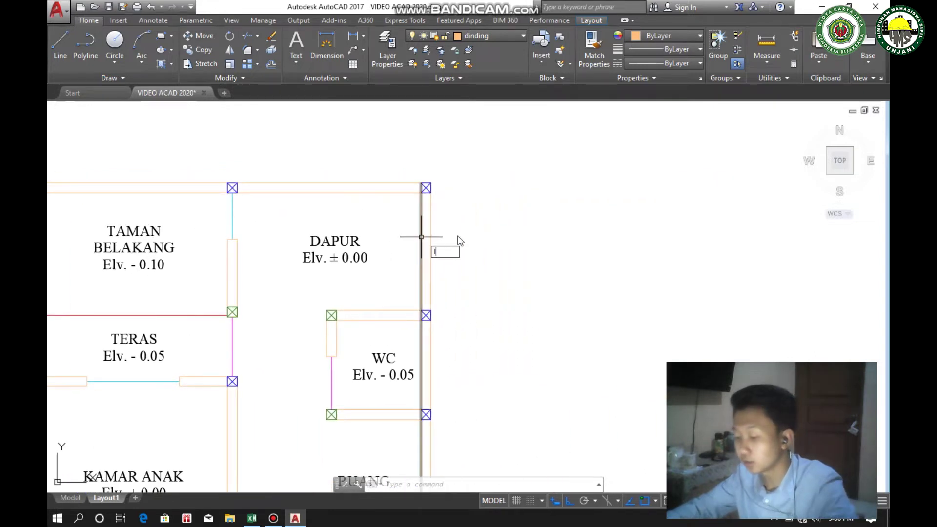
key("Return")
left_click(522, 200)
left_click(522, 282)
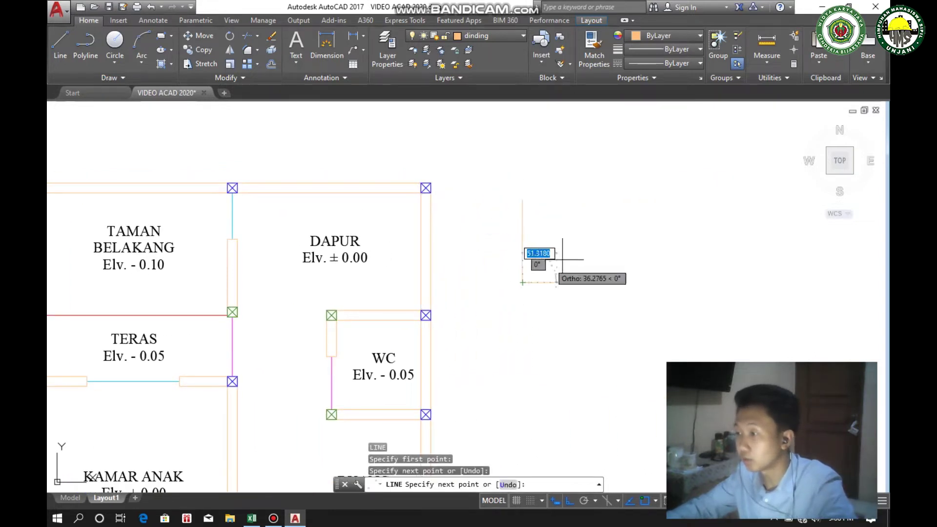
key("Return")
Offset the vertical sample line 15 units to its right to form the two outer wall faces
middle_click_drag(541, 234, 464, 234)
scroll(464, 234, "up", 2)
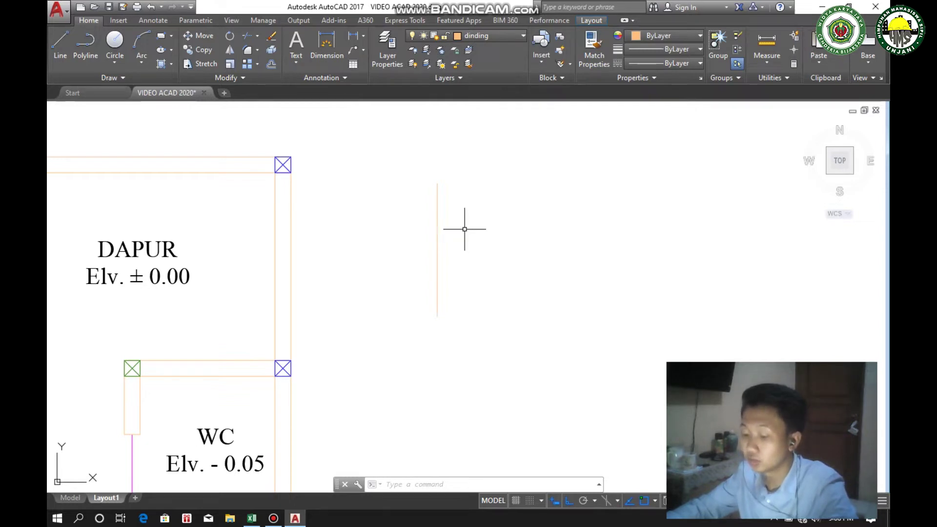
key("Return")
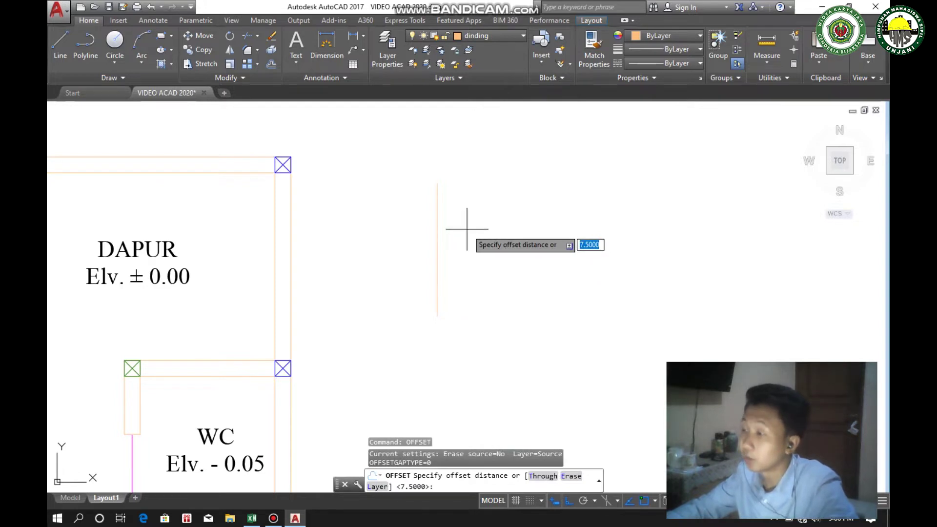
type("15")
key("Return")
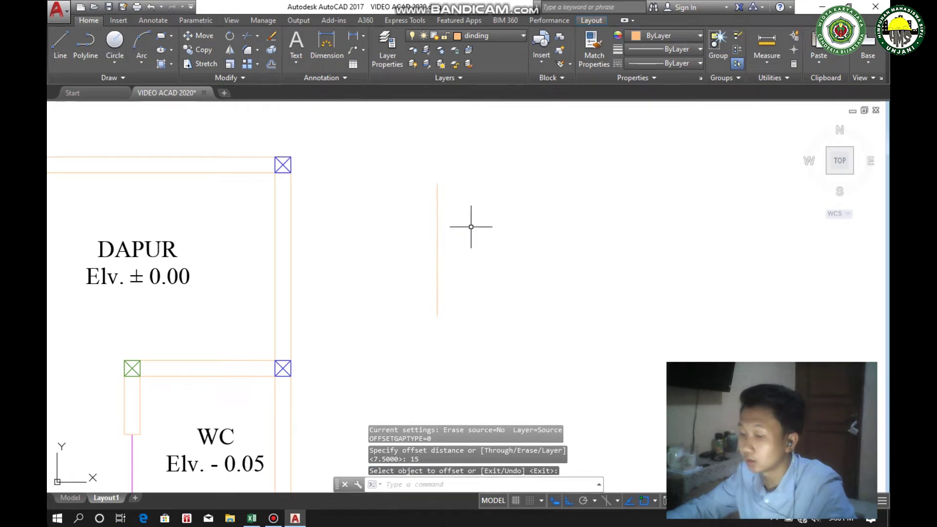
key("Escape")
key("Return")
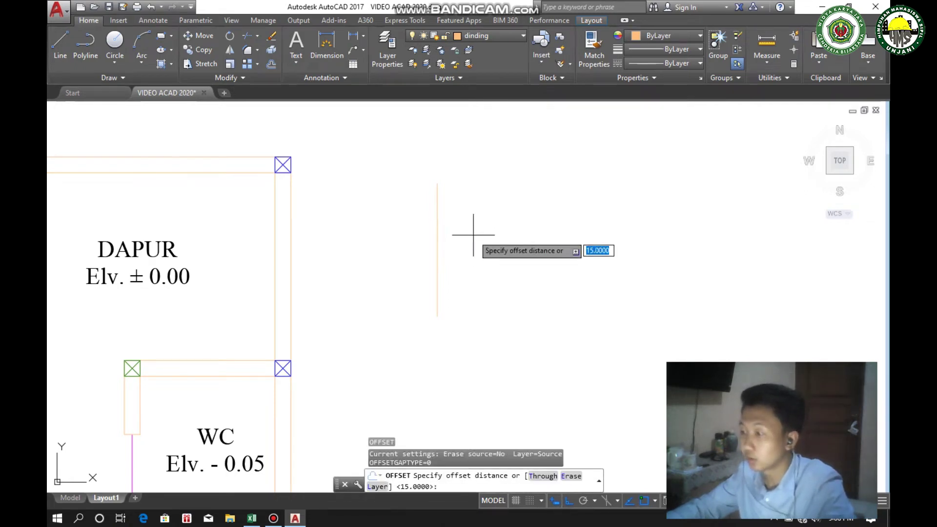
key("Return")
left_click(437, 225)
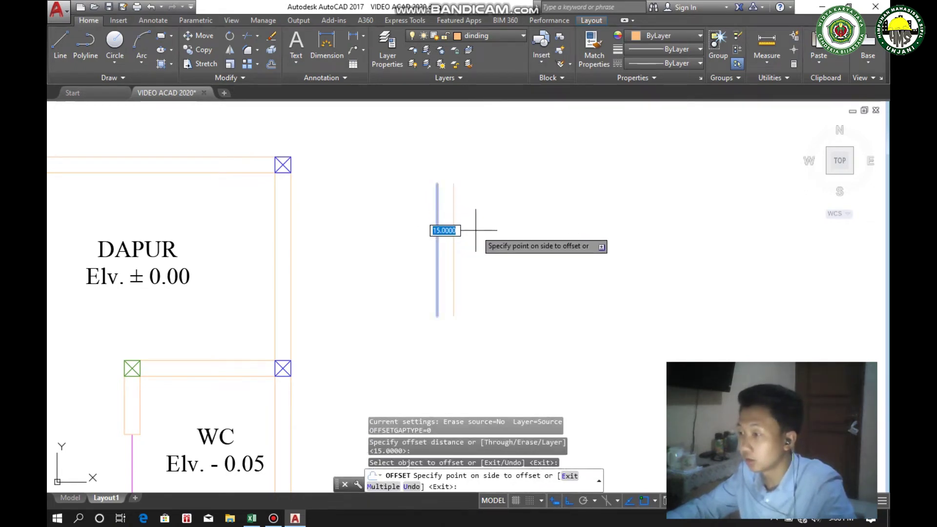
left_click(471, 244)
key("Escape")
scroll(454, 239, "up", 1)
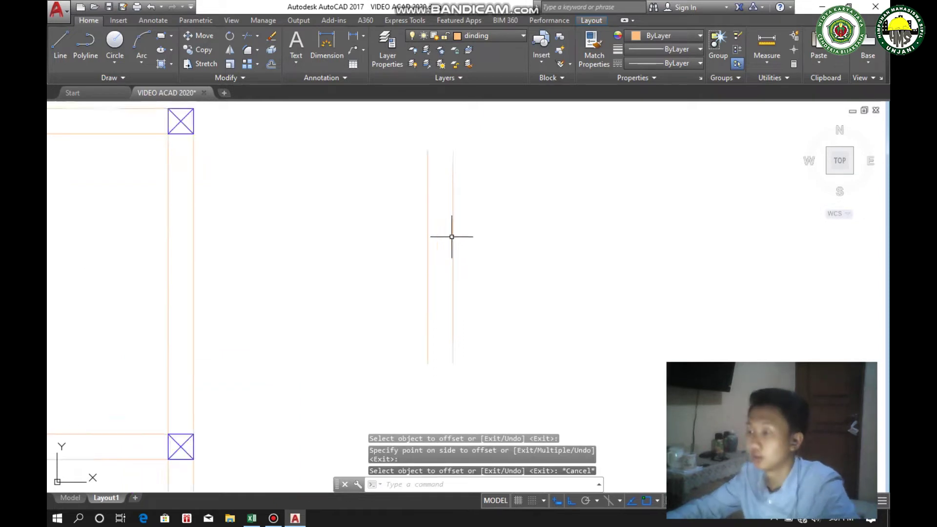
Offset both sample wall lines 2 units inward to represent the plaster thickness
scroll(449, 241, "down", 1)
scroll(435, 225, "up", 1)
middle_click_drag(431, 213, 449, 226)
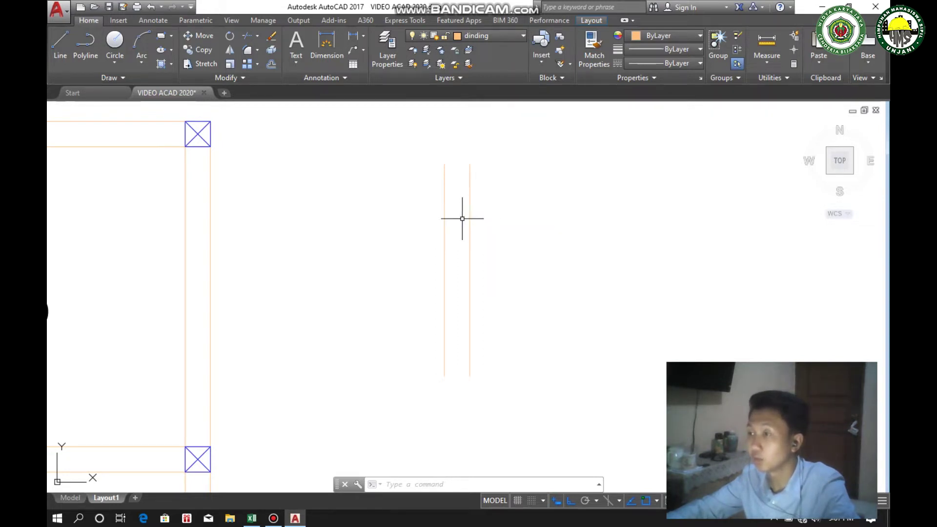
key("Return")
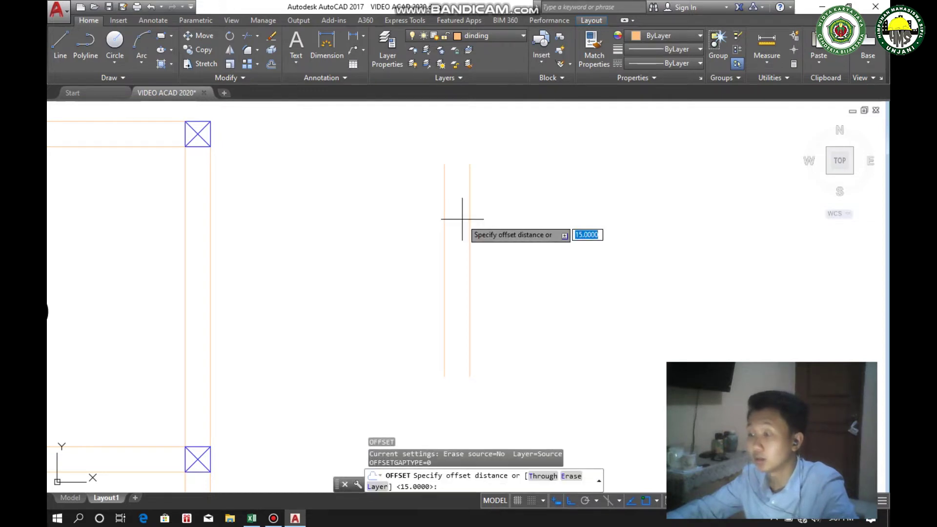
type("2")
key("Return")
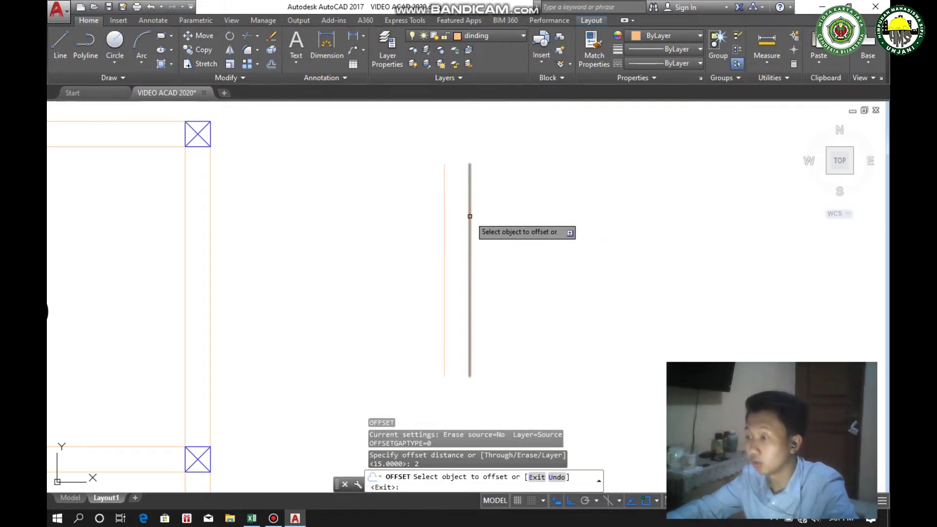
left_click(469, 210)
left_click(455, 214)
left_click(444, 211)
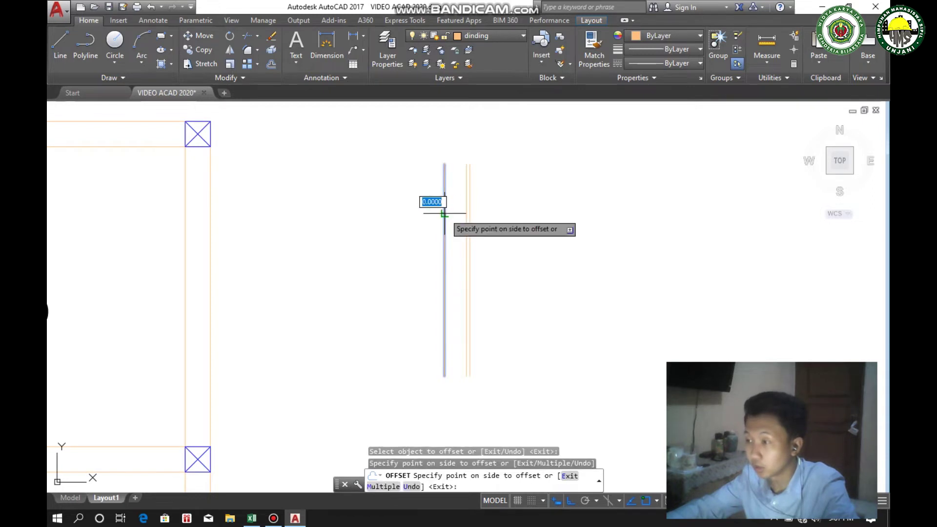
left_click(456, 213)
key("Escape")
Measure the distance between the two inner lines of the sample wall with a linear dimension, without placing it
left_click(447, 222)
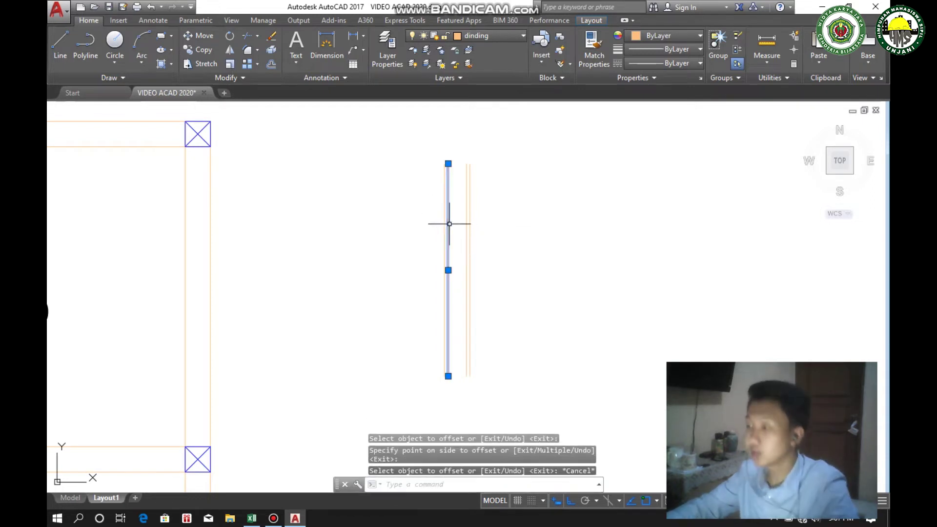
left_click(466, 224)
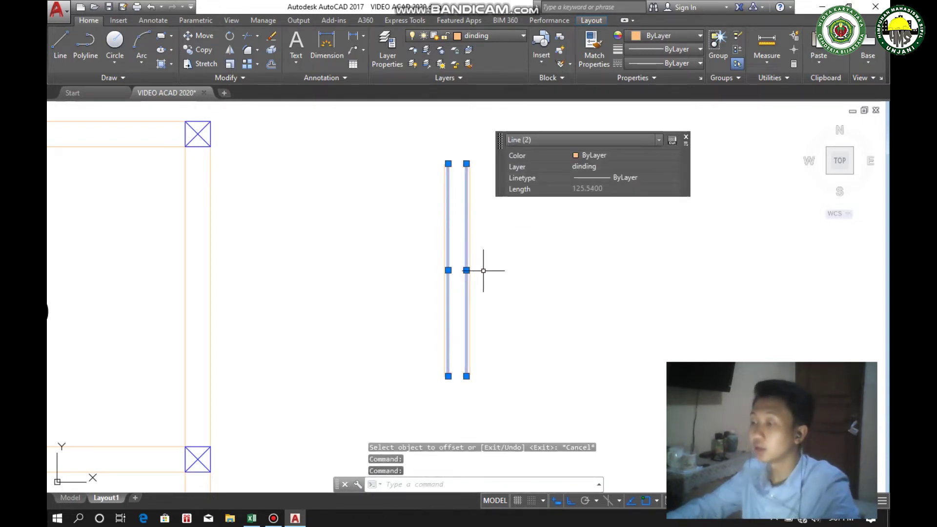
key("Escape")
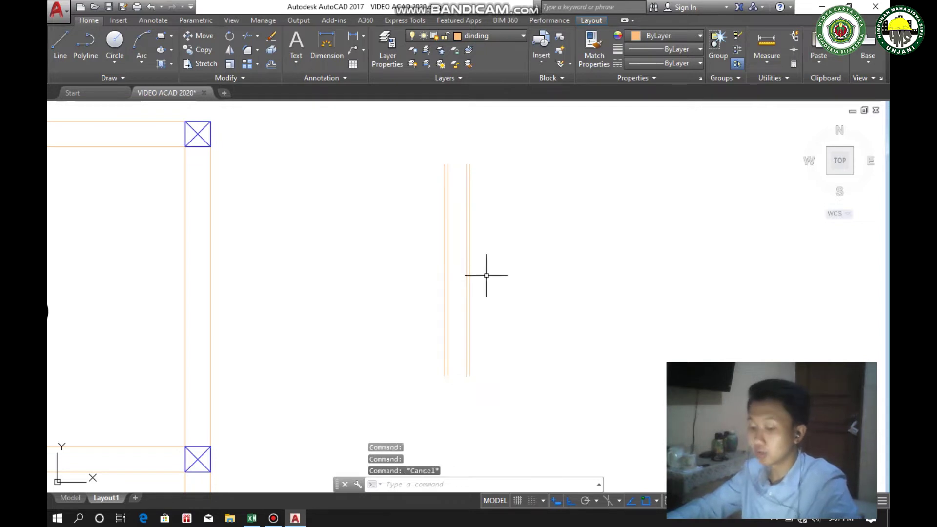
type("dli")
key("Return")
left_click(447, 163)
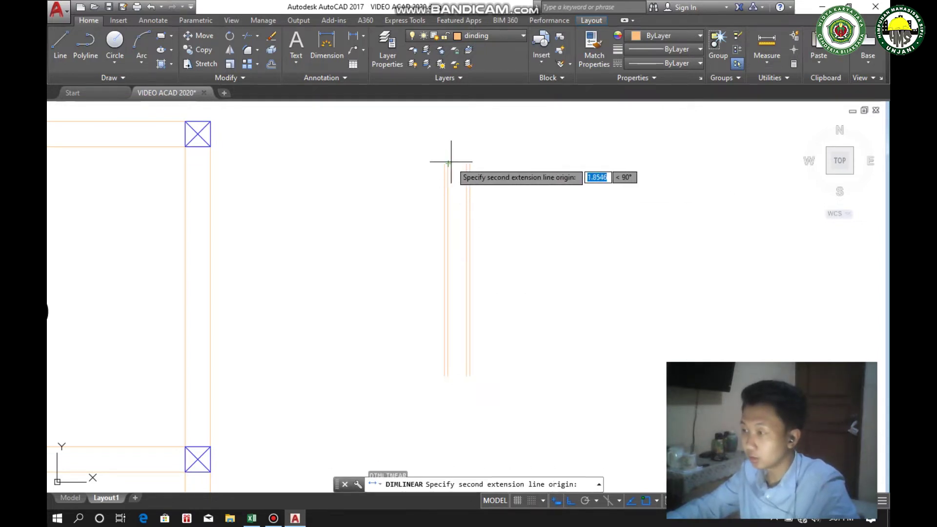
left_click(466, 164)
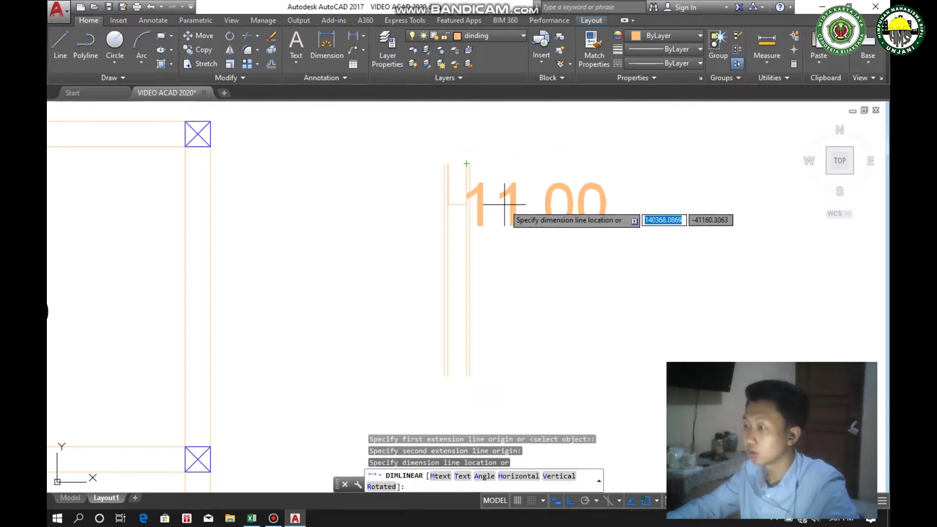
key("Escape")
scroll(460, 266, "down", 2)
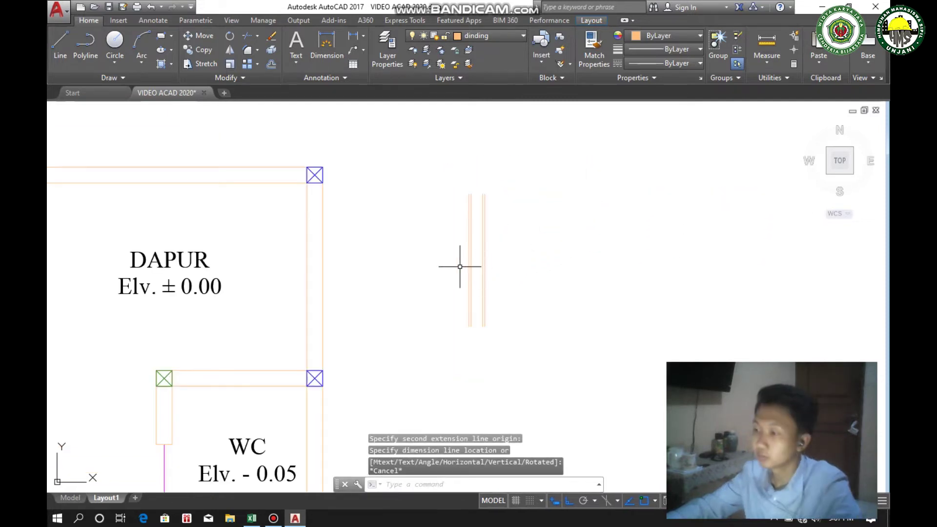
mouse_move(460, 266)
middle_mouse_down()
mouse_move(455, 253)
mouse_move(448, 262)
middle_mouse_up()
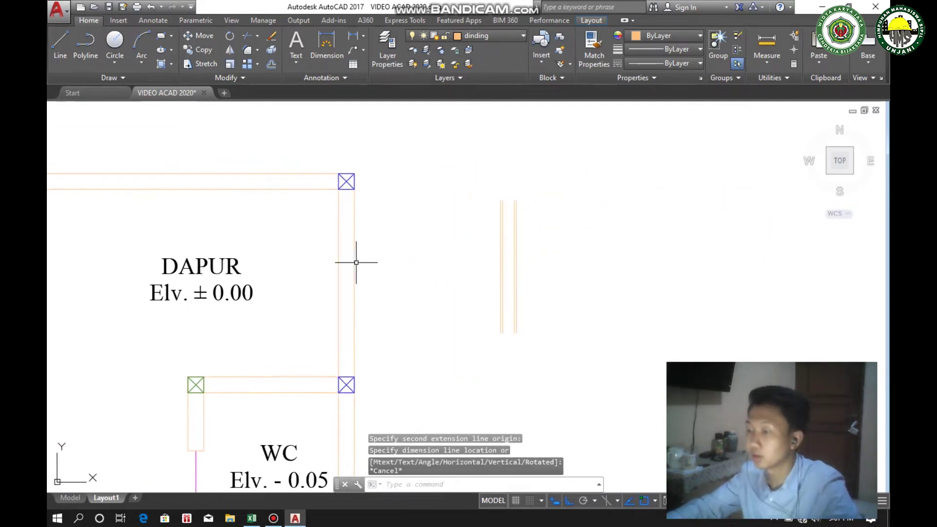
scroll(401, 251, "up", 2)
scroll(481, 257, "down", 2)
scroll(479, 259, "up", 2)
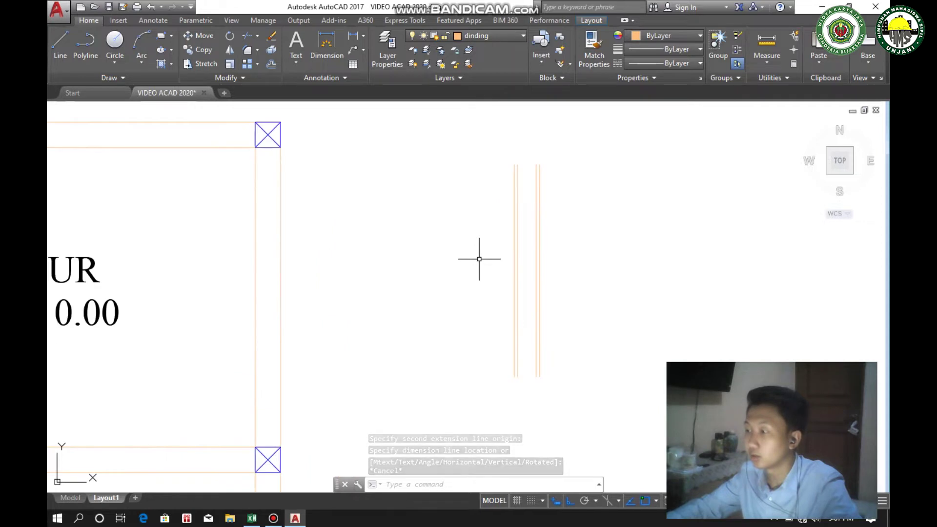
key("Return")
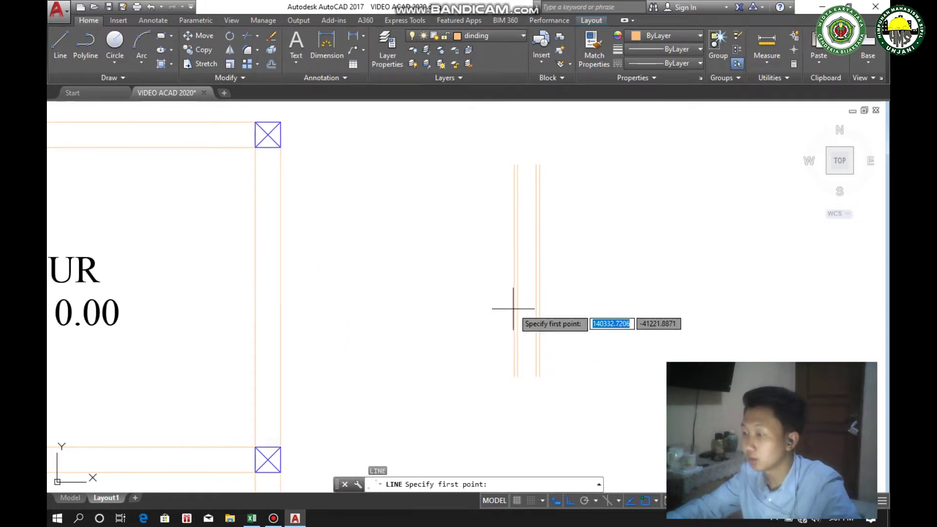
scroll(513, 310, "down", 2)
scroll(522, 224, "up", 2)
scroll(503, 277, "up", 2)
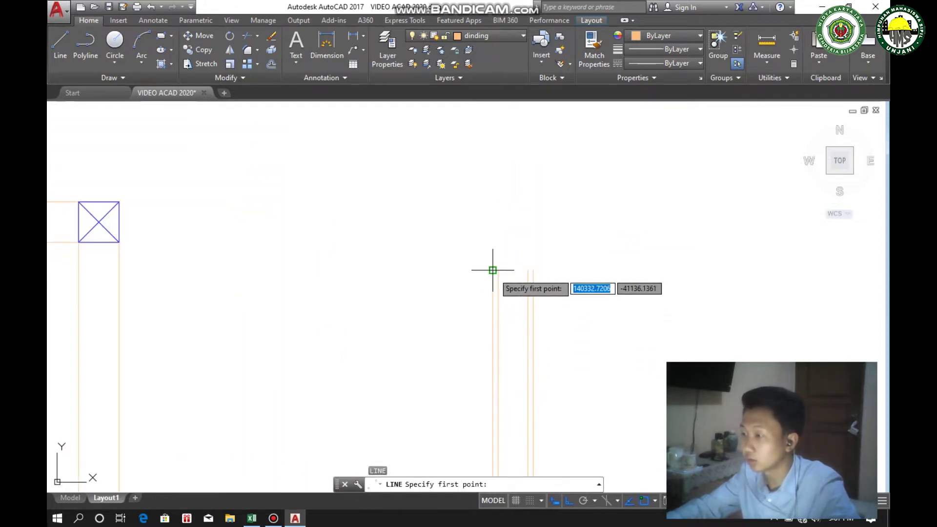
key("Escape")
Offset both lines of the vertical wall to the right of Dapur 2 units inward
middle_click_drag(320, 265, 440, 263)
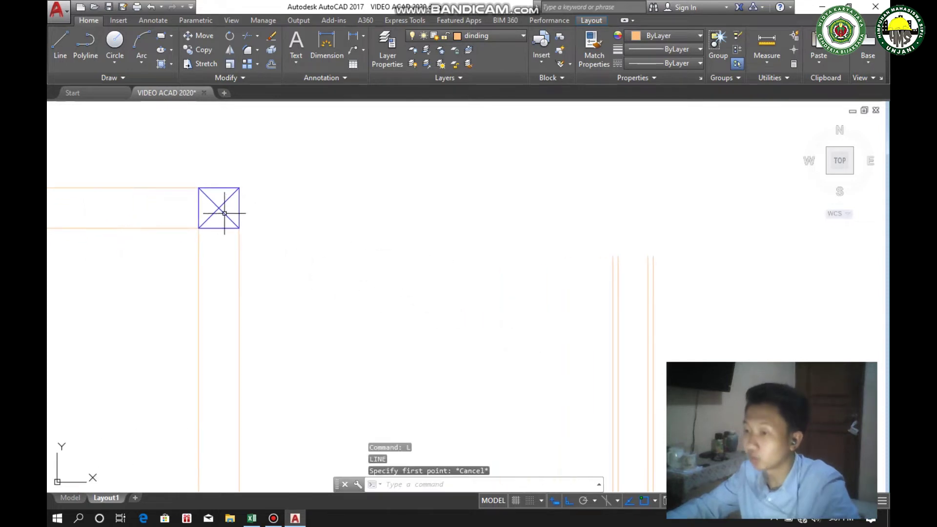
mouse_move(266, 270)
middle_mouse_down()
mouse_move(275, 279)
mouse_move(404, 257)
mouse_move(420, 243)
middle_mouse_up()
scroll(275, 279, "down", 2)
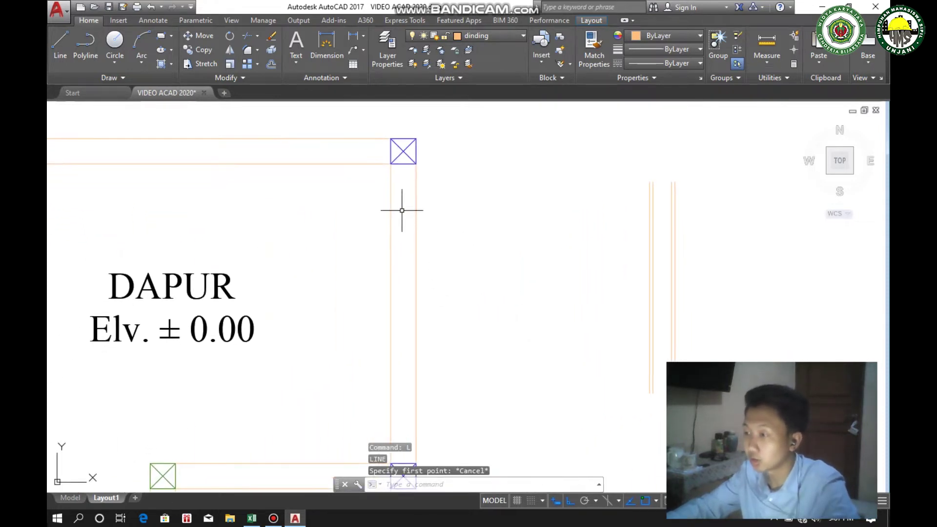
type("o")
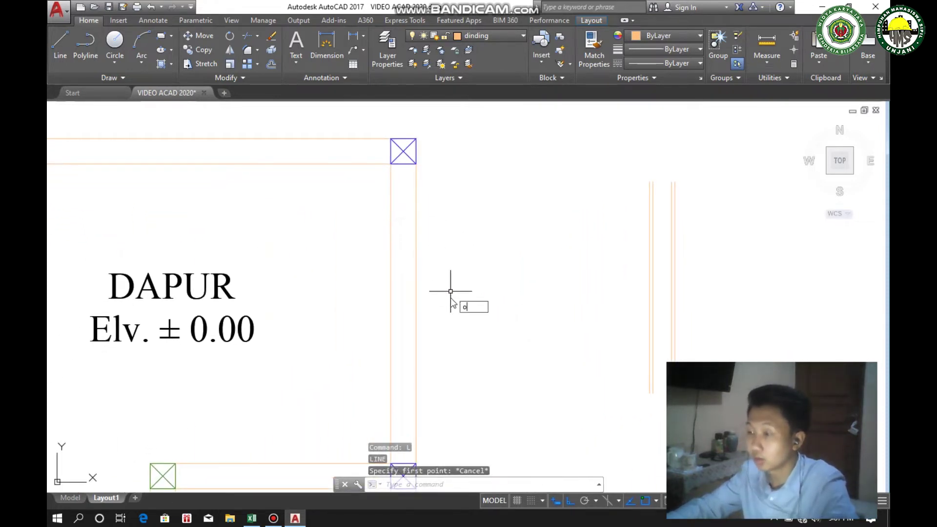
key("Return")
key("Return")
left_click(415, 244)
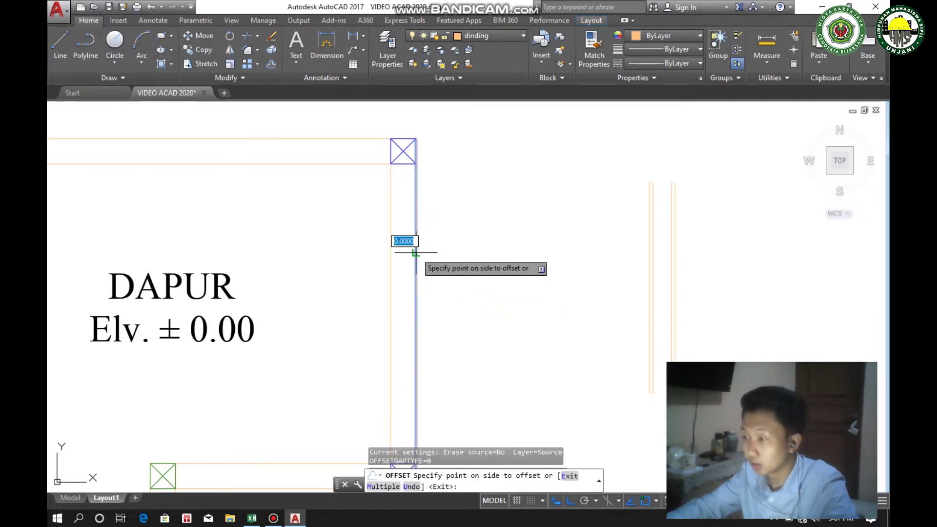
left_click(404, 247)
left_click(391, 264)
left_click(397, 298)
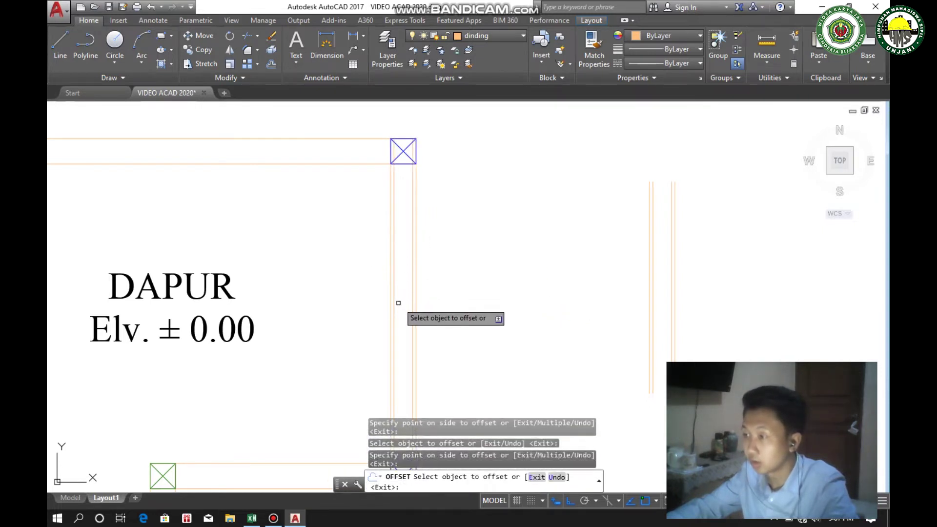
key("Escape")
Draw a short horizontal line between the two inner wall lines along the lower edge of Dapur's upper-right column
middle_click_drag(411, 217, 406, 266)
scroll(399, 225, "up", 2)
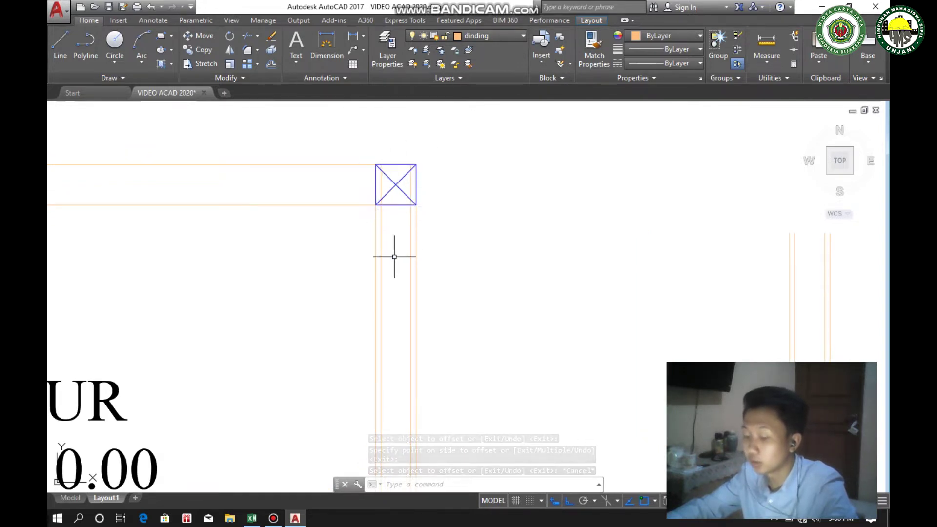
key("l")
key("Return")
scroll(386, 230, "up", 1)
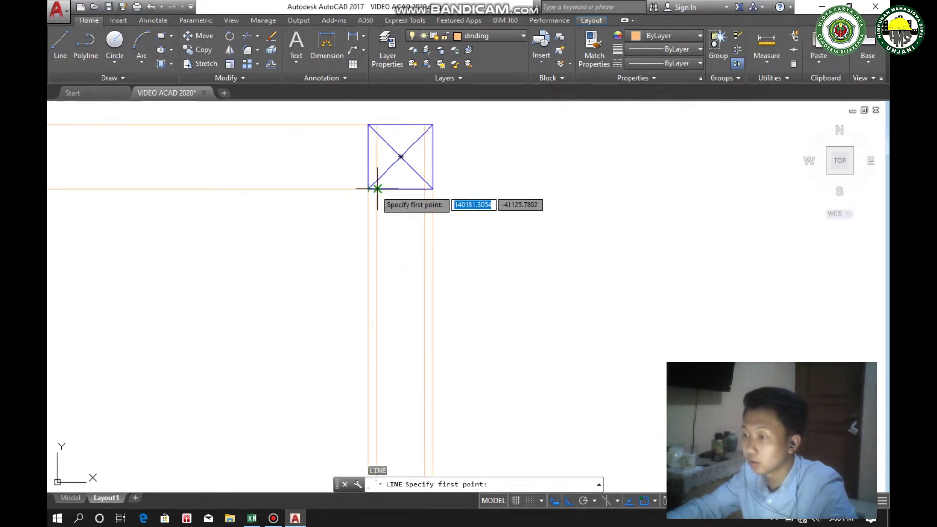
left_click(377, 188)
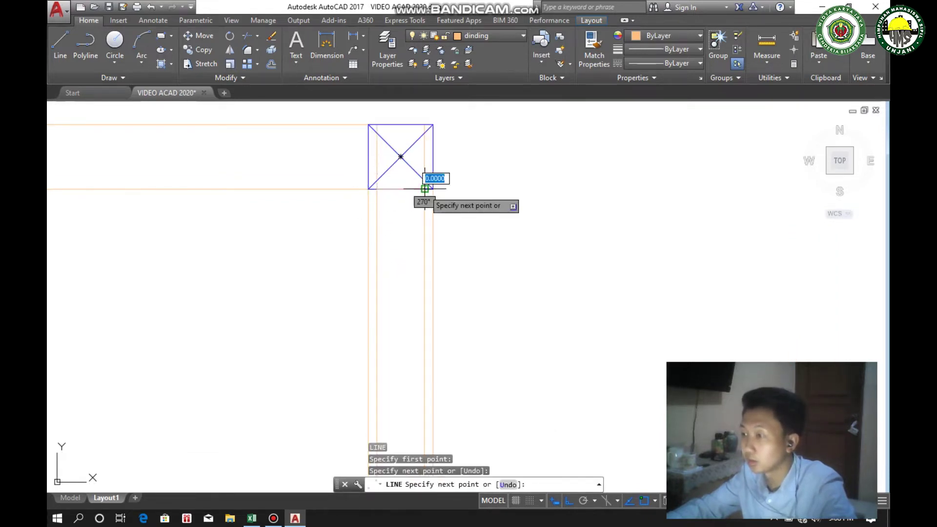
key("Escape")
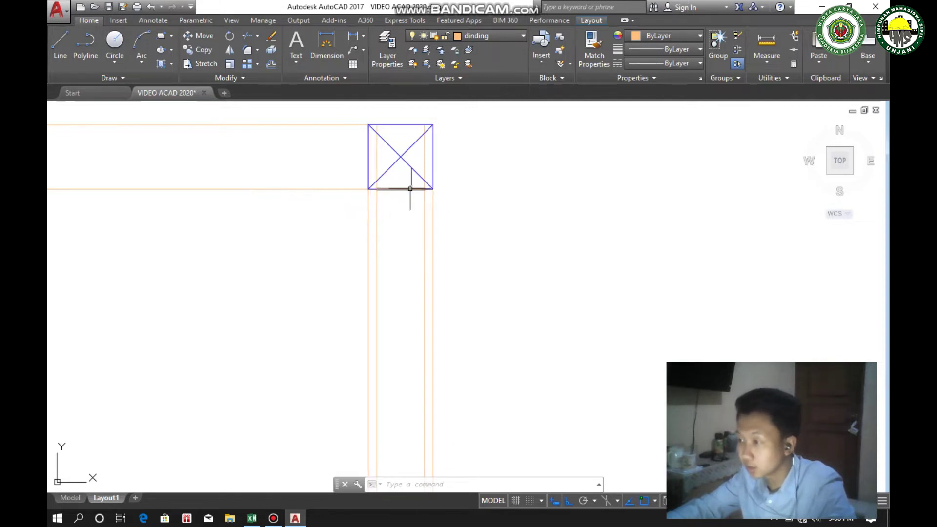
scroll(390, 191, "up", 2)
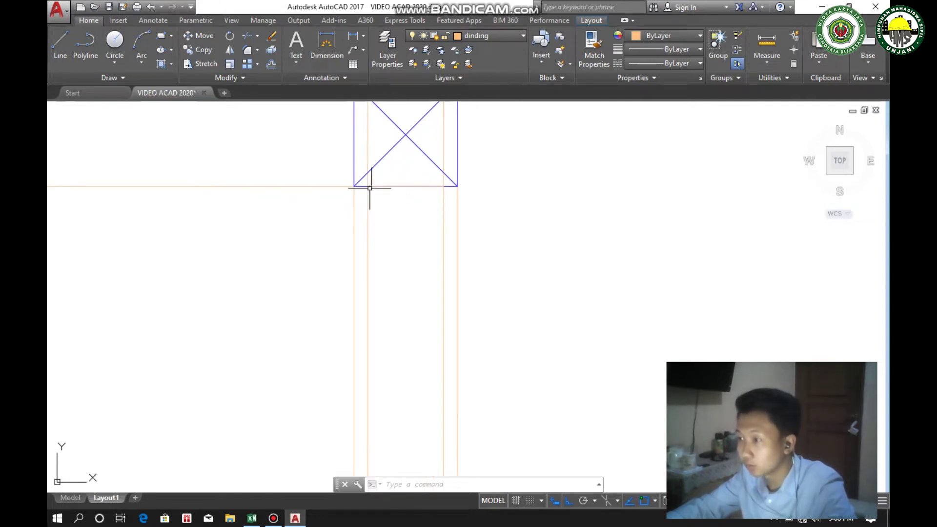
left_click(403, 186)
key("Escape")
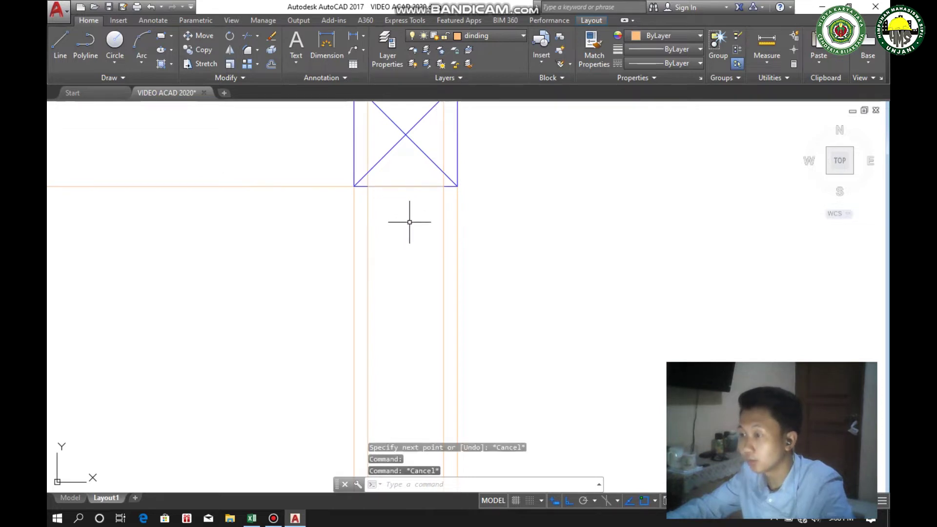
left_click(405, 186)
key("Return")
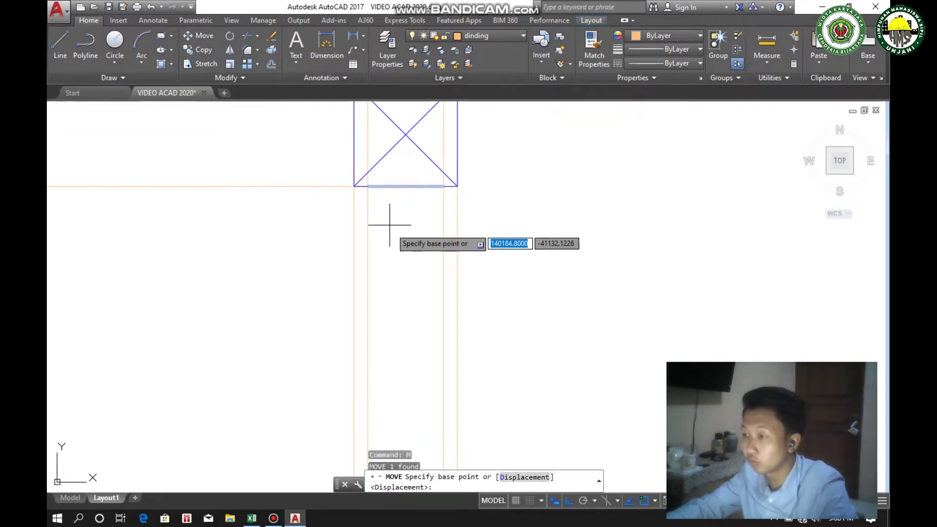
left_click(368, 186)
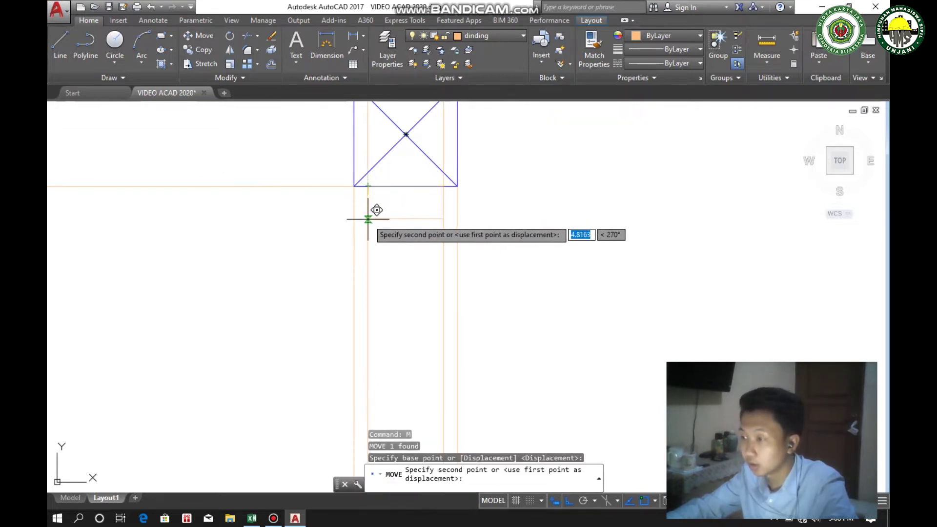
key("Escape")
Move the short horizontal line between the inner wall lines 2 units down from the column's lower edge
left_click(395, 186)
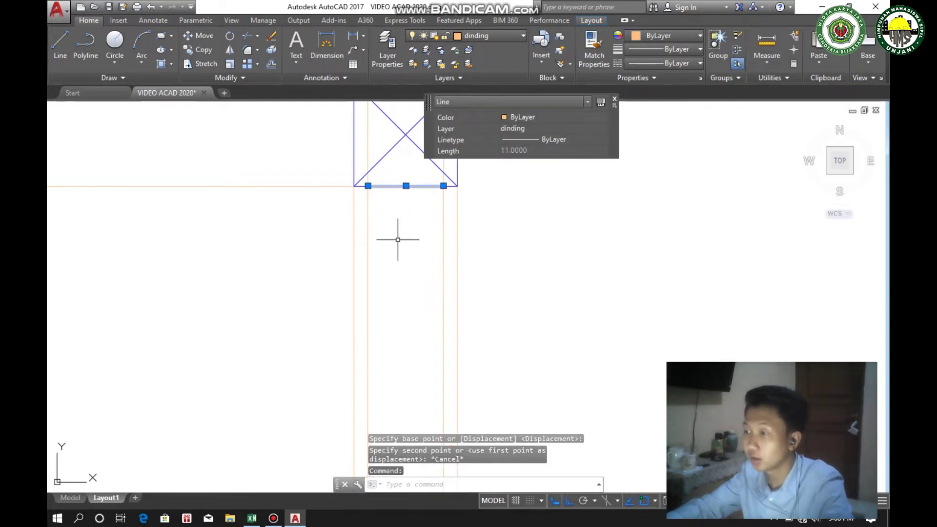
key("Return")
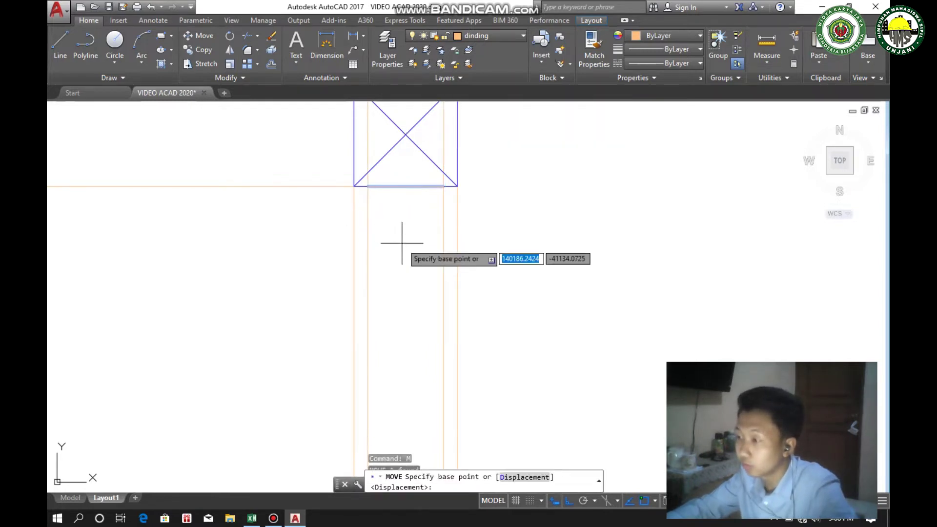
left_click(367, 186)
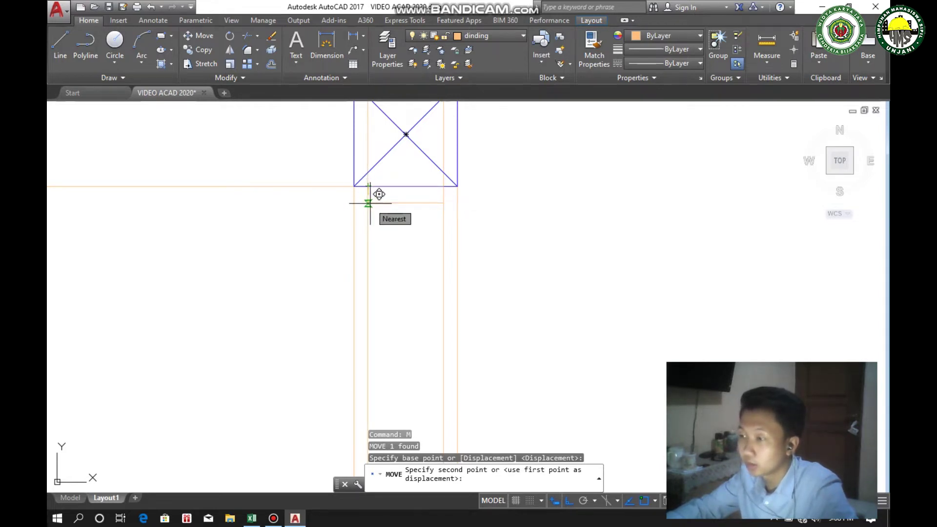
type("2")
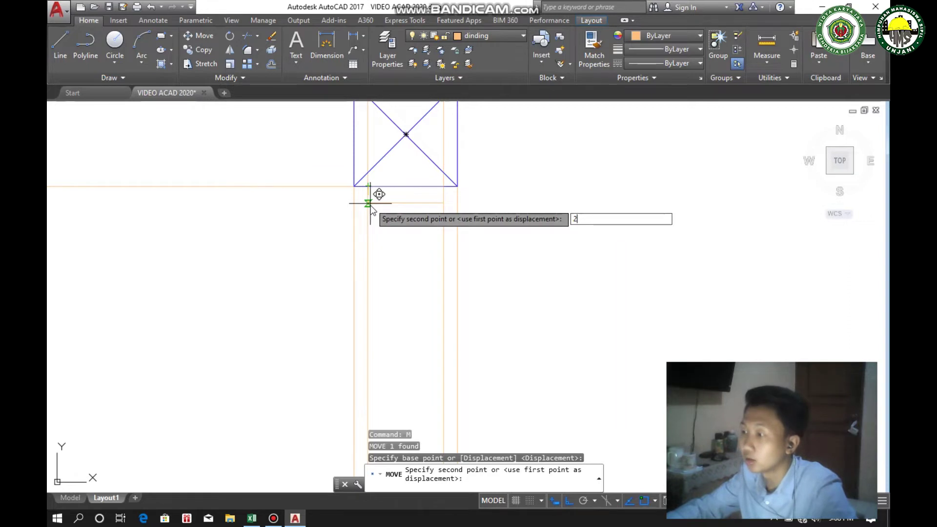
key("Return")
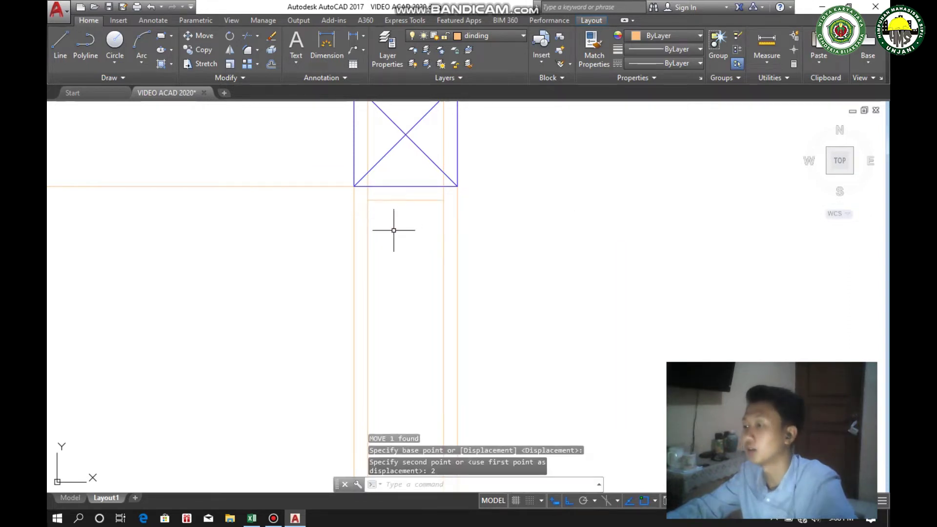
Trim both inner wall lines in the gap between the column's lower edge and the short horizontal line
middle_click_drag(386, 211, 389, 245)
type("t")
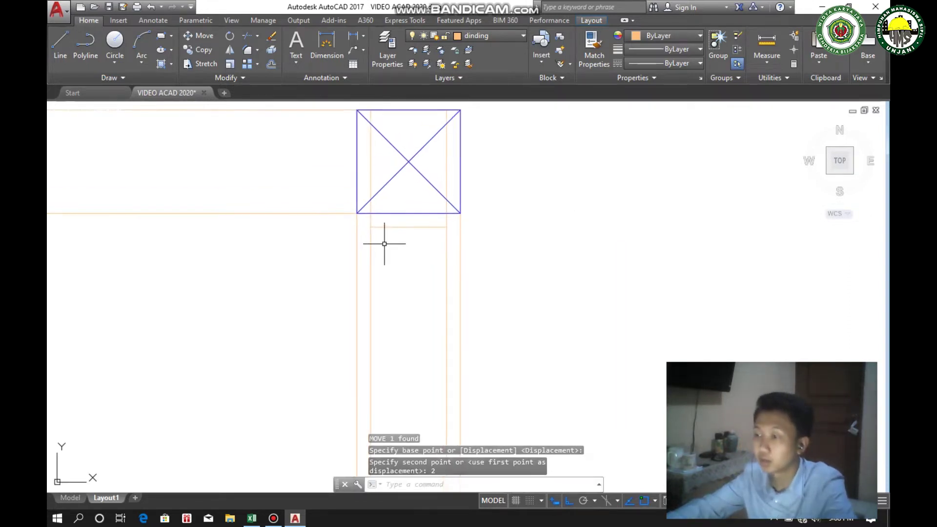
key("Return")
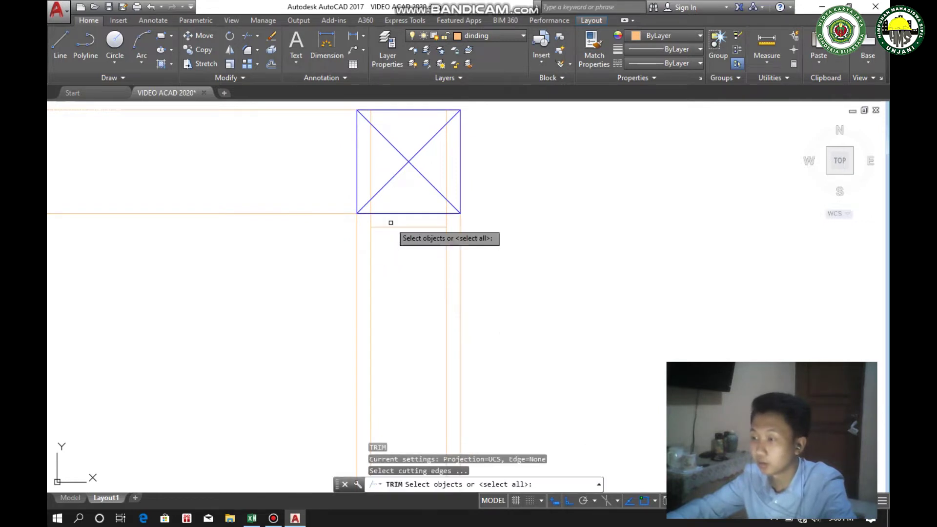
key("Return")
left_click(385, 219)
left_click(363, 219)
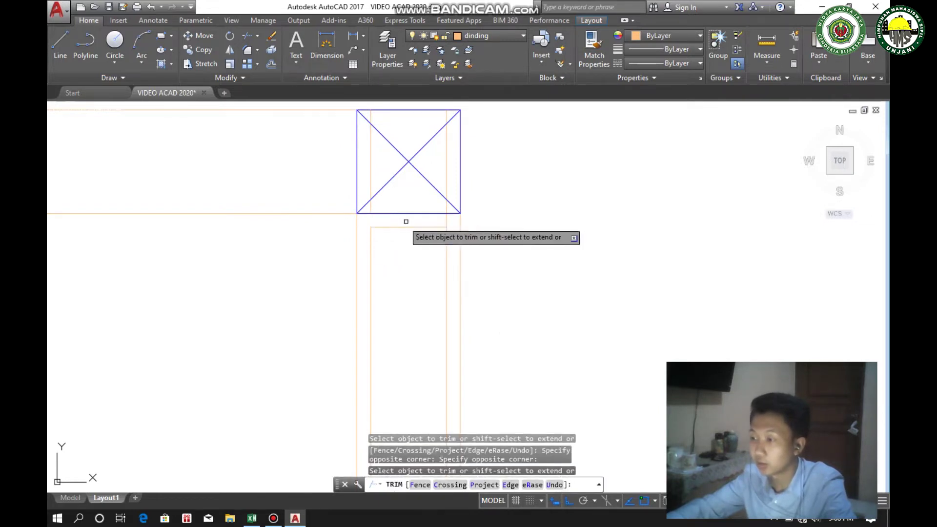
left_click(452, 221)
left_click(440, 220)
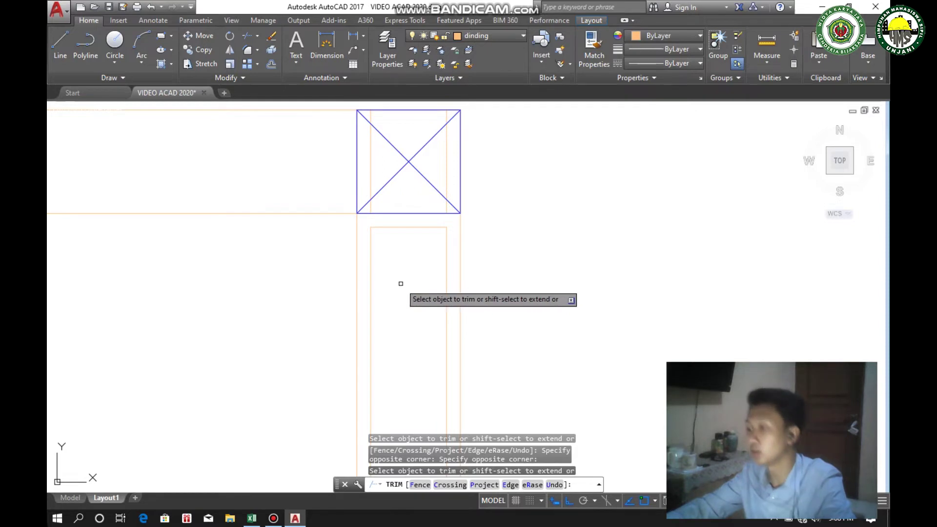
key("Escape")
Delete the two leftover vertical inner wall line segments inside the column
left_click(373, 180)
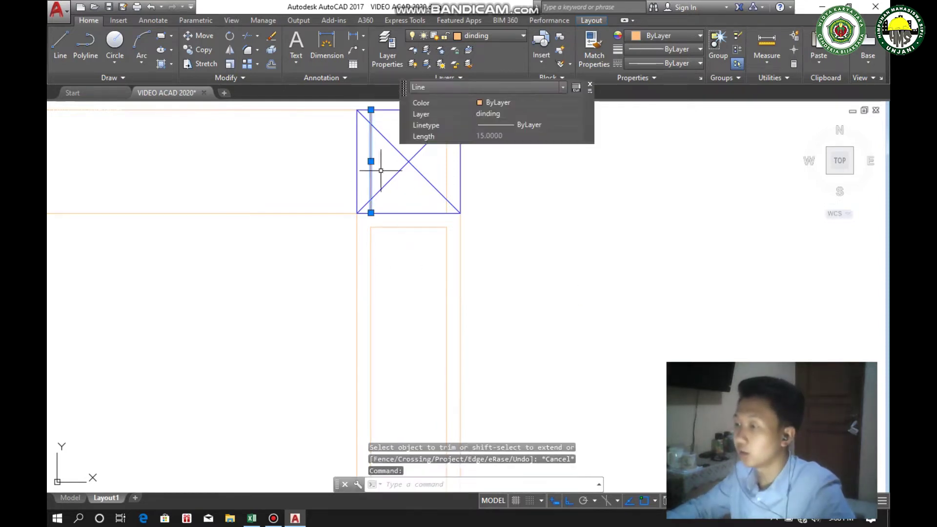
left_click(449, 171)
left_click(448, 167)
left_click(449, 163)
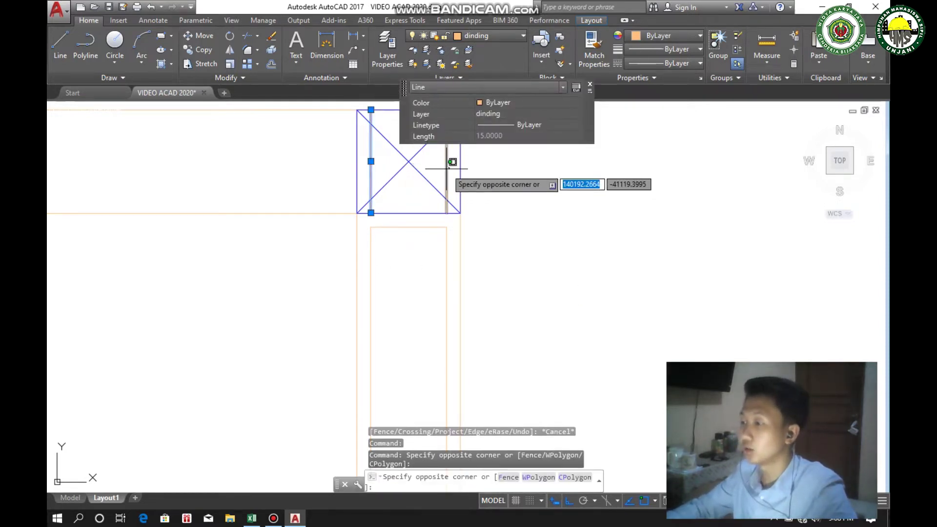
left_click(441, 184)
middle_click_drag(441, 183, 415, 199)
key("Delete")
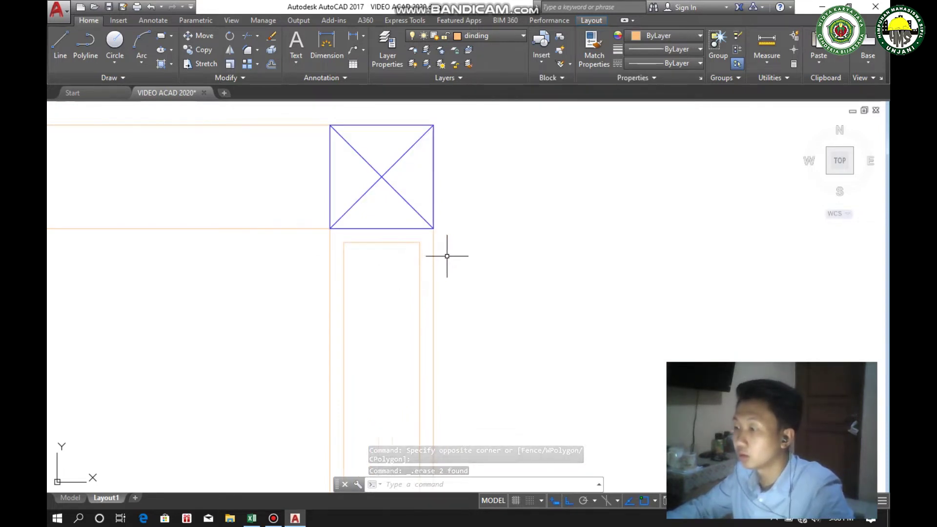
Draw a horizontal sample line in the empty area to the right of the column
middle_click_drag(446, 256, 379, 253)
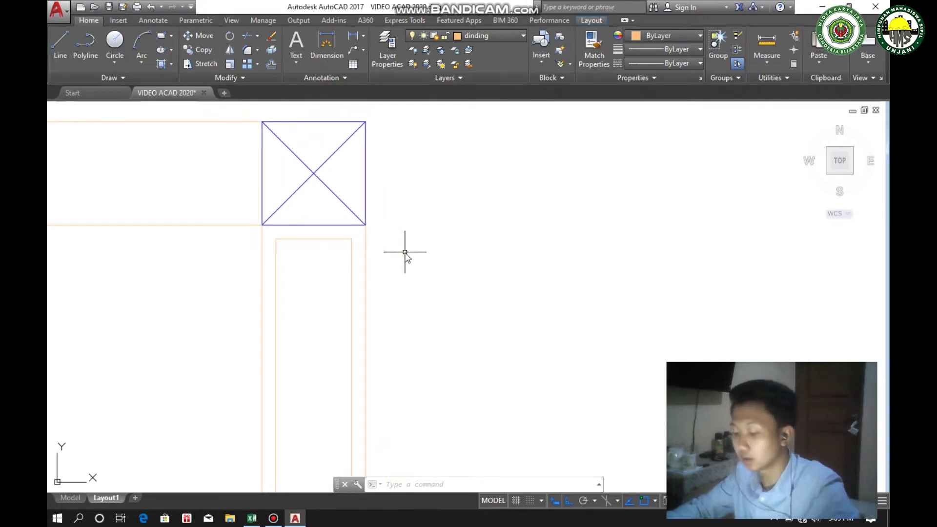
type("l")
key("Return")
left_click(464, 217)
left_click(578, 218)
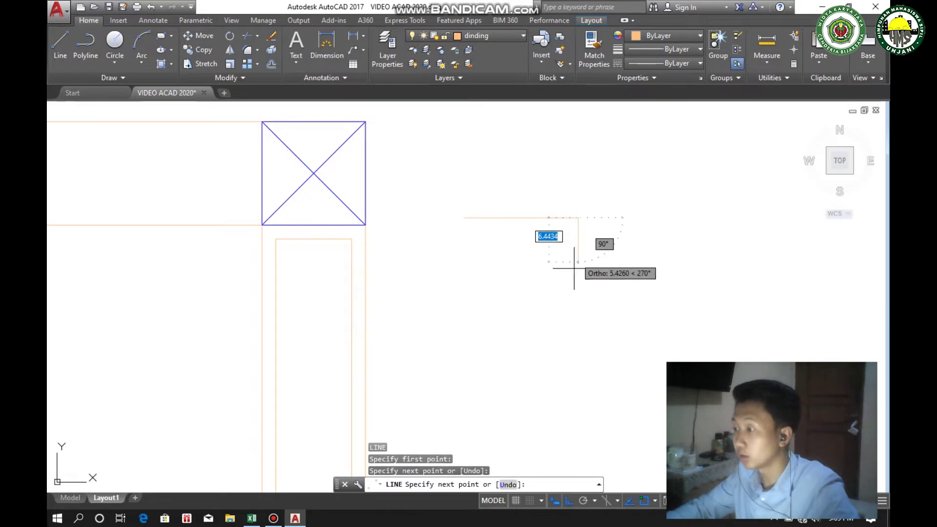
key("Escape")
key("Return")
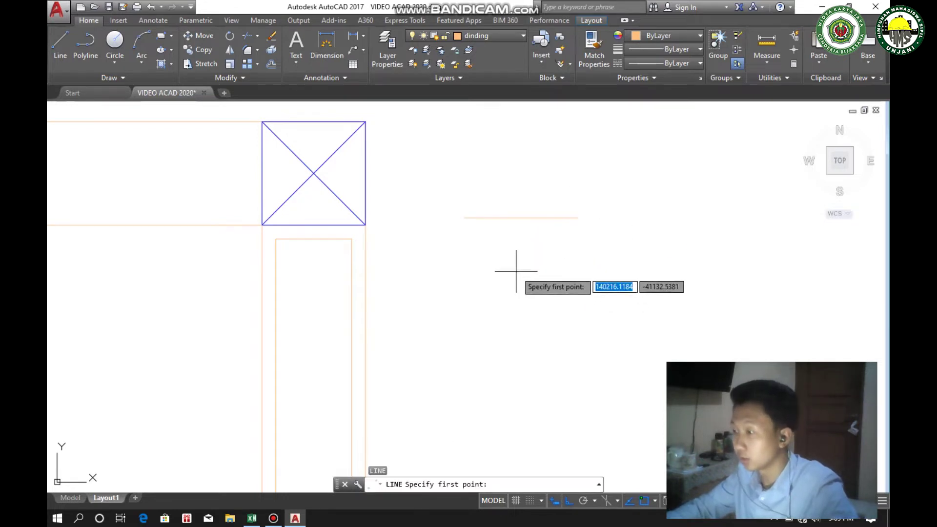
type("re")
key("Escape")
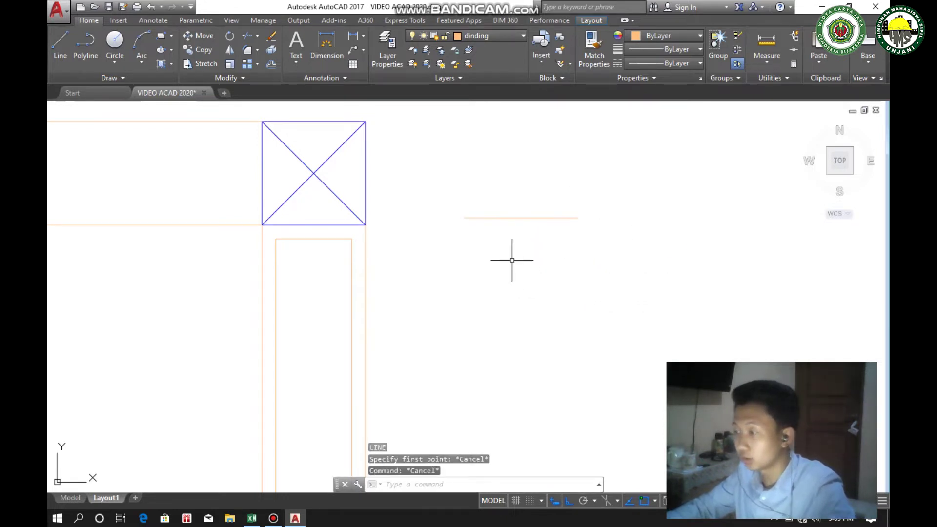
Draw a small upright sample rectangle with its upper edge along the middle of the horizontal sample line
type("rec")
key("Return")
left_click(502, 218)
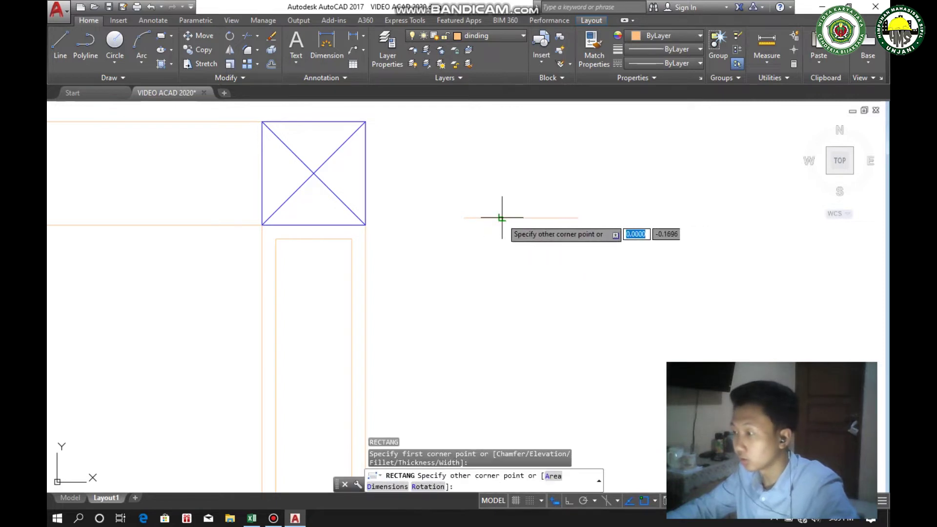
left_click(534, 271)
key("Escape")
scroll(535, 261, "up", 2)
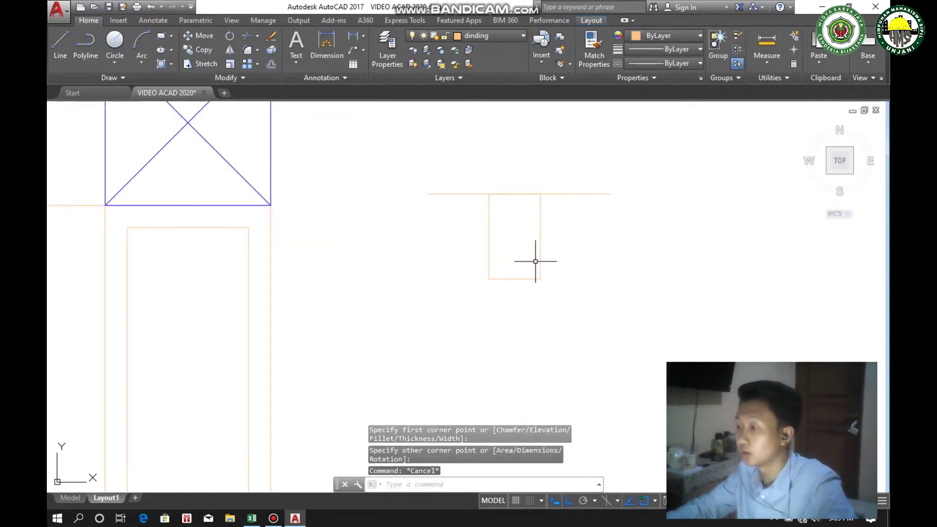
scroll(556, 254, "down", 2)
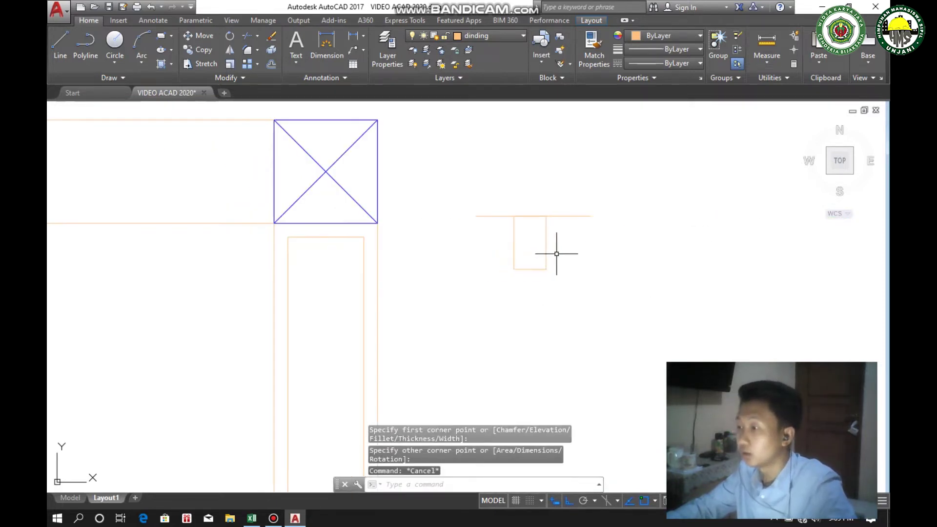
Stretch the sample line's left end to the rectangle's upper-left corner and back out past the rectangle
left_click(485, 218)
left_click(475, 215)
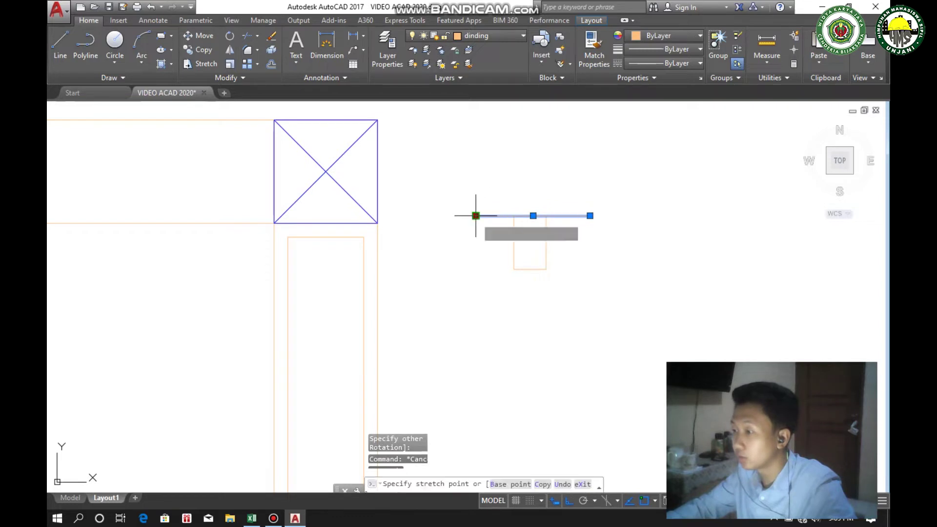
left_click(517, 214)
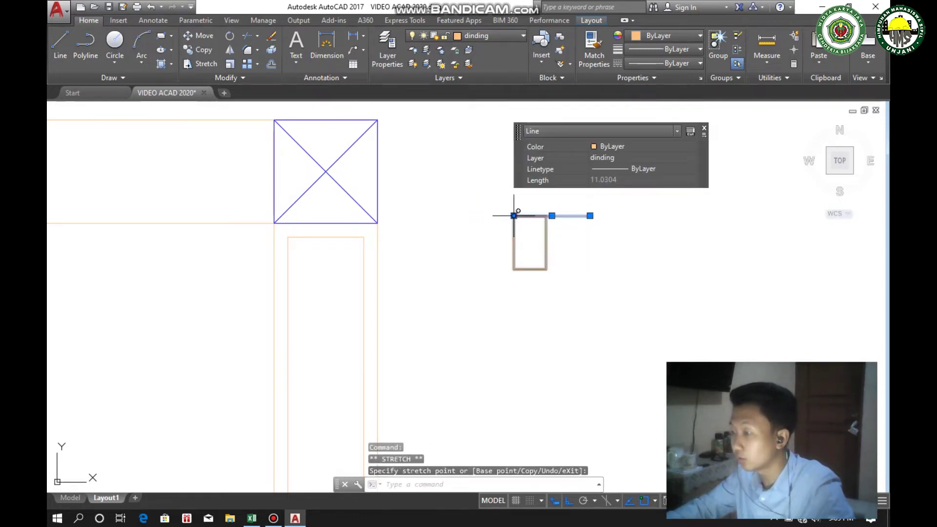
left_click(514, 215)
left_click(470, 216)
key("Escape")
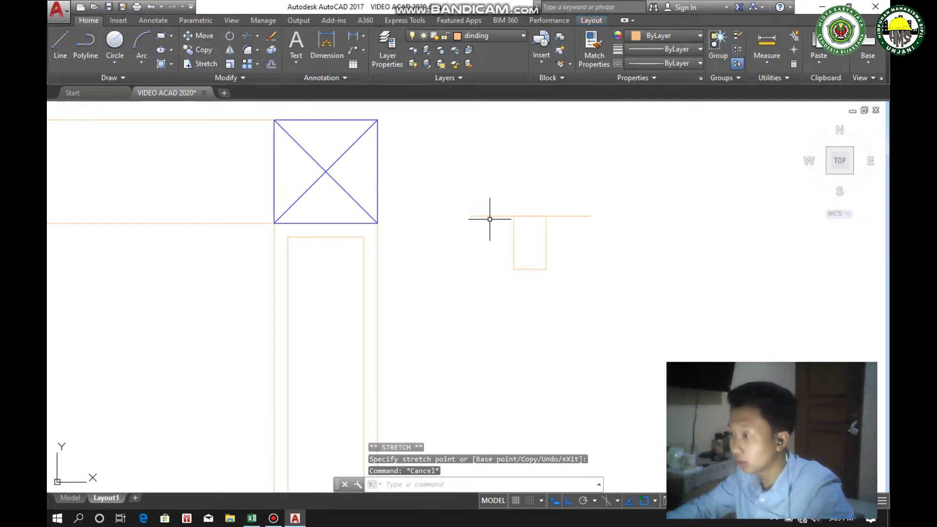
Trim the part of the horizontal sample line that extends left of the rectangle
scroll(490, 218, "up", 2)
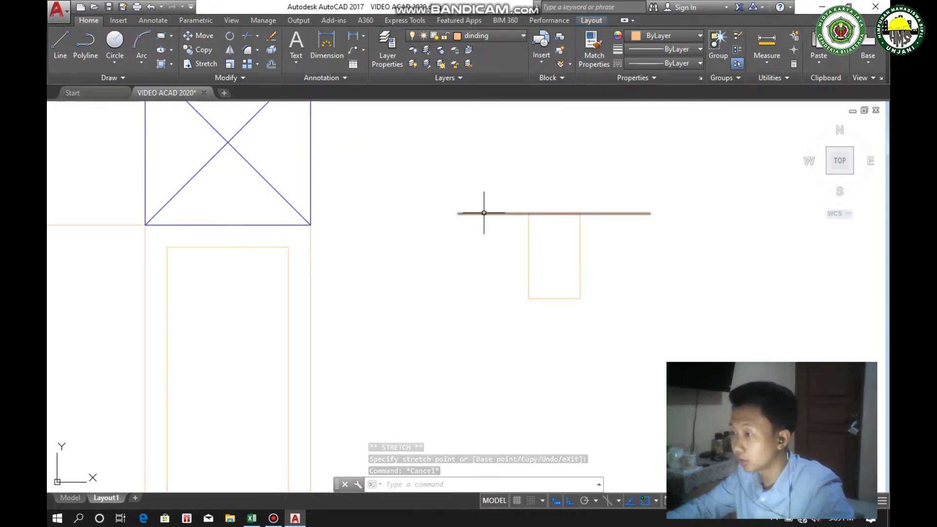
type("tr")
key("Return")
key("Return")
left_click(495, 241)
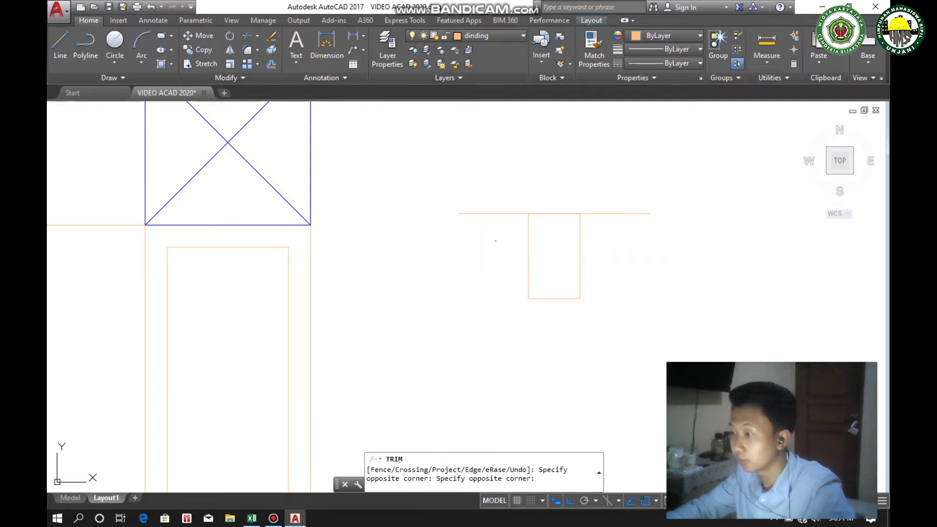
left_click(460, 190)
key("Escape")
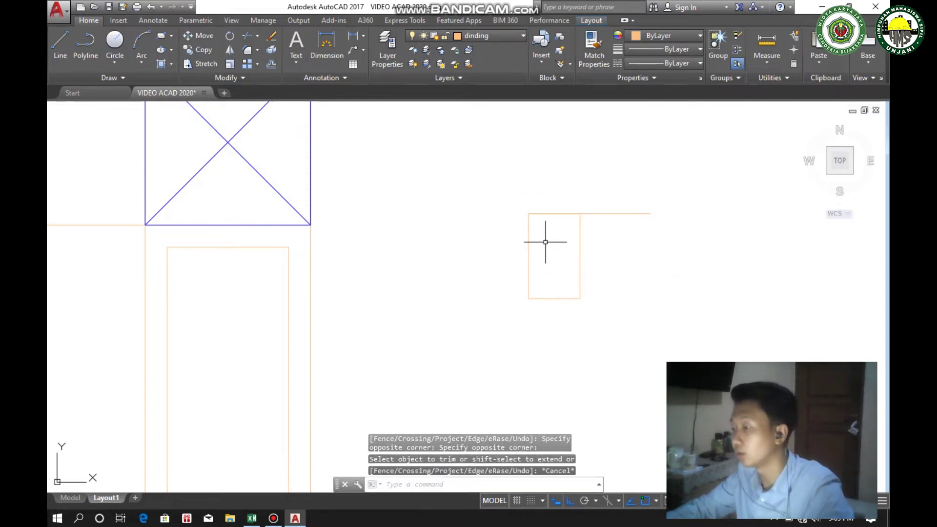
left_click(599, 214)
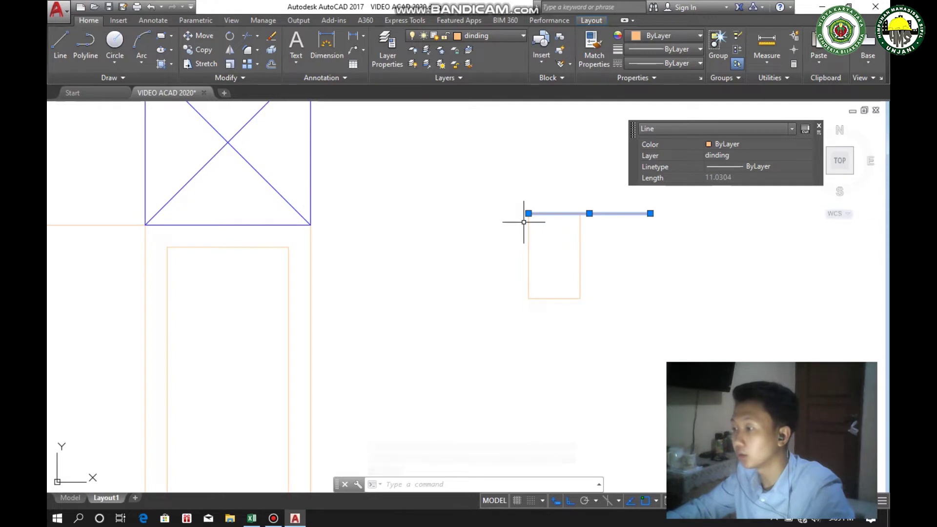
key("Escape")
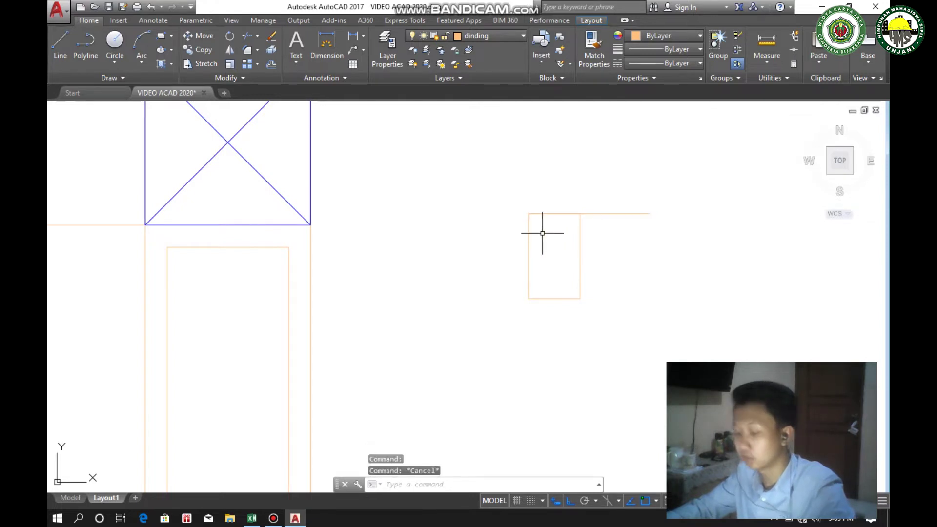
Draw a vertical line about 3 units long inside the sample rectangle and delete it
type("l")
key("Return")
left_click(550, 240)
left_click(550, 271)
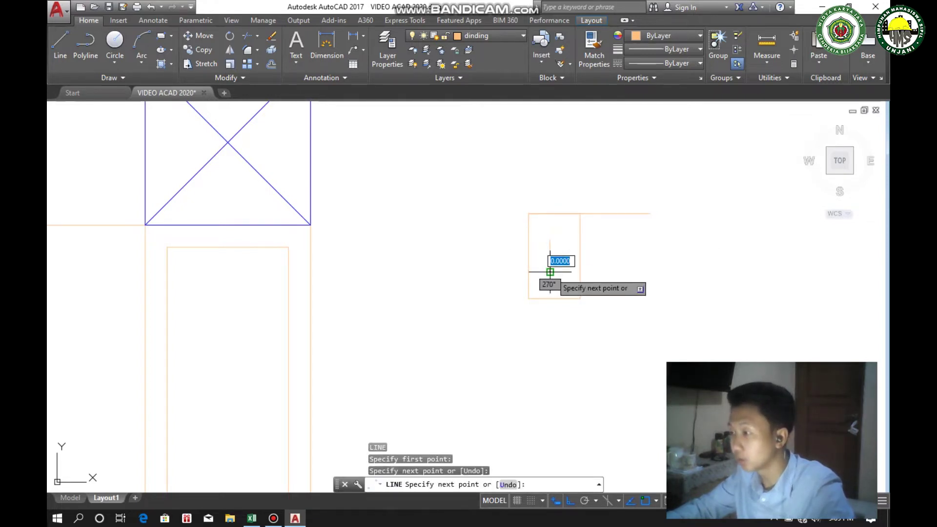
key("Escape")
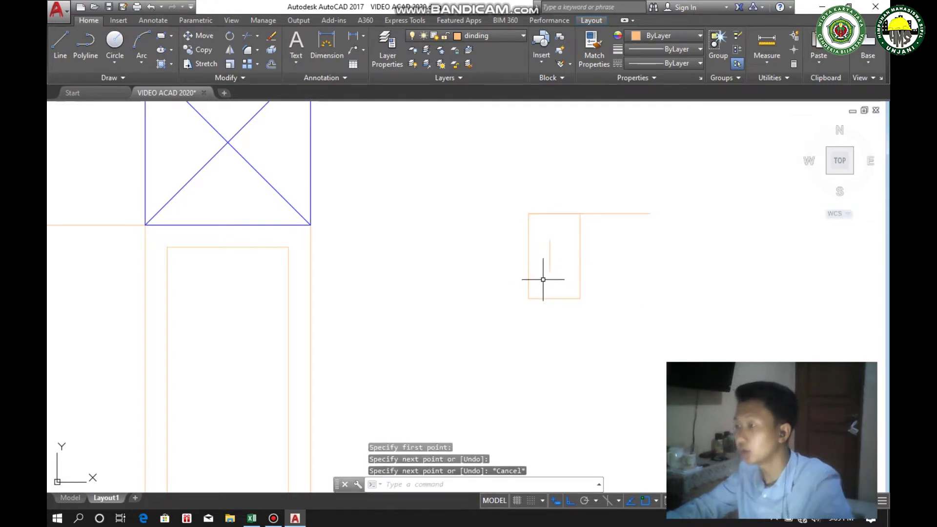
left_click(563, 265)
left_click(541, 278)
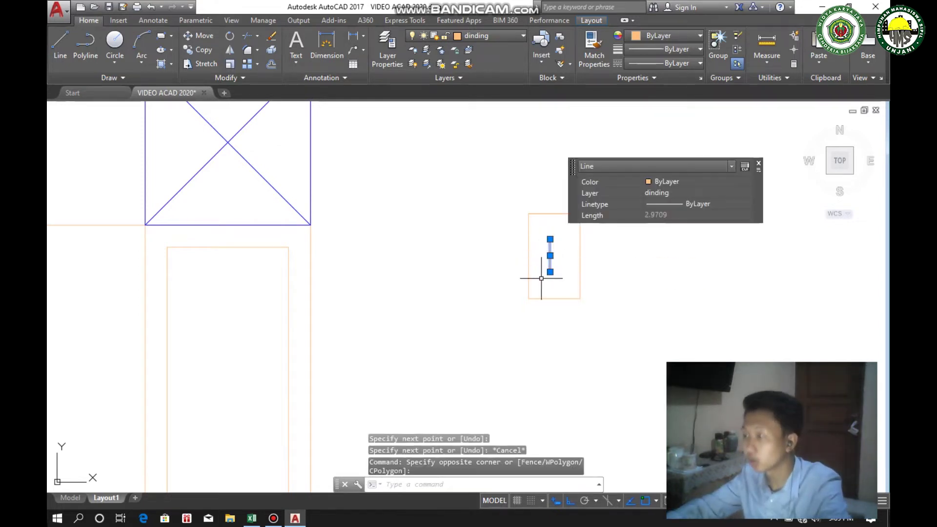
key("Delete")
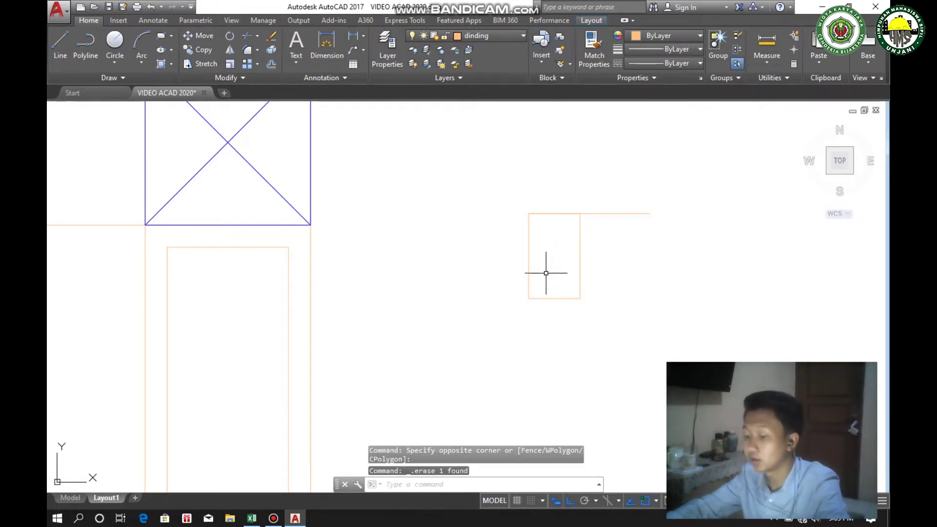
Draw a short vertical line inside the sample rectangle without touching any of its edges
type("l")
key("Return")
left_click(553, 240)
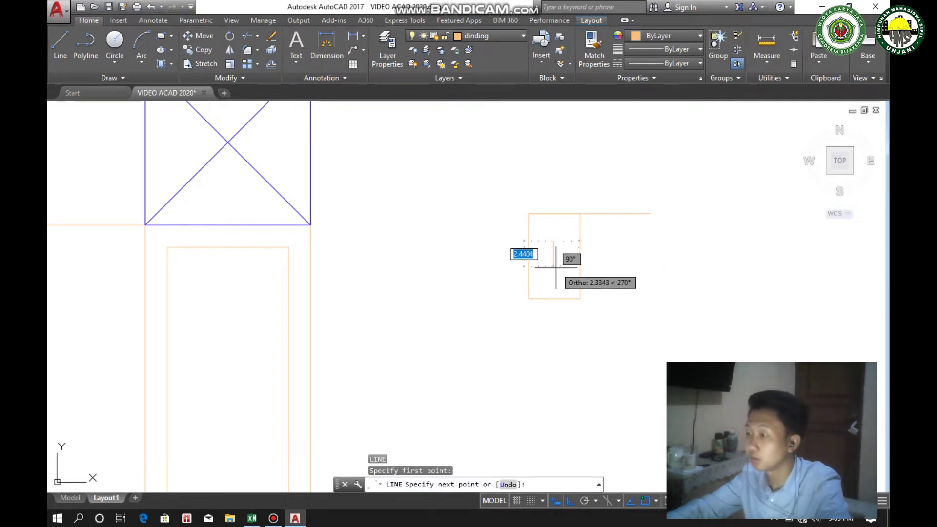
left_click(556, 279)
key("Escape")
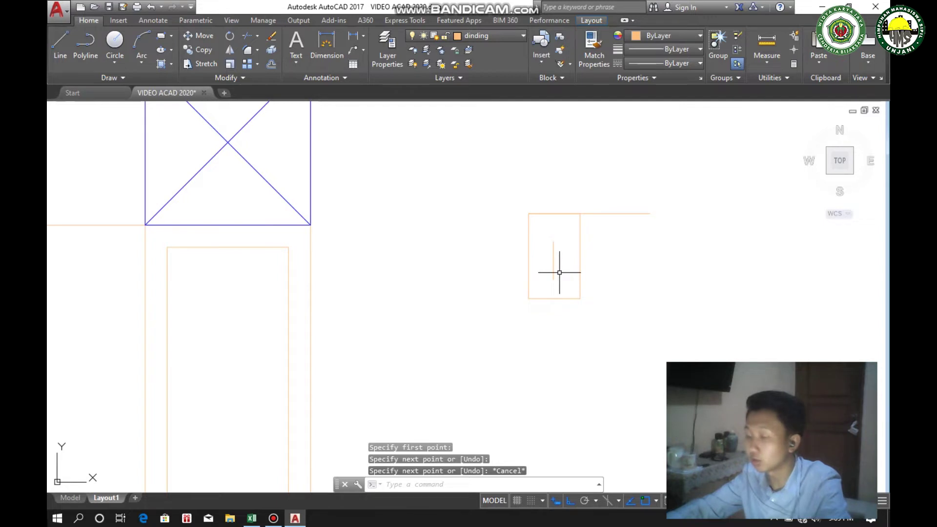
Try to trim the free-standing vertical line inside the sample rectangle
type("tr")
key("Return")
key("Return")
left_click(564, 268)
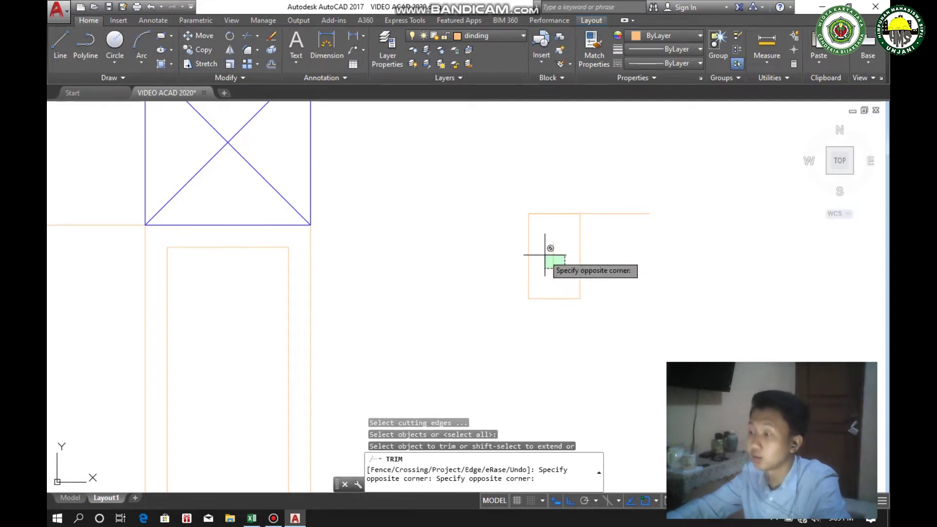
left_click(543, 253)
left_click(550, 250)
left_click(541, 253)
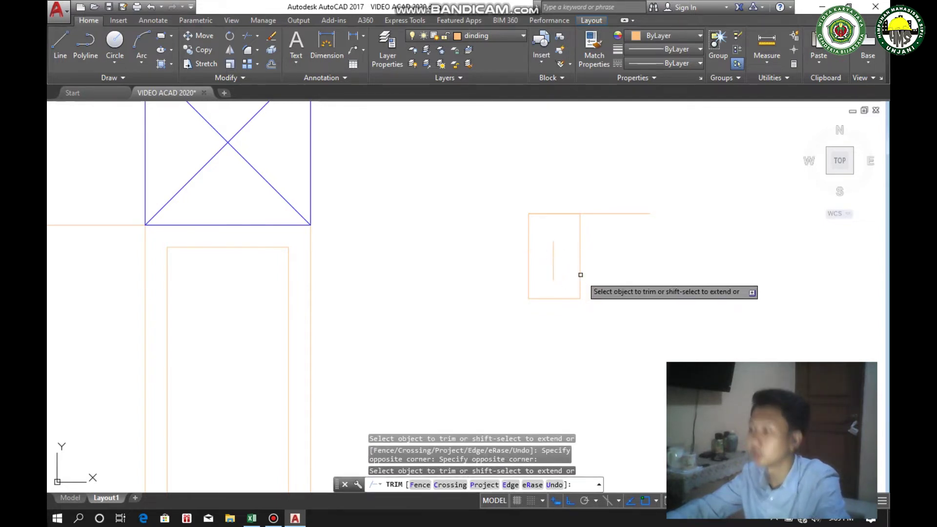
End the trim and delete the sample rectangle together with its horizontal and vertical sample lines
key("Escape")
left_click(718, 345)
left_click(493, 161)
key("Delete")
mouse_move(400, 250)
middle_mouse_down()
mouse_move(431, 250)
mouse_move(433, 239)
middle_mouse_up()
scroll(432, 250, "down", 2)
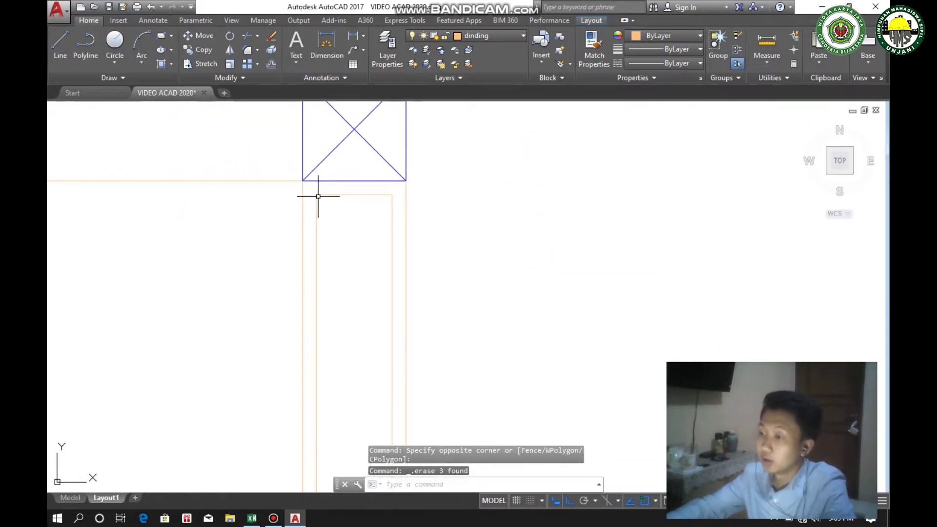
Highlight the two inner wall lines and the cross line below DAPUR's upper-right column, and clear the selection
scroll(336, 193, "up", 2)
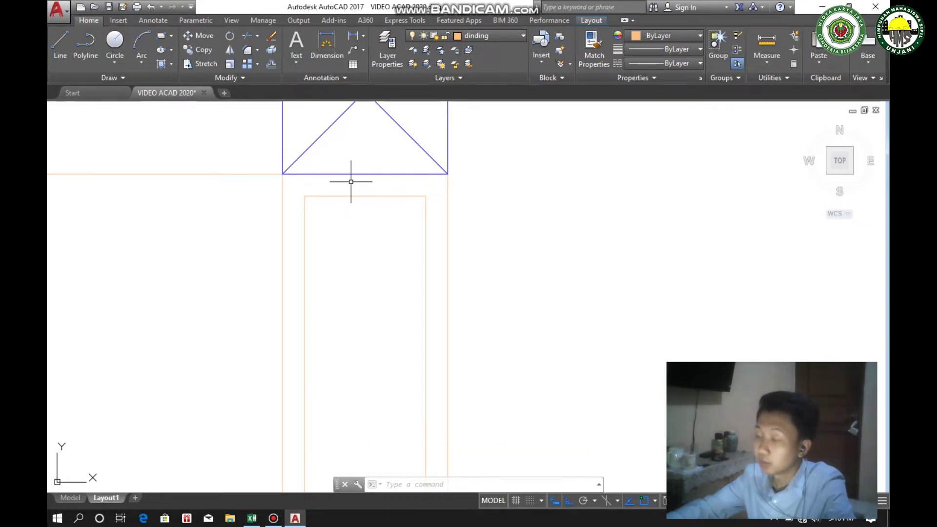
left_click(304, 204)
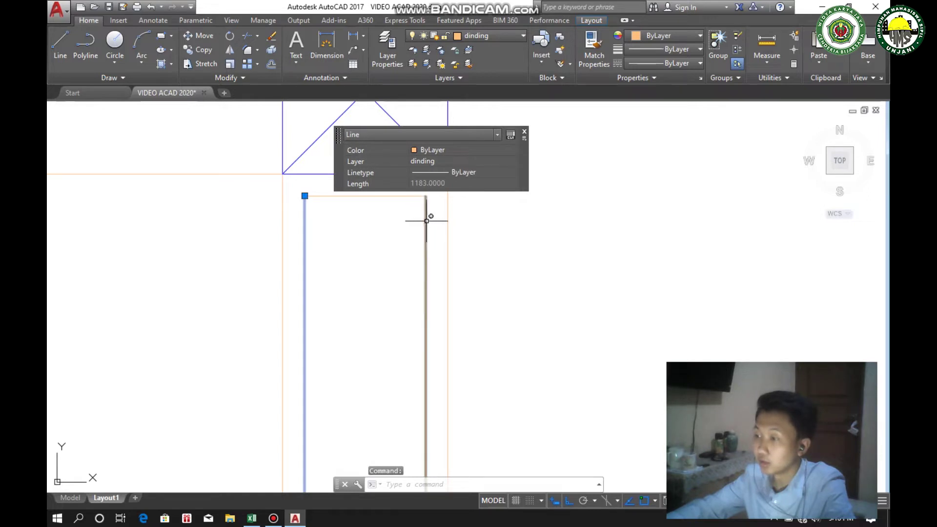
left_click(426, 209)
left_click(359, 196)
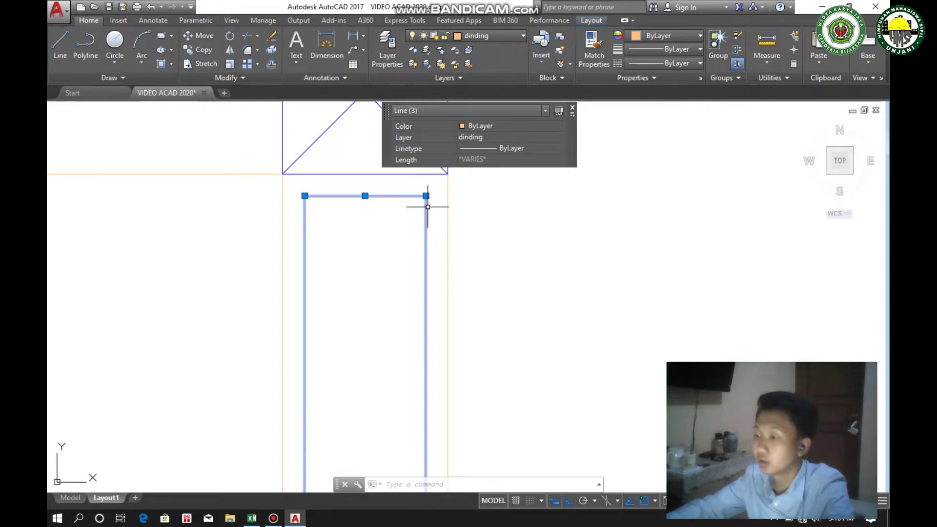
key("Escape")
scroll(361, 273, "down", 3)
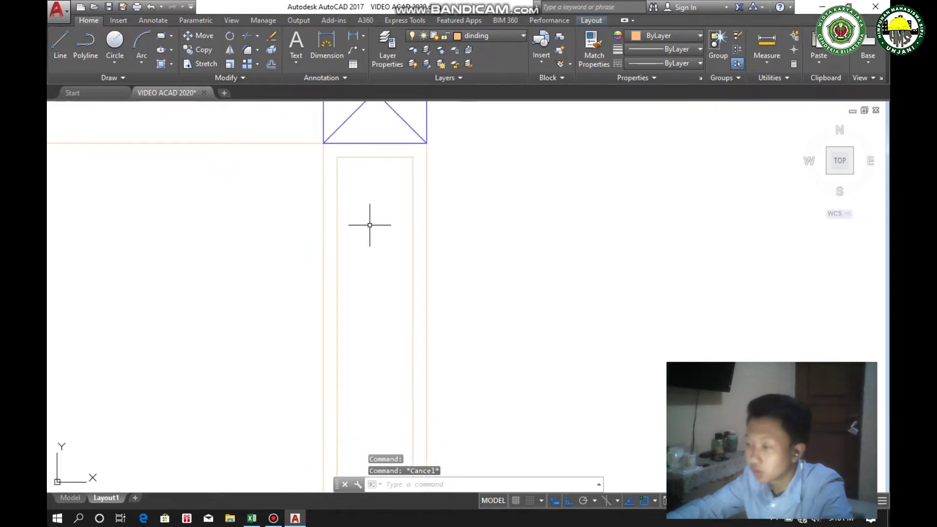
scroll(382, 293, "down", 4)
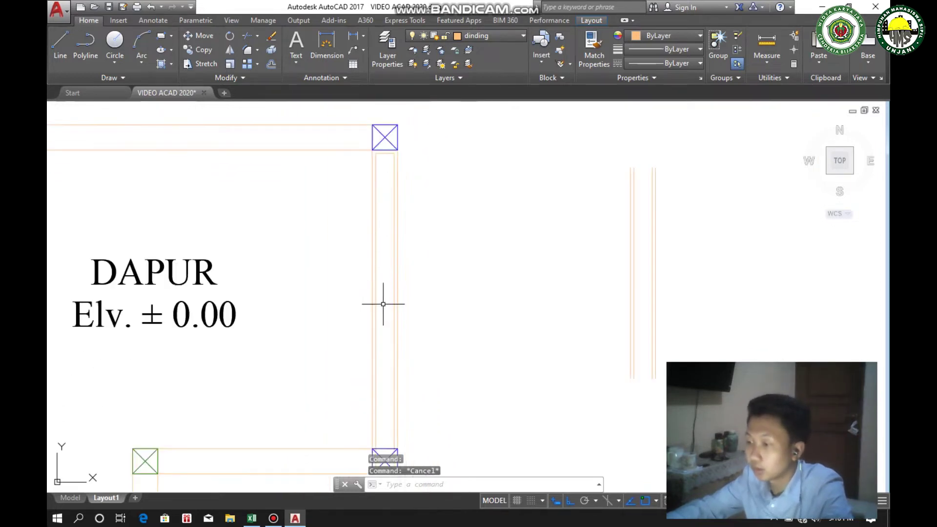
middle_click_drag(382, 341, 378, 257)
scroll(375, 341, "up", 6)
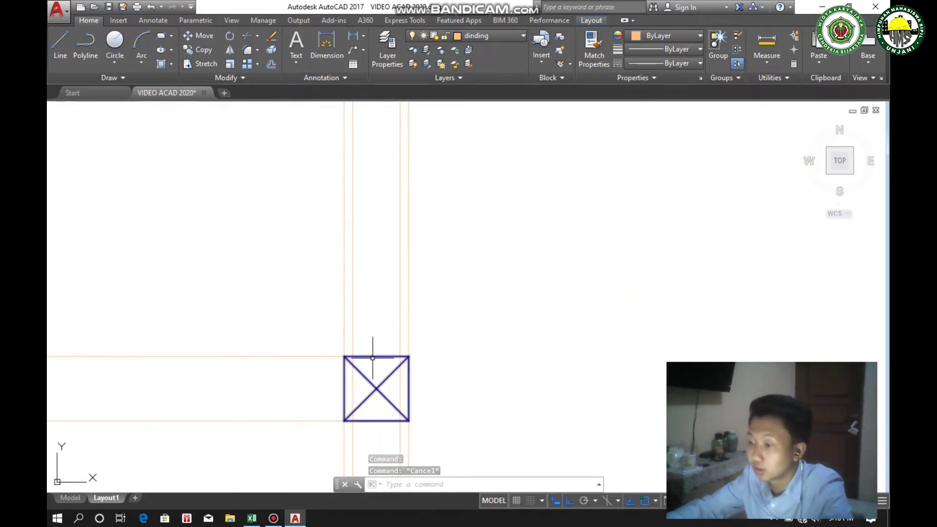
scroll(386, 341, "up", 2)
scroll(390, 341, "down", 2)
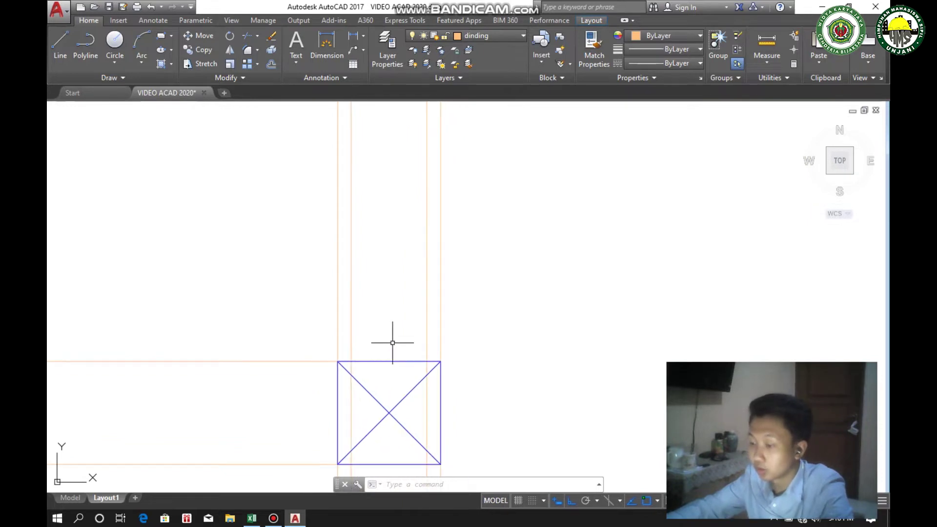
type("l")
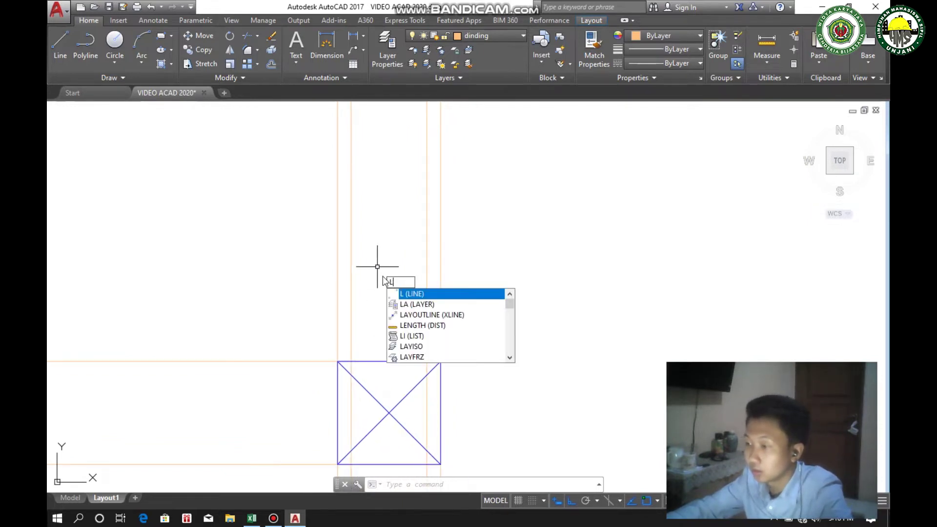
key("Escape")
key("Escape")
Draw an 11-unit horizontal line between the two inner wall lines along the upper edge of the column between DAPUR and WC
scroll(374, 290, "down", 2)
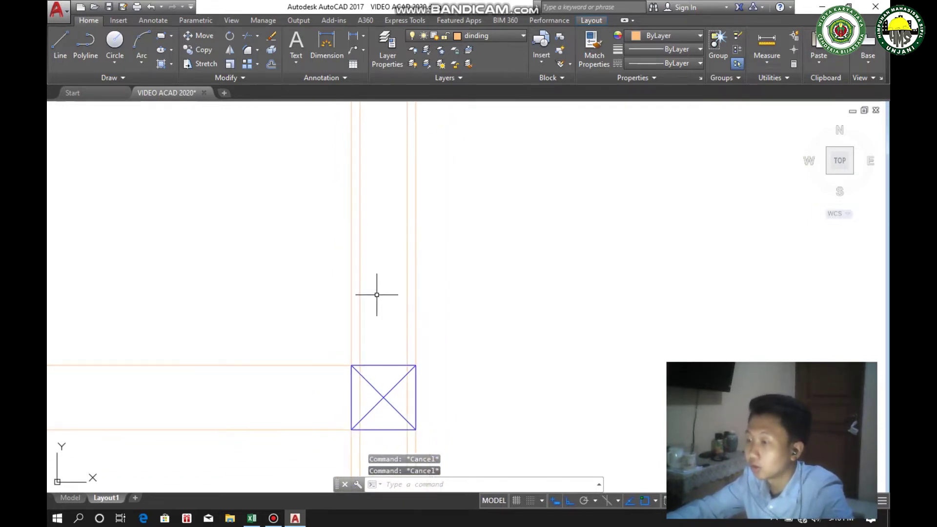
mouse_move(374, 291)
middle_mouse_down()
mouse_move(374, 311)
mouse_move(377, 224)
mouse_move(366, 319)
middle_mouse_up()
scroll(366, 319, "down", 2)
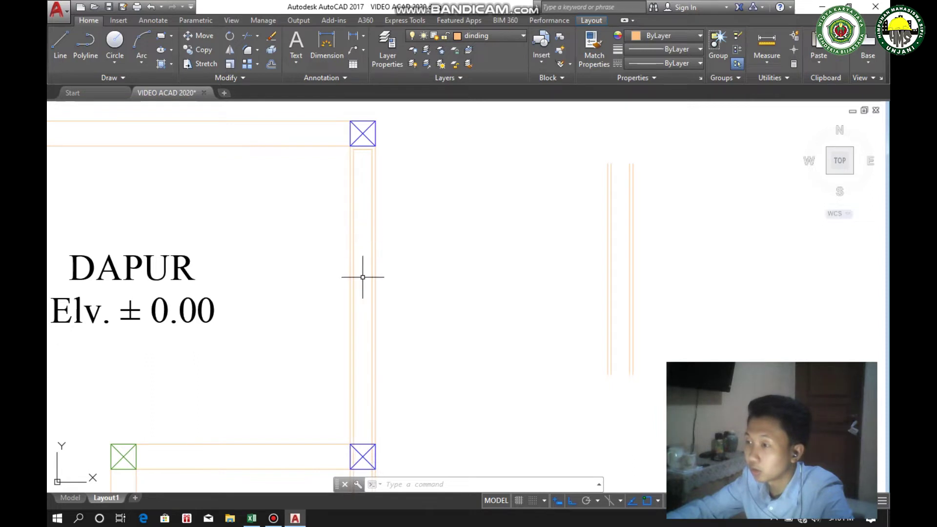
mouse_move(362, 325)
middle_mouse_down()
mouse_move(362, 271)
mouse_move(362, 302)
middle_mouse_up()
scroll(368, 359, "up", 2)
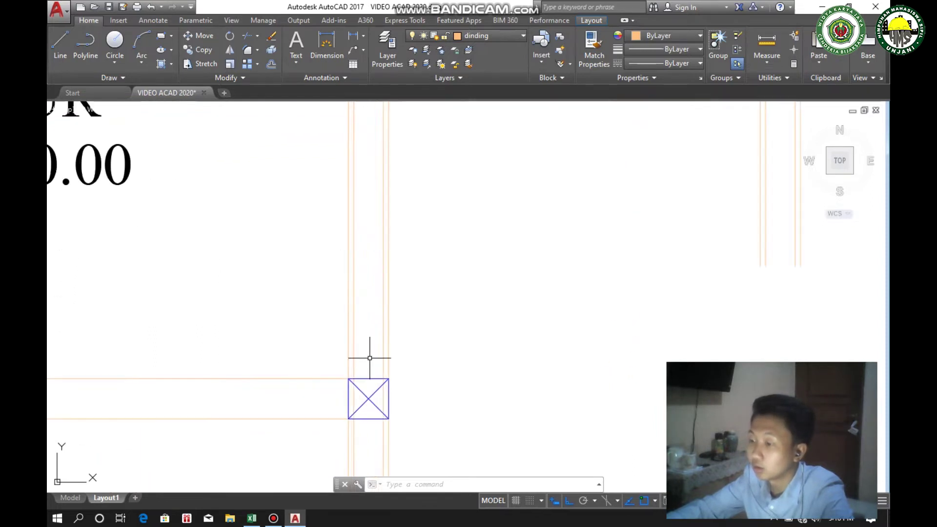
middle_click_drag(368, 359, 369, 338)
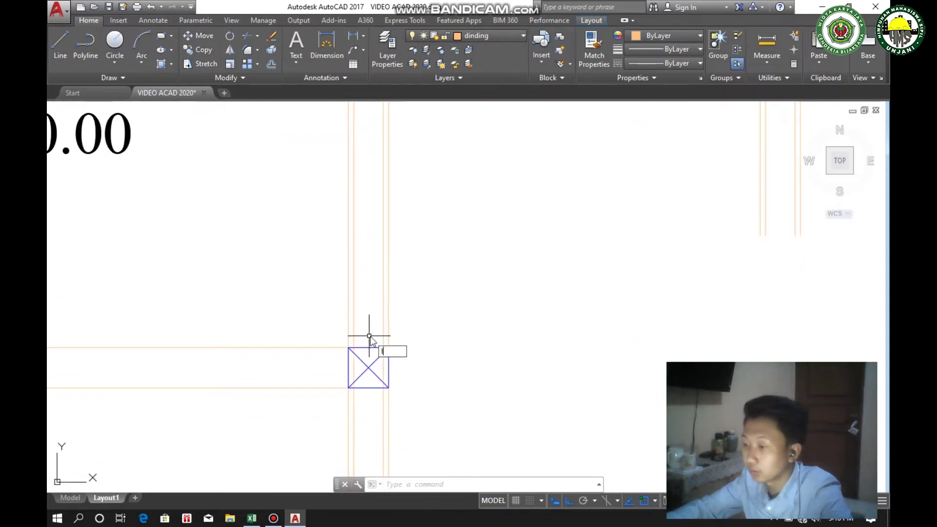
type("l")
key("Return")
scroll(372, 337, "up", 2)
left_click(393, 351)
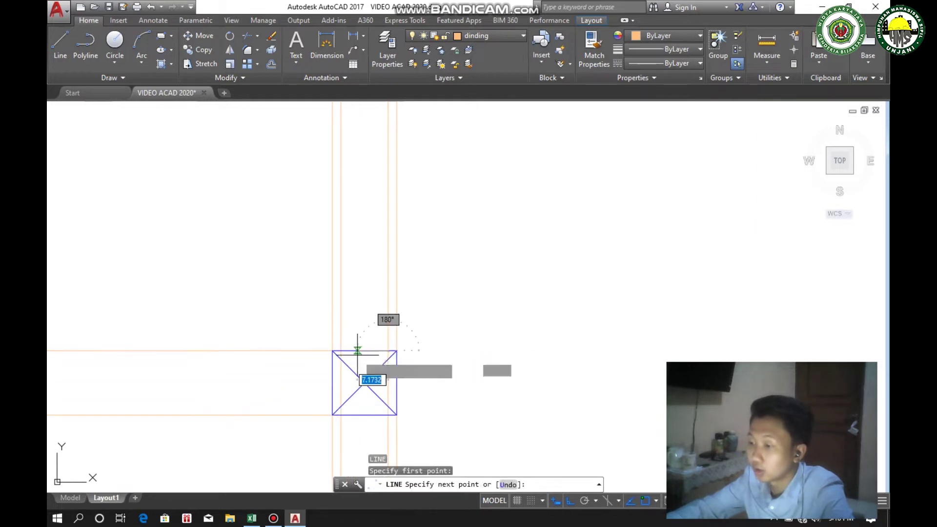
type("11")
key("Return")
key("Escape")
Move the new 11-unit line 2 units straight up from the column's upper edge
left_click(361, 351)
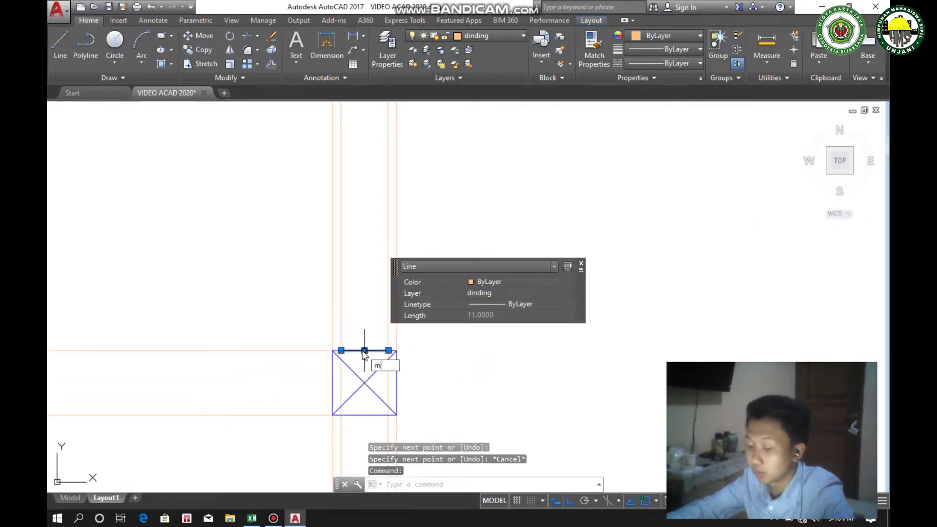
type("m")
key("Return")
left_click(341, 351)
type("2")
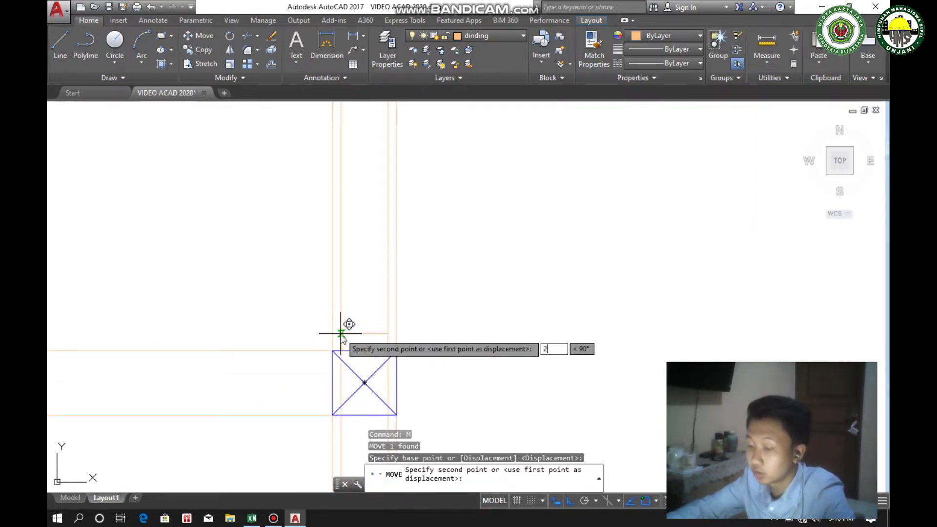
key("Return")
Trim both inner wall lines between the new cross line and the column's upper edge
scroll(349, 345, "up", 2)
type("tr")
key("Return")
key("Return")
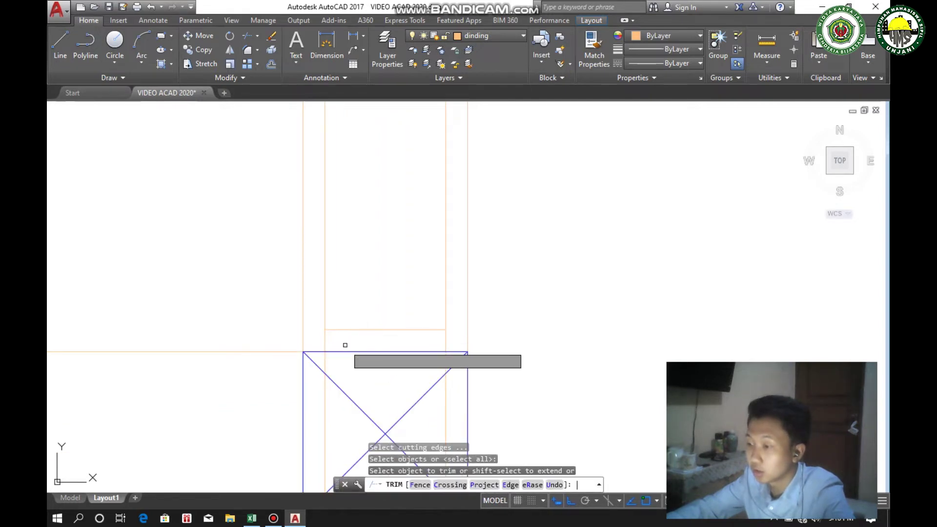
left_click(320, 334)
left_click(448, 334)
left_click(431, 337)
left_click(438, 351)
scroll(438, 350, "down", 1)
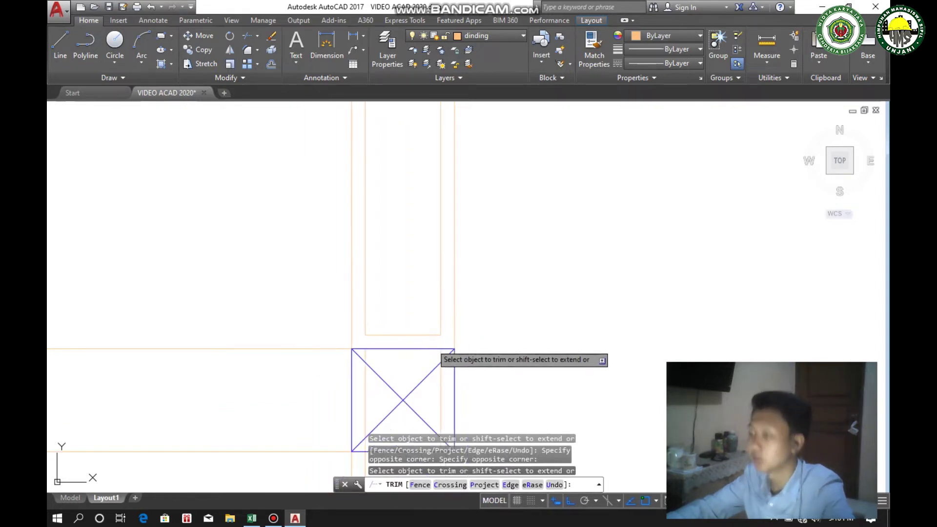
key("Escape")
Highlight the inner wall lines and cross line above the column between DAPUR and WC, and clear the selection
scroll(477, 330, "down", 4)
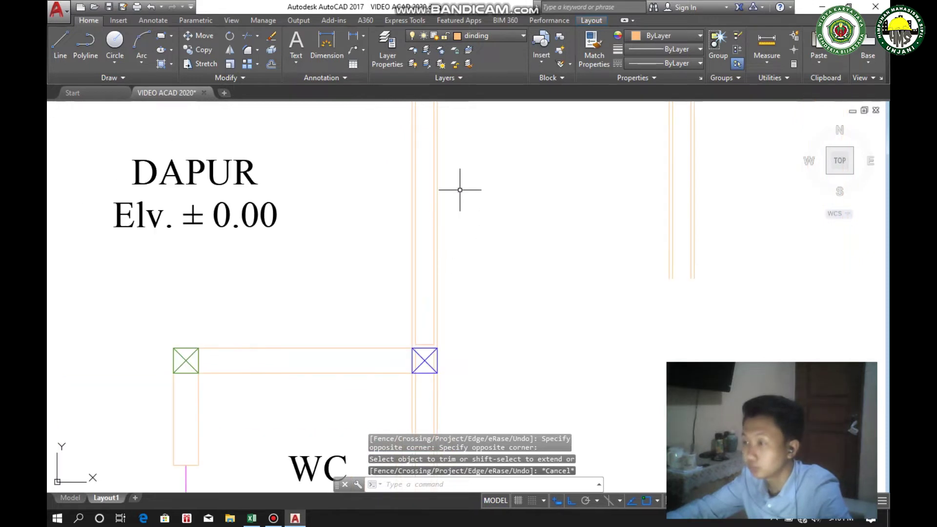
scroll(423, 301, "down", 2)
scroll(424, 274, "down", 1)
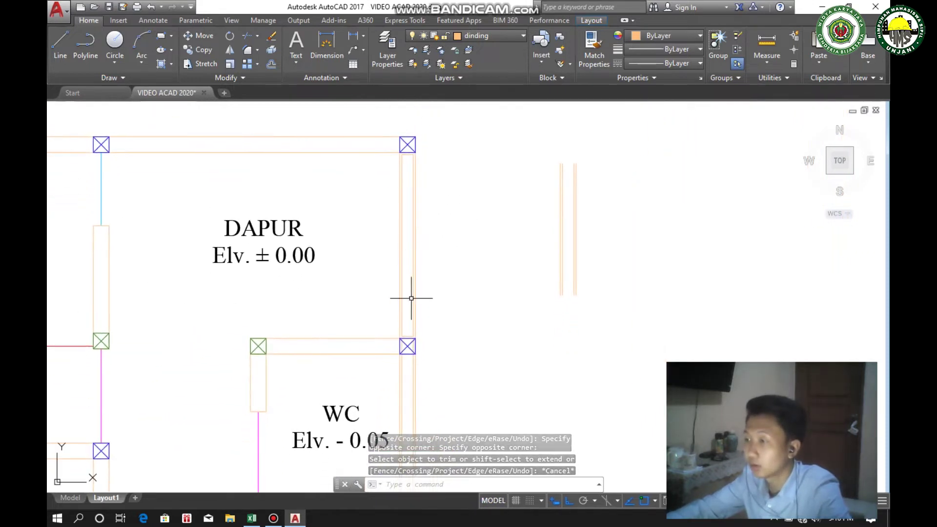
scroll(411, 355, "up", 4)
scroll(397, 368, "up", 2)
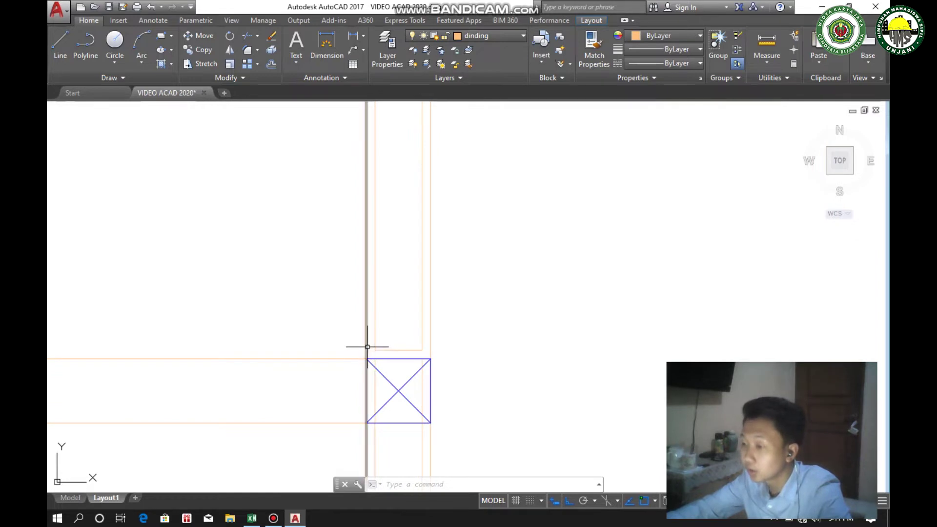
scroll(377, 348, "up", 2)
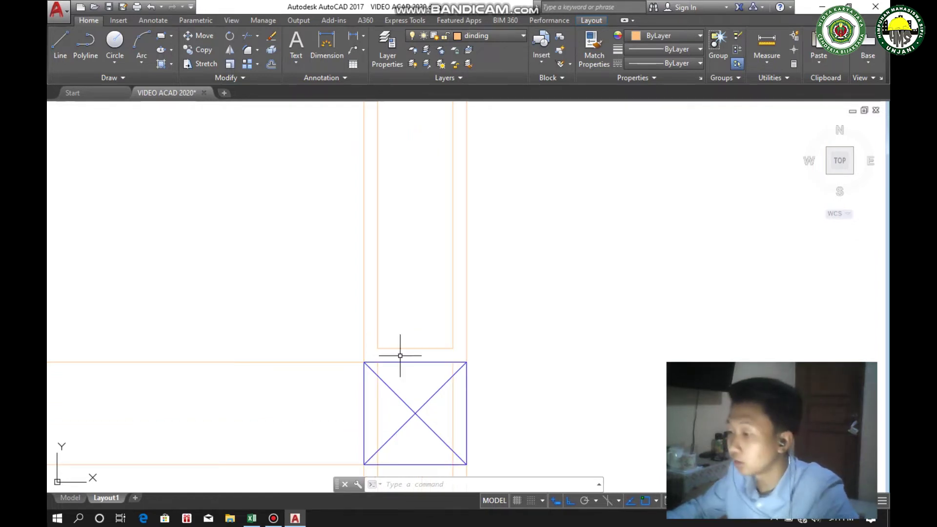
left_click(463, 350)
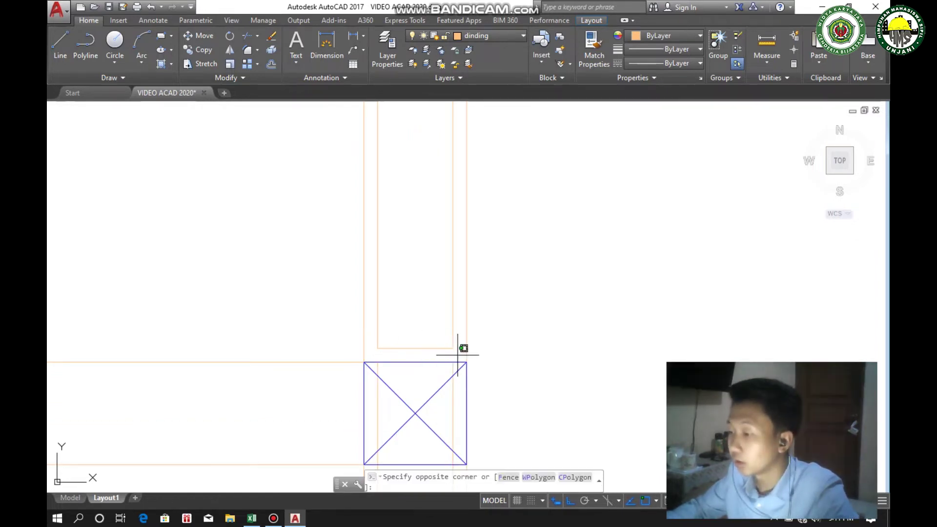
left_click(375, 313)
mouse_move(402, 348)
middle_mouse_down()
mouse_move(367, 329)
mouse_move(307, 331)
middle_mouse_up()
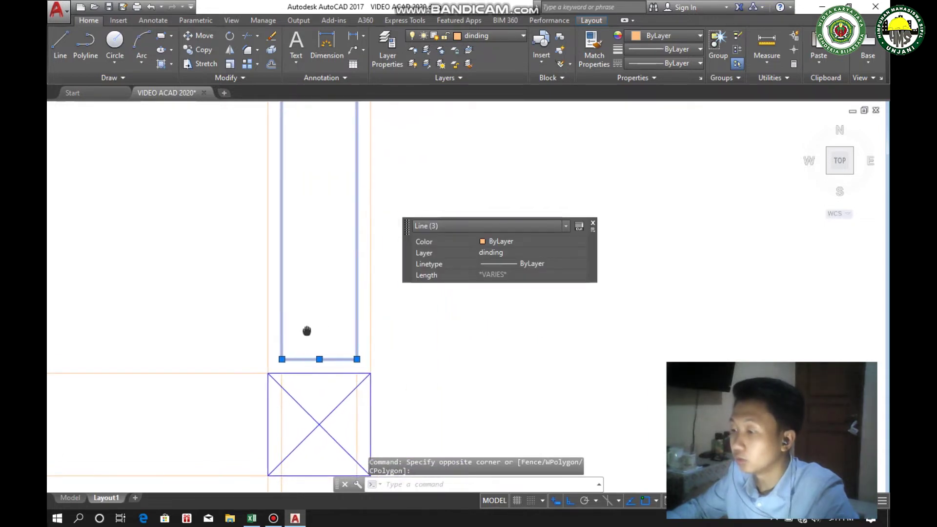
key("Escape")
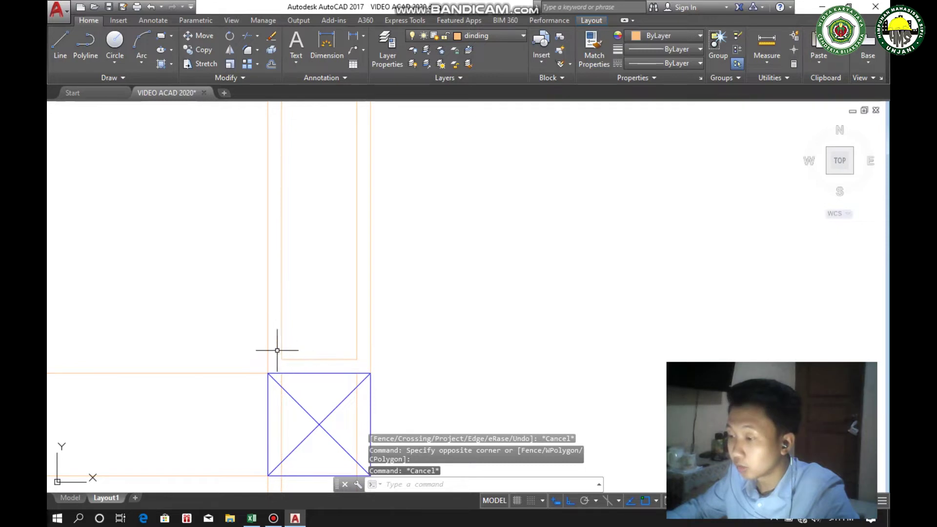
Examine the inner outline of DAPUR's right wall up to the upper-right corner column and the adjoining upper wall
scroll(353, 276, "down", 5)
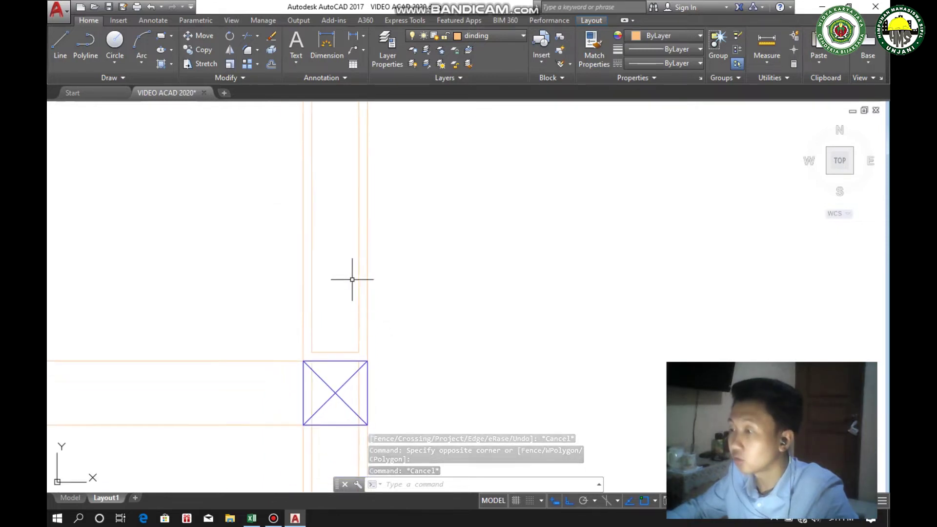
mouse_move(335, 253)
middle_mouse_down()
mouse_move(326, 287)
mouse_move(330, 259)
middle_mouse_up()
scroll(336, 220, "up", 2)
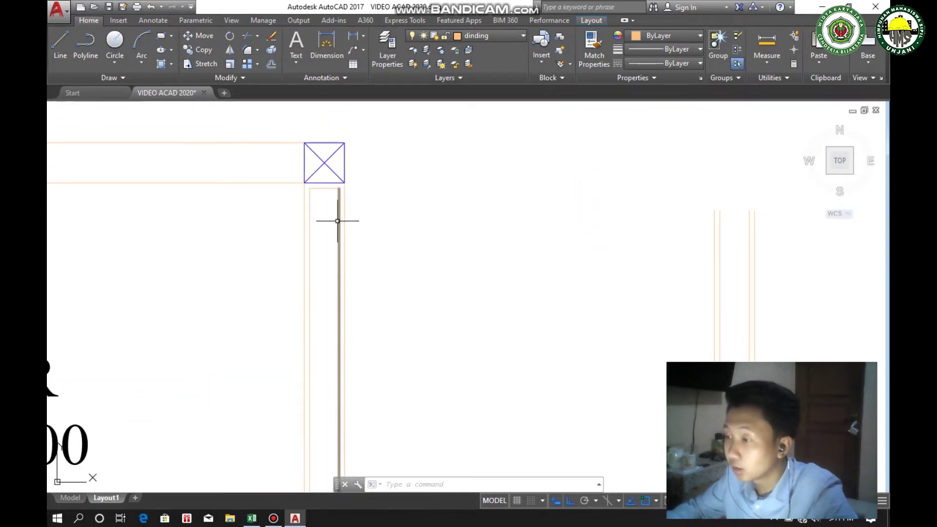
scroll(318, 201, "up", 2)
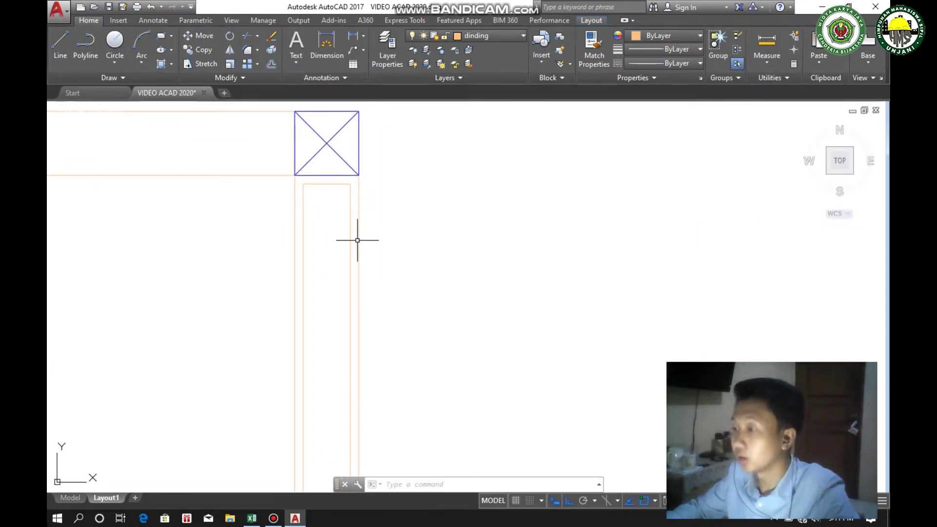
scroll(354, 243, "down", 2)
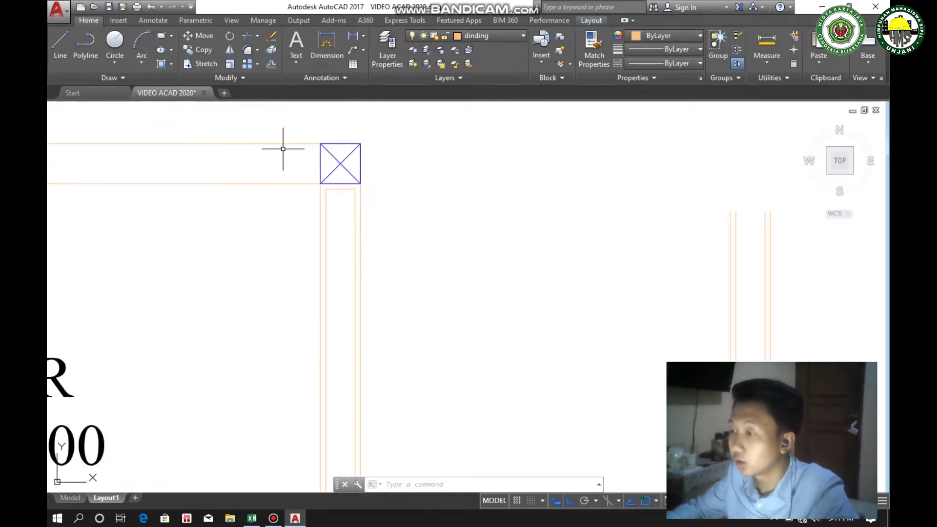
scroll(345, 194, "down", 2)
scroll(403, 203, "up", 2)
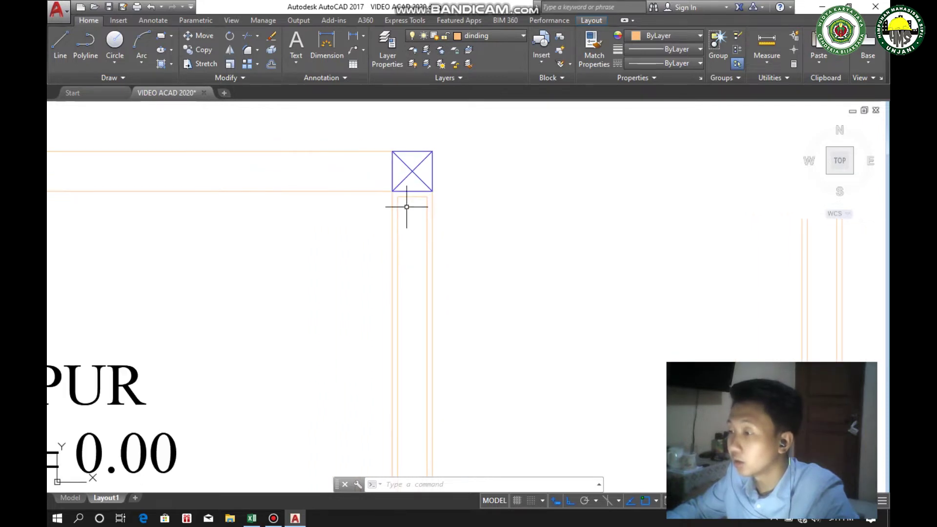
scroll(395, 259, "down", 2)
scroll(393, 259, "down", 3)
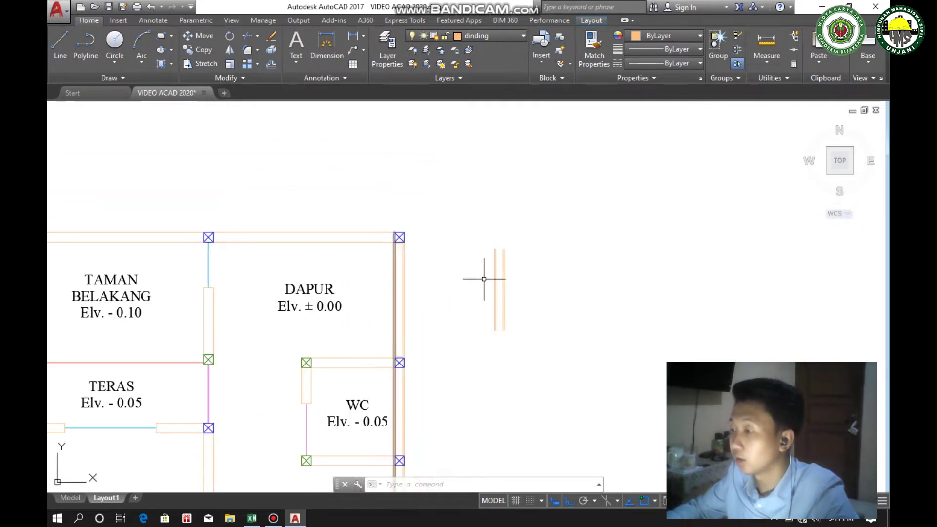
Examine the finished plan's inner wall outlines along the upper wall, from DAPUR to TAMAN BELAKANG's left corner column
scroll(597, 293, "down", 2)
middle_click_drag(770, 300, 365, 232)
scroll(365, 232, "down", 2)
scroll(565, 242, "up", 3)
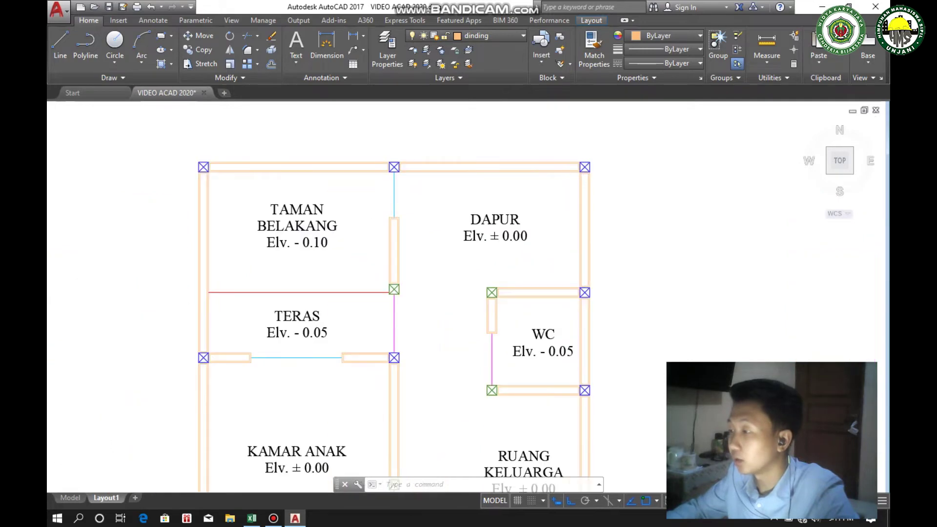
scroll(576, 168, "up", 3)
middle_click_drag(579, 156, 610, 186)
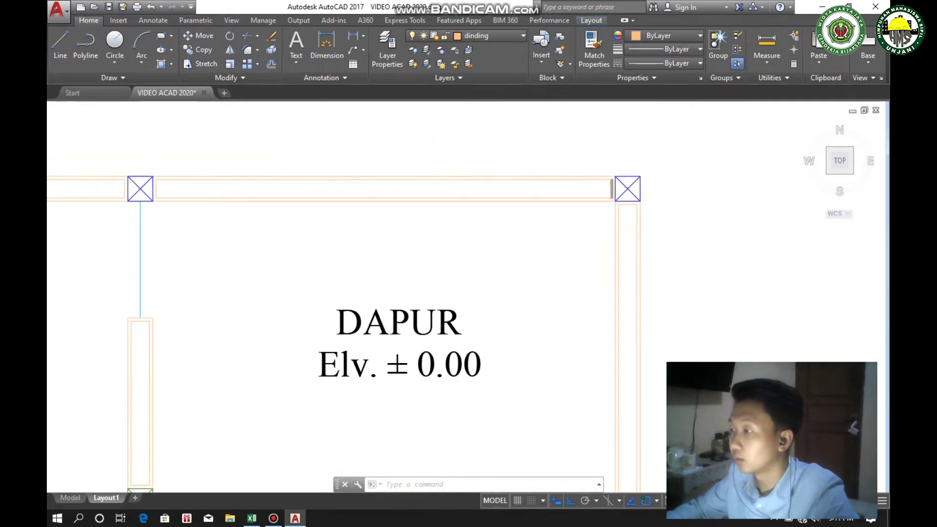
scroll(614, 185, "up", 2)
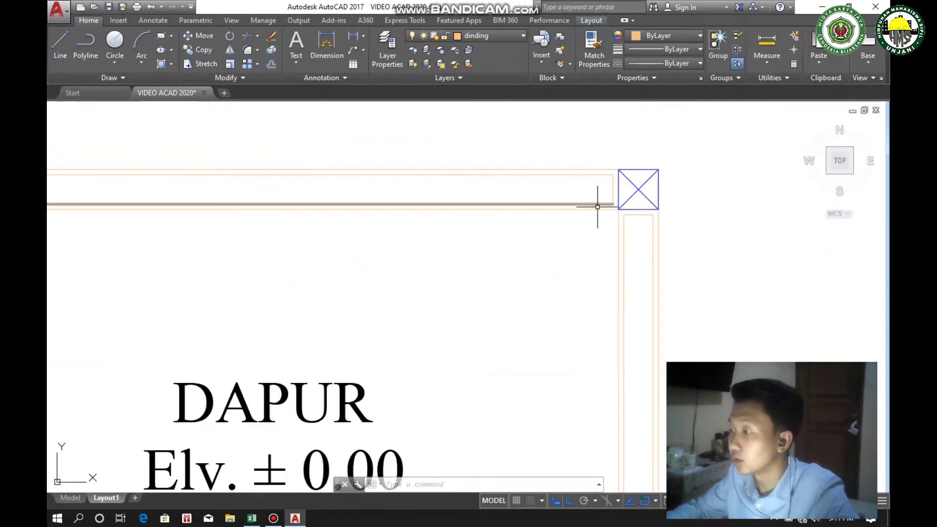
middle_click_drag(448, 205, 682, 214)
middle_click_drag(157, 199, 395, 210)
middle_click_drag(272, 198, 510, 202)
middle_click_drag(195, 207, 397, 205)
scroll(398, 205, "down", 2)
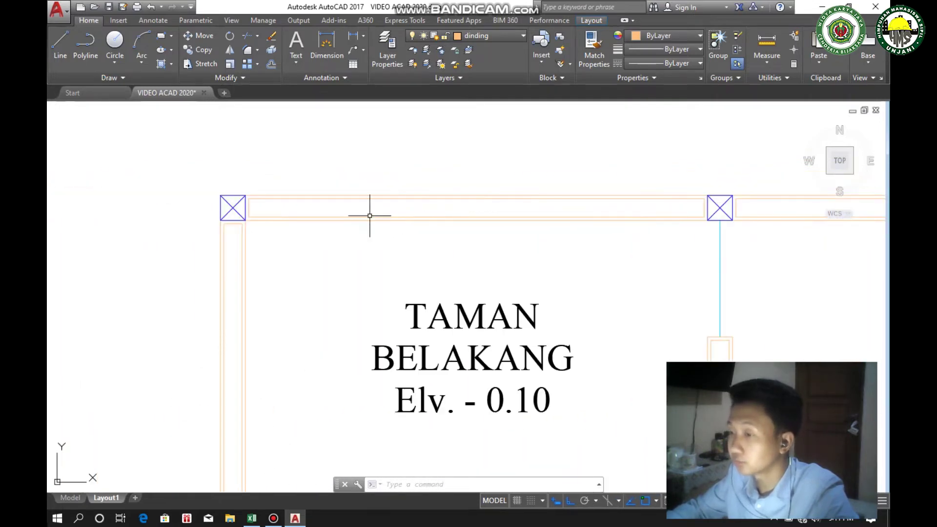
Examine the finished plan's wall outlines around TAMAN BELAKANG, TERAS, DAPUR and WC, and compare the numbered plan stages
scroll(249, 236, "up", 2)
scroll(255, 218, "down", 3)
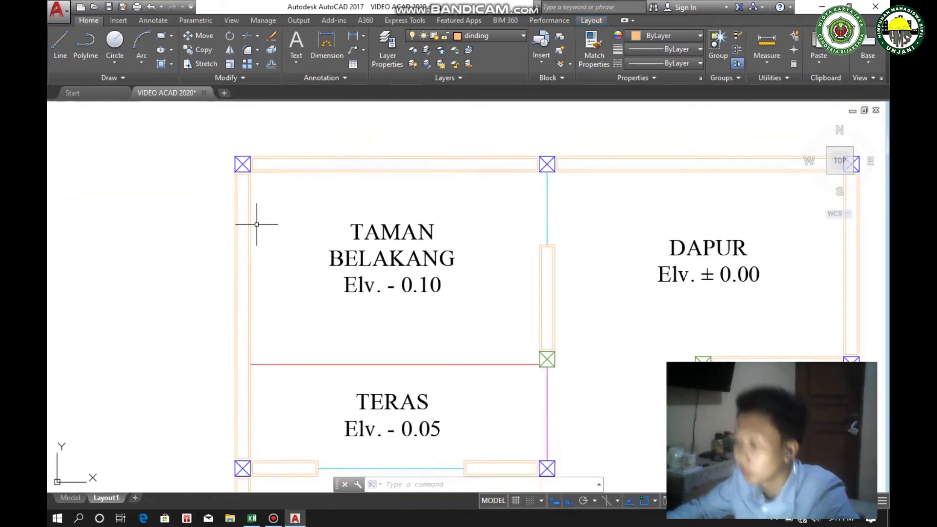
middle_click_drag(316, 349, 309, 291)
scroll(561, 254, "up", 3)
middle_click_drag(554, 253, 499, 290)
scroll(452, 345, "down", 2)
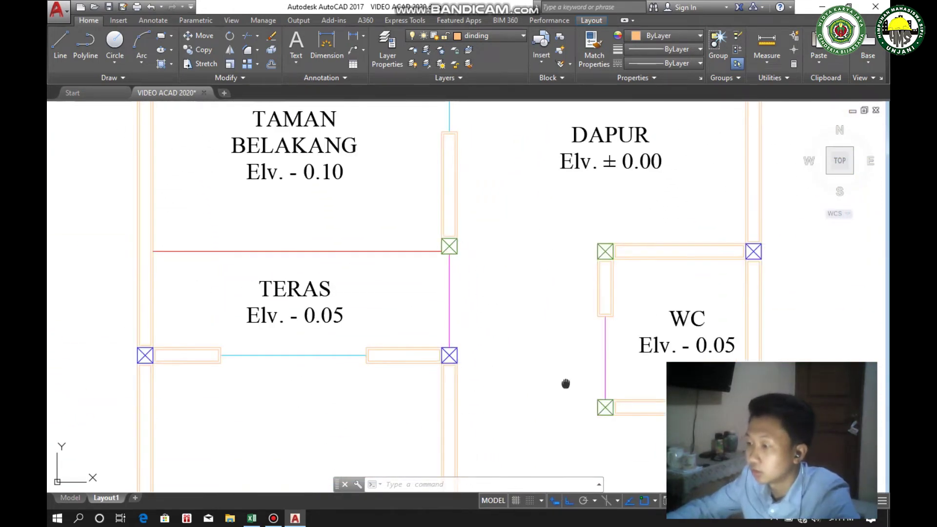
scroll(420, 350, "down", 5)
scroll(371, 288, "down", 2)
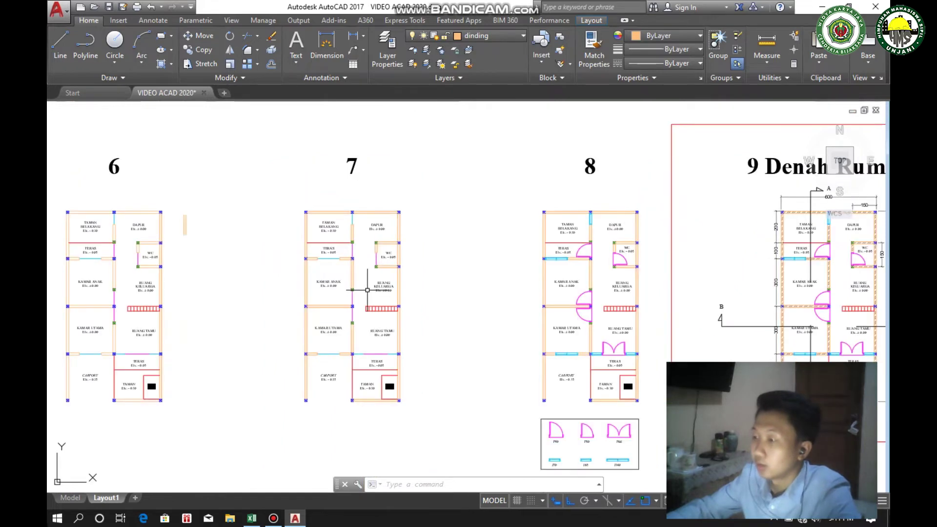
Switch to the Excel workbook to check the AutoCAD work list for the stage after wall detailing, and return to the AutoCAD drawing
middle_click_drag(389, 291, 378, 294)
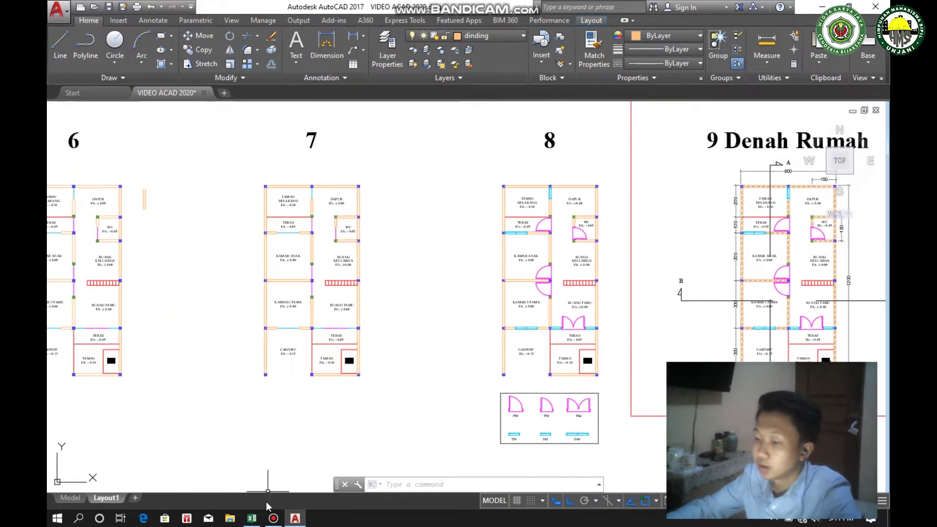
left_click(252, 518)
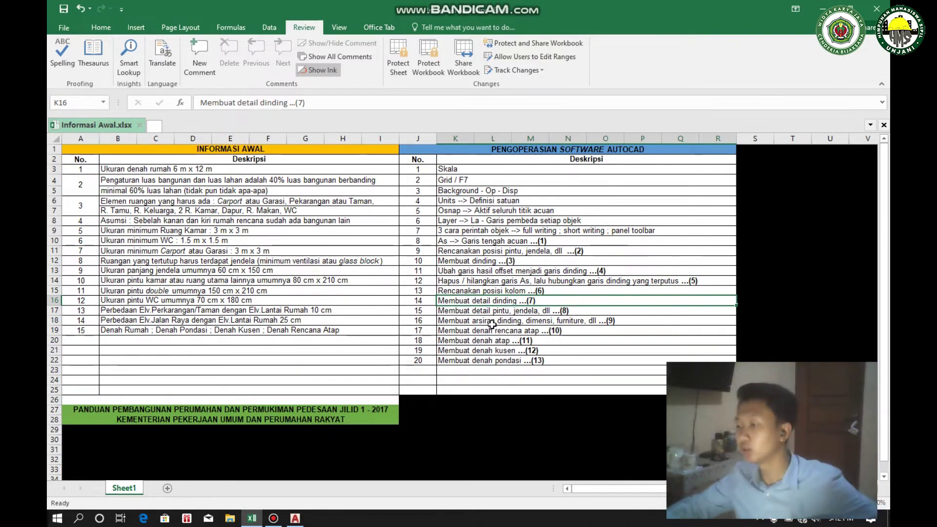
left_click(295, 518)
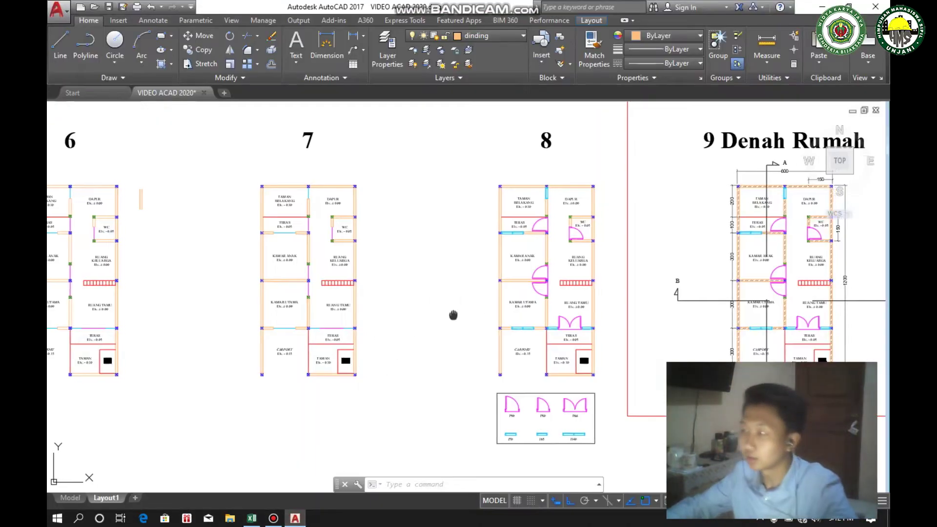
Examine the framed door symbols P90, P80 and Pdd and window symbols J70, J65 and J140 below plan 8
middle_click_drag(493, 389, 361, 273)
scroll(373, 253, "up", 5)
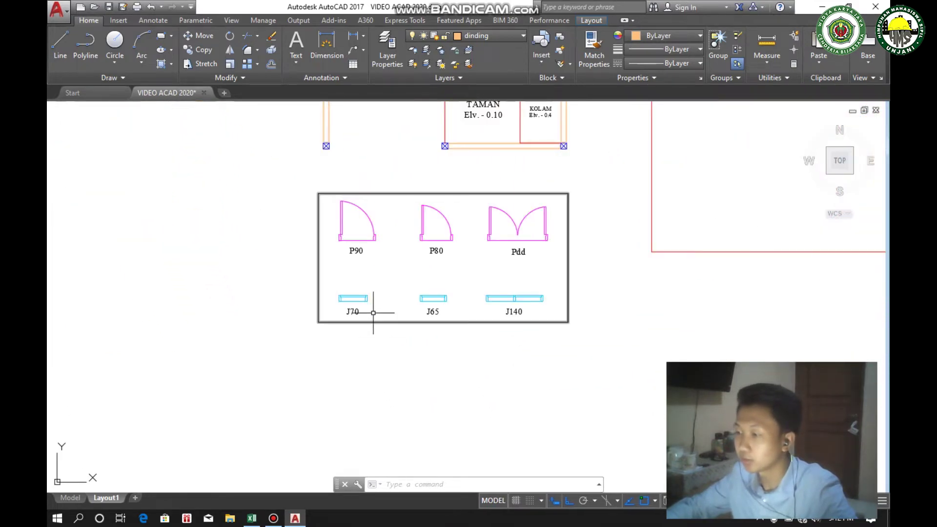
scroll(381, 254, "down", 2)
scroll(354, 239, "up", 4)
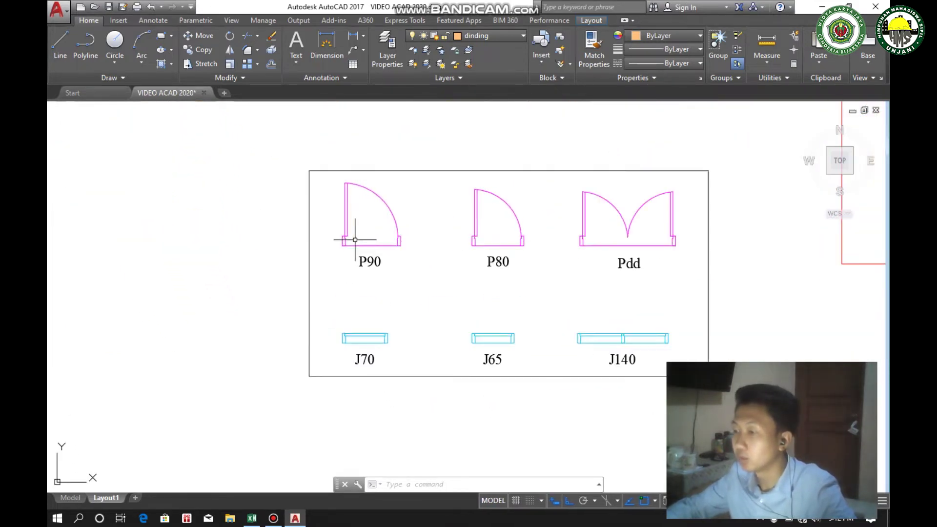
scroll(354, 240, "down", 2)
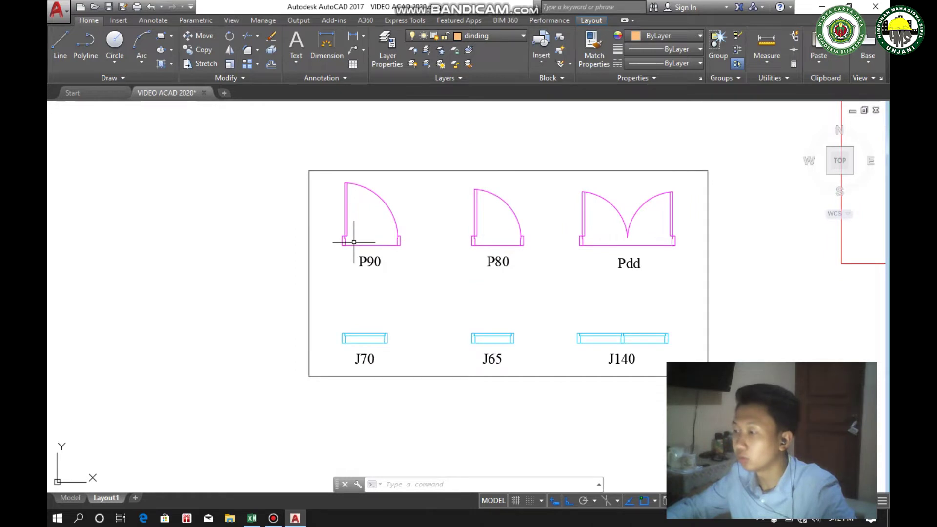
middle_click_drag(367, 224, 375, 241)
scroll(383, 277, "up", 2)
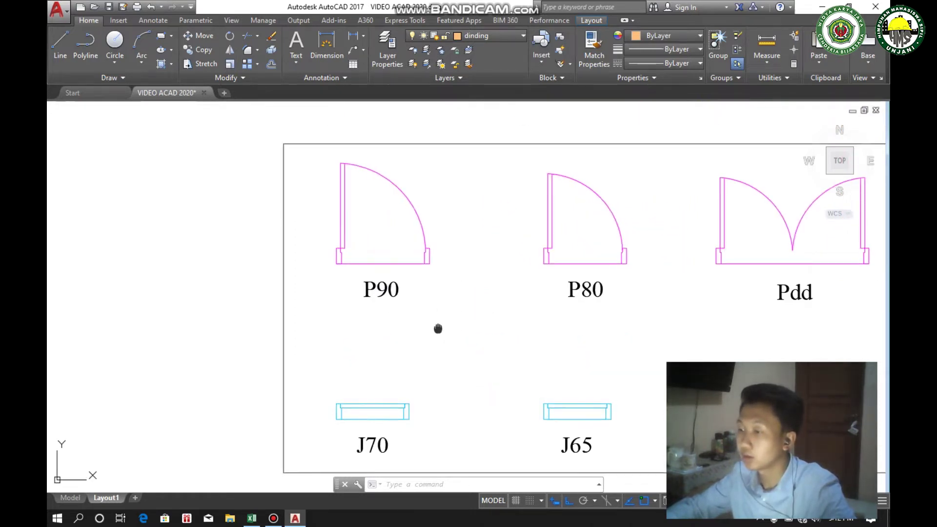
scroll(428, 325, "down", 2)
mouse_move(437, 353)
middle_mouse_down()
mouse_move(434, 318)
mouse_move(440, 366)
middle_mouse_up()
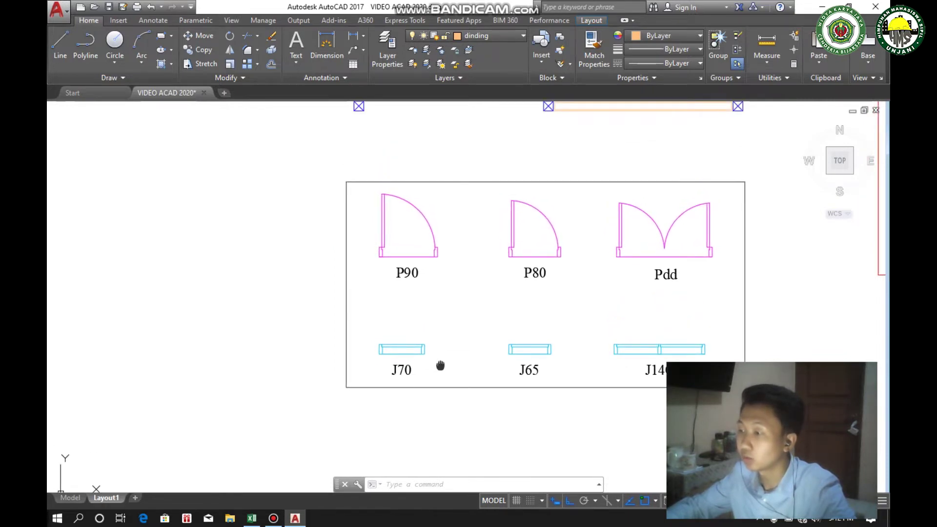
scroll(440, 365, "down", 5)
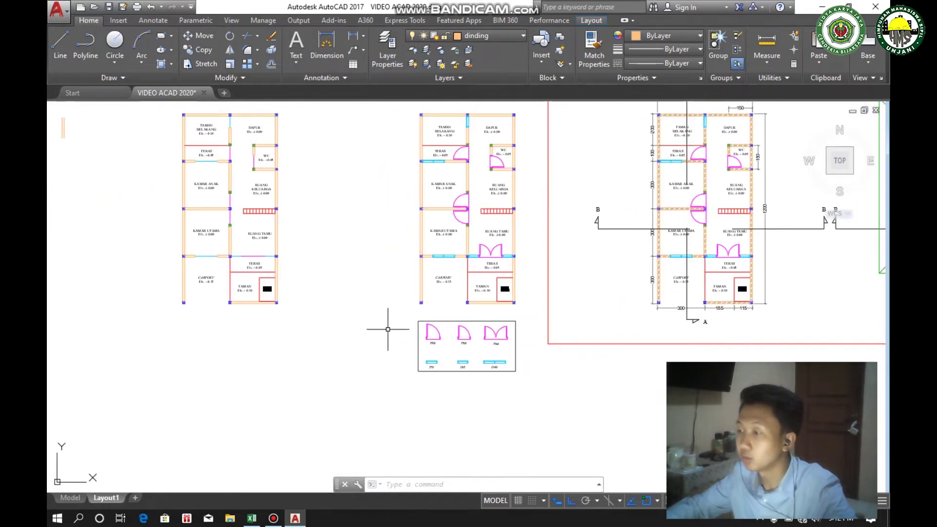
scroll(426, 362, "up", 5)
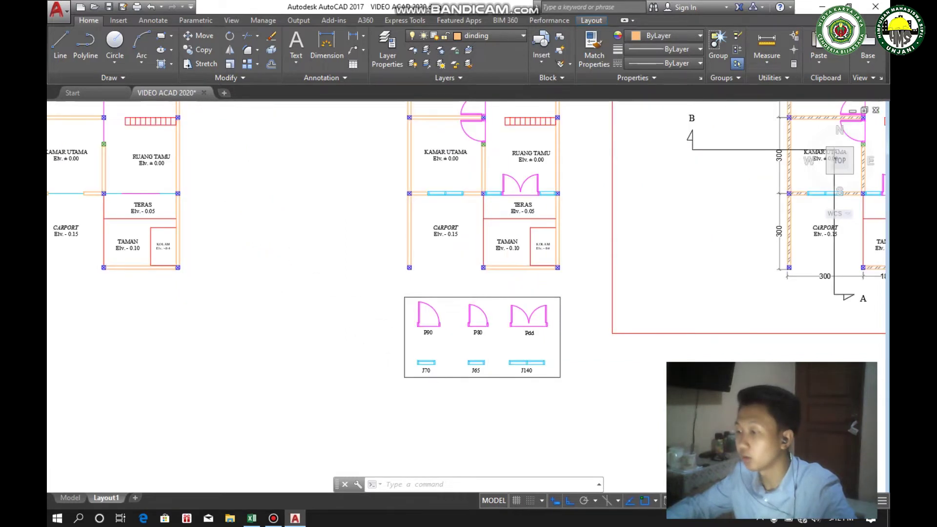
scroll(442, 373, "down", 1)
middle_click_drag(444, 372, 452, 333)
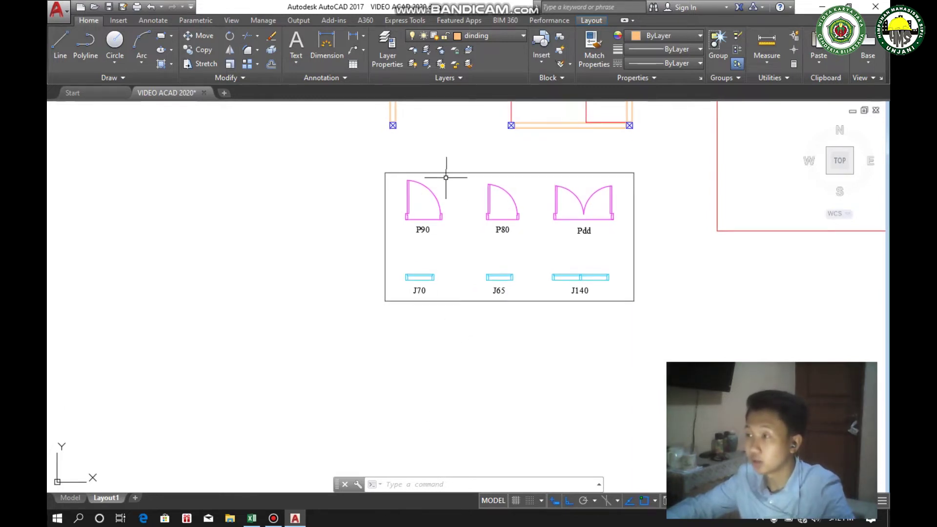
Make Pintu the current layer for drawing the doors
left_click(493, 36)
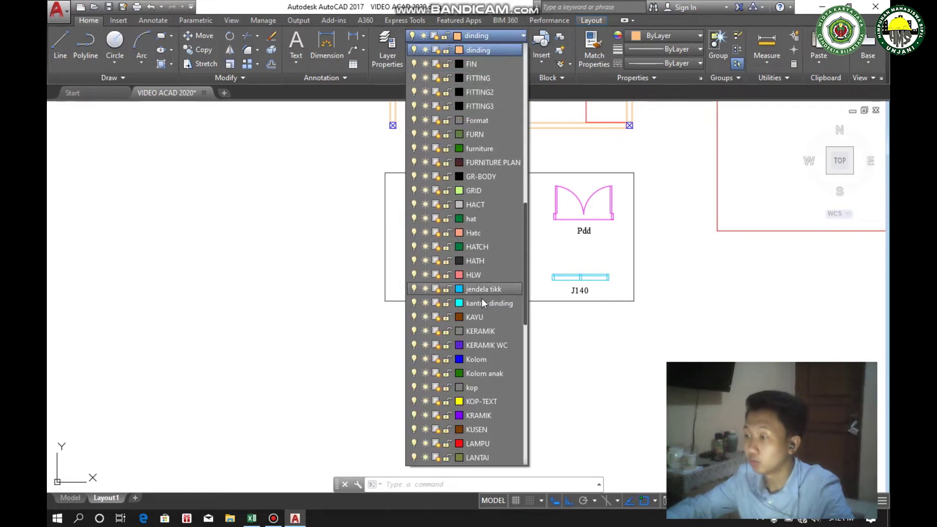
scroll(480, 391, "down", 10)
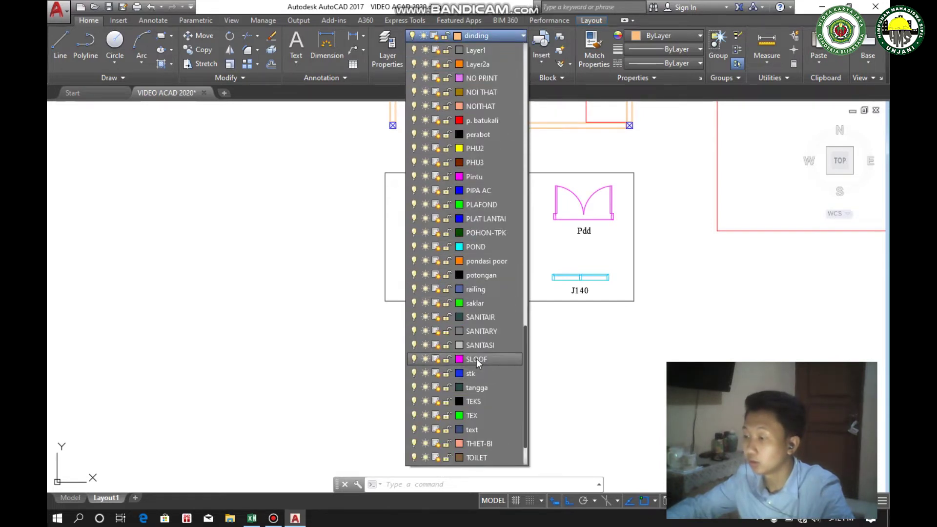
left_click(476, 120)
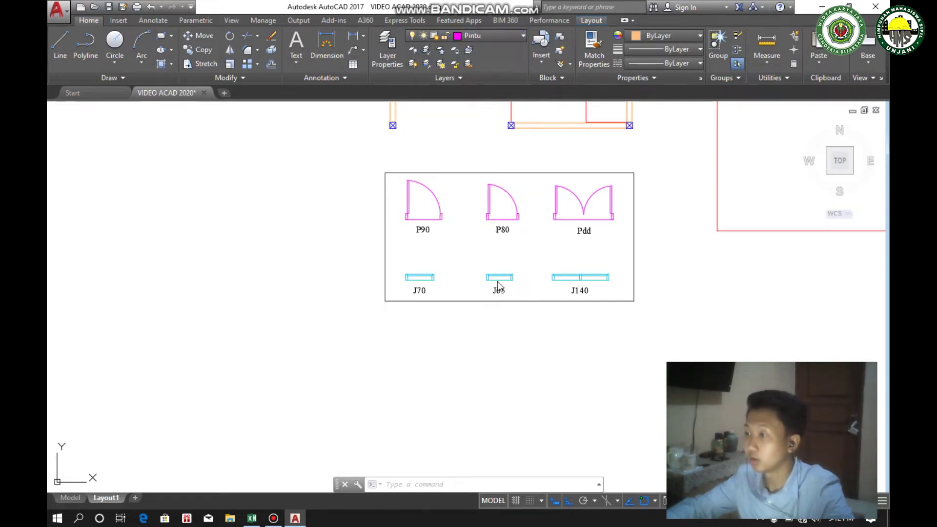
Draw a 5-unit horizontal line in the empty area below the J70 symbol's frame and end the Line command
type("L")
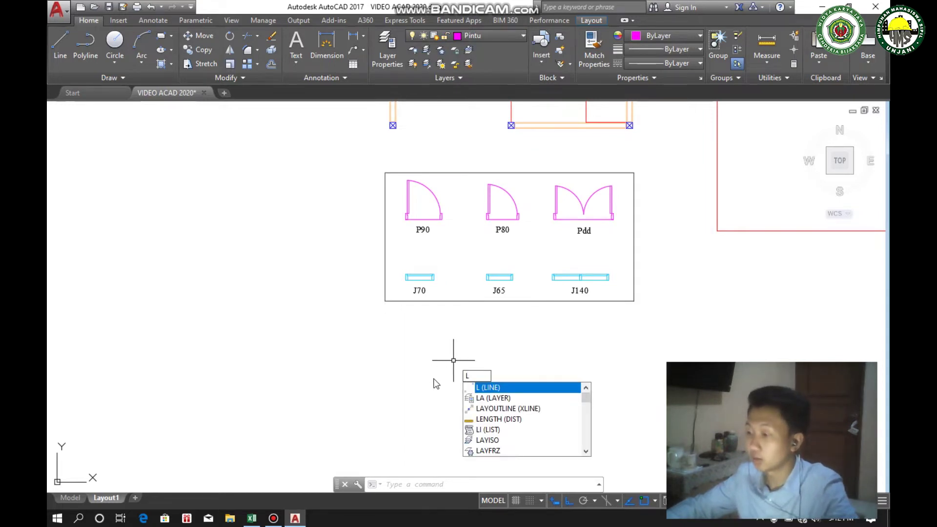
key("Return")
middle_click_drag(435, 384, 397, 299)
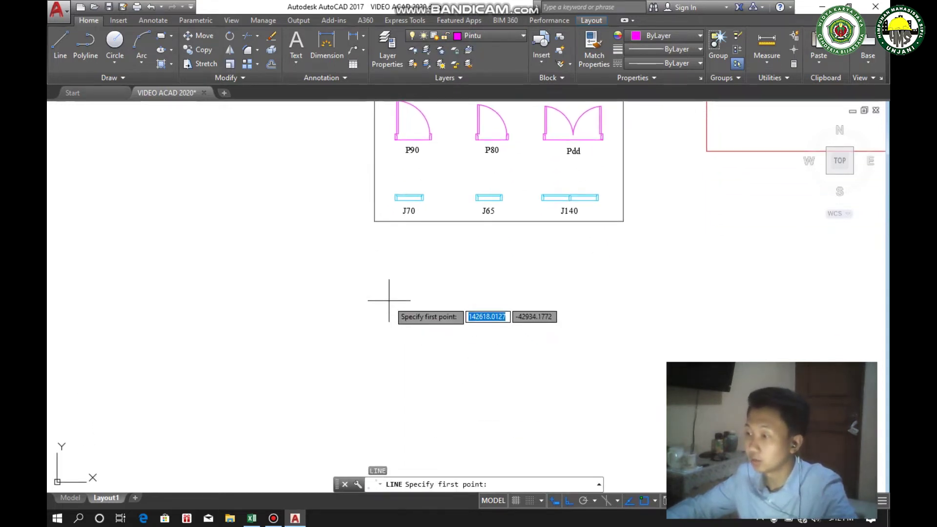
scroll(395, 303, "up", 2)
scroll(396, 293, "down", 2)
middle_click_drag(396, 265, 414, 346)
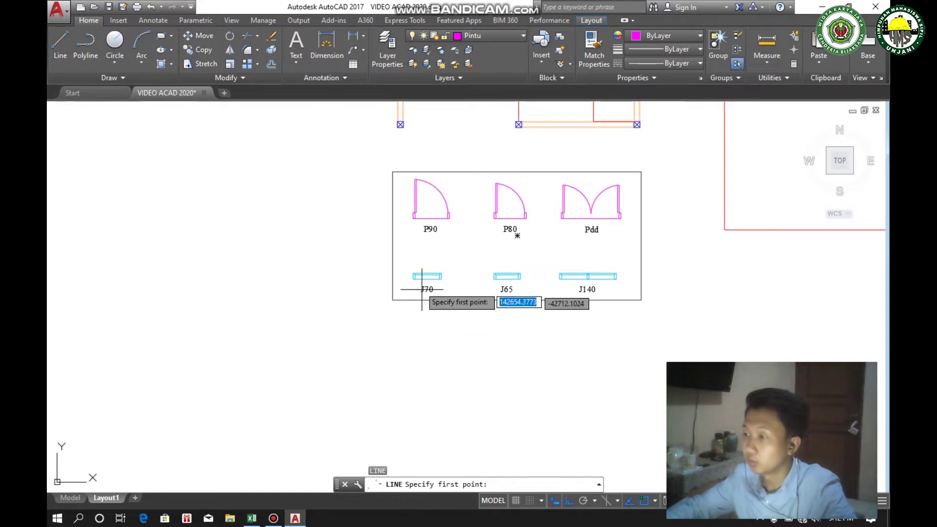
scroll(407, 209, "up", 2)
scroll(412, 229, "up", 2)
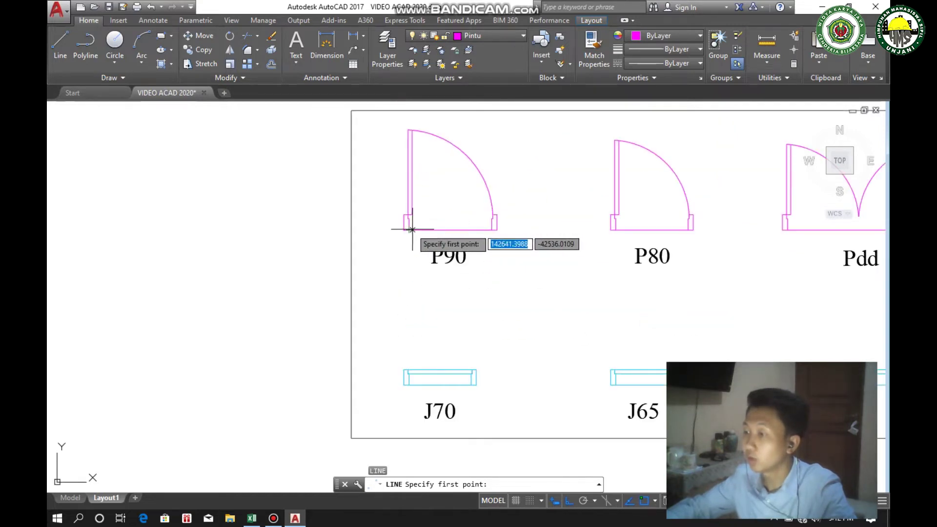
middle_click_drag(439, 372, 432, 289)
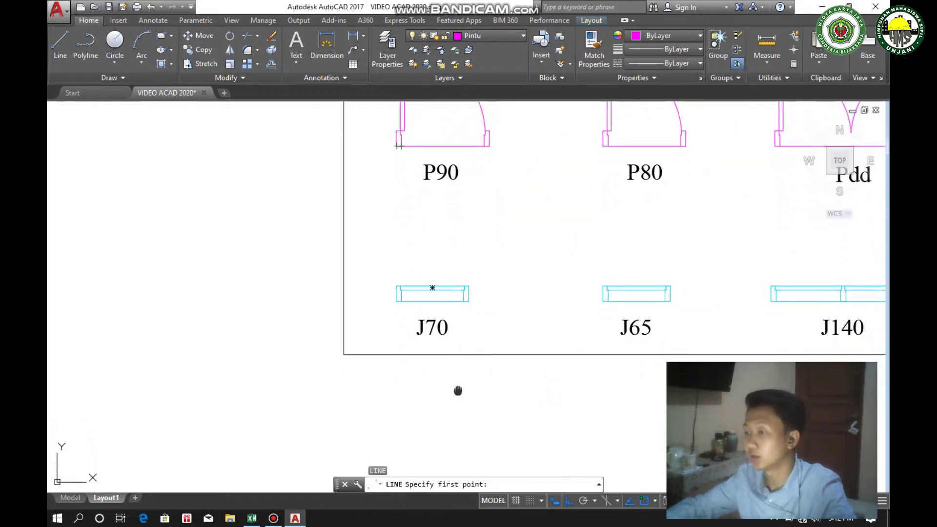
mouse_move(457, 390)
middle_mouse_down()
mouse_move(439, 350)
mouse_move(393, 328)
middle_mouse_up()
scroll(379, 361, "down", 2)
scroll(383, 381, "up", 2)
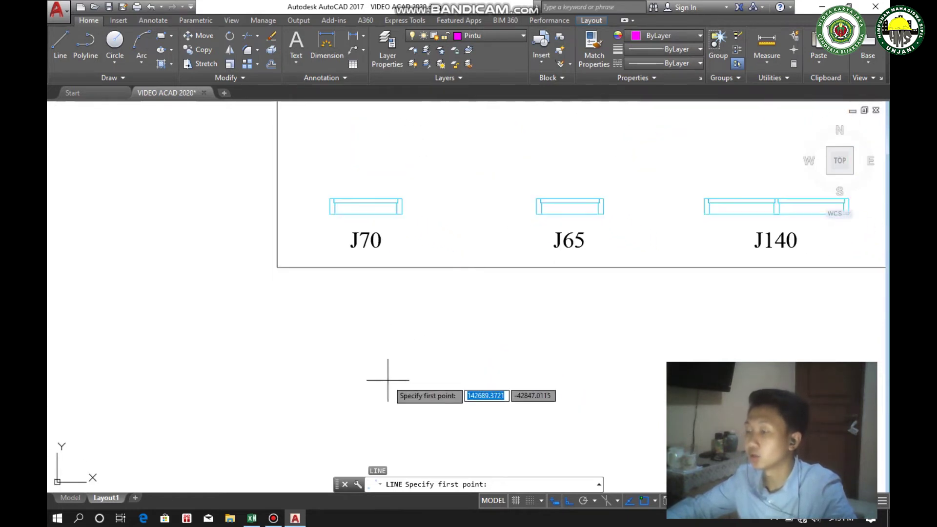
scroll(370, 355, "up", 1)
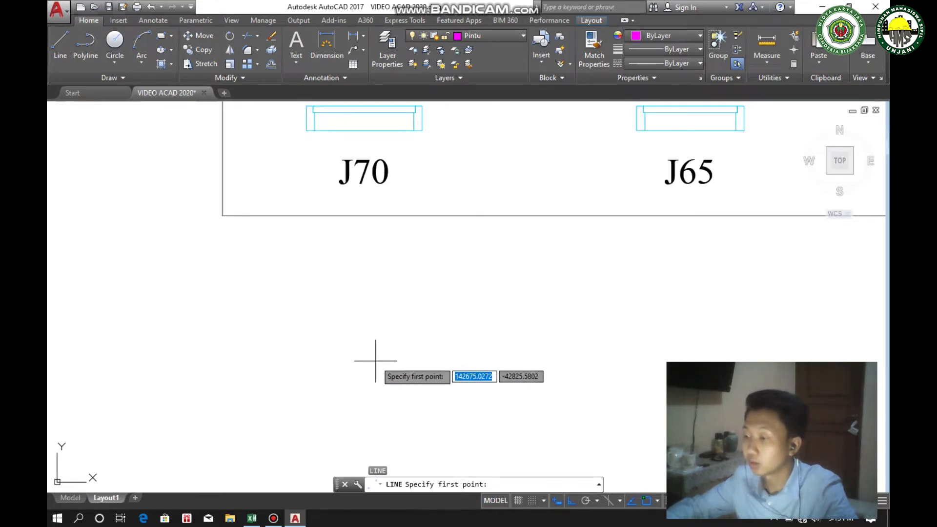
scroll(373, 381, "down", 2)
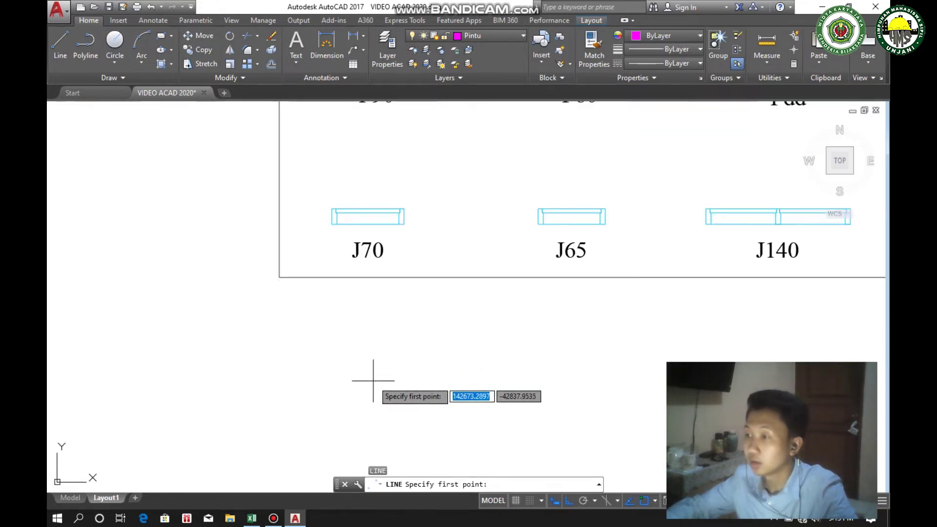
scroll(373, 380, "down", 1)
scroll(372, 378, "up", 2)
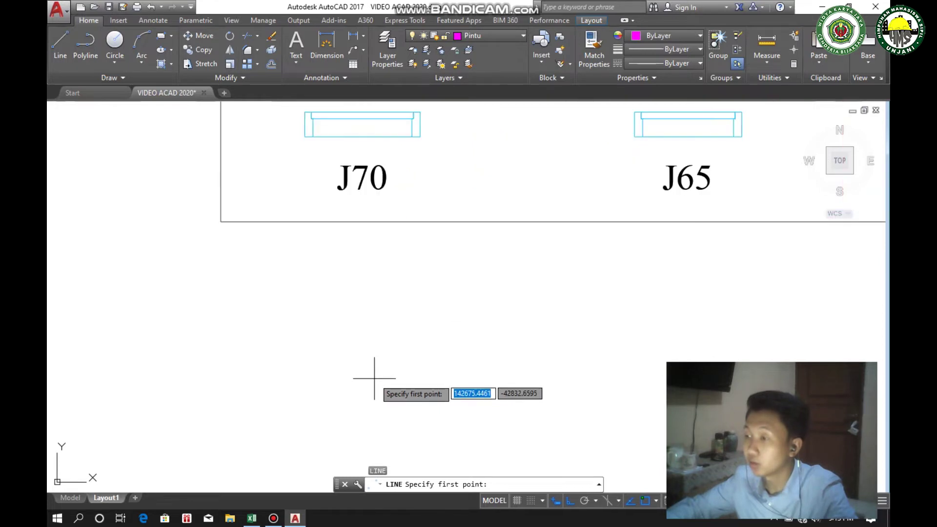
left_click(371, 384)
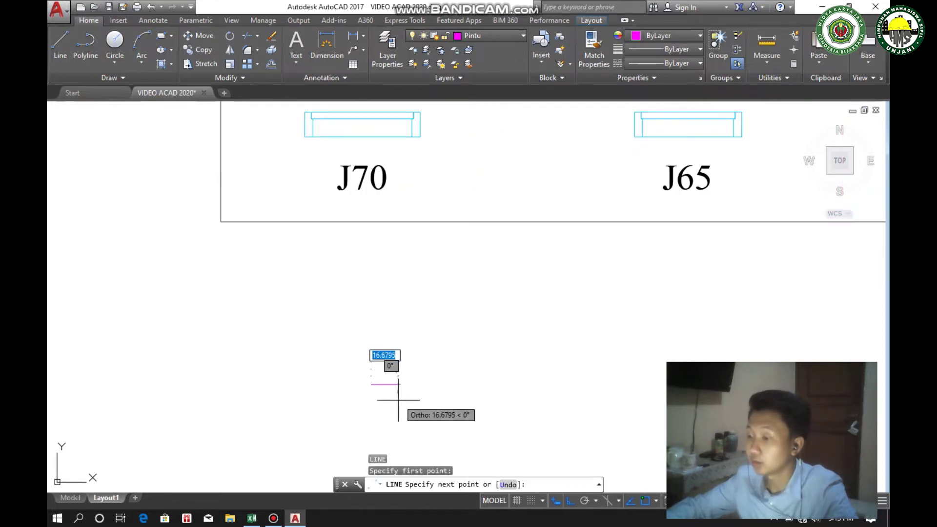
type("5")
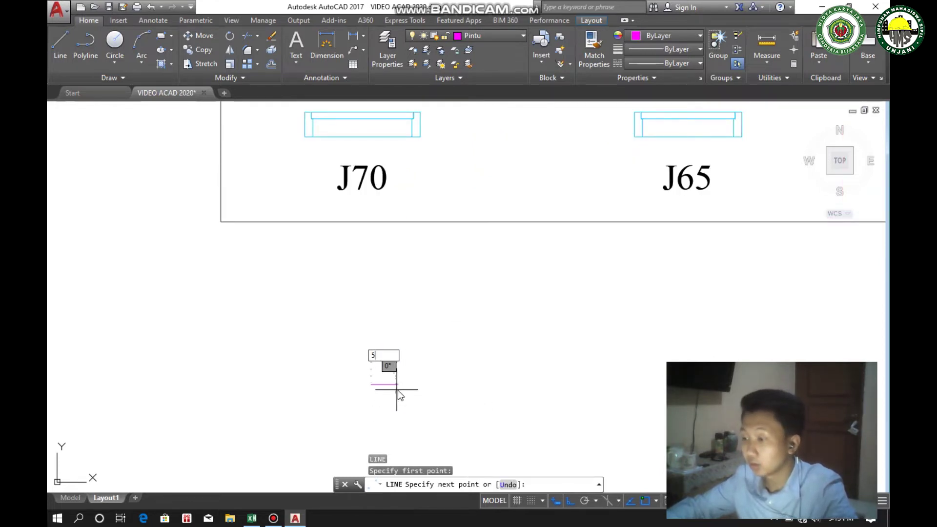
key("Return")
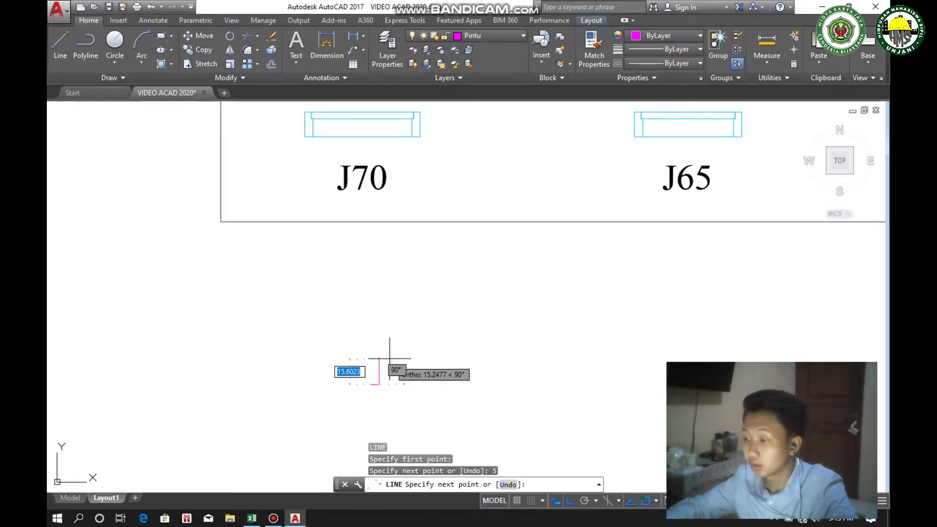
scroll(388, 356, "down", 1)
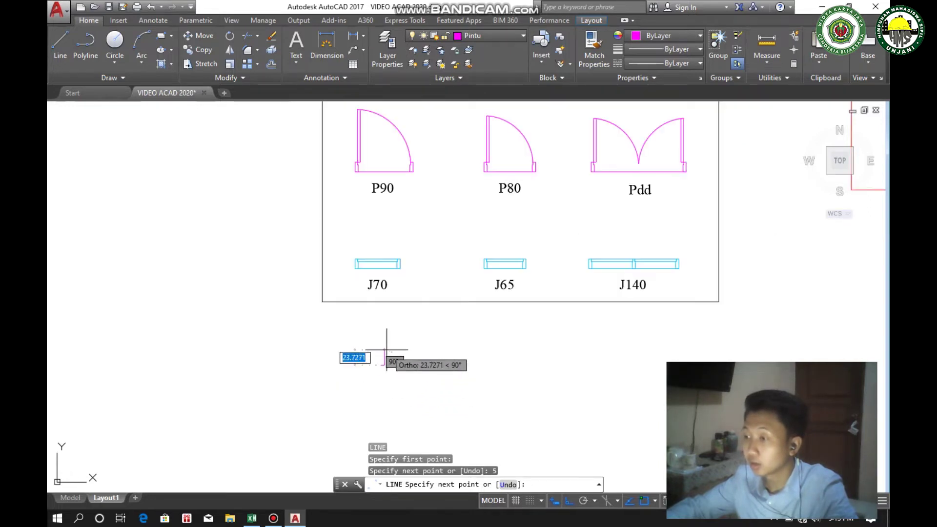
middle_click_drag(382, 342, 383, 360)
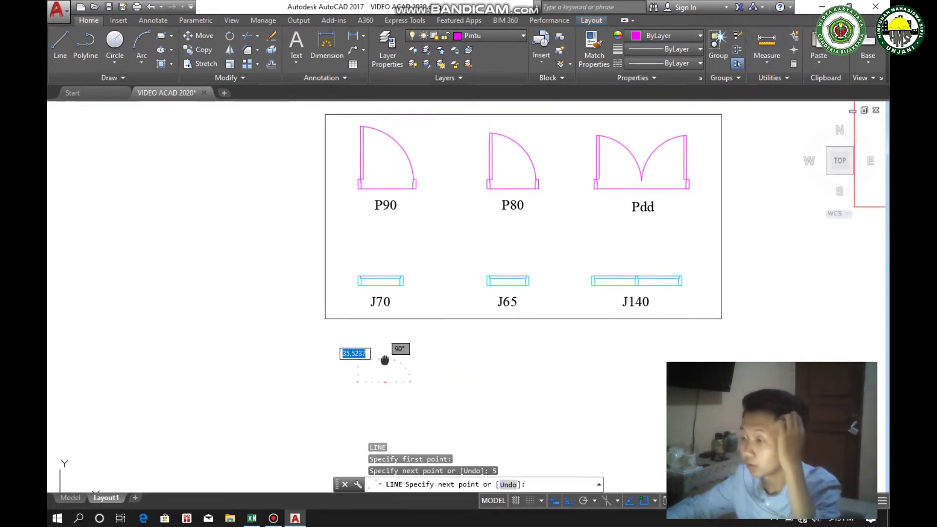
scroll(378, 341, "up", 3)
scroll(387, 350, "up", 1)
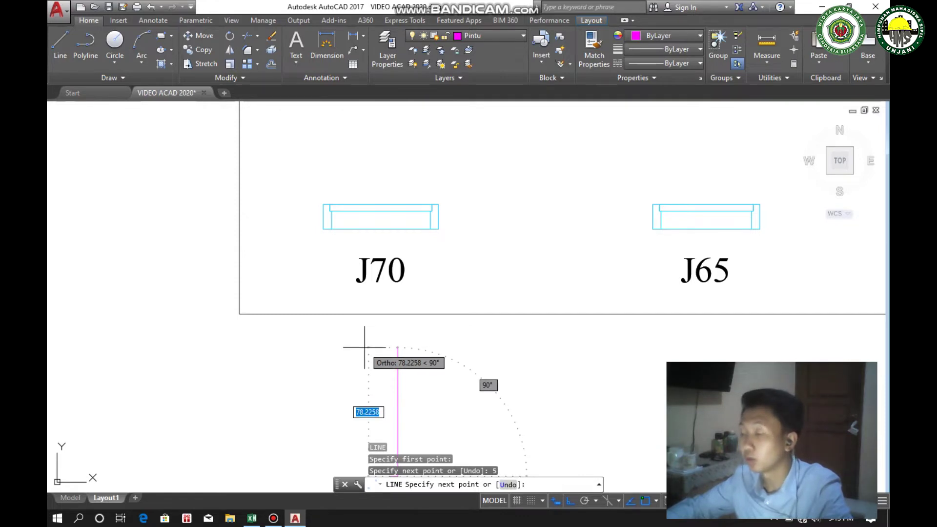
key("Escape")
left_click(273, 518)
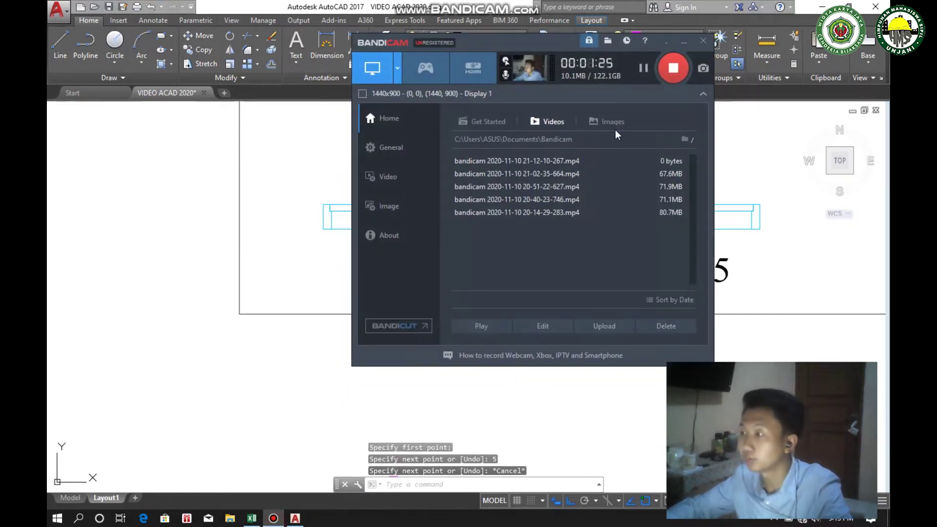
left_click(684, 42)
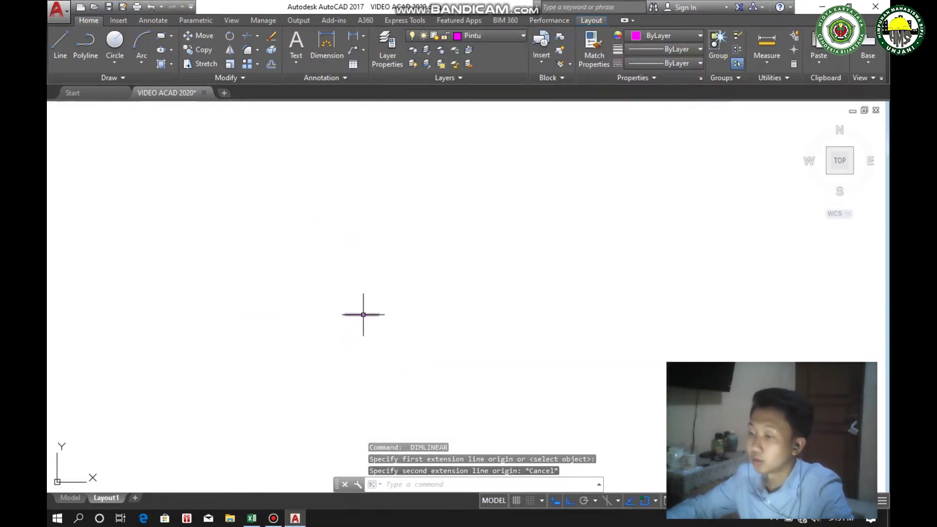
Draw the frame outline from the 5-unit line's right end: 11 up, 1 left, 4 up, 4 left, then down to the line's left end
type("l")
key("Return")
left_click(379, 314)
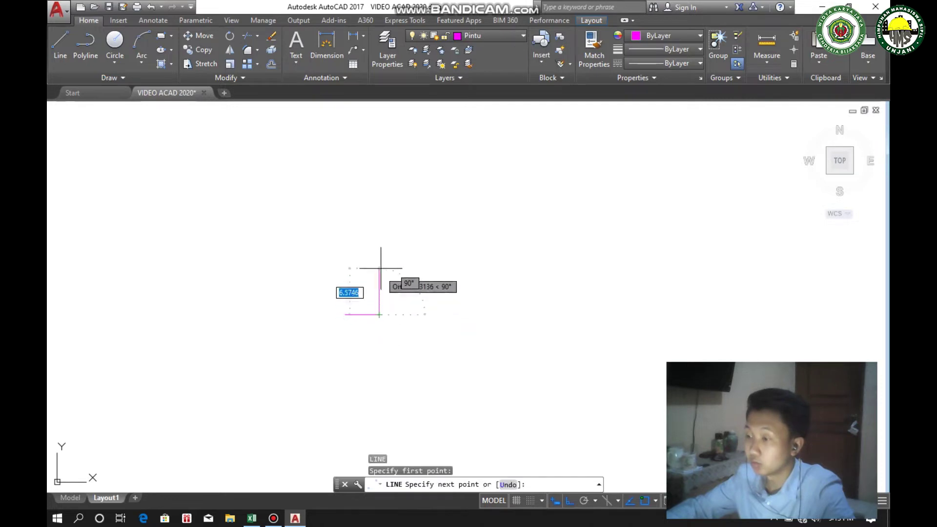
type("11")
key("Return")
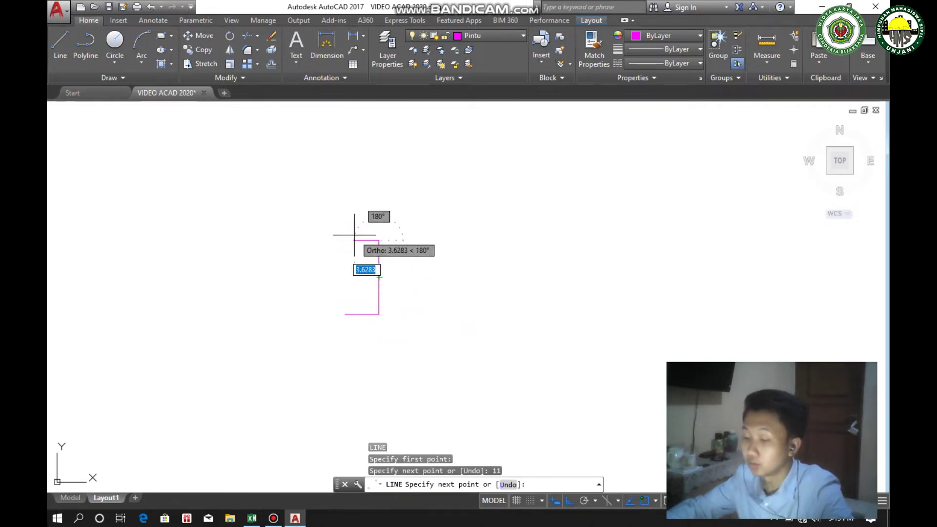
type("1")
key("Return")
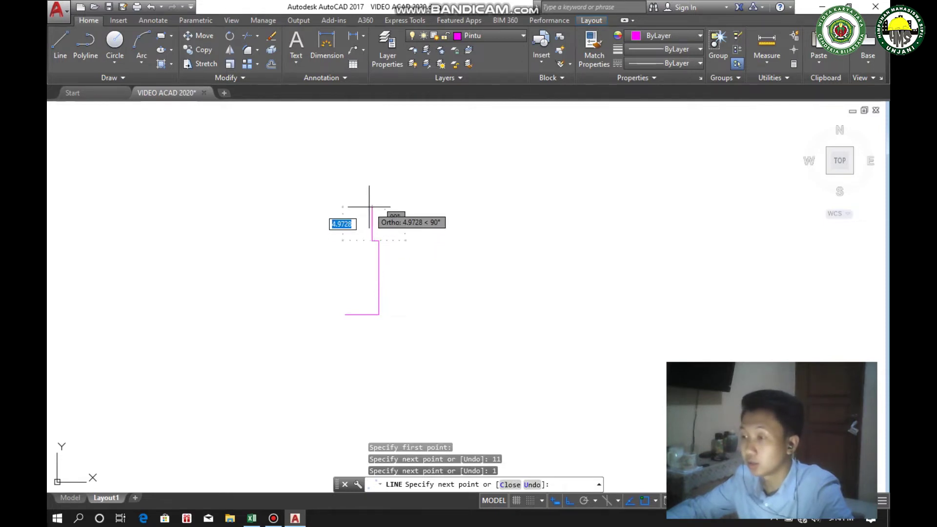
type("4")
key("Return")
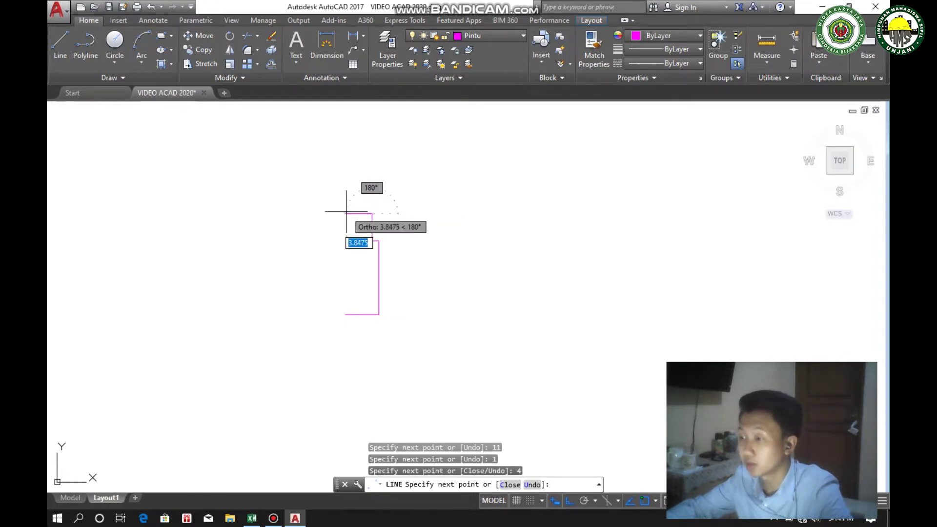
type("4")
key("Return")
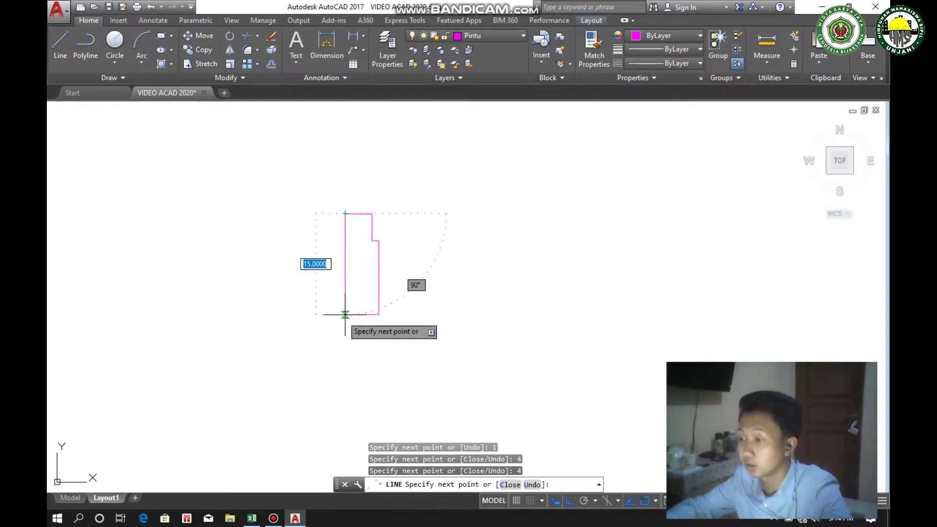
left_click(345, 314)
key("Escape")
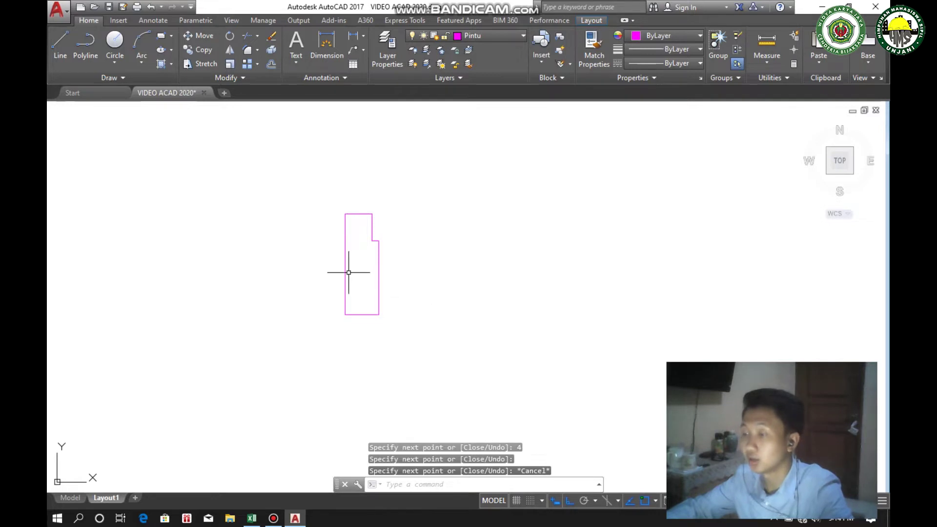
Check the lengths of the frame outline's left edge, right edge and short upper notch edge
left_click(345, 267)
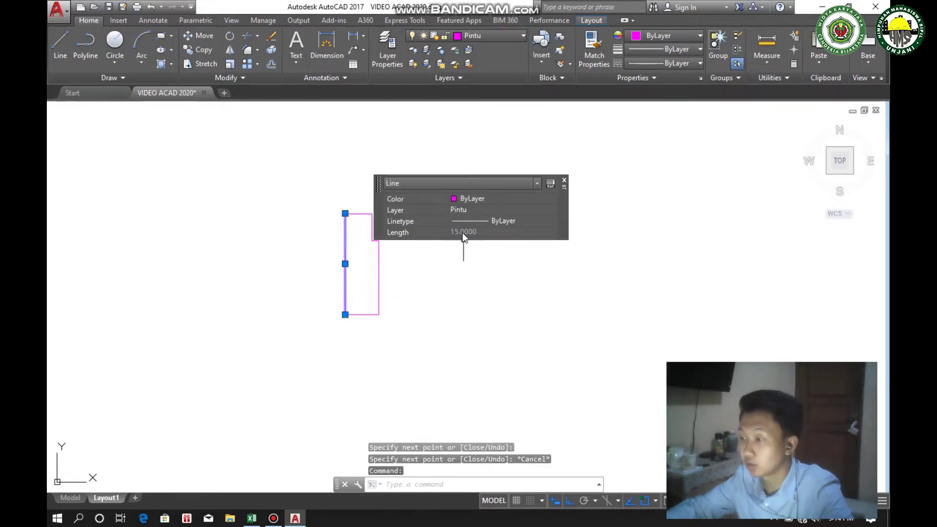
key("Escape")
left_click(380, 261)
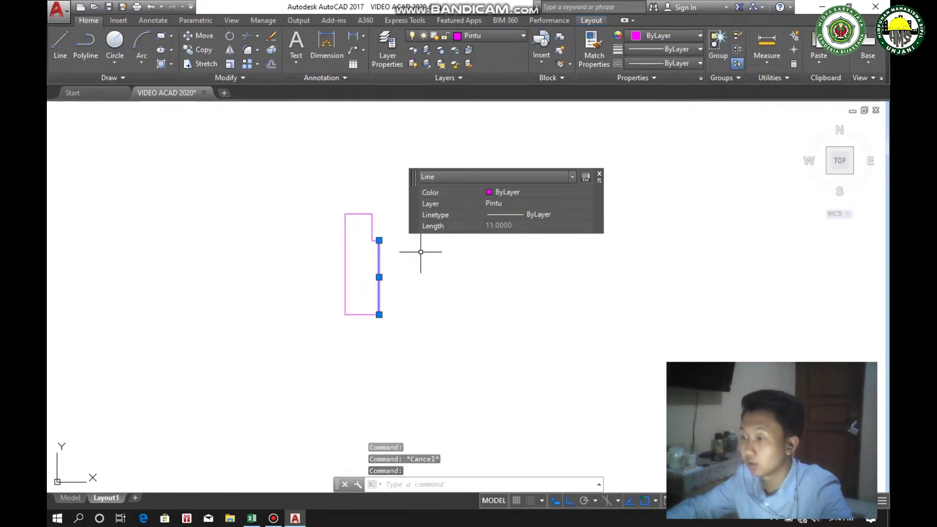
key("Escape")
left_click(372, 227)
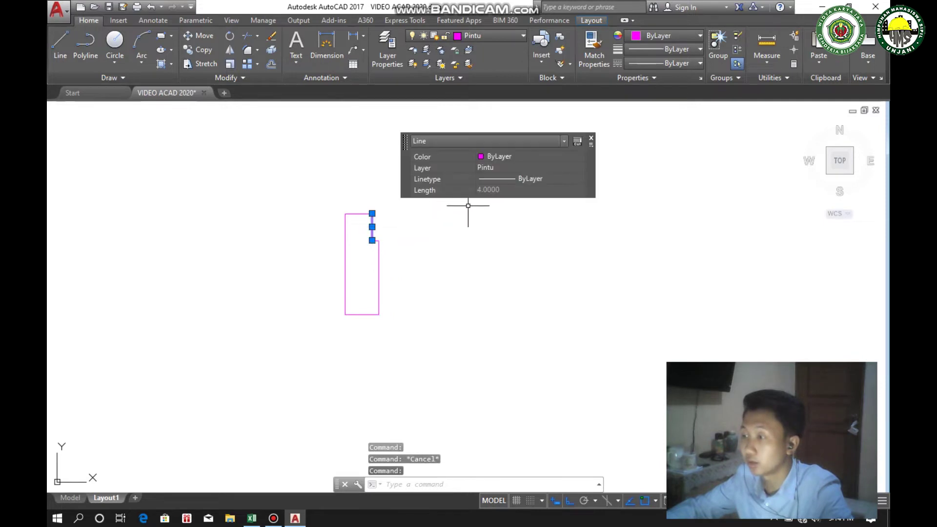
key("Escape")
scroll(446, 286, "down", 4)
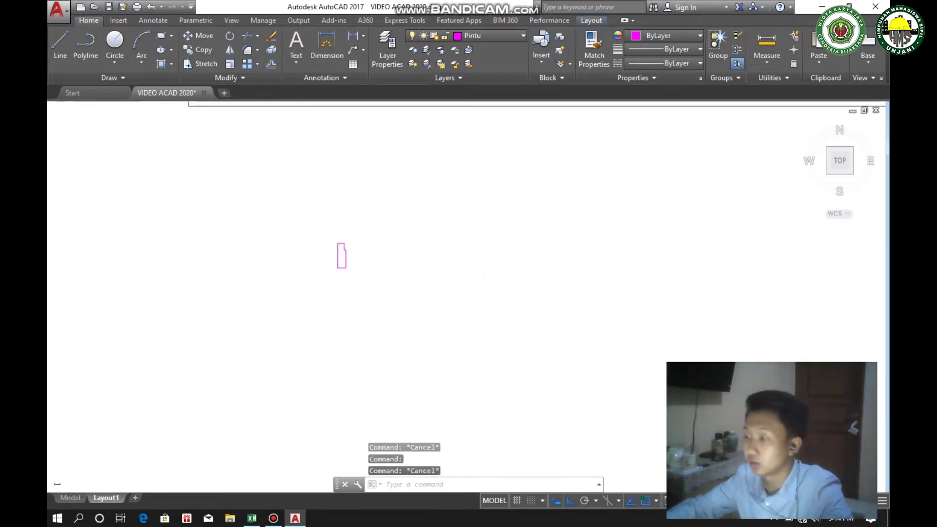
scroll(362, 277, "up", 2)
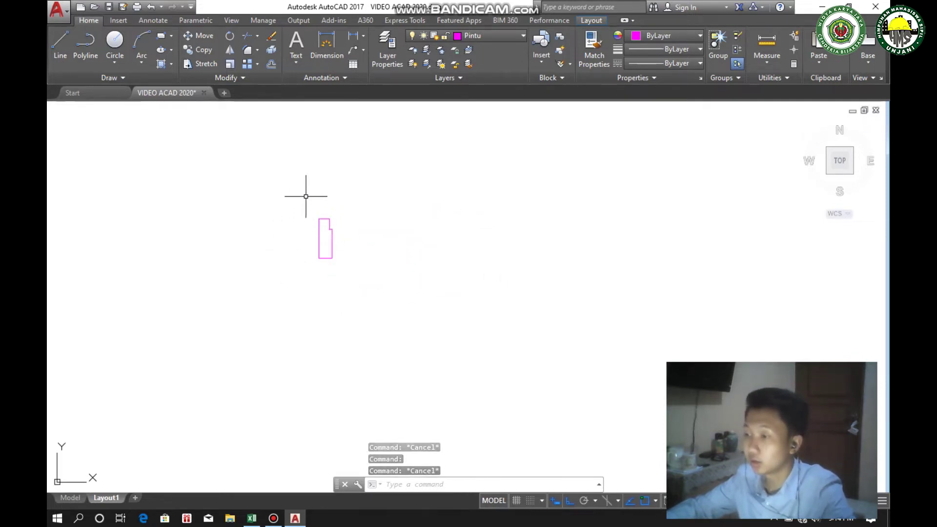
scroll(357, 276, "up", 2)
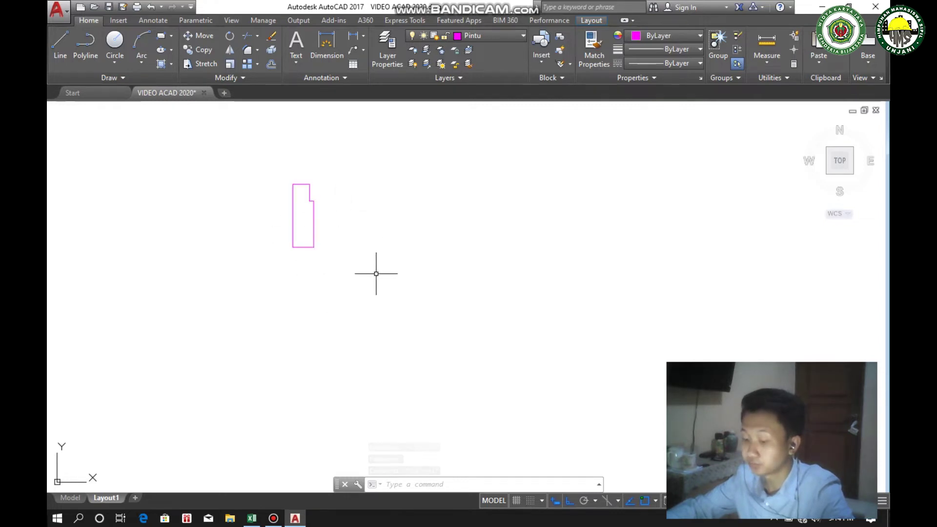
type("l")
key("Return")
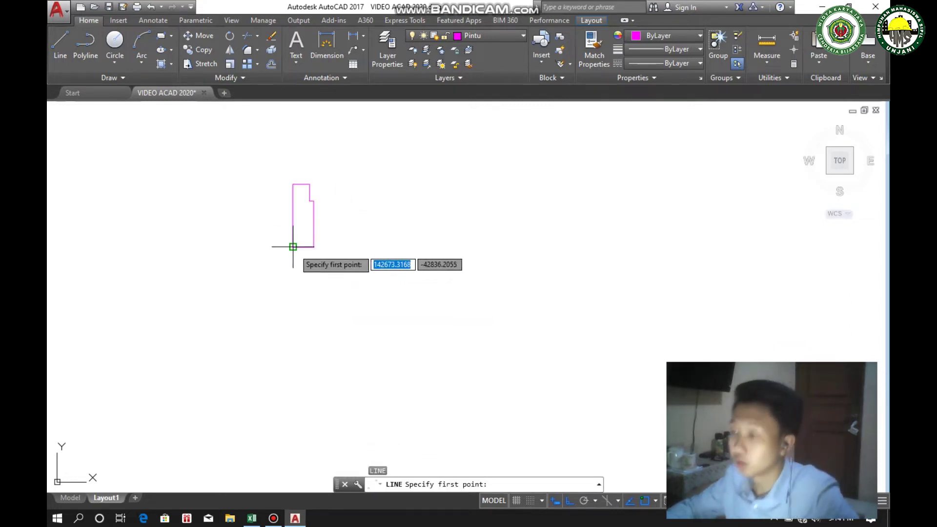
left_click(293, 247)
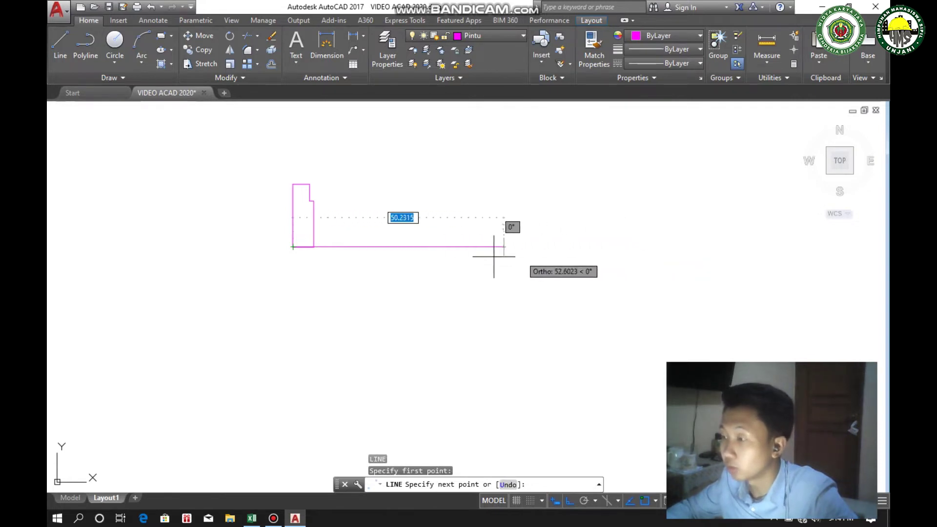
scroll(450, 259, "up", 2)
key("Escape")
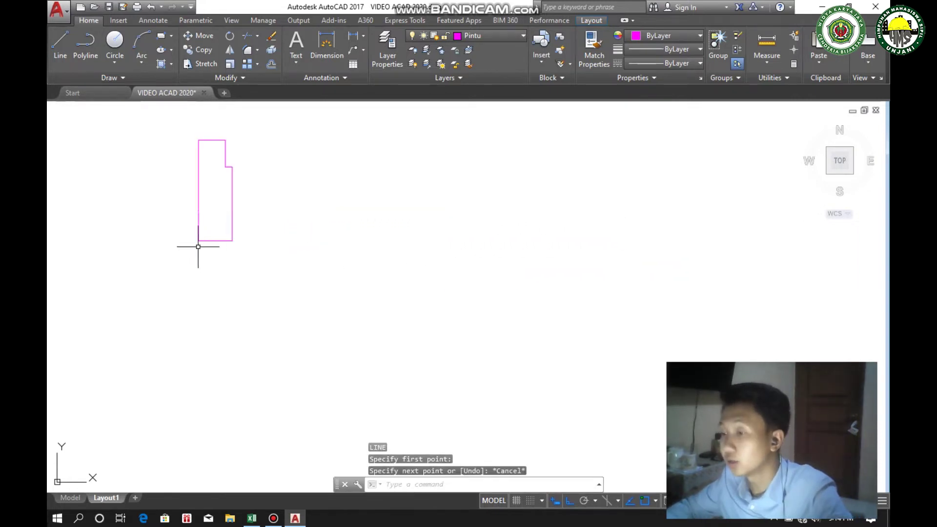
Draw a 90-unit horizontal line to the right from the frame outline's lower-left corner and end the Line command
key("Return")
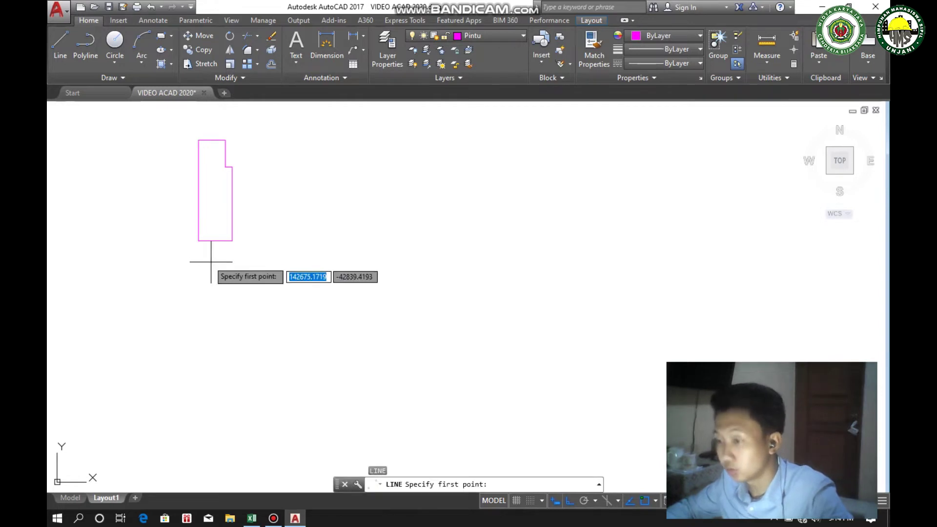
left_click(198, 240)
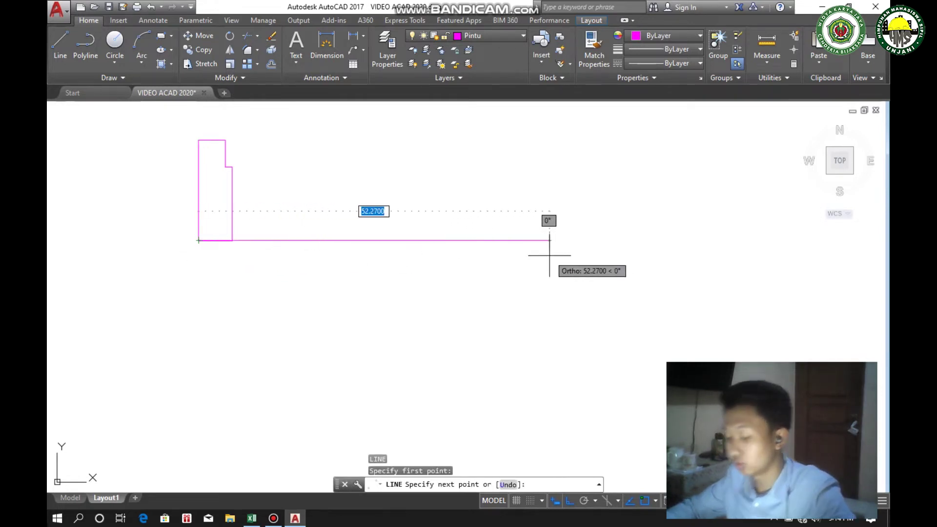
type("90")
key("Return")
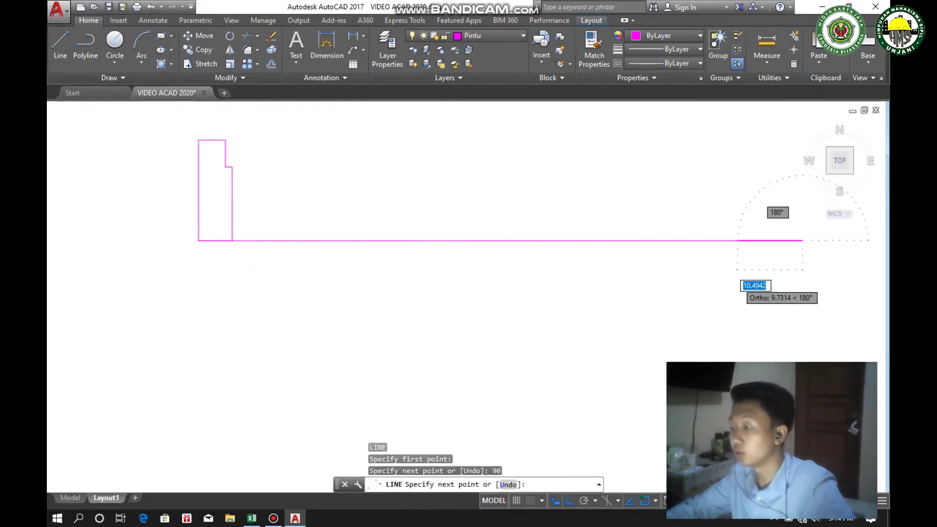
scroll(731, 283, "down", 4)
key("Escape")
Mirror the frame outline about a vertical axis through the 90-unit line's midpoint, keeping the source objects
middle_click_drag(719, 267, 608, 283)
scroll(608, 283, "up", 2)
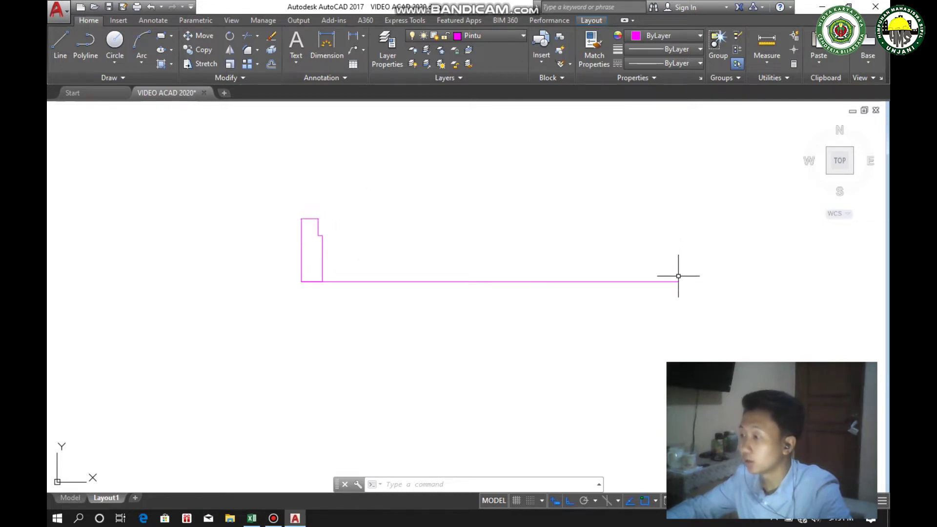
left_click(349, 255)
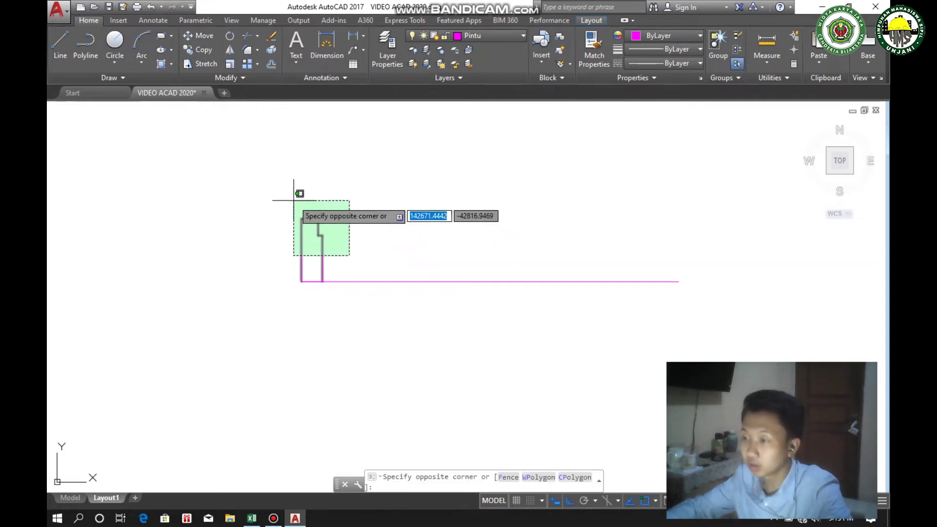
left_click(261, 196)
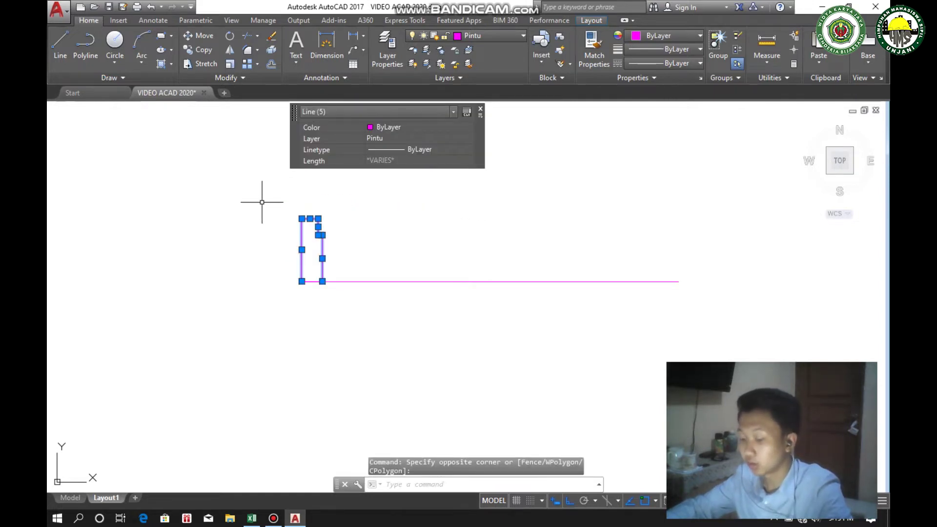
type("mir")
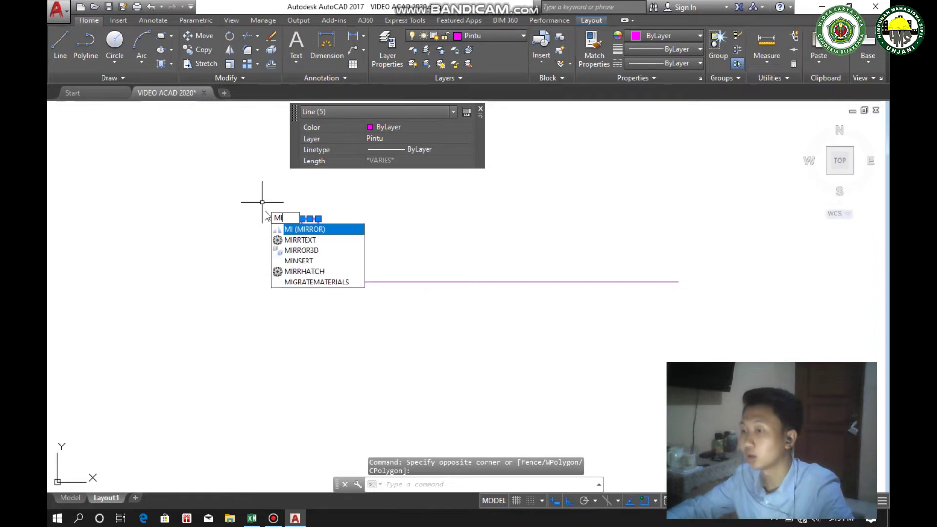
key("Return")
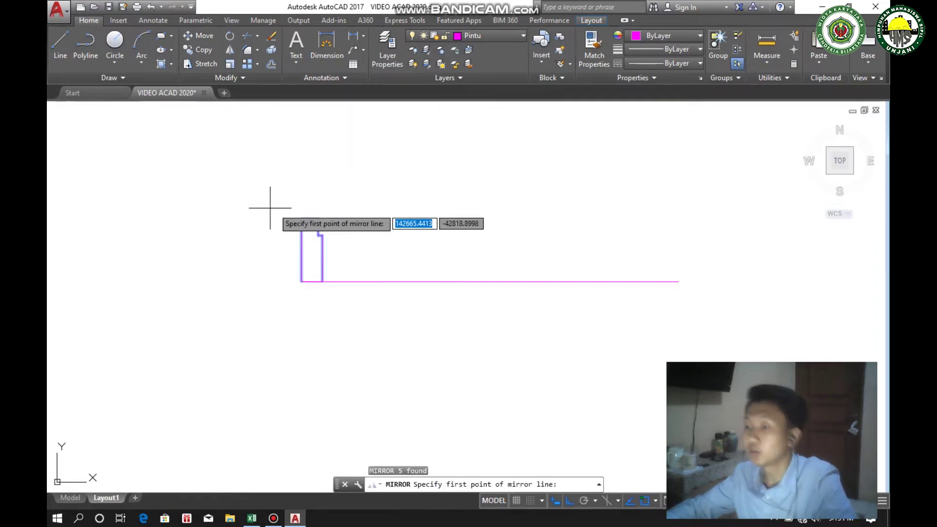
left_click(491, 281)
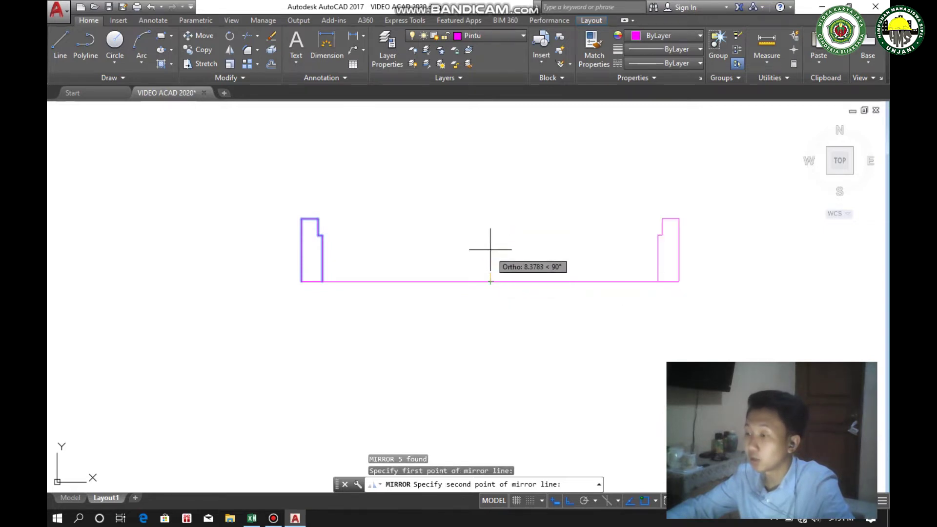
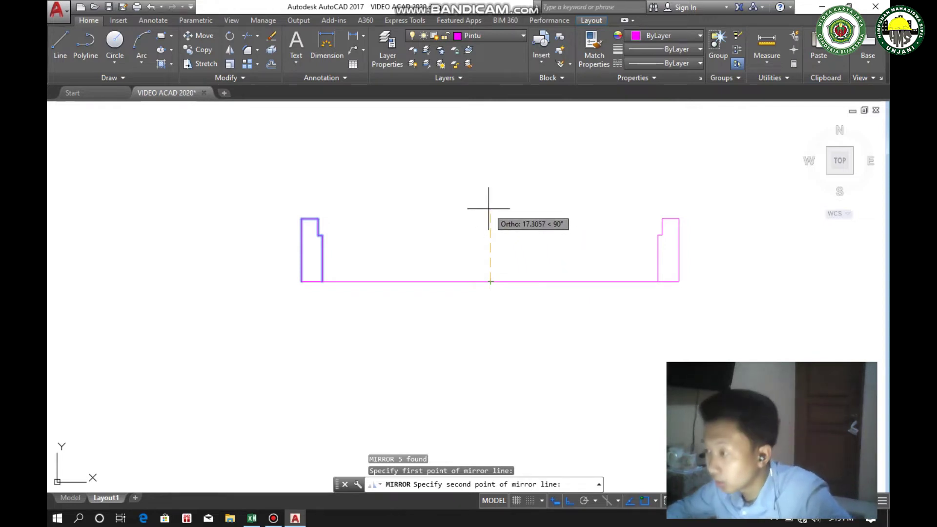
left_click(488, 208)
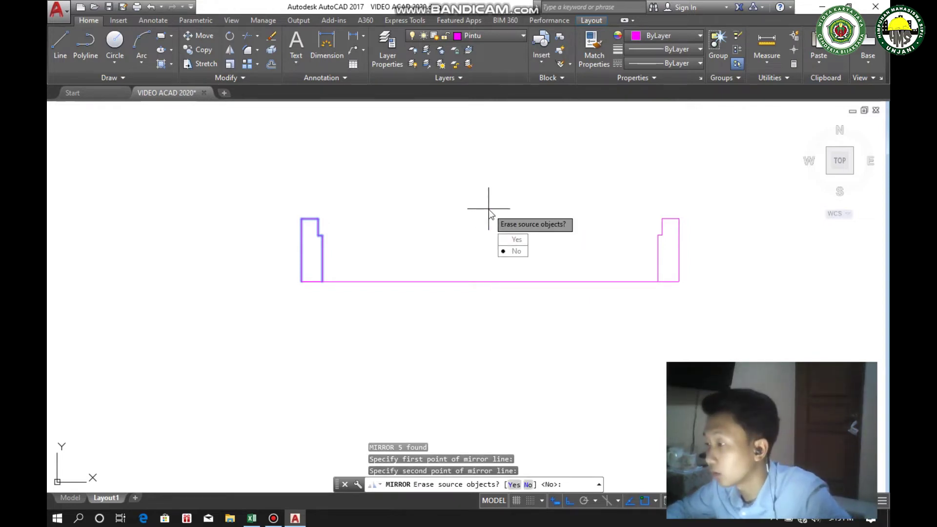
key("Return")
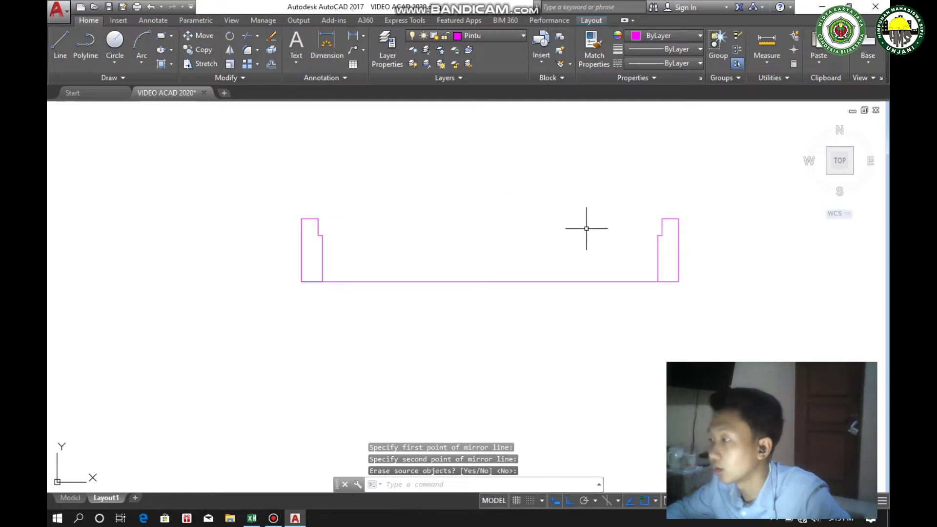
left_click(706, 248)
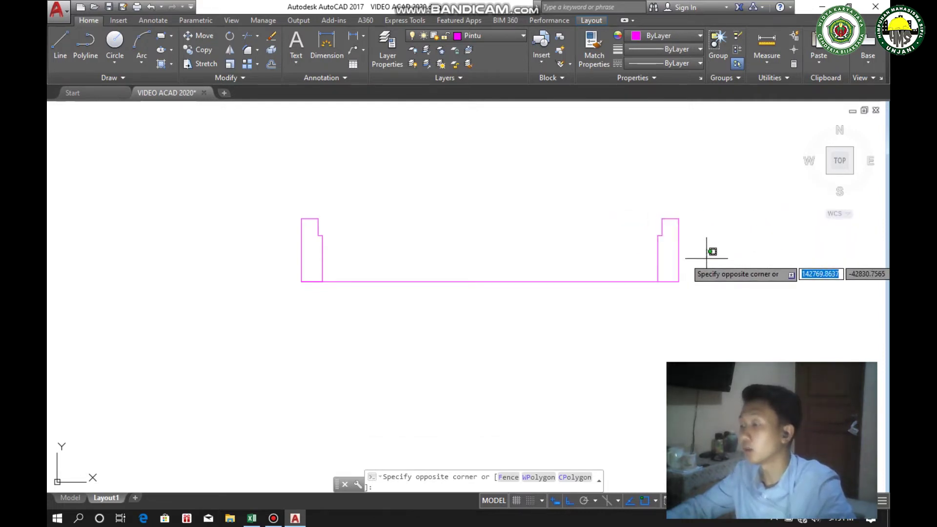
left_click(709, 256)
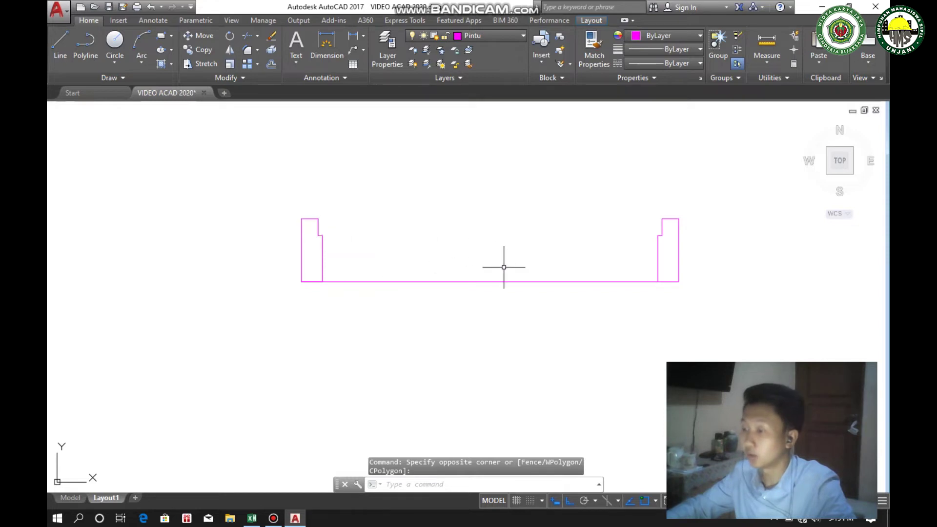
Draw the door leaf rectangle from the left frame's upper inner corner to the right frame's notch corner
scroll(390, 278, "down", 4)
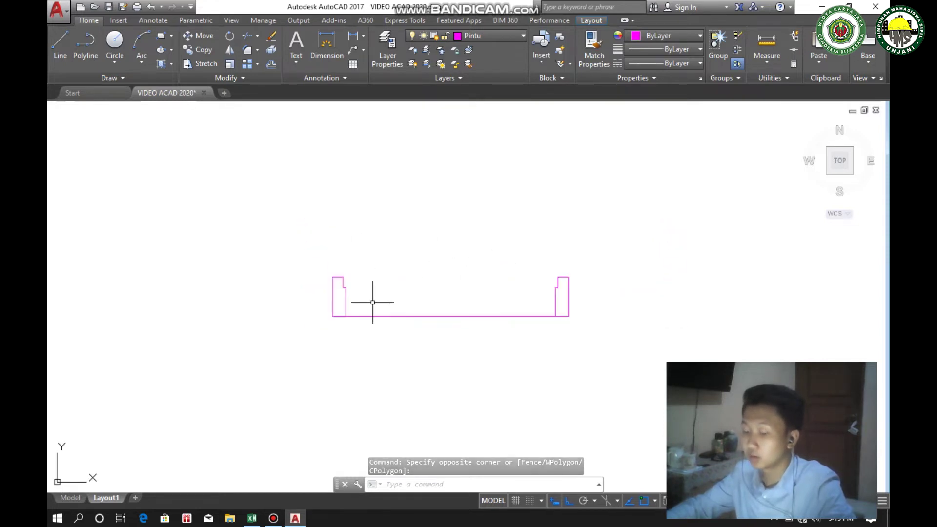
scroll(372, 299, "up", 4)
type("rec")
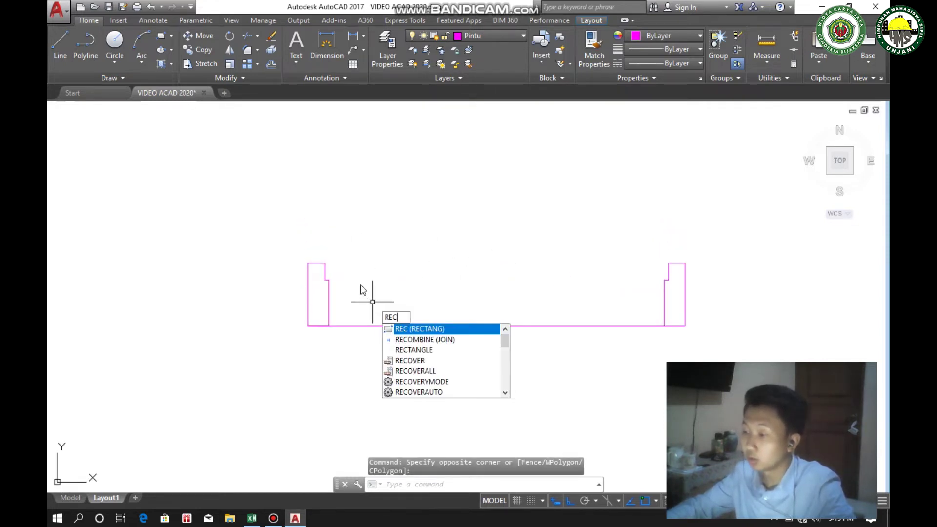
key("Return")
scroll(332, 263, "up", 2)
left_click(316, 262)
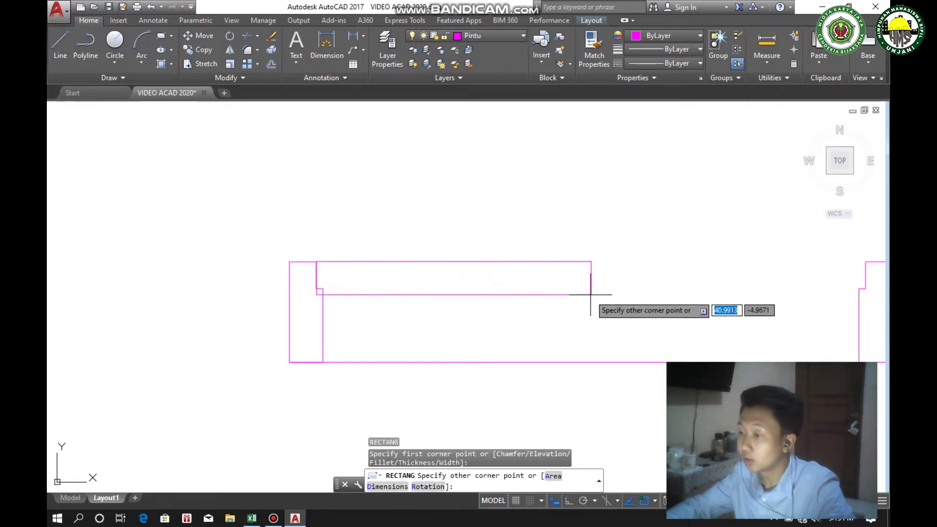
scroll(615, 289, "down", 3)
scroll(532, 277, "up", 2)
scroll(488, 261, "down", 2)
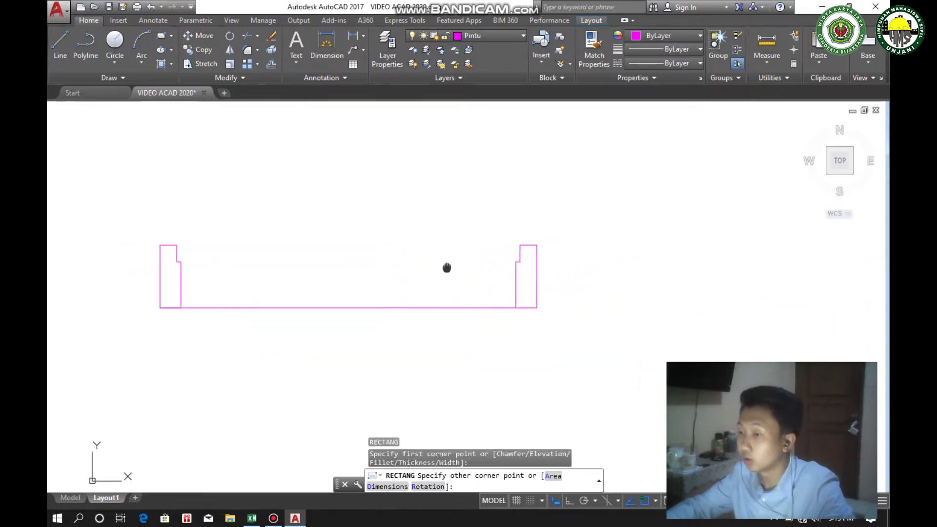
scroll(197, 260, "up", 2)
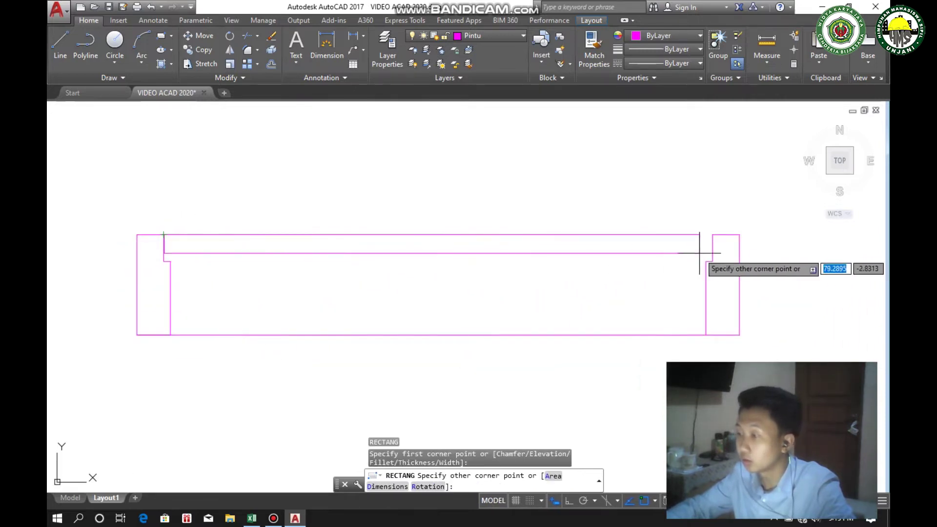
scroll(707, 255, "up", 2)
key("Escape")
scroll(573, 308, "down", 4)
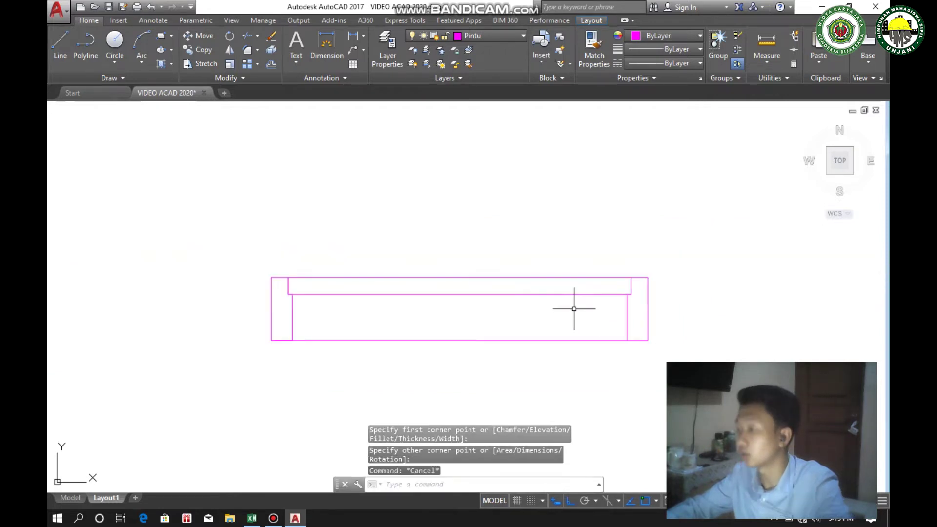
Rotate the door leaf rectangle 90° counterclockwise about its upper-left corner so it stands upright on the left frame
scroll(568, 308, "up", 2)
scroll(572, 311, "down", 2)
left_click(573, 311)
left_click(535, 255)
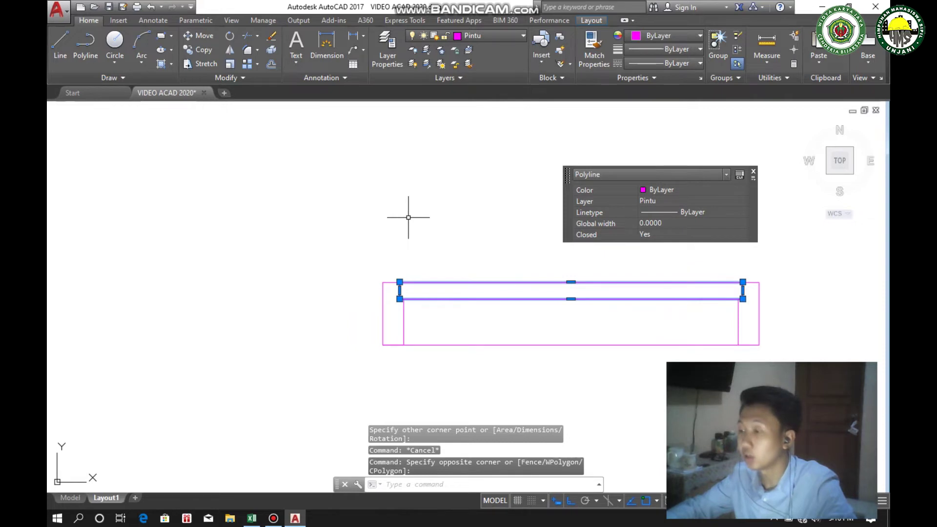
type("RO")
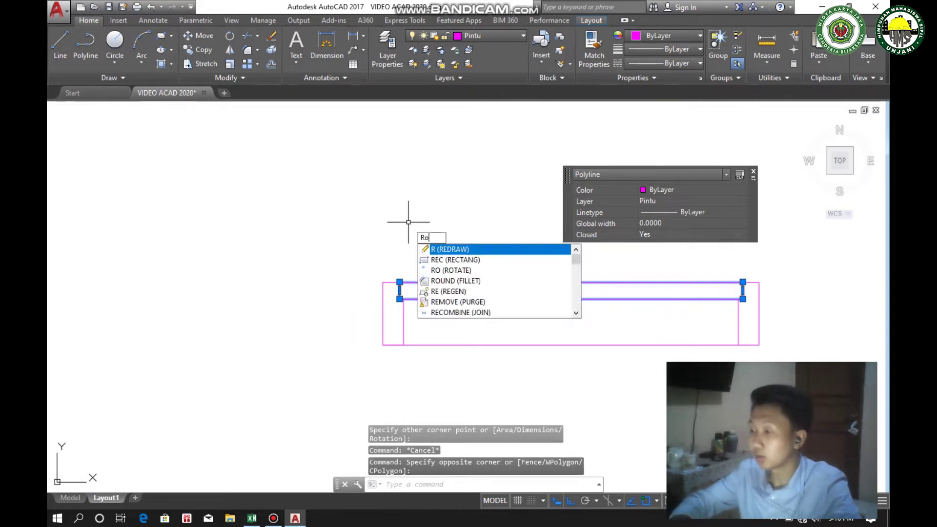
key("Return")
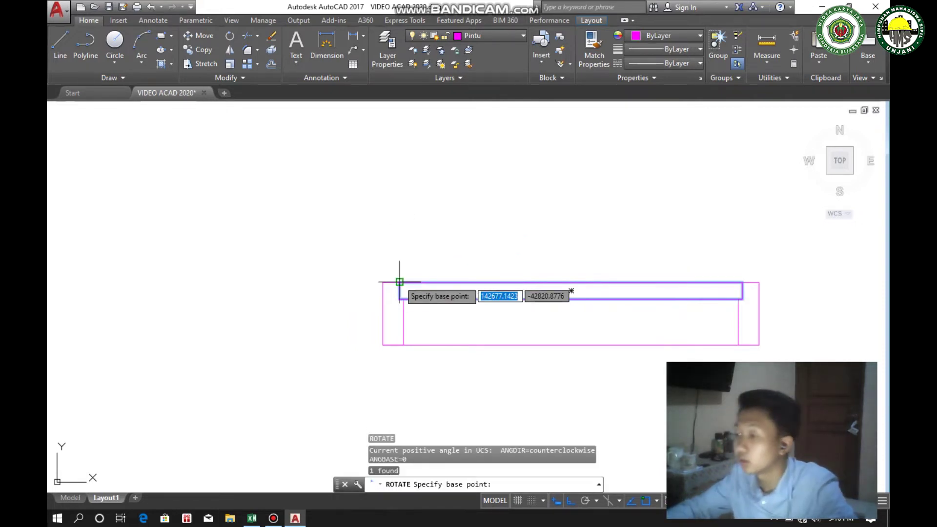
left_click(399, 282)
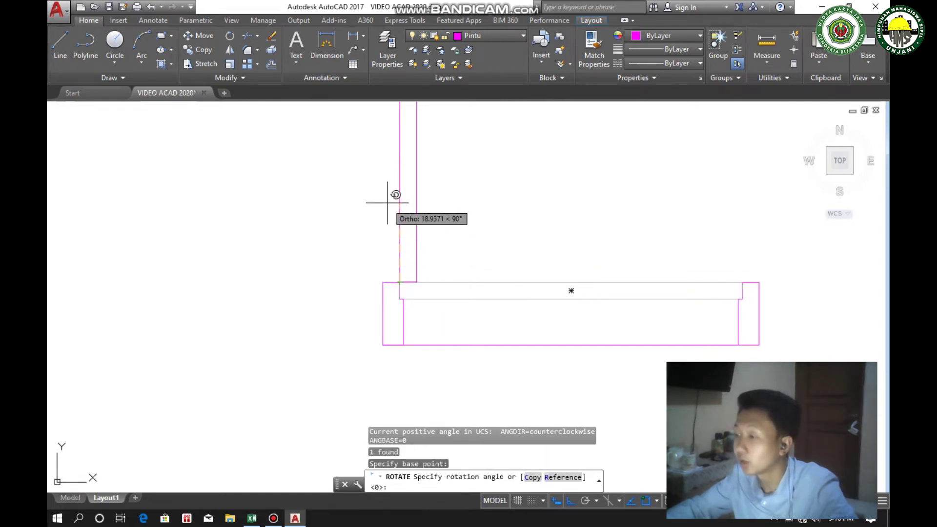
scroll(386, 214, "down", 2)
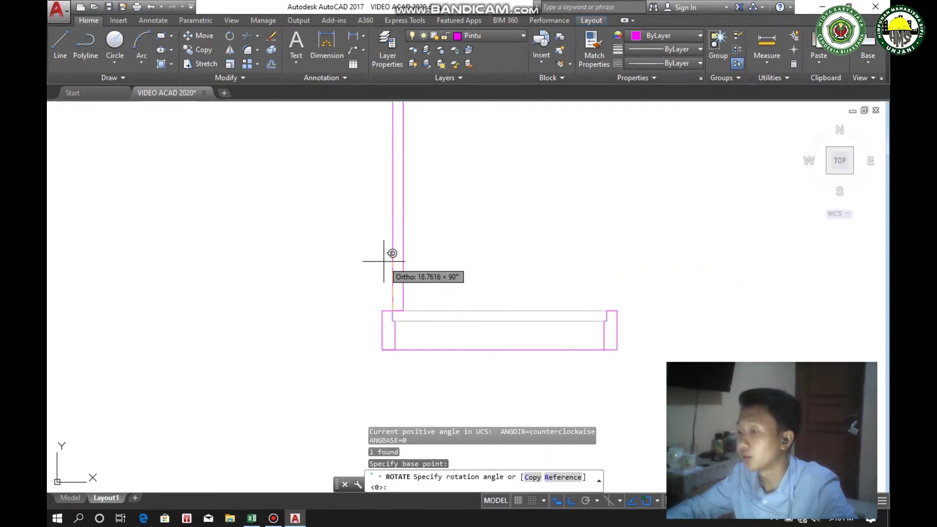
scroll(383, 259, "down", 1)
left_click(380, 259)
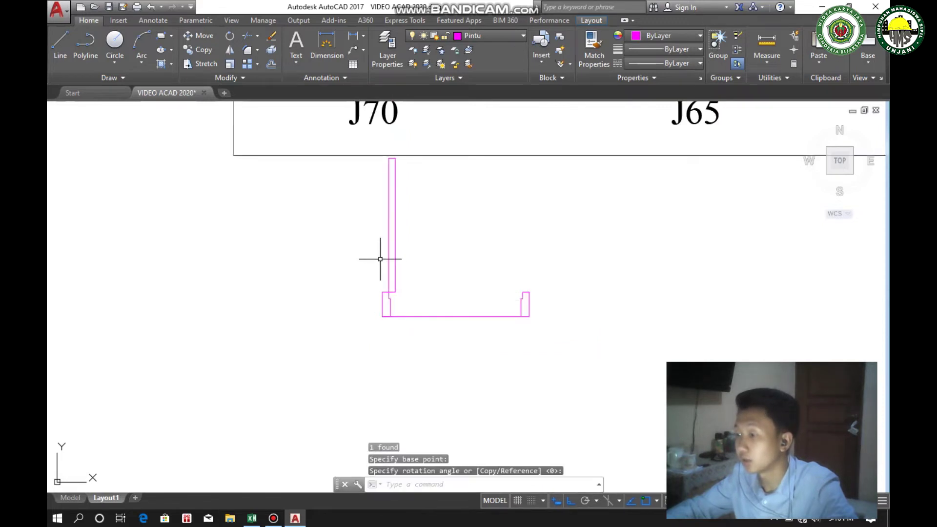
Move the whole new door symbol straight down, clear of the border around the door and window legend
middle_click_drag(418, 214, 419, 255)
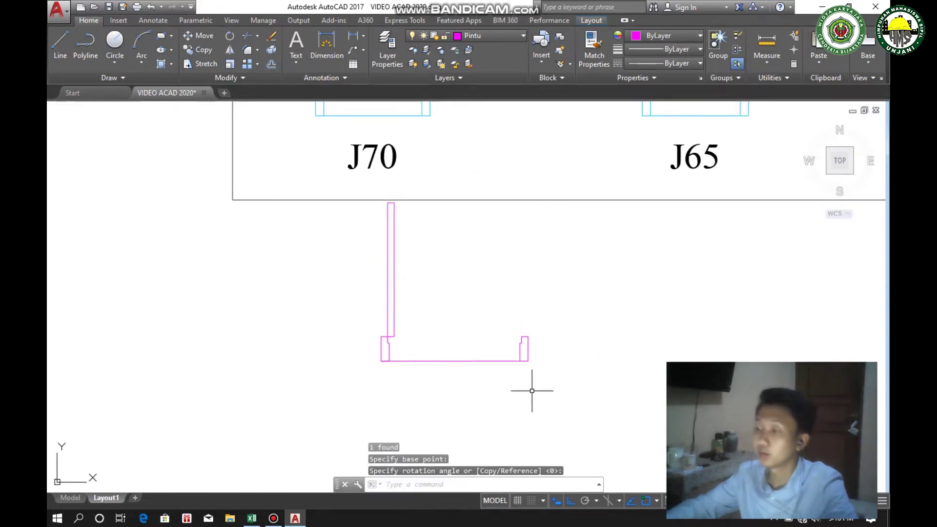
left_click(578, 417)
left_click(345, 259)
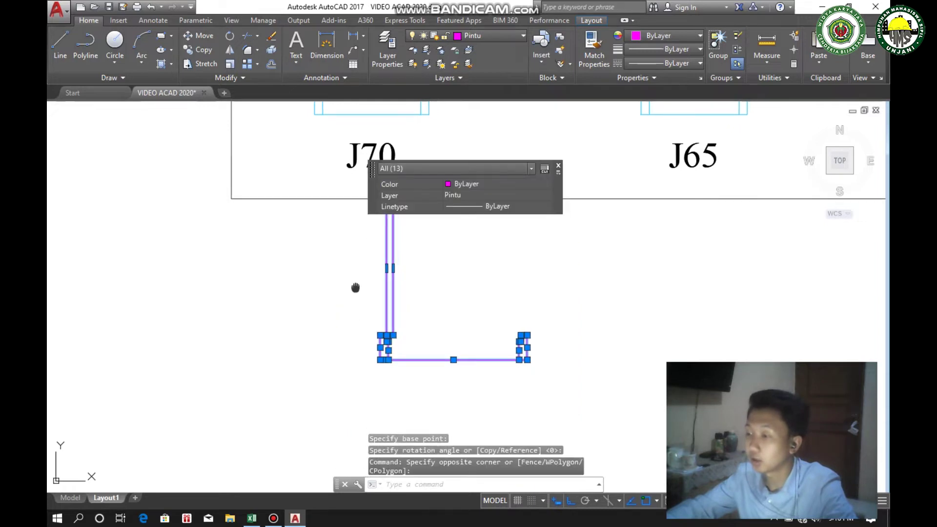
scroll(358, 298, "down", 2)
type("m")
key("Return")
scroll(512, 317, "down", 1)
left_click(512, 324)
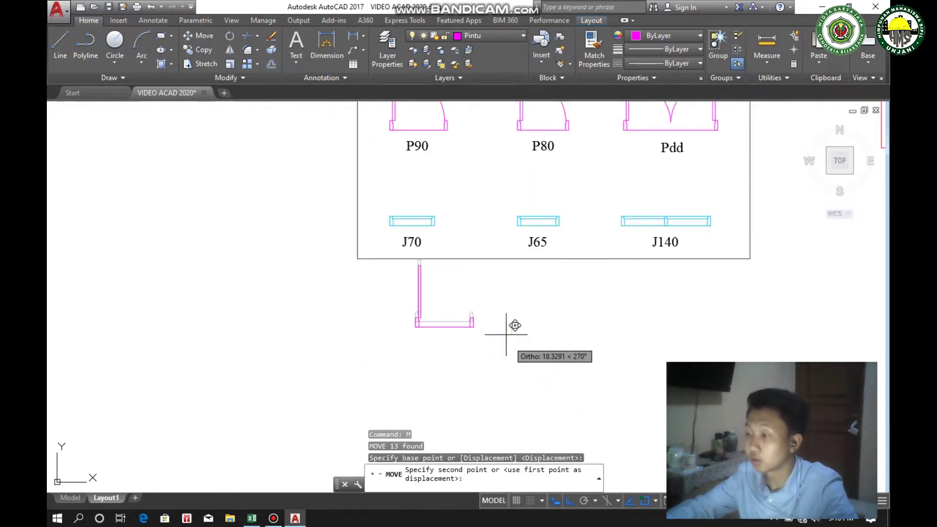
left_click(512, 373)
scroll(449, 368, "up", 2)
middle_click_drag(439, 342, 427, 276)
scroll(401, 281, "up", 2)
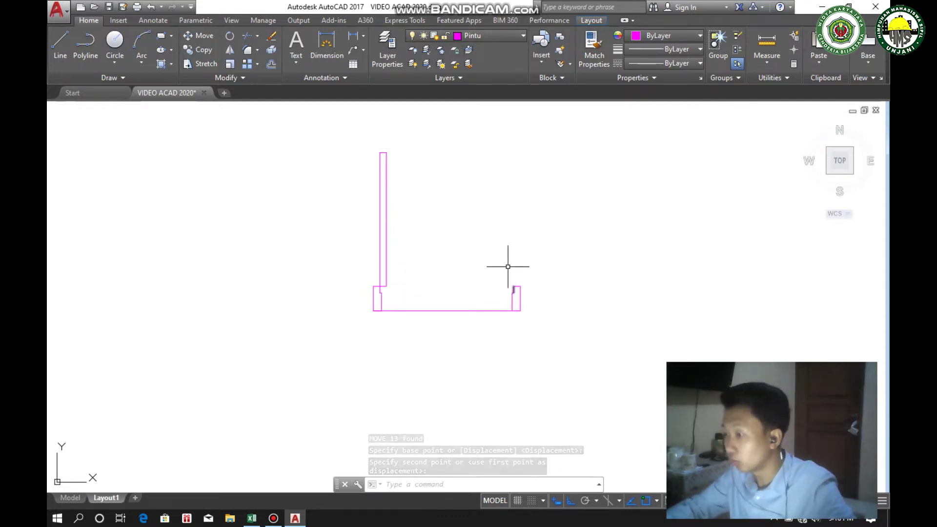
Examine the swing arc on the P90 reference symbol in the legend and compare it with the new door
scroll(396, 219, "down", 4)
middle_click_drag(395, 219, 405, 386)
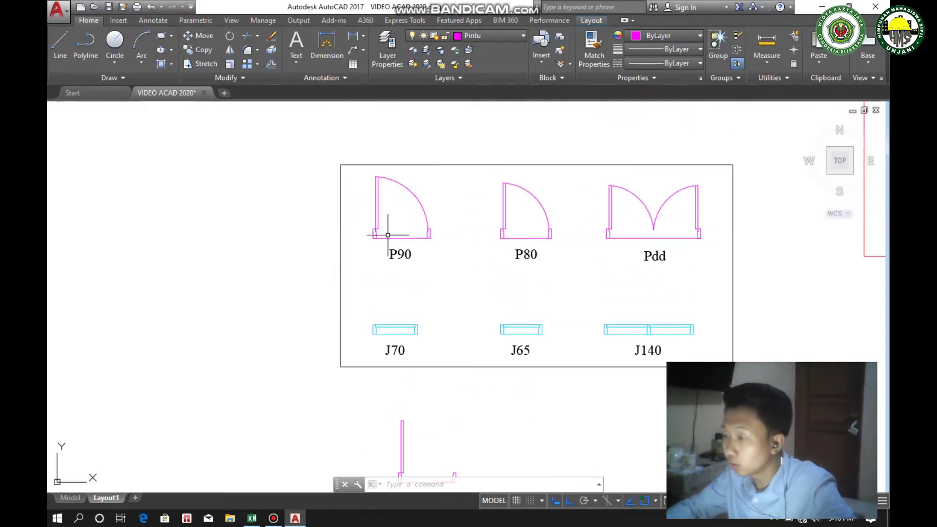
scroll(383, 178, "up", 4)
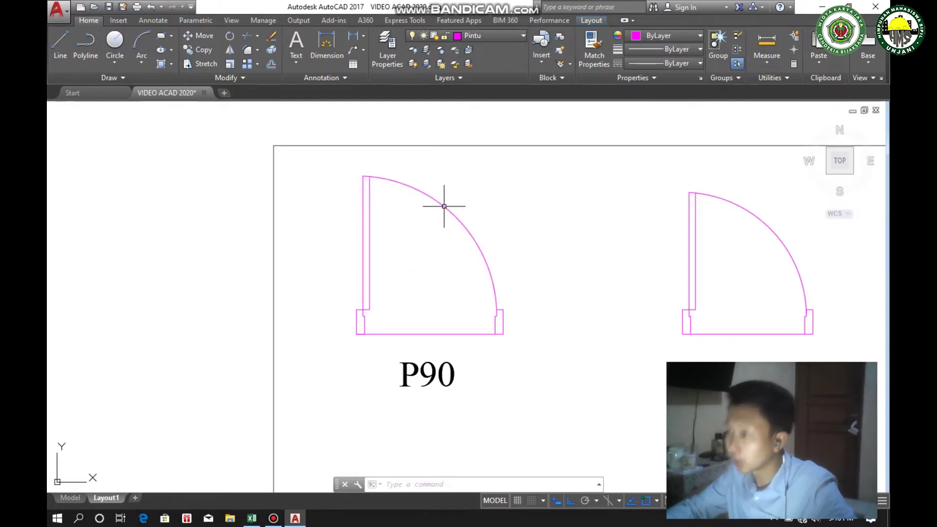
scroll(472, 194, "down", 3)
middle_click_drag(479, 239, 473, 190)
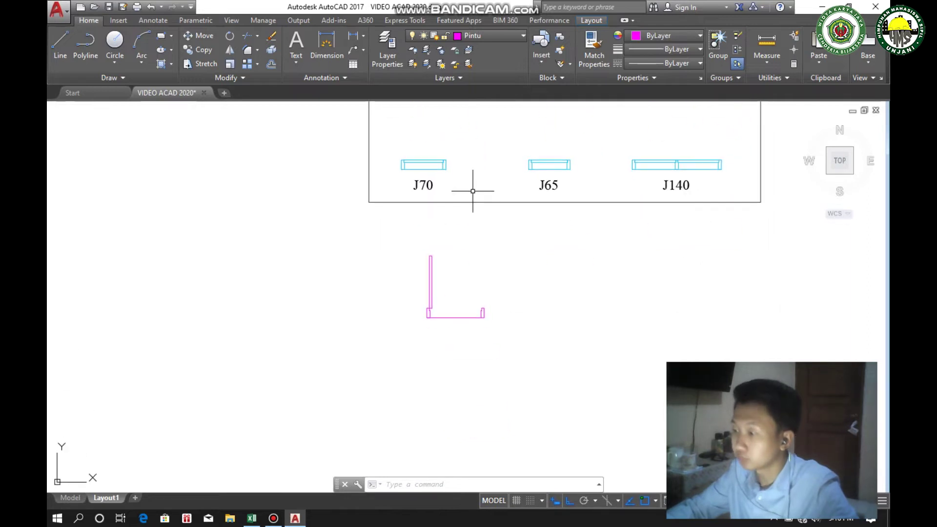
scroll(456, 295, "up", 1)
scroll(425, 275, "up", 2)
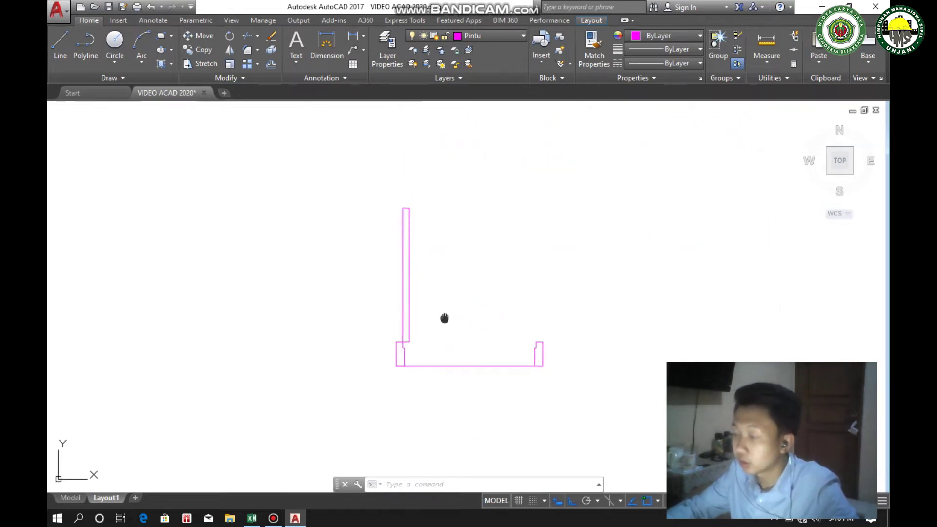
middle_click_drag(443, 318, 444, 245)
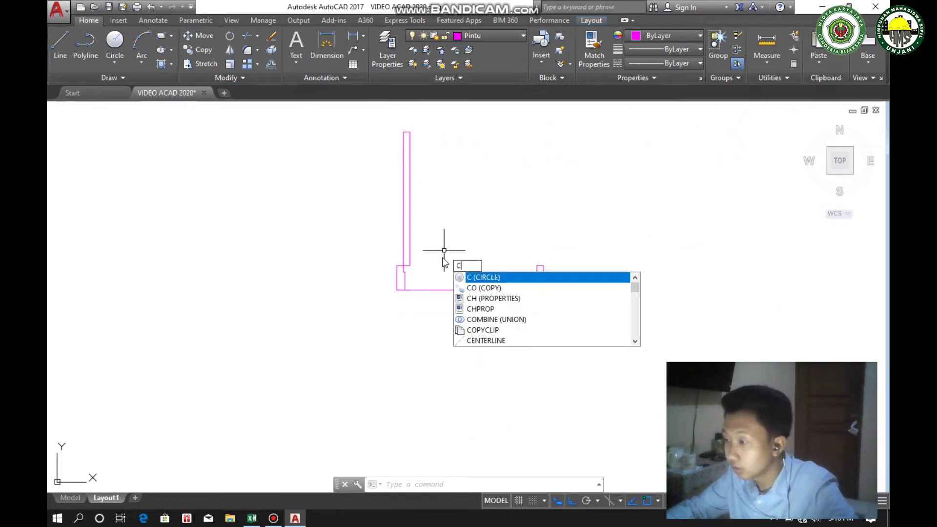
Draw a circle centred on the left frame's notch corner, with a radius of about 86 reaching the door leaf's top edge
key("Return")
scroll(432, 270, "up", 2)
scroll(422, 278, "up", 2)
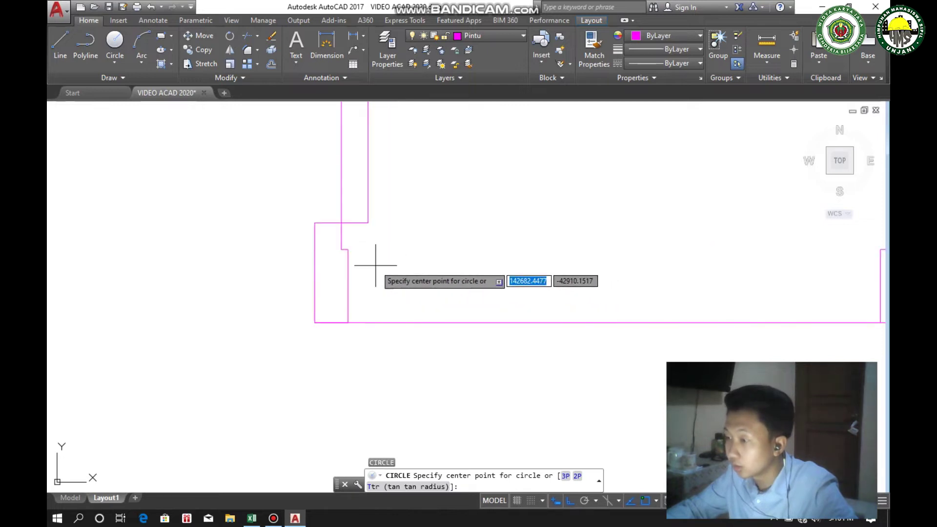
scroll(337, 248, "up", 4)
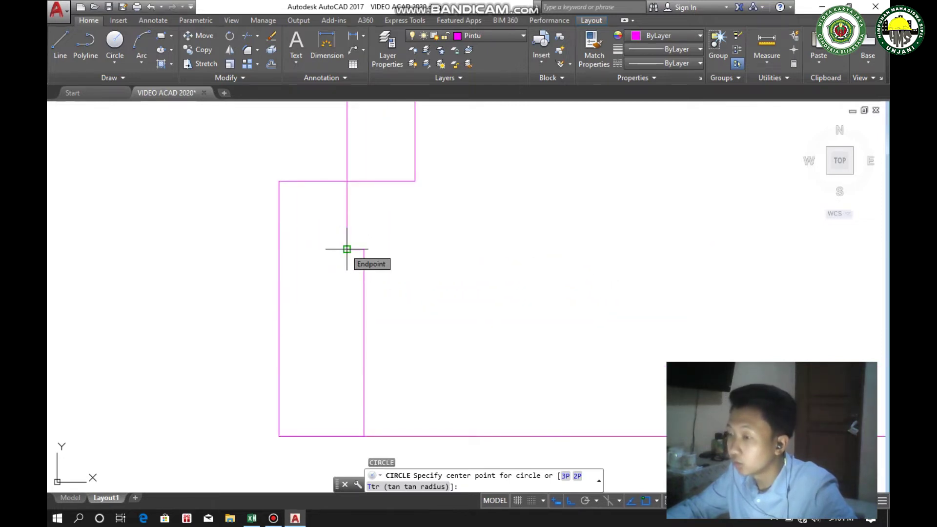
left_click(347, 249)
scroll(346, 259, "down", 2)
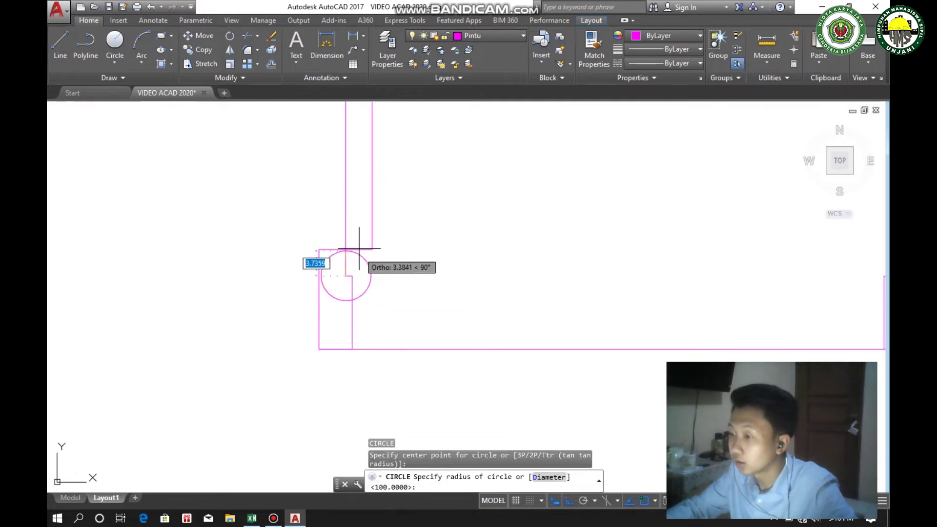
middle_click_drag(360, 152, 340, 300)
scroll(352, 227, "down", 2)
middle_click_drag(344, 176, 338, 197)
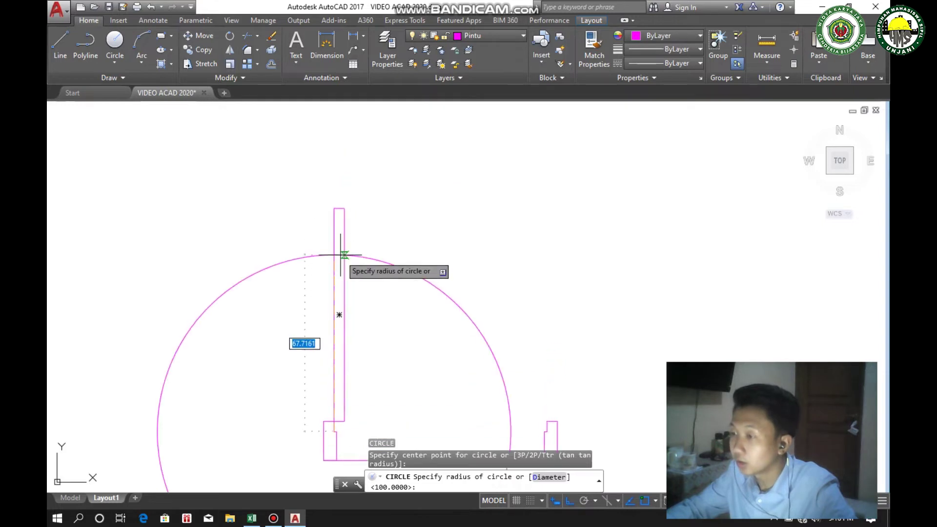
scroll(337, 216, "up", 4)
scroll(337, 215, "up", 3)
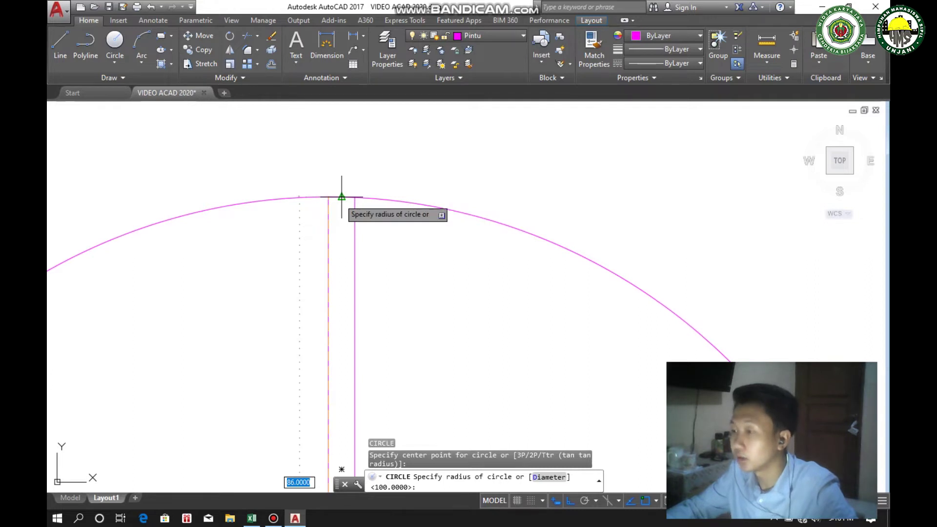
left_click(342, 197)
scroll(406, 307, "down", 5)
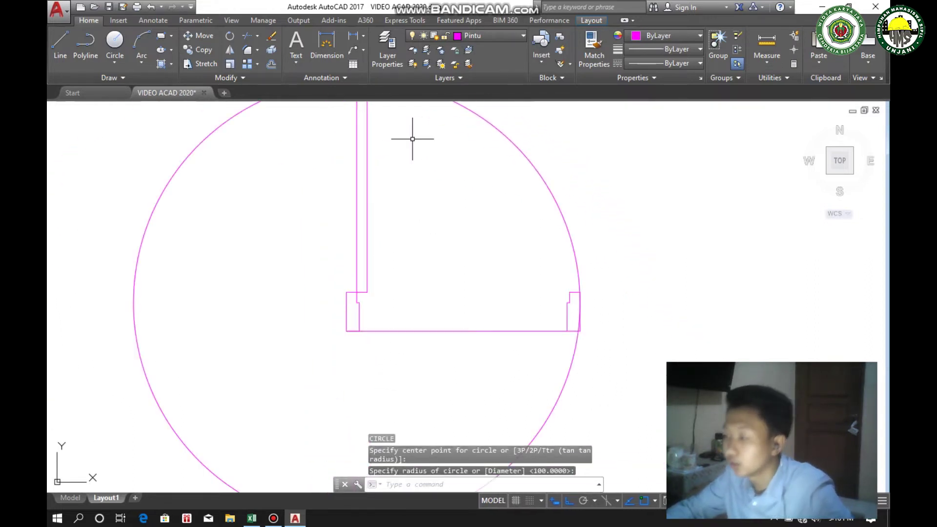
Move the circle horizontally left from the left frame's notch corner to the perpendicular point on the frame's outer edge
scroll(412, 156, "down", 2)
middle_click_drag(412, 163, 412, 195)
left_click(518, 168)
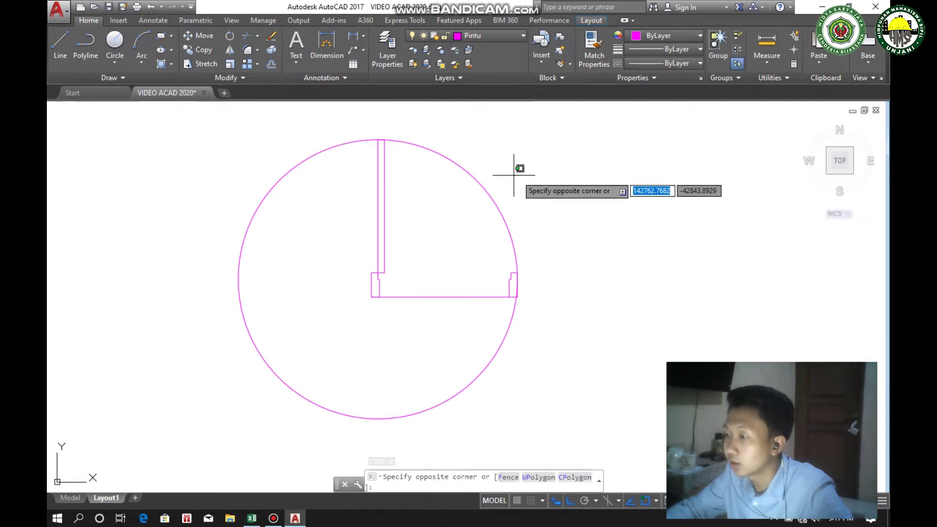
left_click(448, 163)
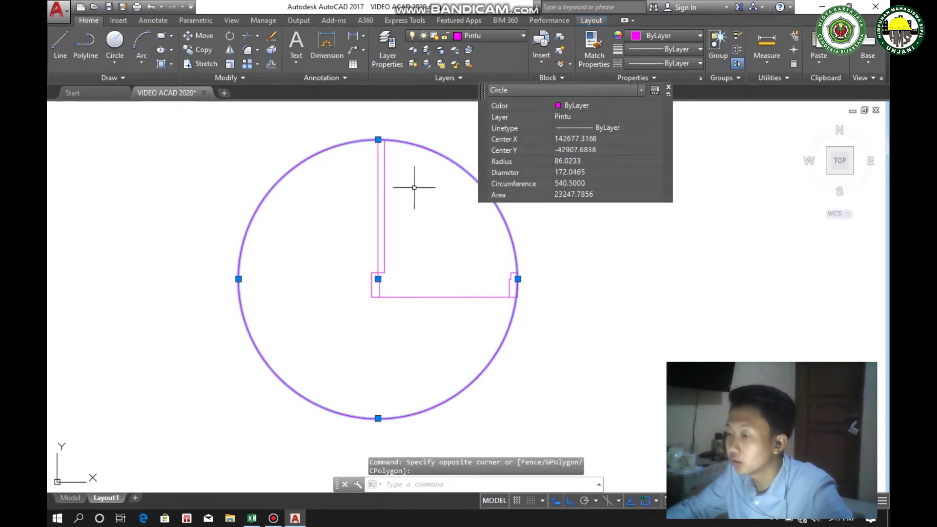
key("Return")
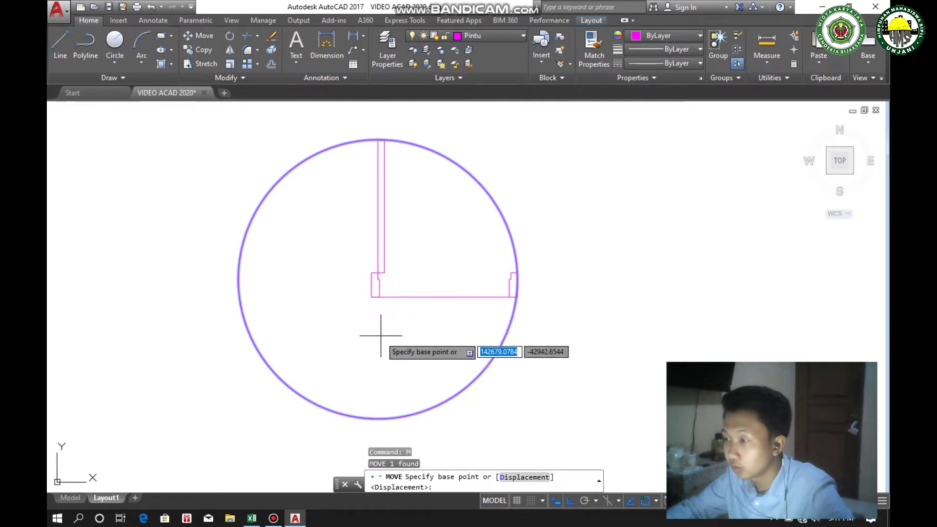
scroll(378, 333, "up", 2)
scroll(380, 288, "up", 3)
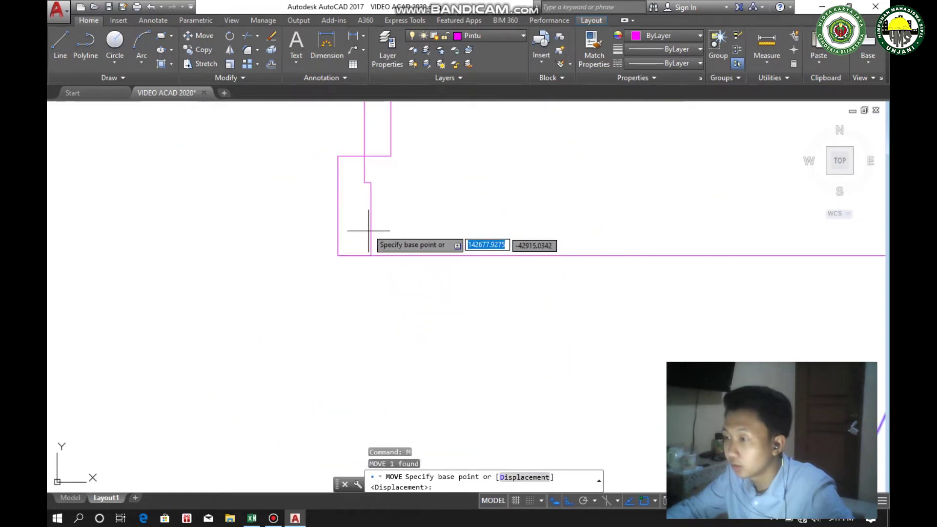
left_click(364, 181)
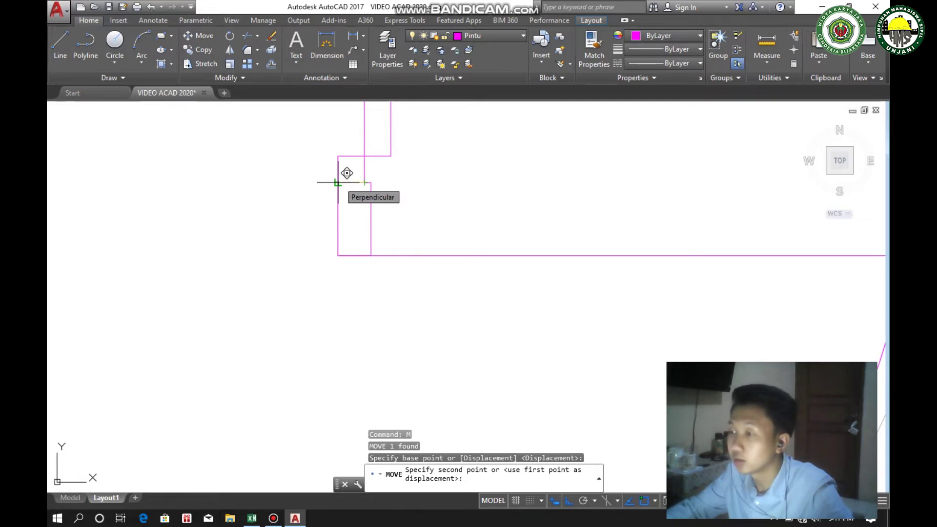
left_click(337, 182)
scroll(370, 226, "down", 5)
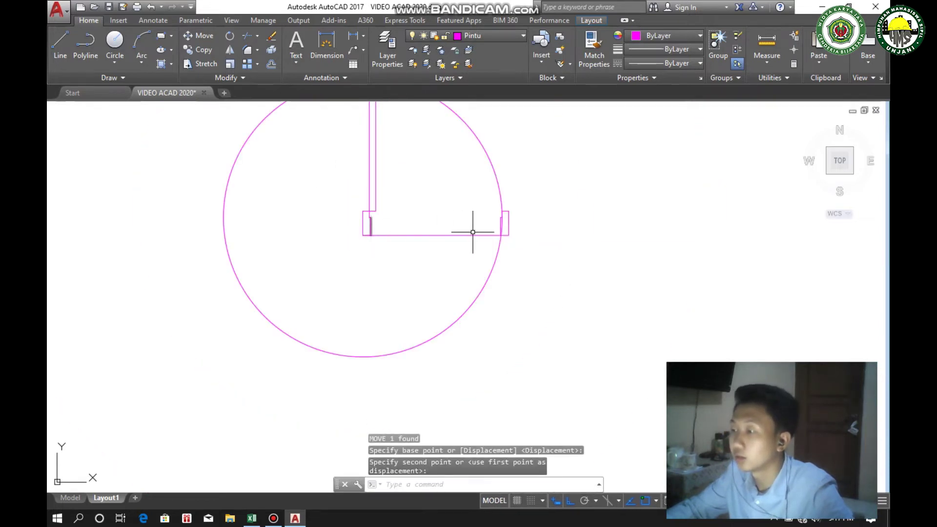
Inspect where the moved circle meets the right frame's upper inner corner and the top of the door leaf
scroll(502, 217, "up", 5)
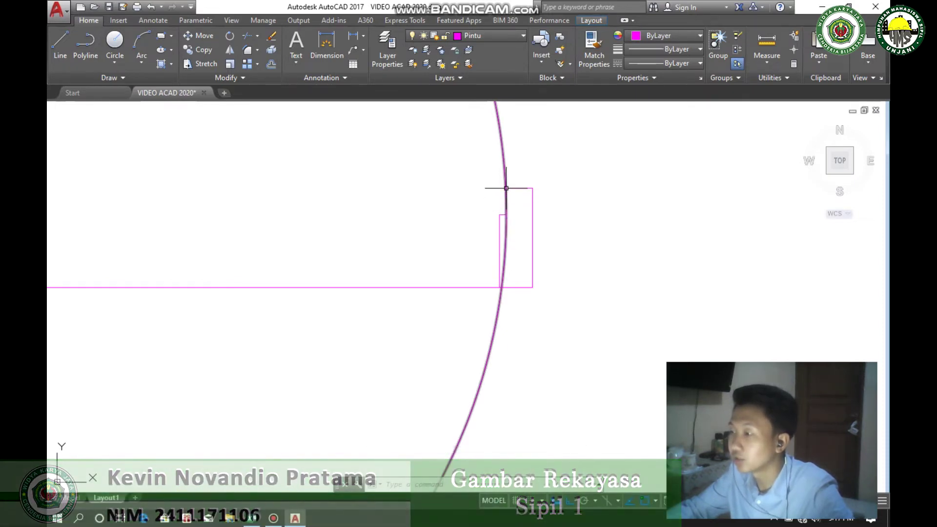
scroll(438, 281, "down", 2)
scroll(309, 272, "down", 4)
scroll(439, 268, "up", 2)
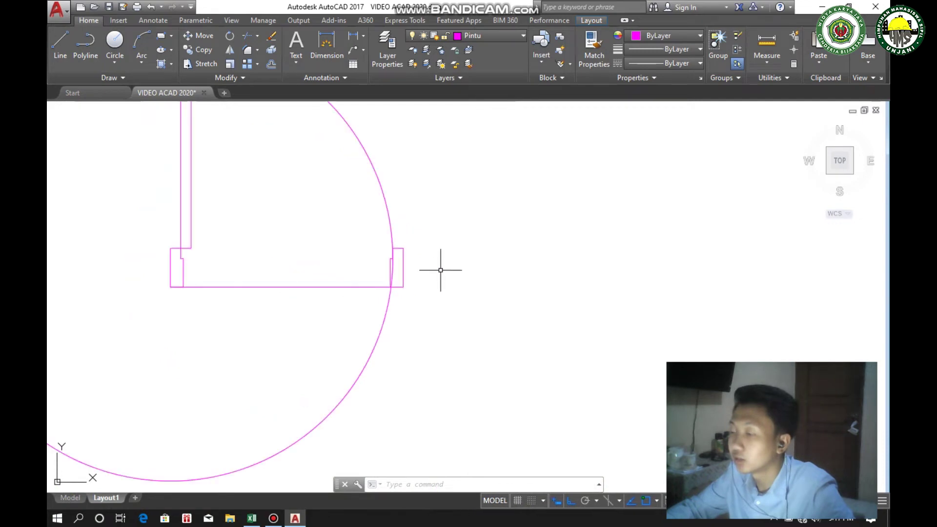
scroll(359, 257, "up", 3)
scroll(456, 262, "down", 3)
scroll(292, 241, "down", 2)
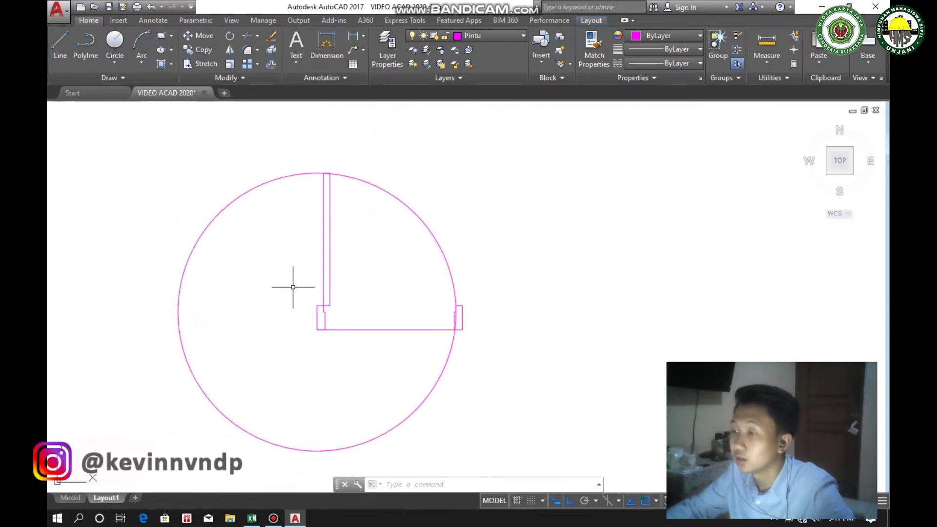
scroll(274, 216, "up", 2)
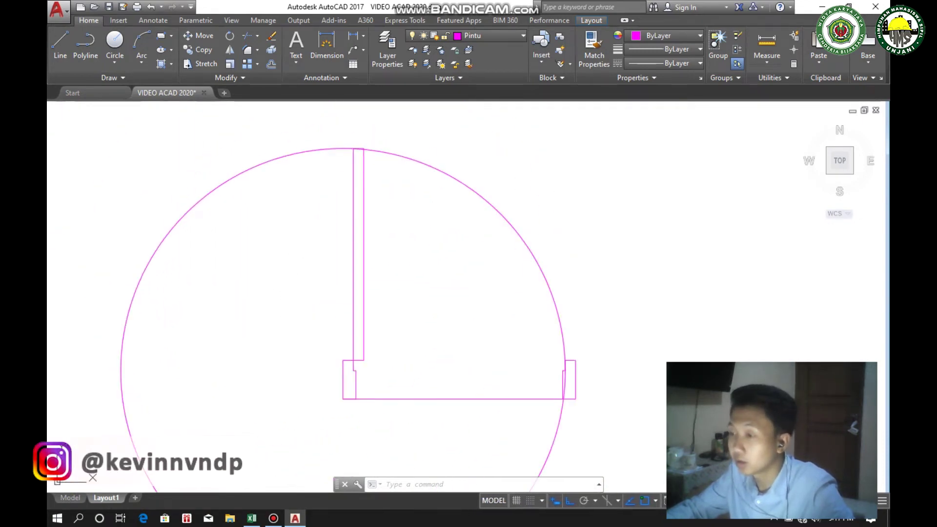
Trim the circle so only the swing arc between the door leaf and the right frame is left
type("tr")
key("Return")
key("Return")
scroll(280, 230, "down", 2)
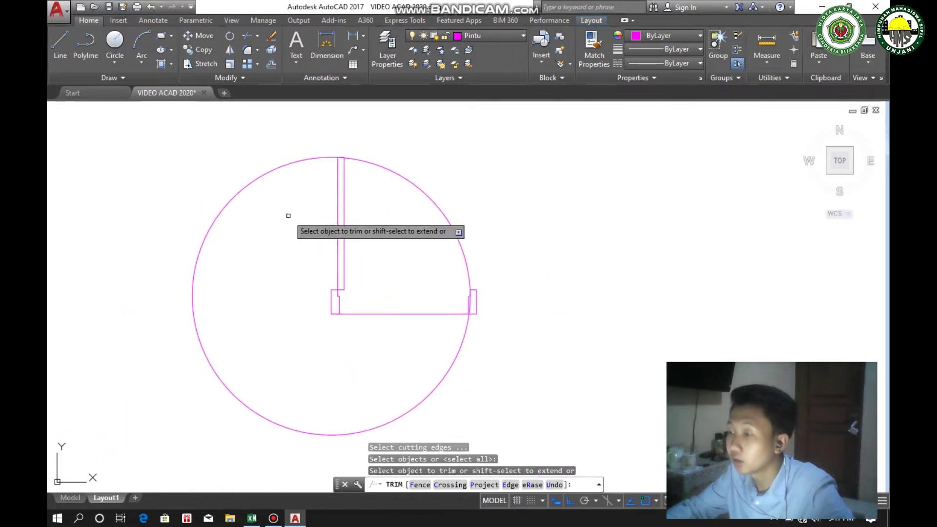
left_click(288, 215)
left_click(224, 180)
scroll(479, 313, "up", 2)
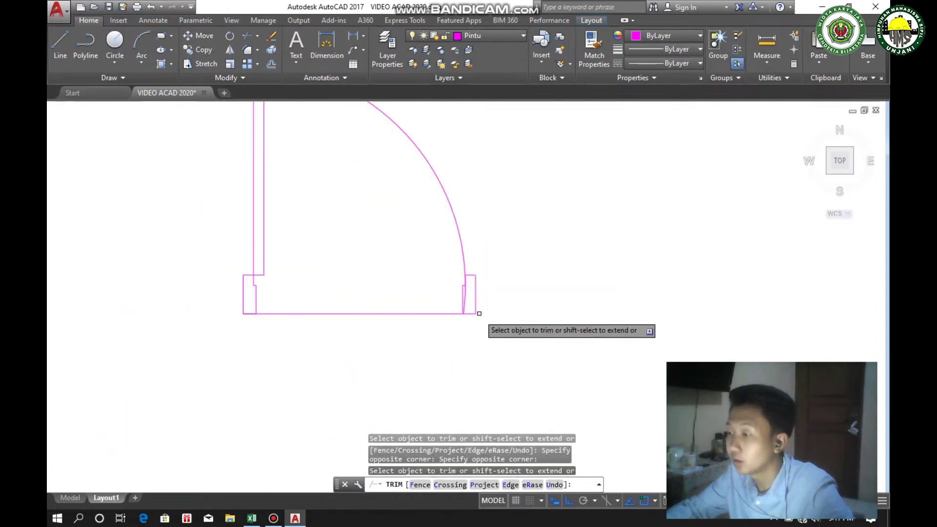
scroll(479, 313, "up", 2)
scroll(403, 268, "down", 2)
scroll(281, 261, "up", 2)
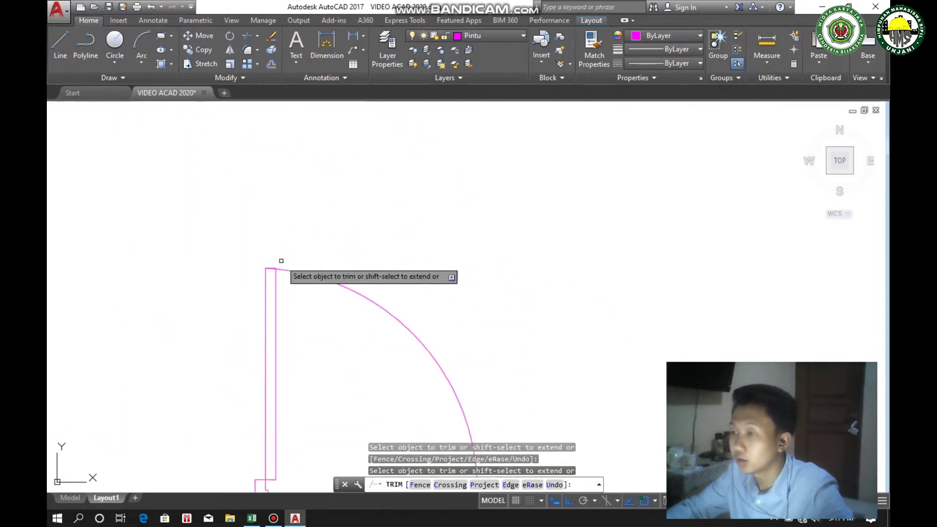
Trim the door leaf's top edge where it projects above the swing arc
scroll(281, 261, "up", 2)
scroll(272, 336, "up", 2)
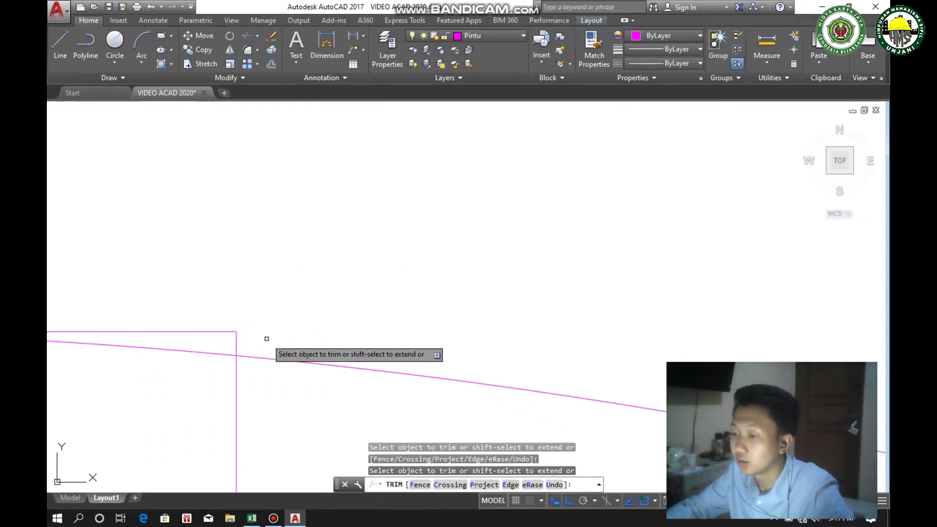
left_click(211, 310)
left_click(299, 370)
scroll(299, 371, "down", 4)
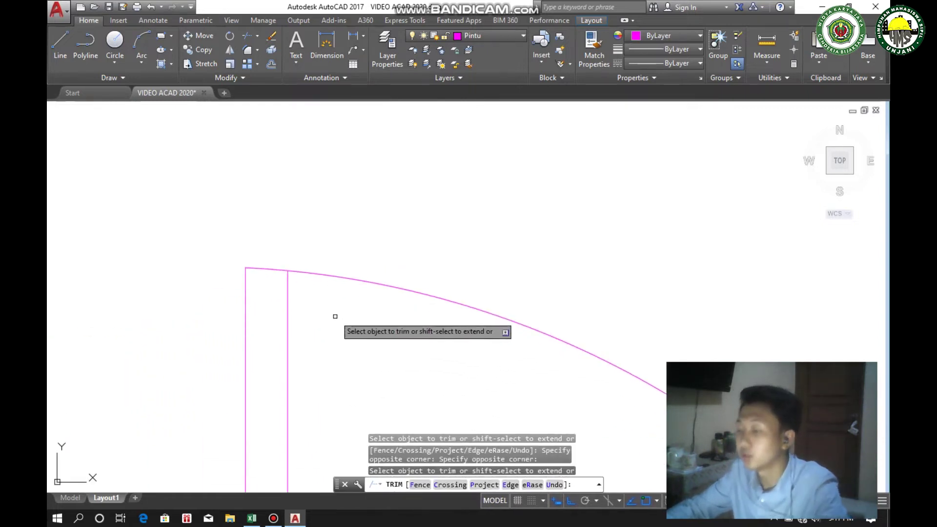
scroll(336, 316, "down", 7)
key("Escape")
mouse_move(403, 298)
middle_mouse_down()
mouse_move(406, 305)
mouse_move(405, 292)
middle_mouse_up()
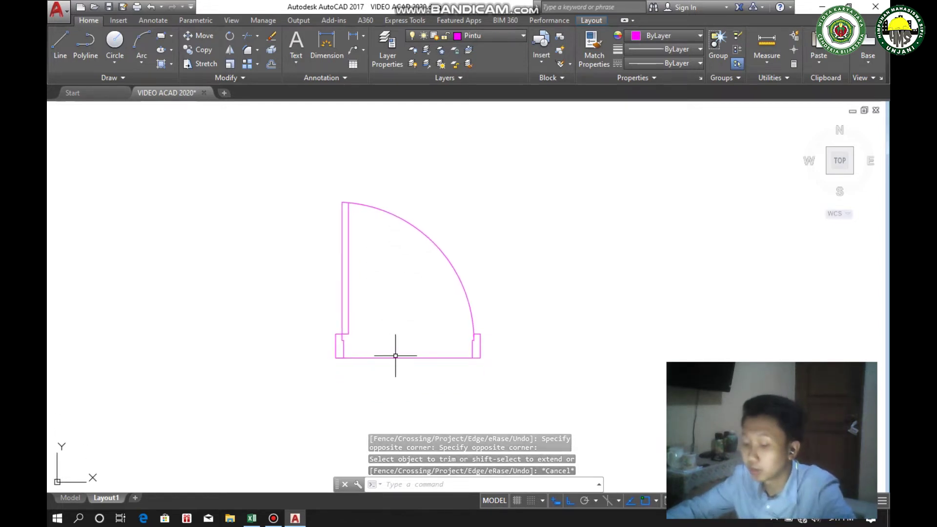
Measure the door's overall width between the frames' outer lower corners with a linear dimension, without placing it
type("dli")
key("Return")
scroll(356, 365, "up", 4)
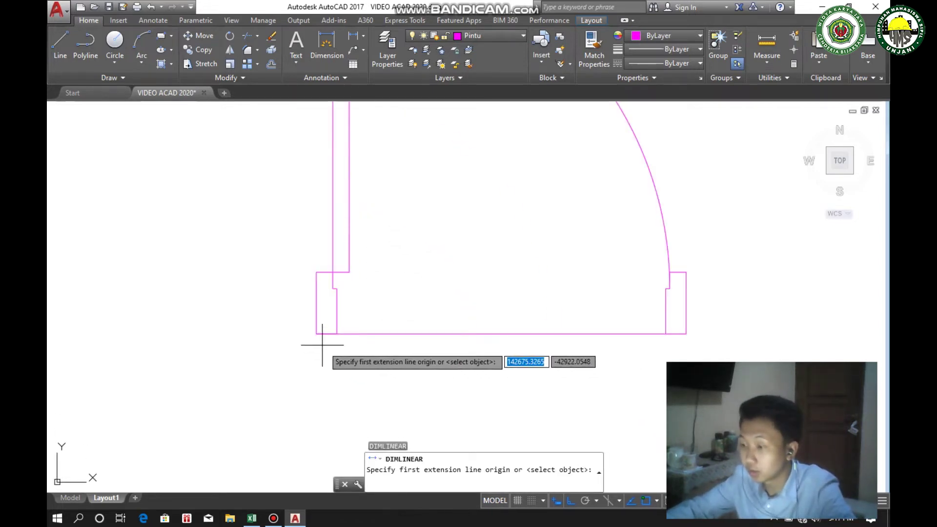
left_click(317, 333)
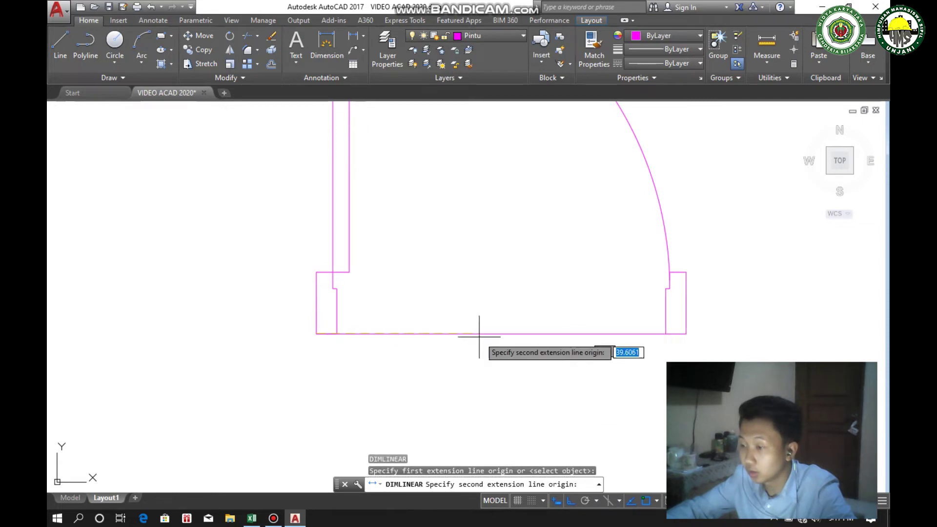
left_click(686, 333)
scroll(654, 361, "down", 4)
key("Escape")
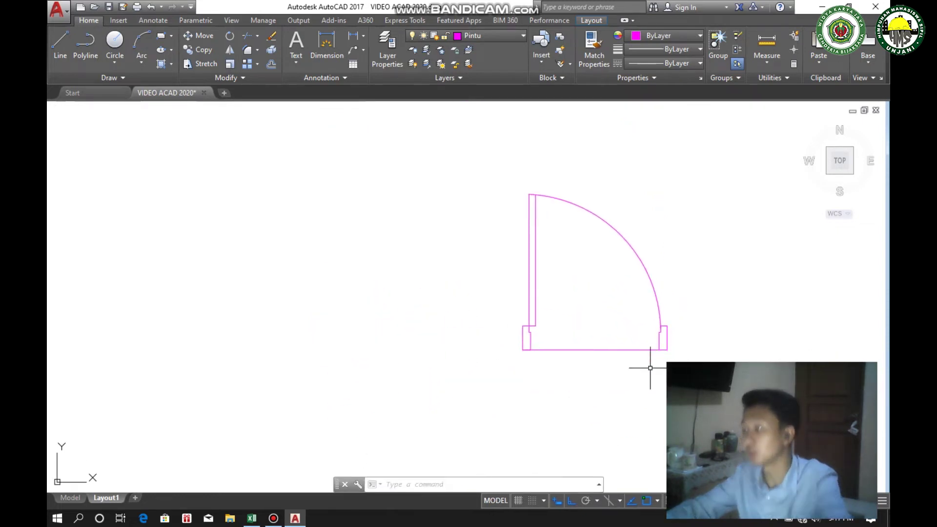
Examine the Pdd double-door reference symbol in the legend, comparing its leaves, arcs and frames with the P80 door
scroll(613, 356, "down", 2)
middle_click_drag(590, 356, 460, 332)
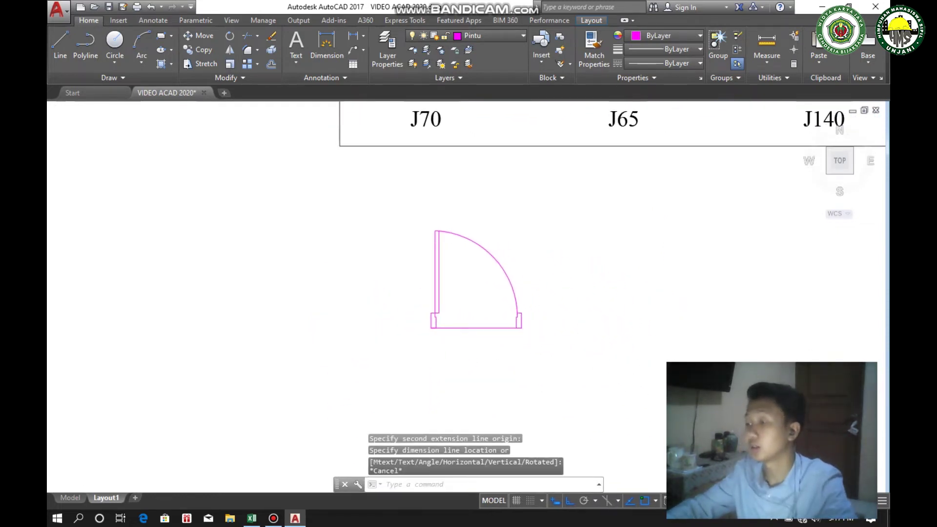
middle_click_drag(512, 371, 464, 365)
scroll(435, 345, "down", 1)
mouse_move(448, 274)
middle_mouse_down()
mouse_move(447, 286)
mouse_move(388, 322)
middle_mouse_up()
scroll(391, 293, "down", 2)
scroll(404, 244, "up", 2)
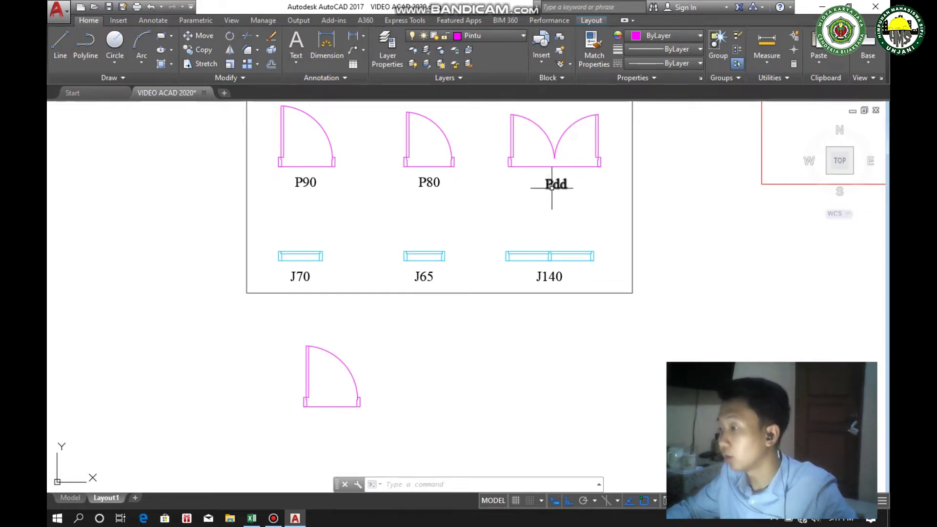
scroll(539, 202, "up", 3)
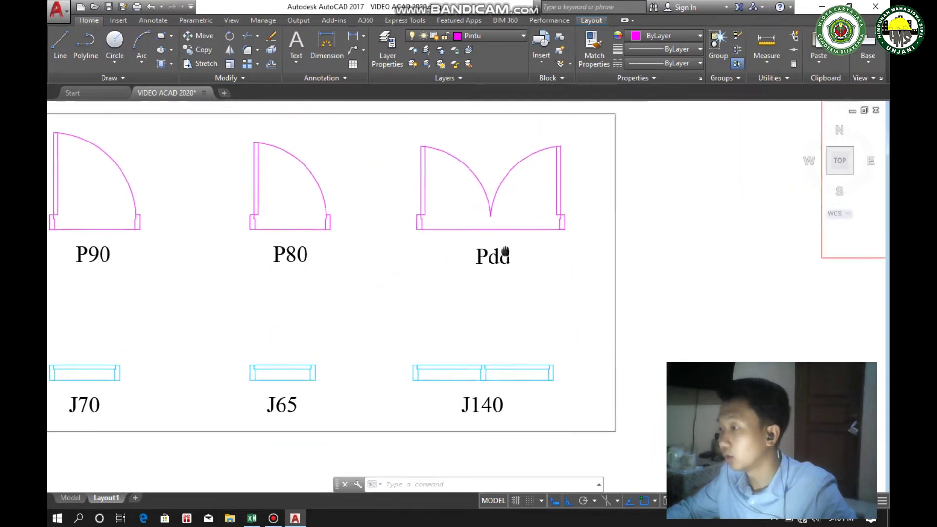
scroll(494, 186, "up", 2)
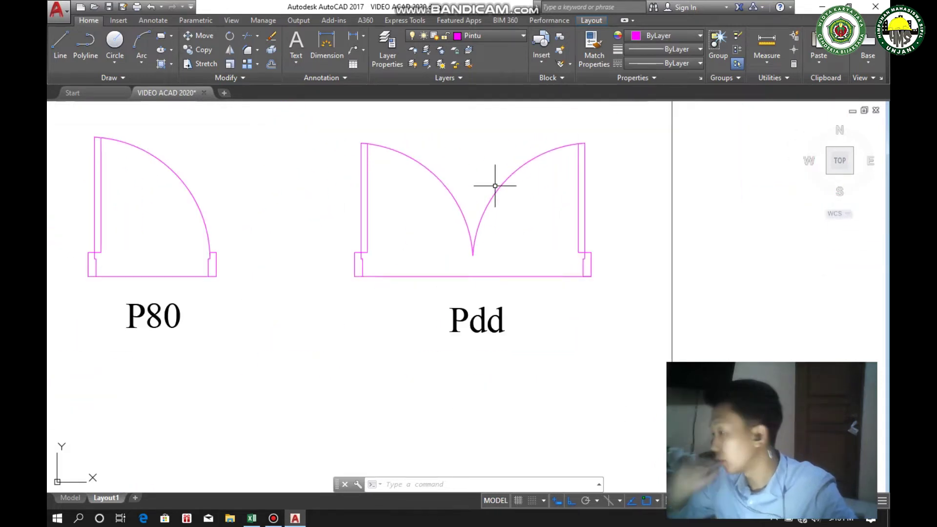
scroll(366, 152, "up", 2)
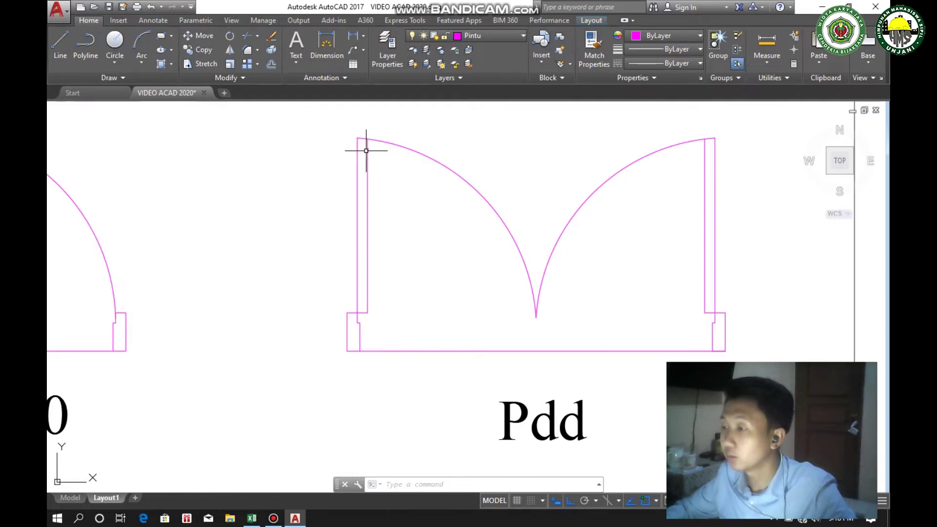
scroll(366, 150, "down", 2)
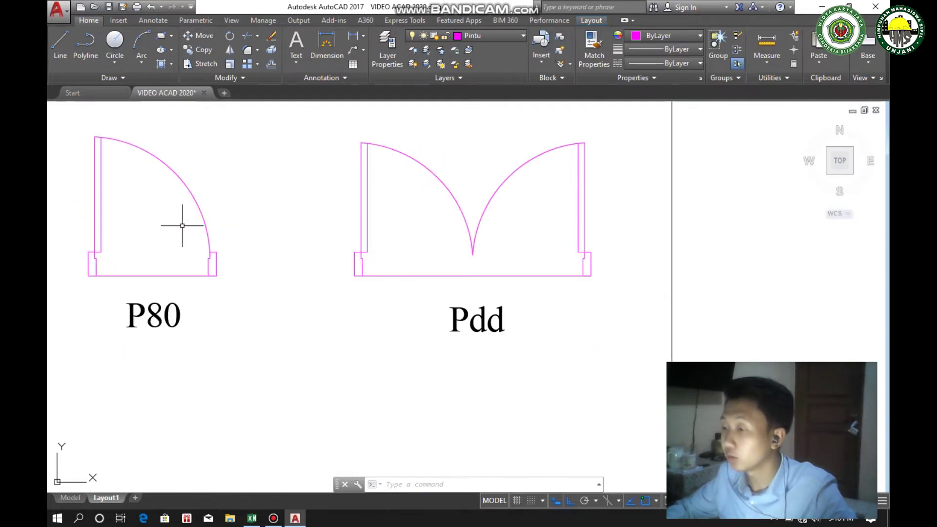
scroll(560, 251, "down", 4)
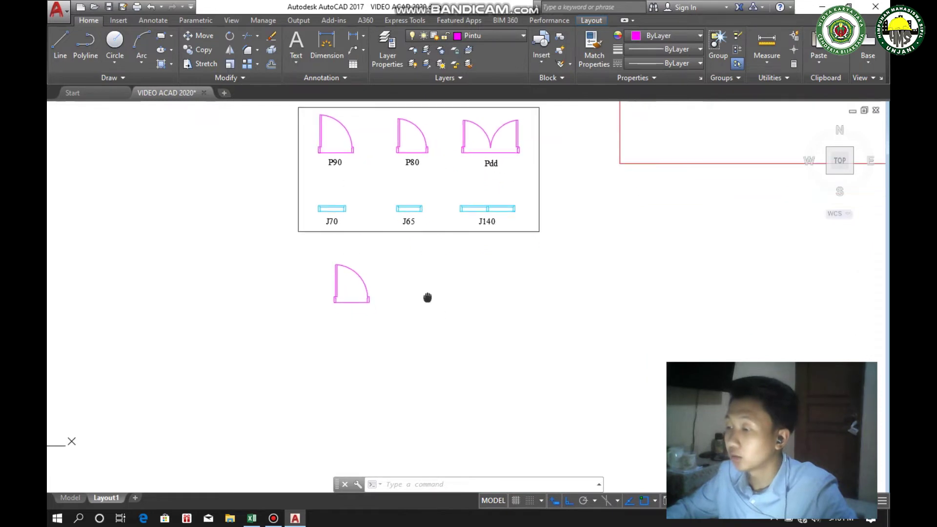
Copy the new door's left frame profile horizontally to the right by about 150, clear of the door
scroll(426, 296, "up", 3)
scroll(249, 267, "up", 5)
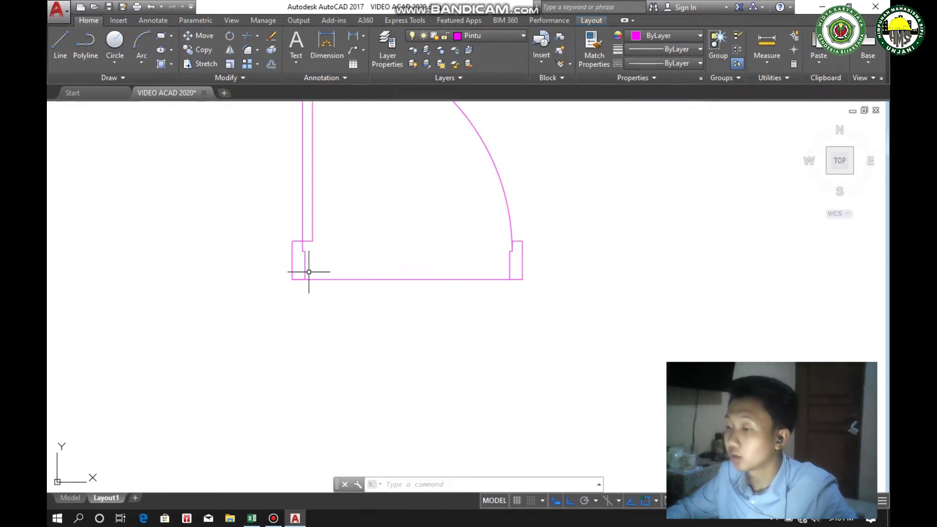
left_click(323, 267)
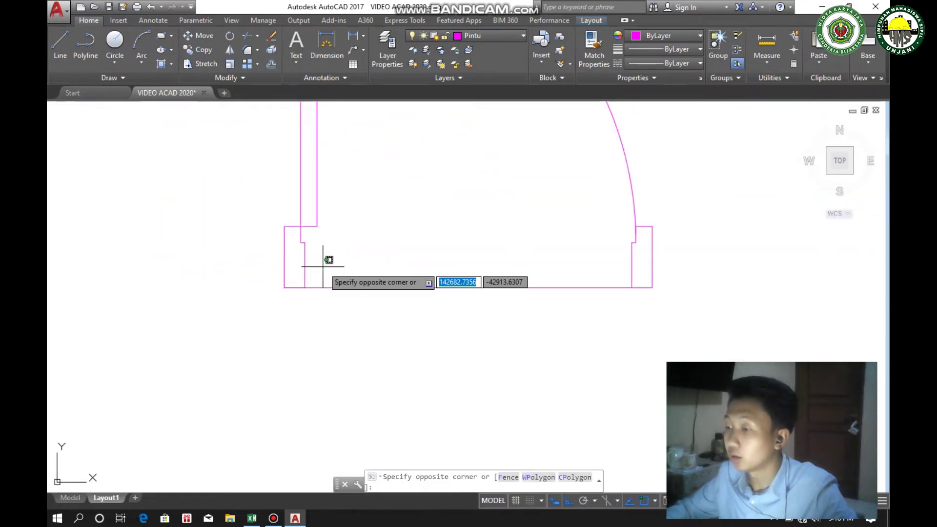
left_click(264, 238)
scroll(297, 240, "up", 2)
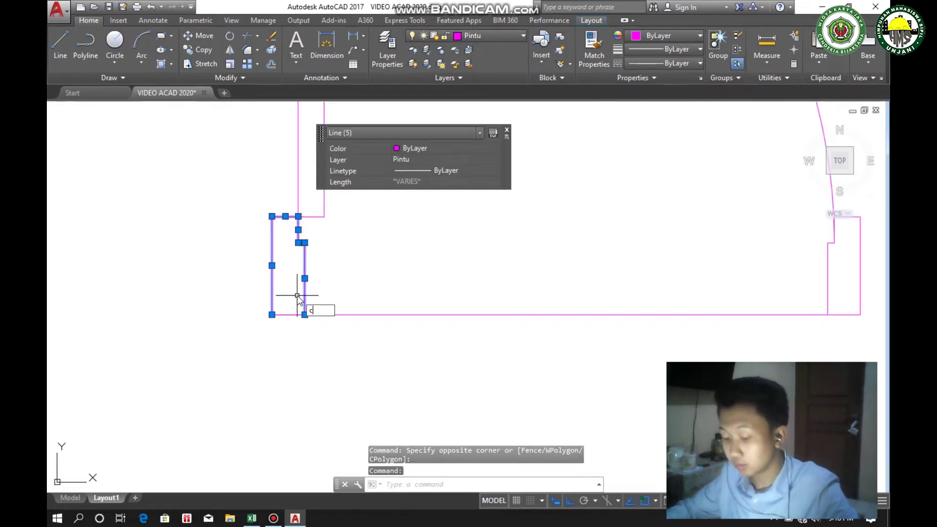
type("o")
key("Return")
left_click(352, 269)
scroll(717, 274, "down", 5)
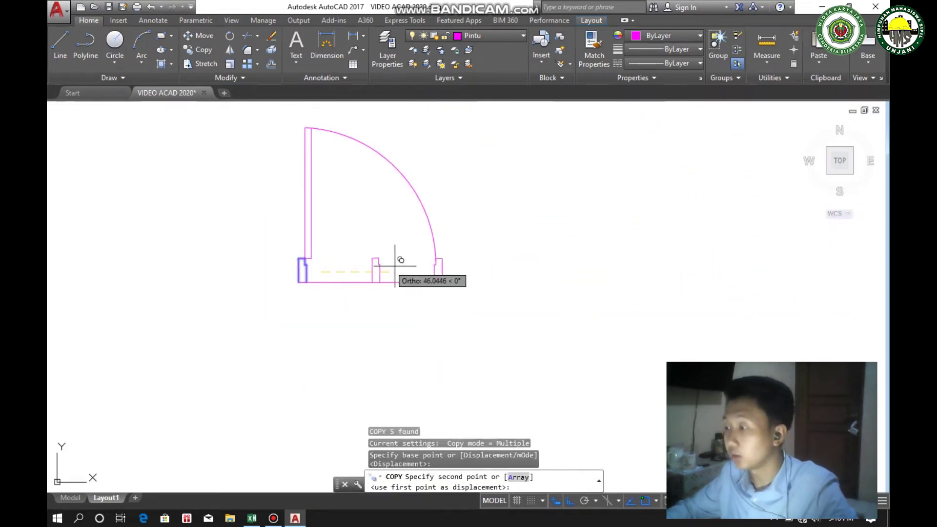
middle_click_drag(519, 277, 335, 278)
left_click(382, 272)
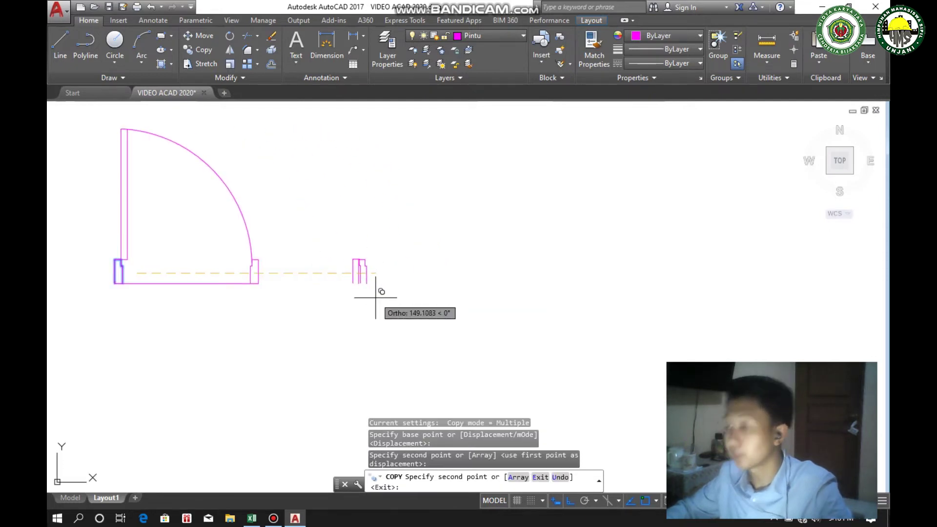
key("Escape")
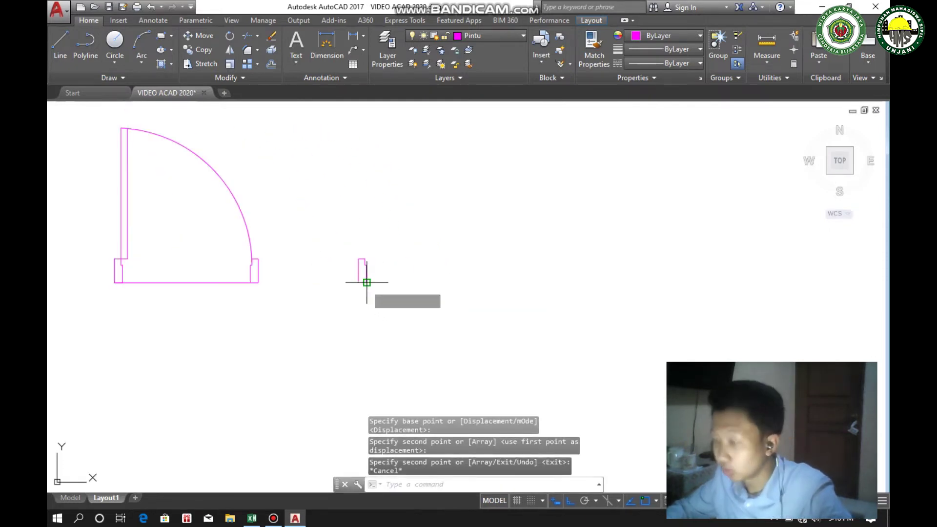
Draw a 150-long horizontal line to the right from the copied frame's lower outer corner
type("l")
key("Return")
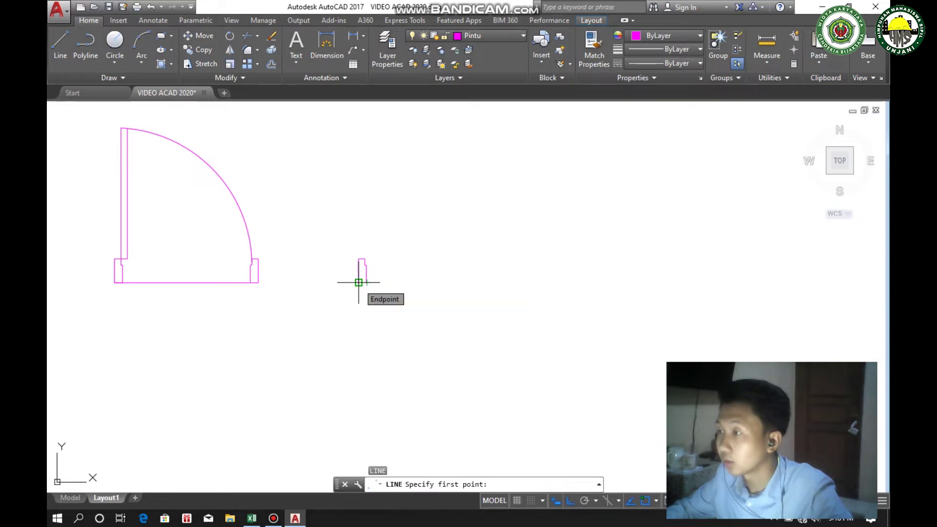
scroll(351, 300, "up", 4)
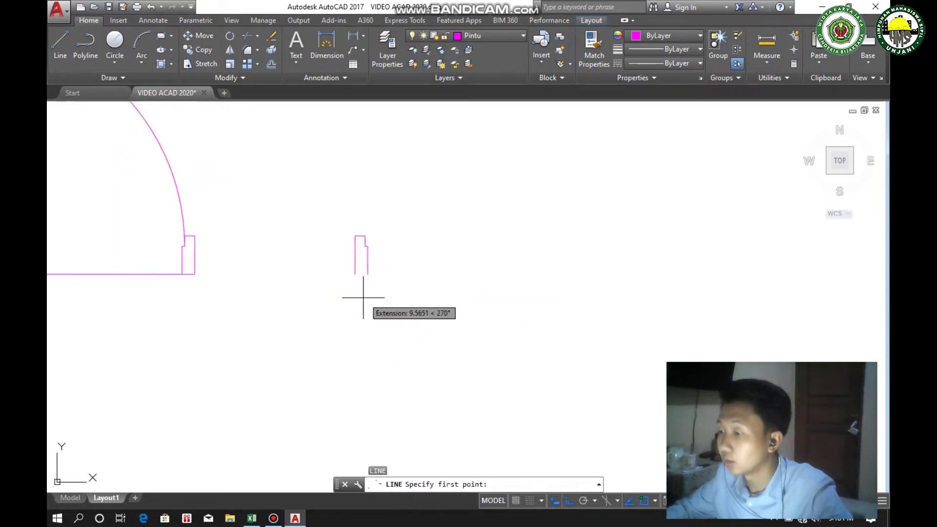
left_click(349, 260)
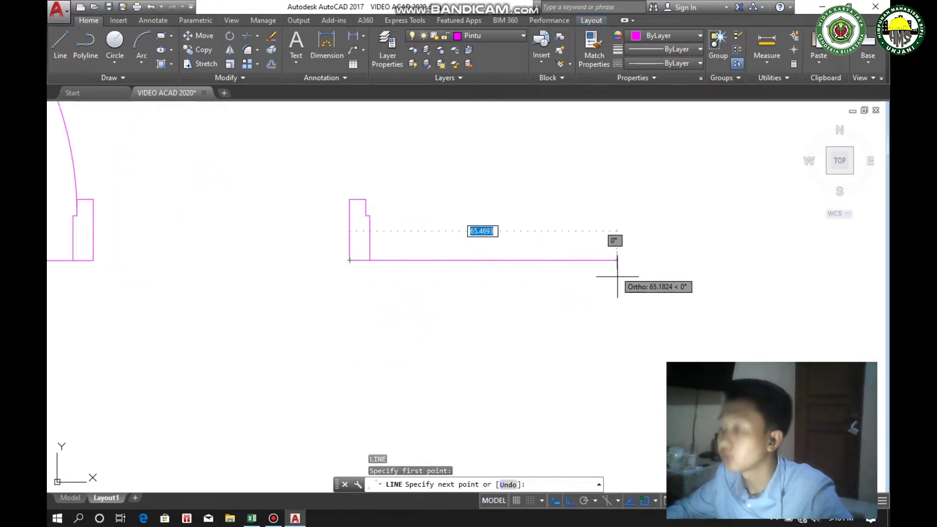
type("150")
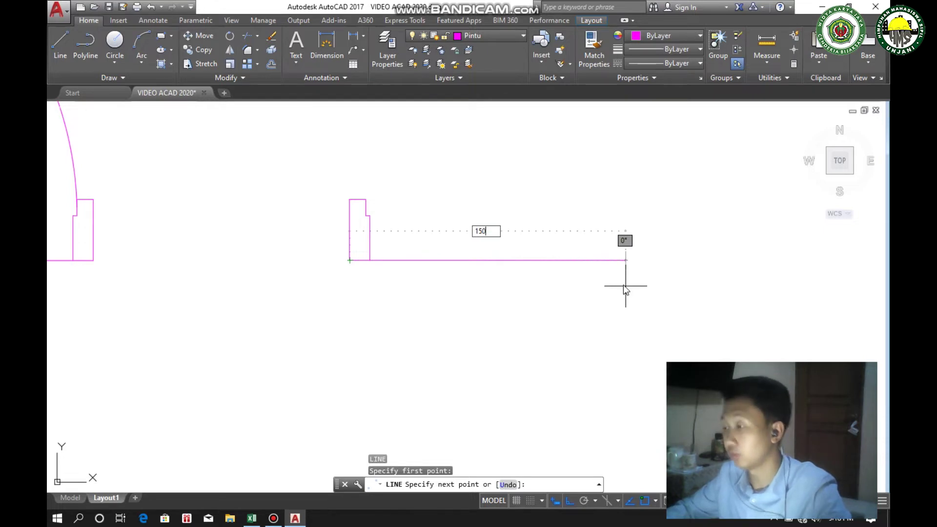
key("Return")
scroll(642, 299, "down", 4)
middle_click_drag(642, 299, 599, 290)
scroll(599, 289, "down", 2)
key("Escape")
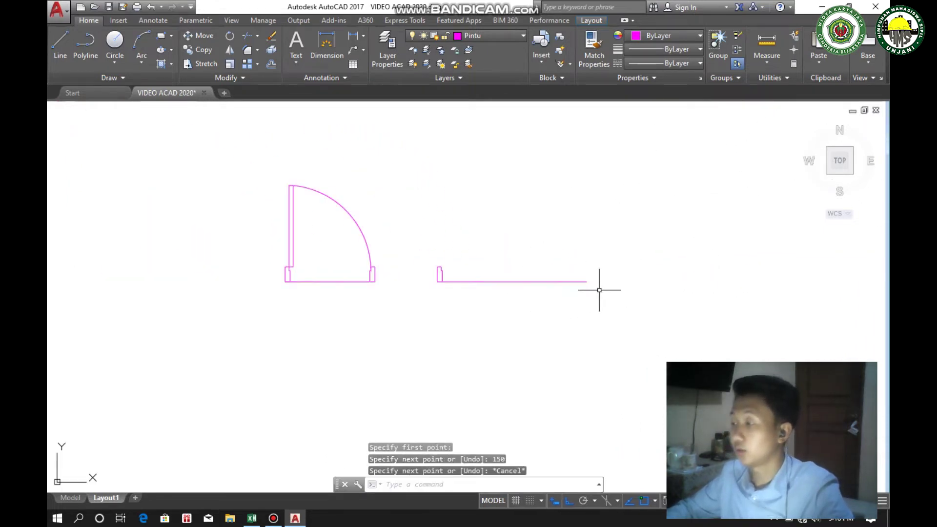
Mirror the copied frame about a vertical axis through the base line's midpoint, keeping the original
scroll(593, 287, "up", 2)
scroll(390, 264, "up", 2)
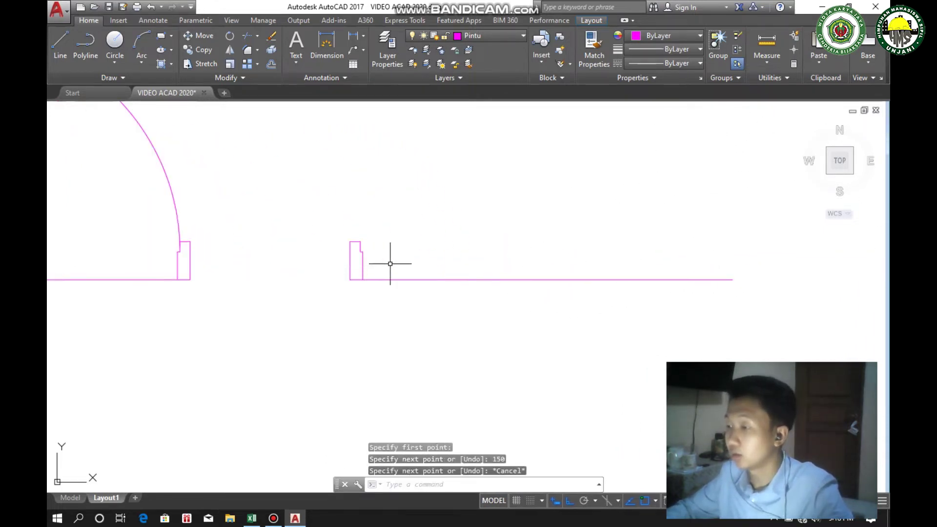
left_click(386, 262)
left_click(331, 227)
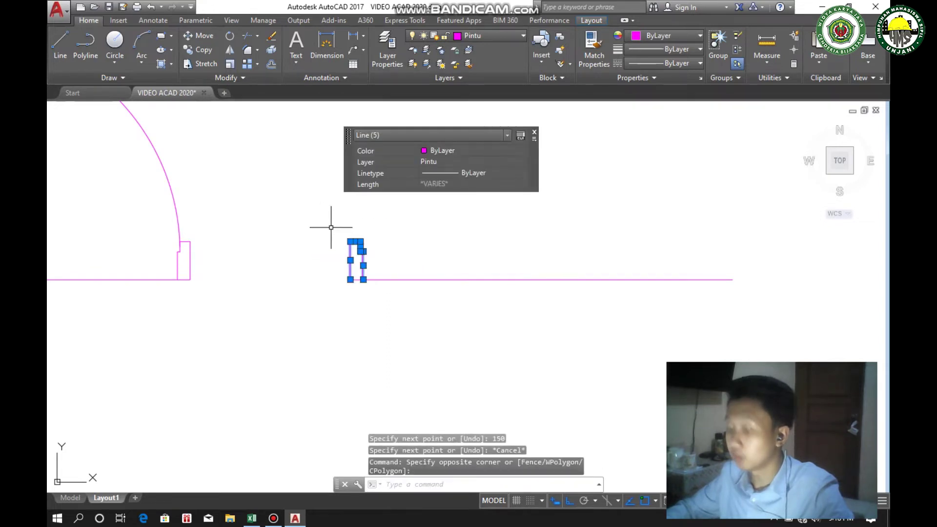
type("mi")
key("Return")
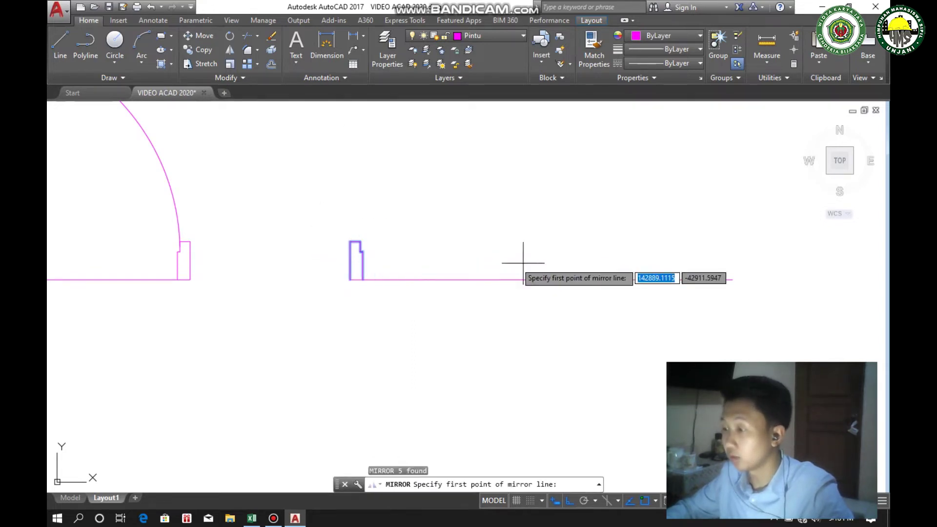
left_click(544, 279)
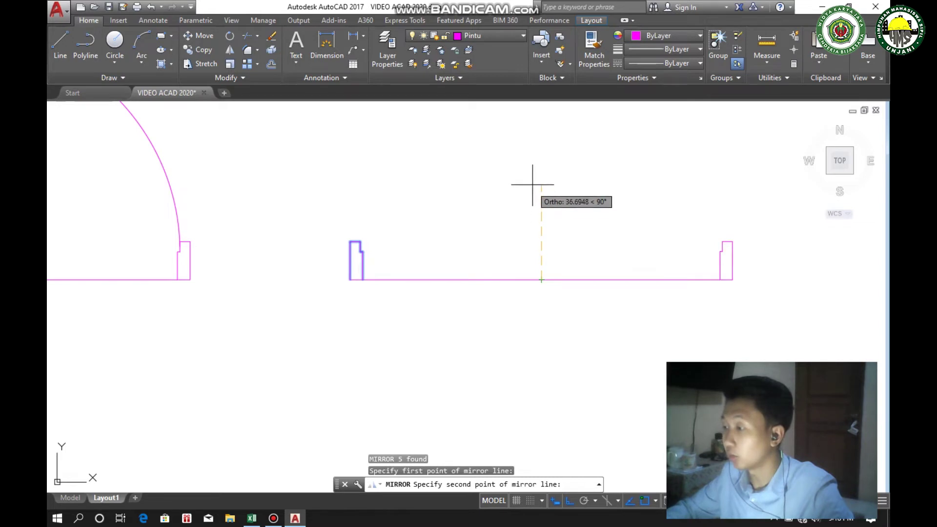
left_click(534, 154)
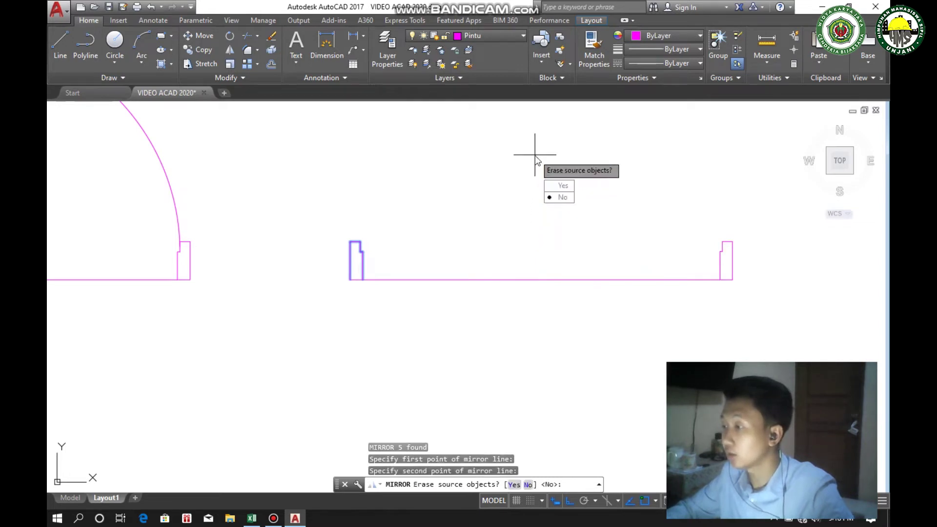
key("Return")
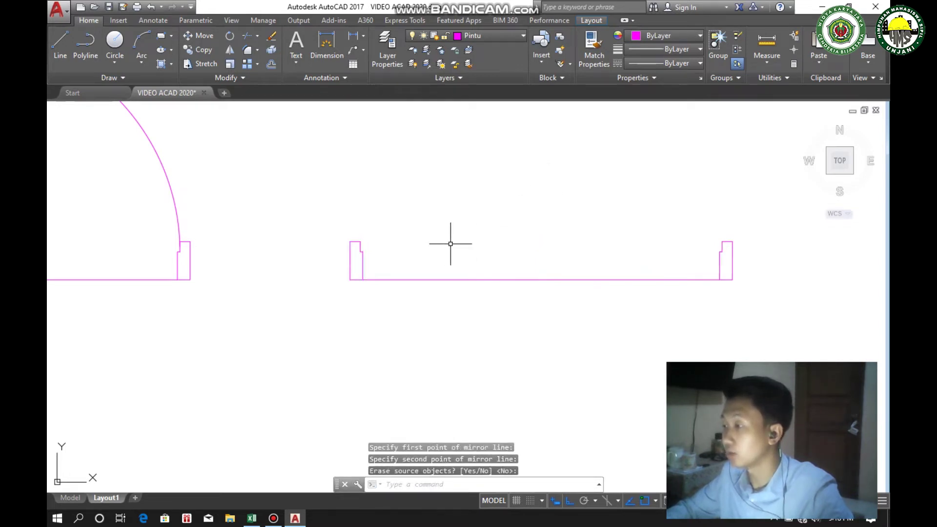
scroll(428, 244, "down", 2)
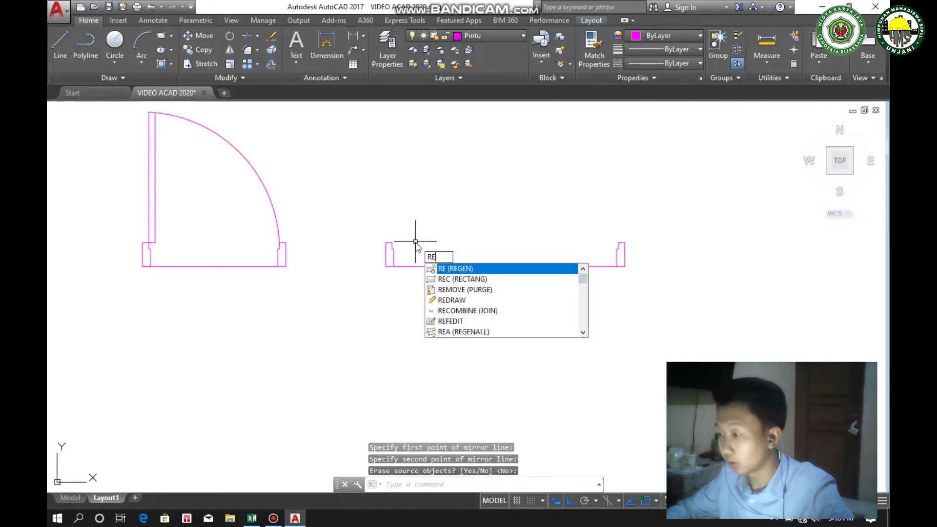
key("Escape")
scroll(626, 262, "up", 2)
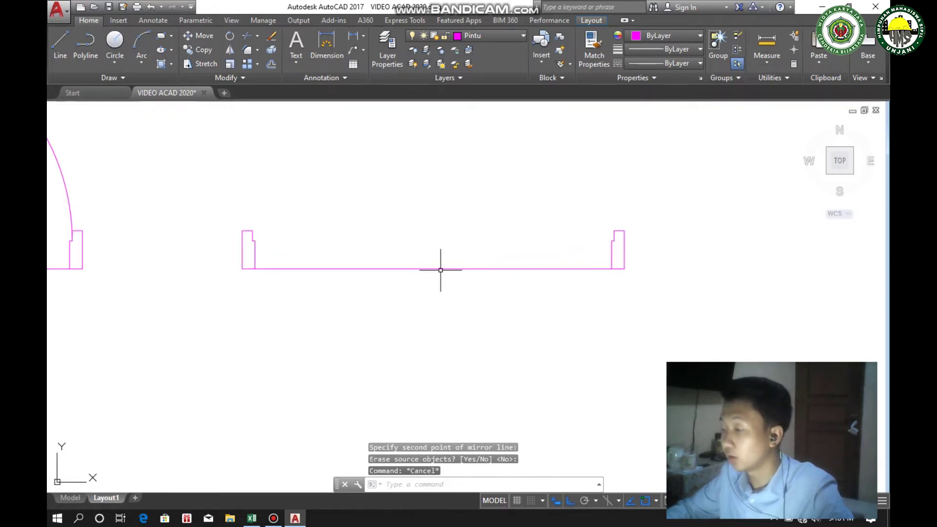
middle_click_drag(60, 255, 109, 251)
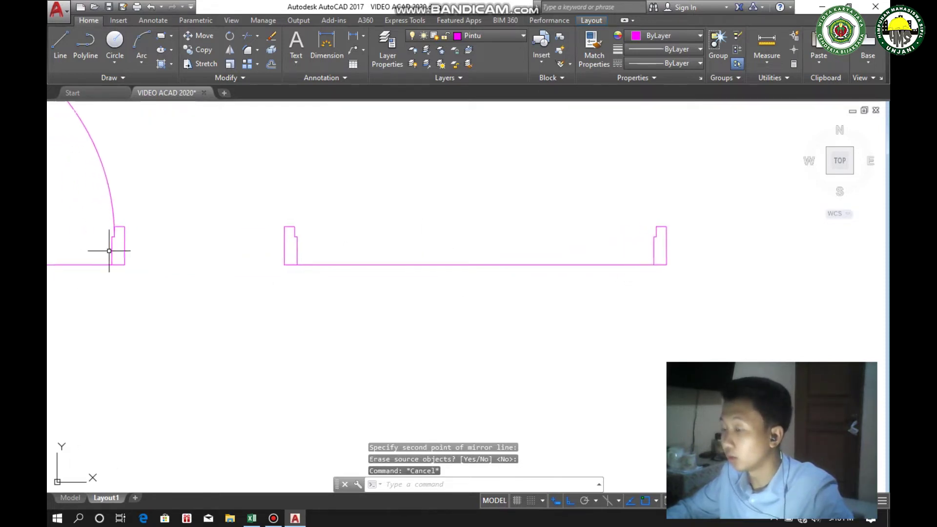
middle_click_drag(702, 255, 669, 247)
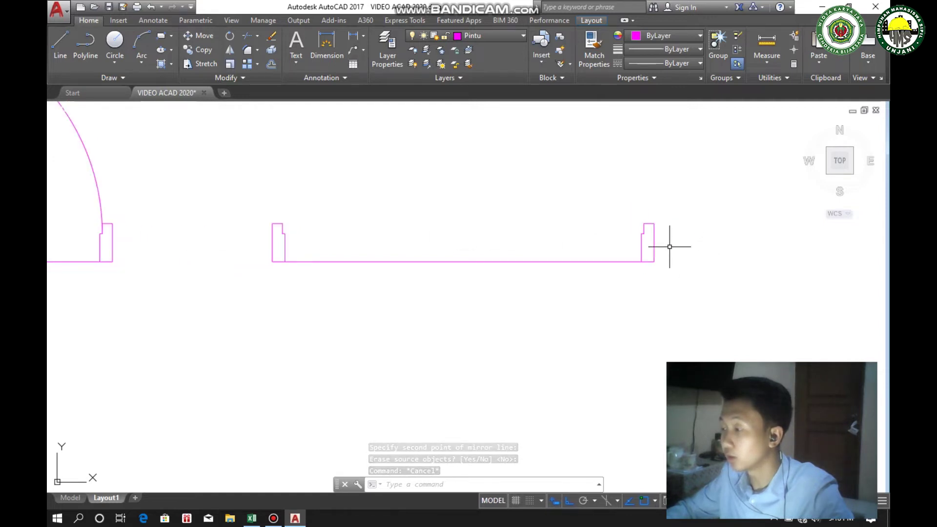
left_click(668, 246)
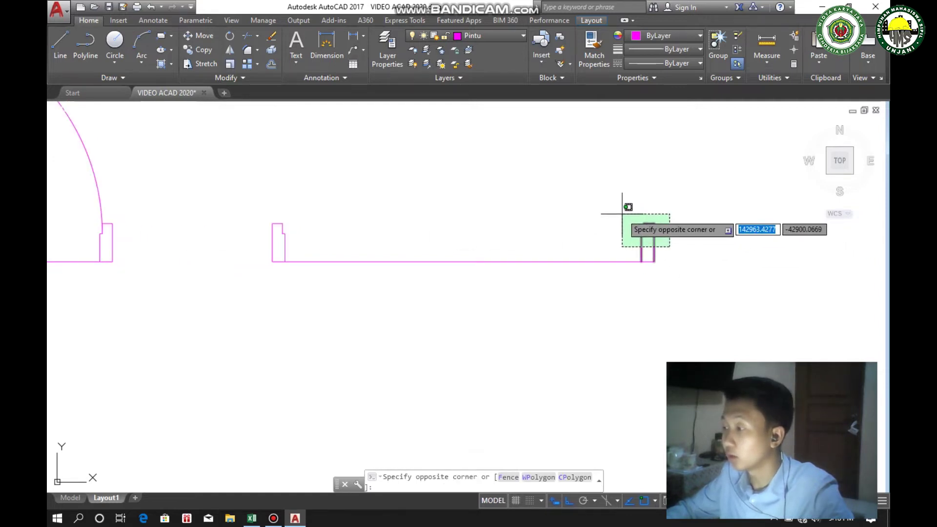
key("Escape")
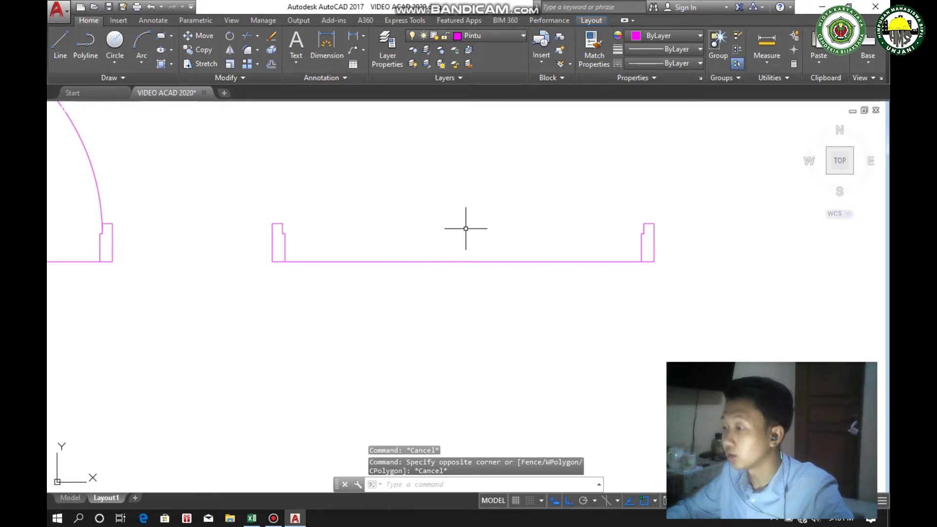
left_click(676, 239)
left_click(610, 211)
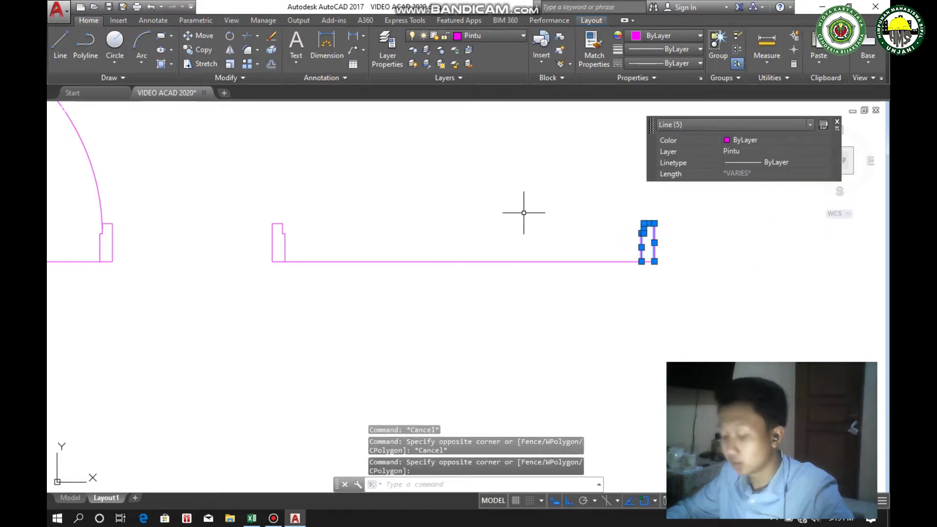
type("co")
key("Return")
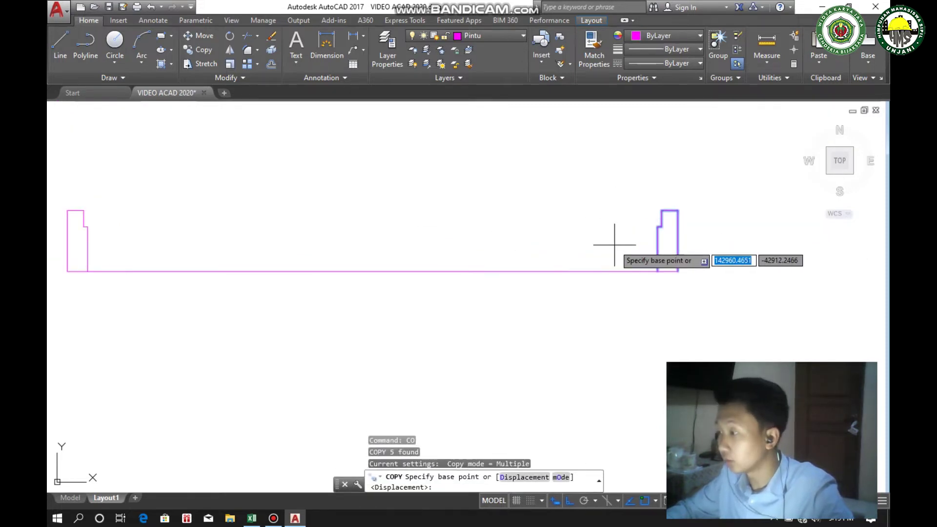
scroll(647, 263, "up", 2)
key("Escape")
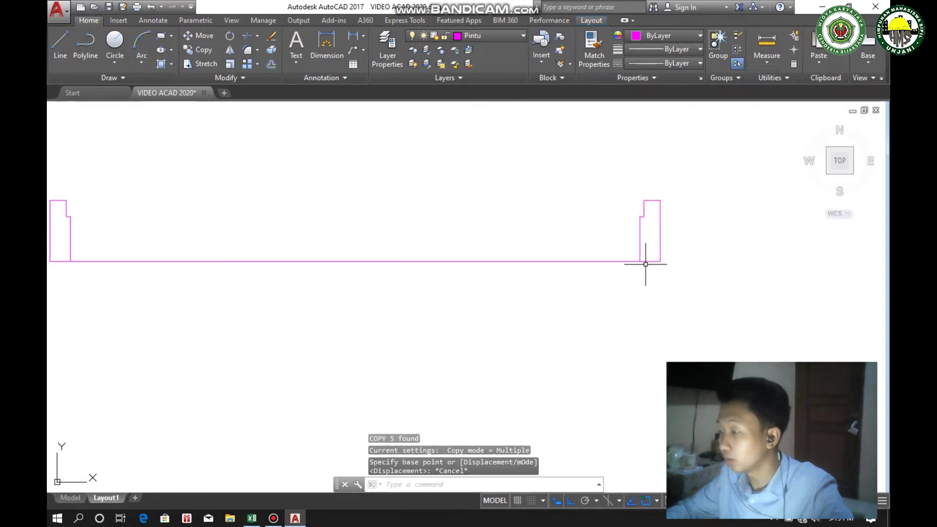
Draw a 5-long horizontal line closing the right frame's base from its inner to its outer lower corner
type("l")
key("Return")
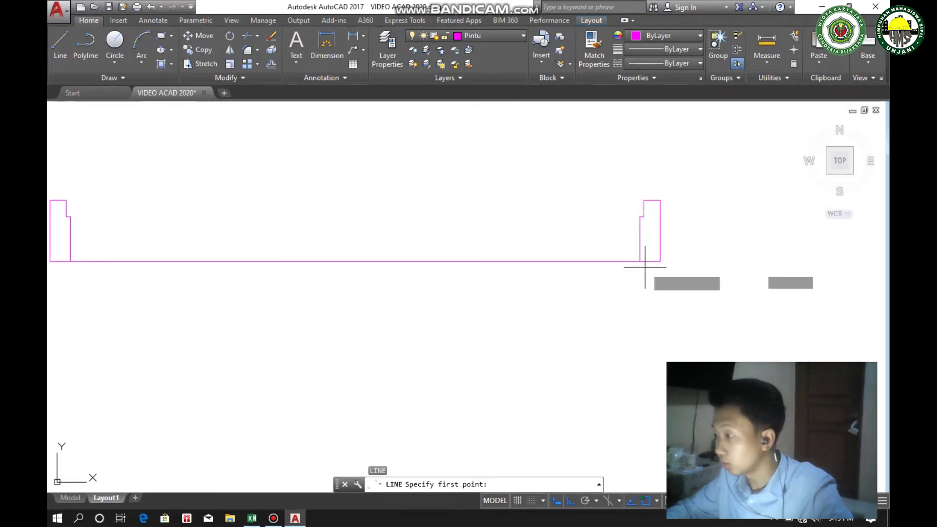
left_click(639, 261)
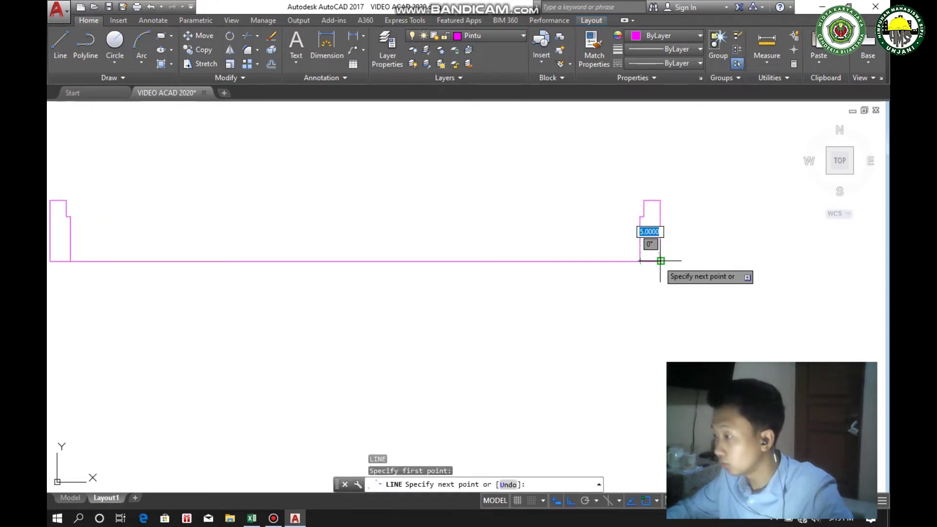
key("Escape")
Copy the right frame profile from its base midpoint to the midpoint of the door's long base line
left_click(677, 240)
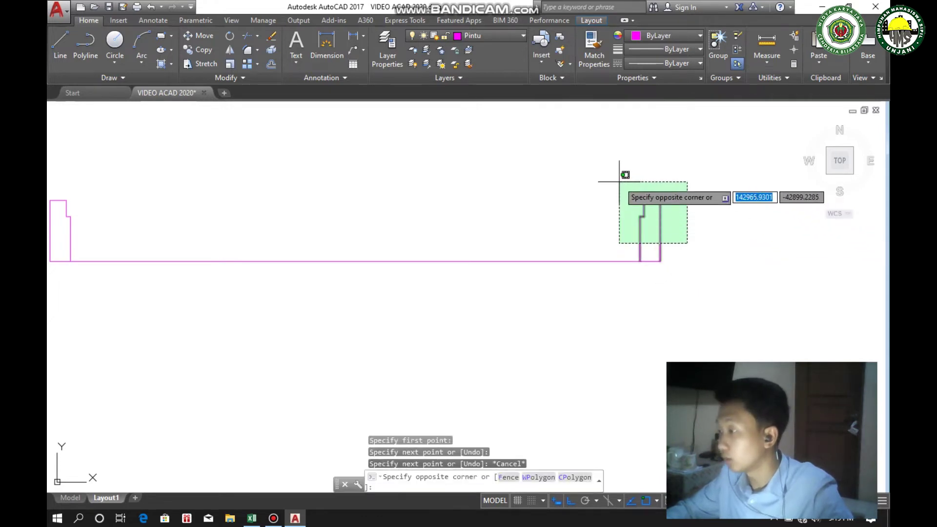
left_click(625, 222)
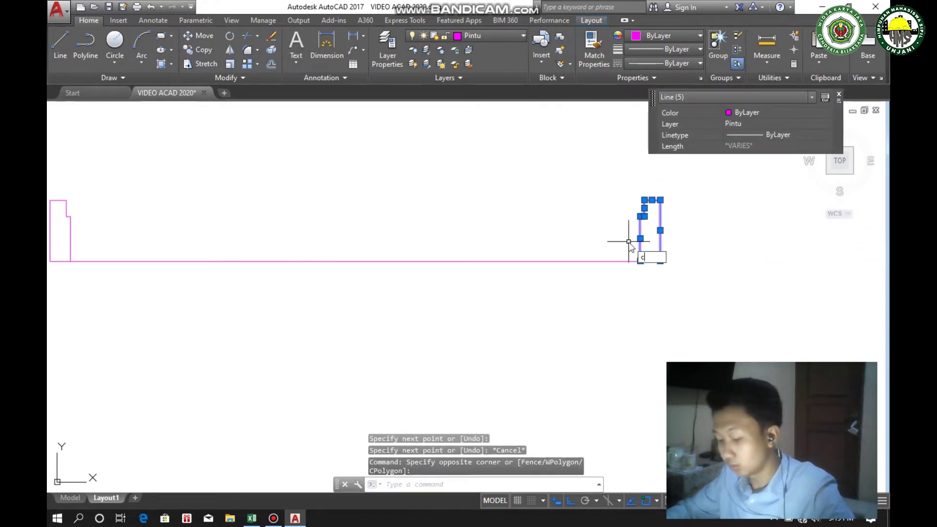
type("co")
key("Return")
left_click(650, 261)
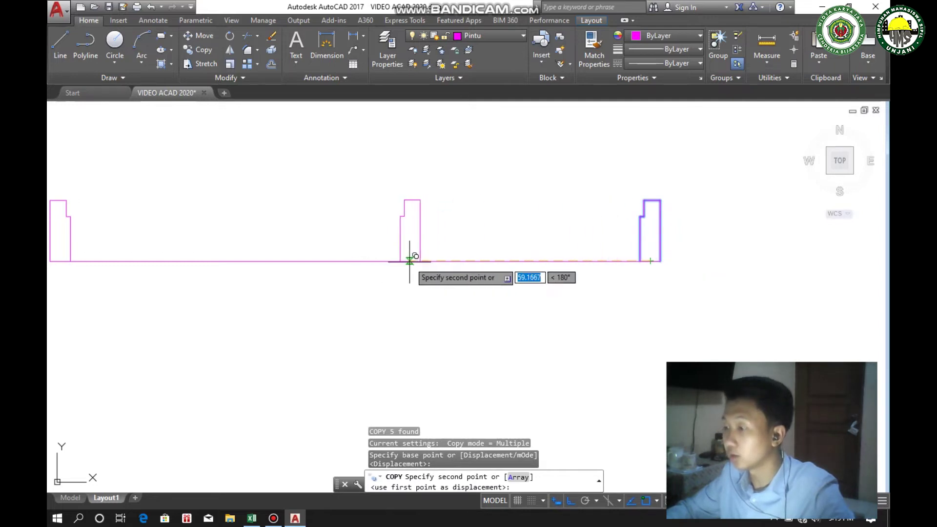
scroll(439, 259, "down", 2)
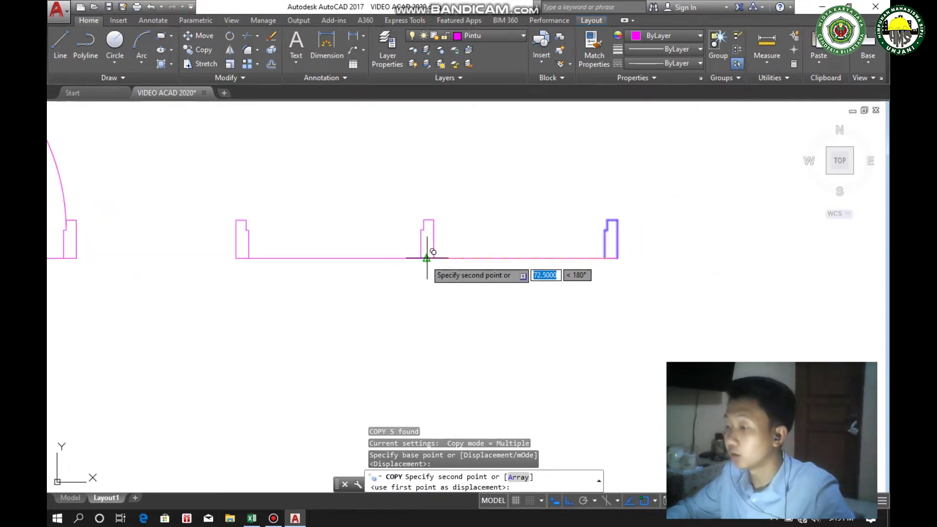
left_click(426, 258)
key("Escape")
scroll(437, 261, "up", 2)
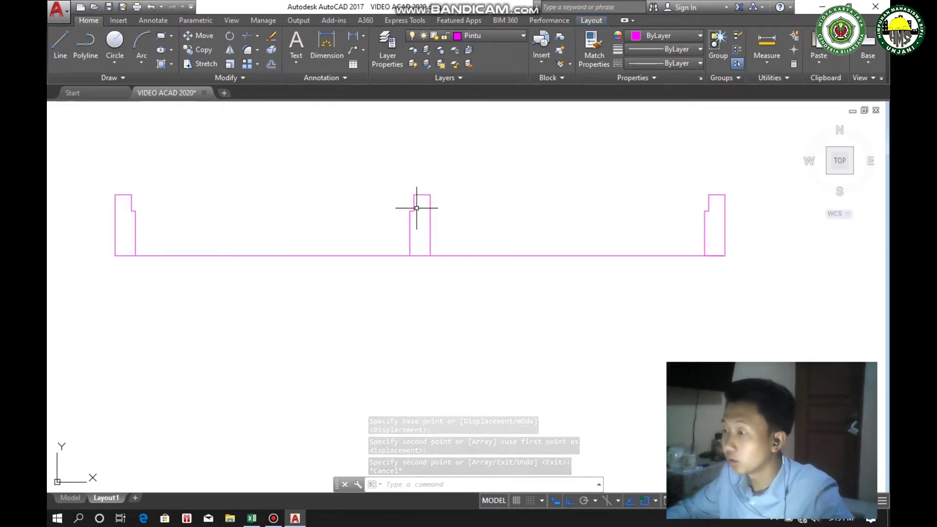
scroll(414, 206, "up", 2)
scroll(417, 212, "down", 2)
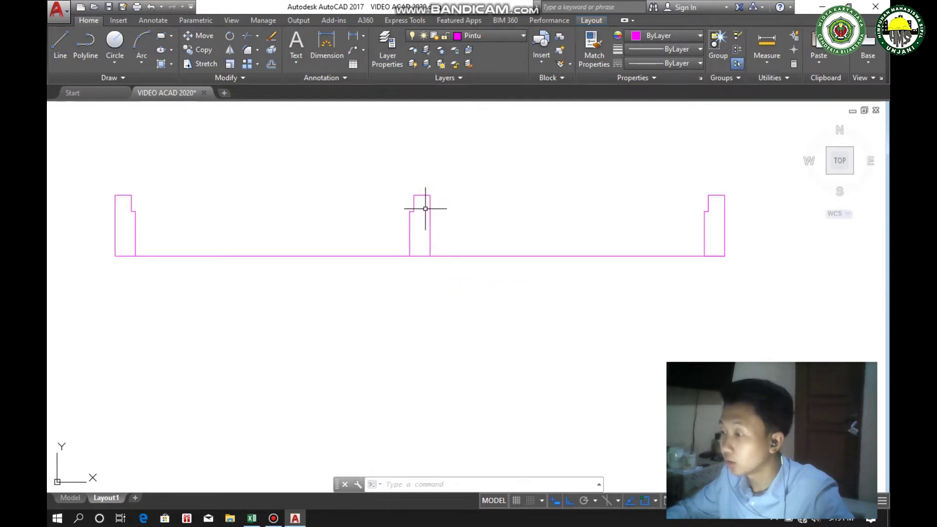
scroll(429, 211, "up", 2)
scroll(420, 211, "down", 2)
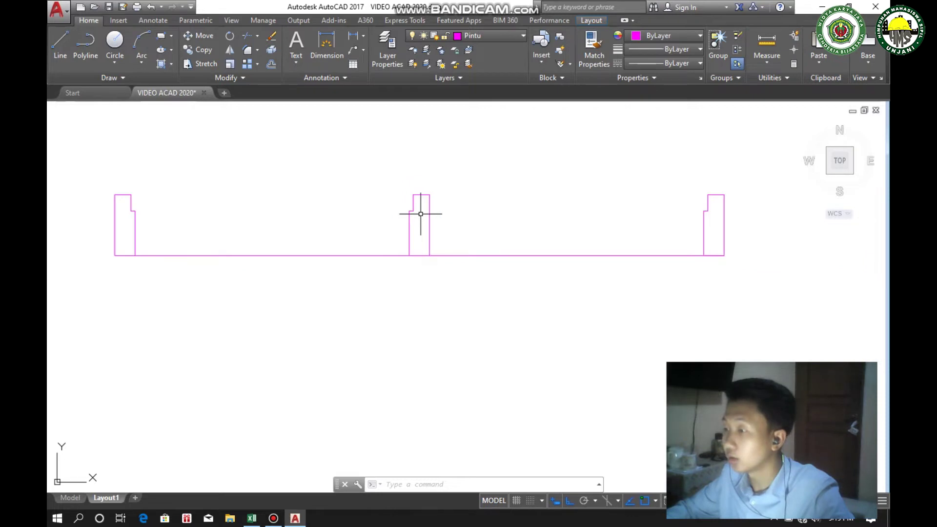
scroll(425, 195, "up", 1)
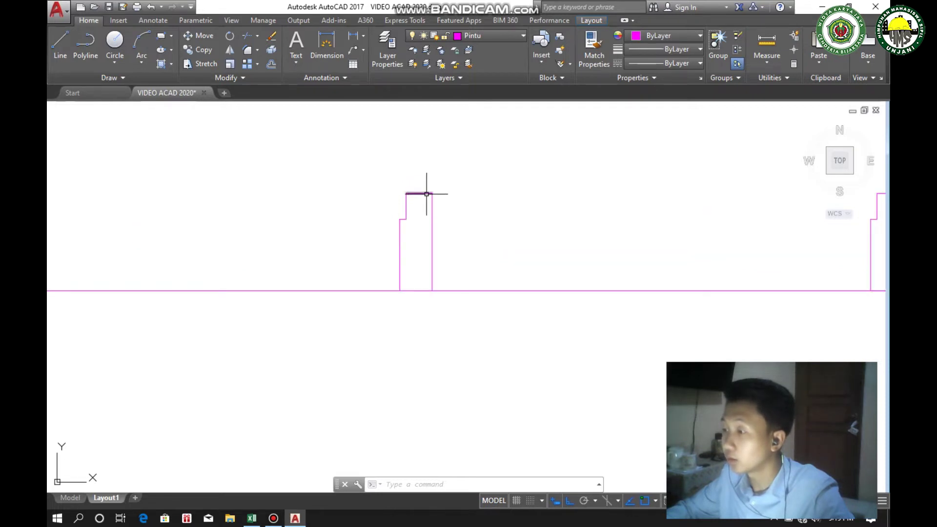
scroll(415, 222, "up", 1)
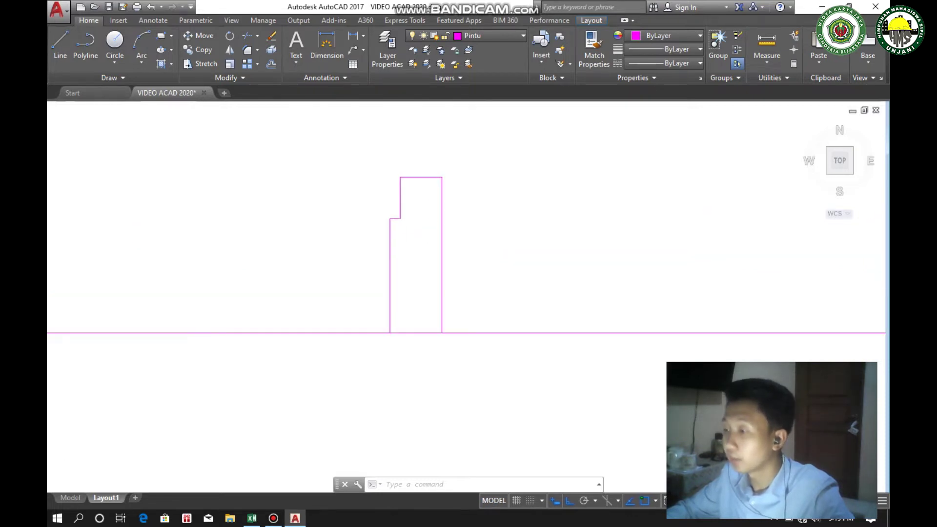
scroll(414, 217, "down", 1)
left_click(414, 221)
left_click(404, 212)
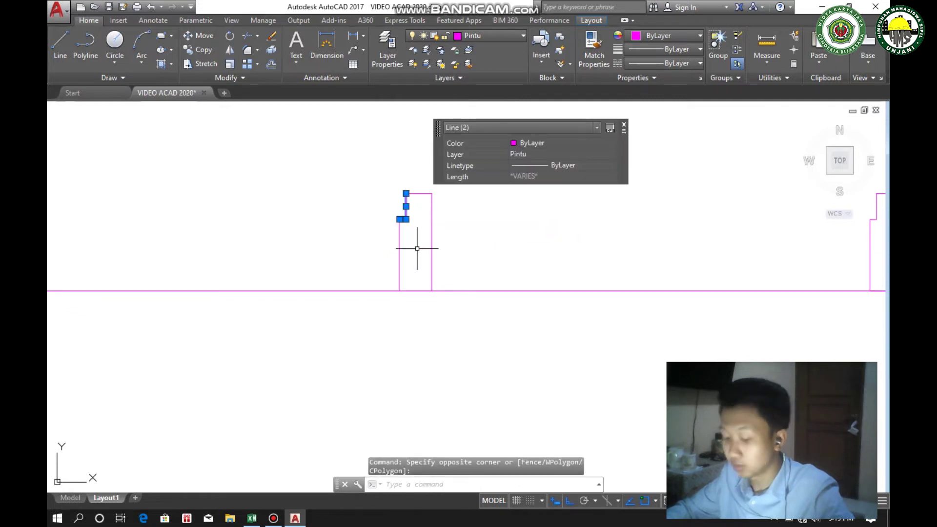
type("mi")
key("Return")
left_click(419, 193)
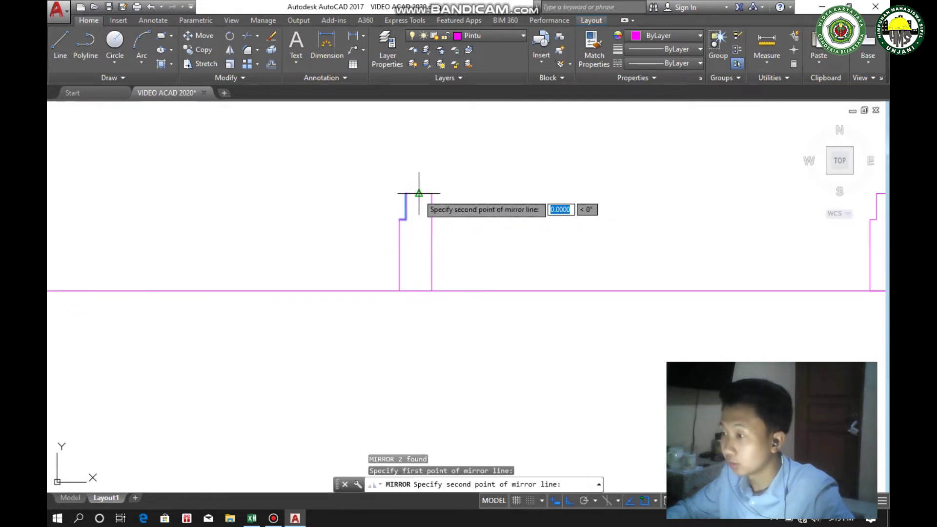
key("Escape")
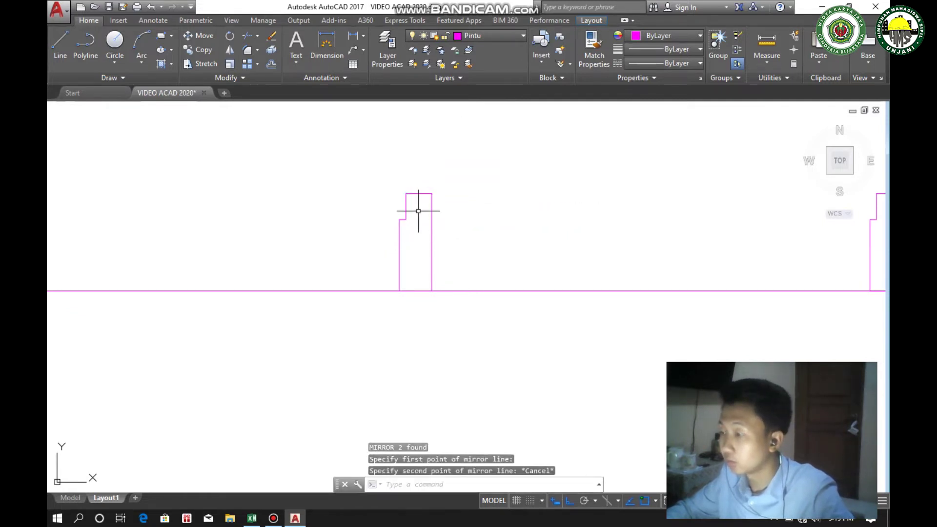
Mirror the middle frame's two notch lines about a vertical axis through its base midpoint, keeping the originals
left_click(414, 238)
left_click(415, 226)
left_click(413, 215)
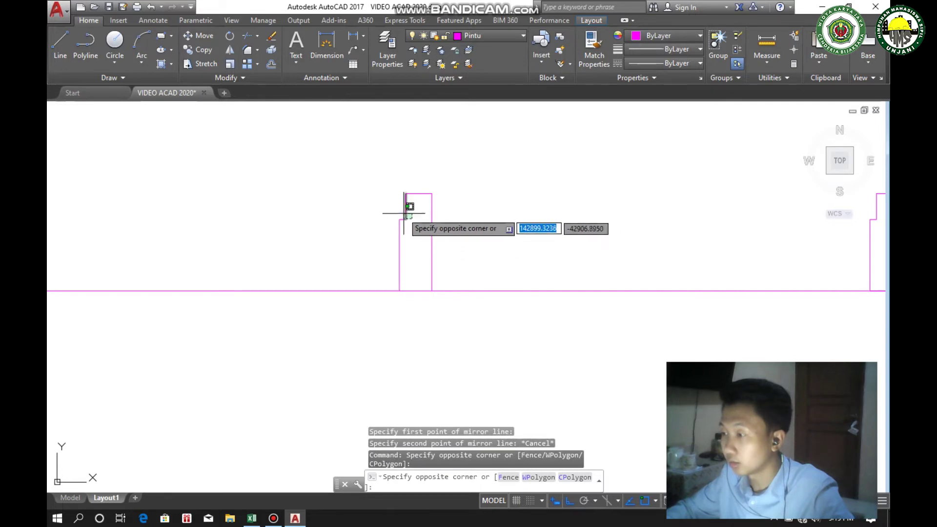
left_click(409, 213)
left_click(408, 210)
left_click(404, 222)
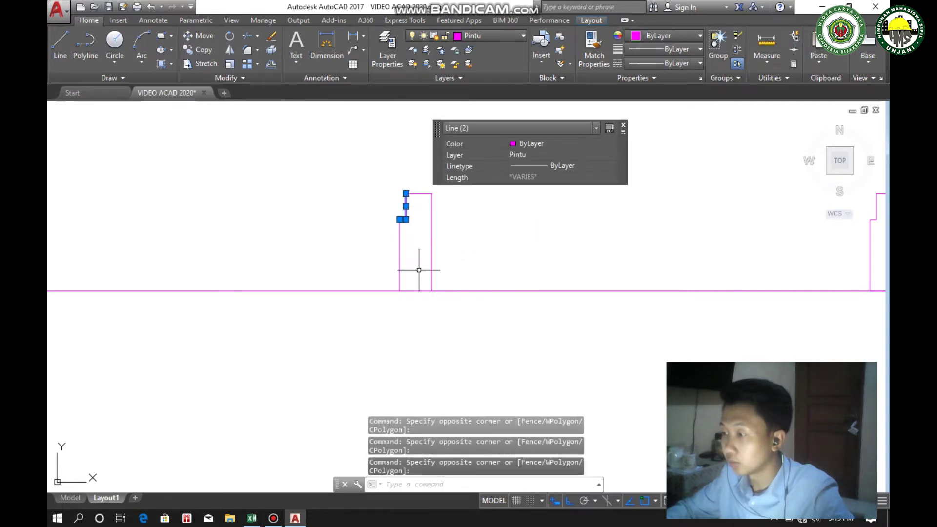
type("mi")
key("Return")
left_click(416, 290)
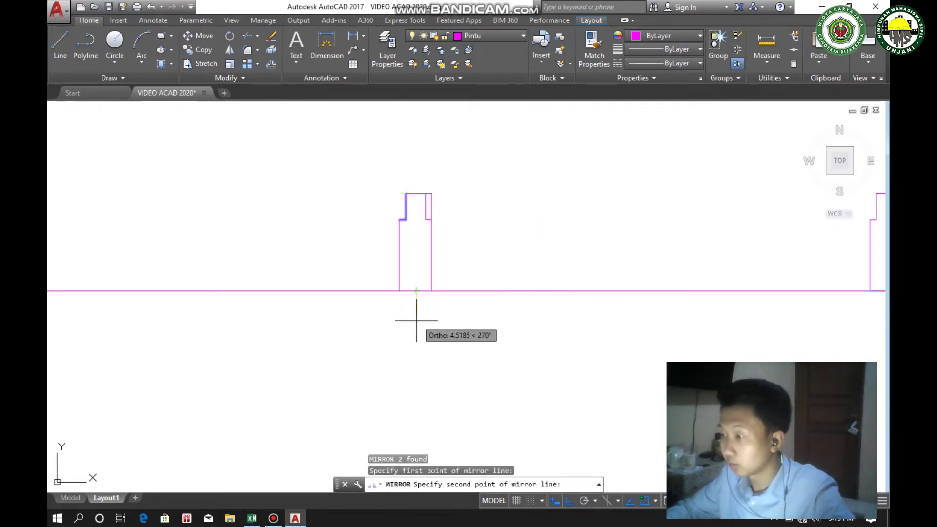
left_click(416, 320)
key("Return")
scroll(436, 205, "up", 2)
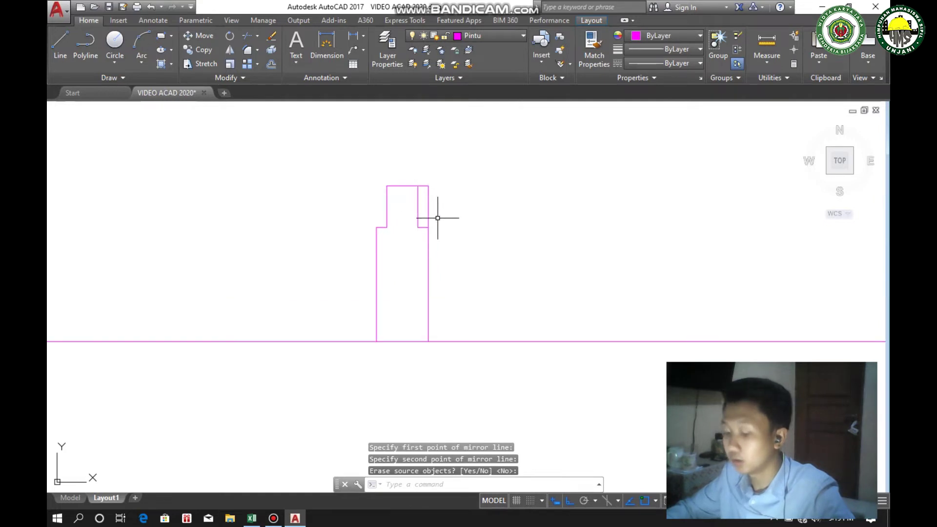
Trim the middle frame's upper right corner outside the mirrored notch lines, leaving a notch on both sides
type("tr")
key("Return")
key("Return")
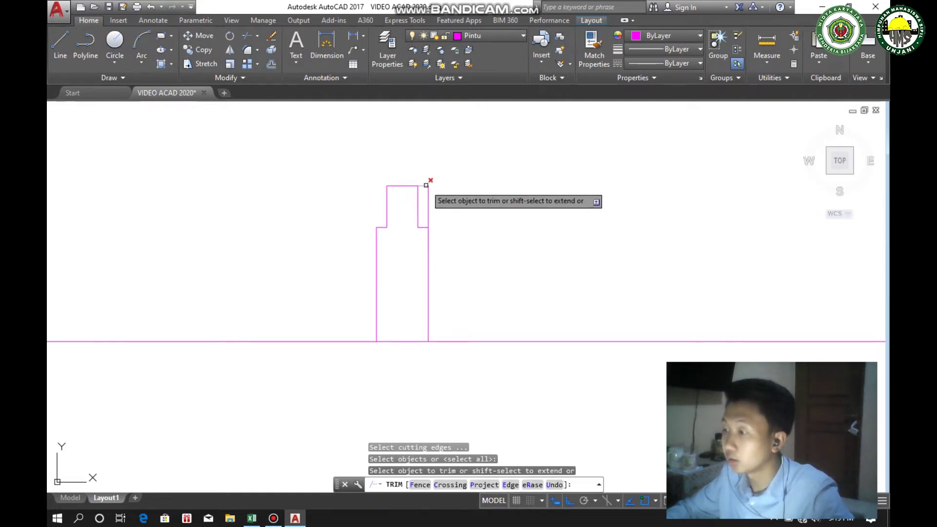
left_click(440, 207)
left_click(425, 176)
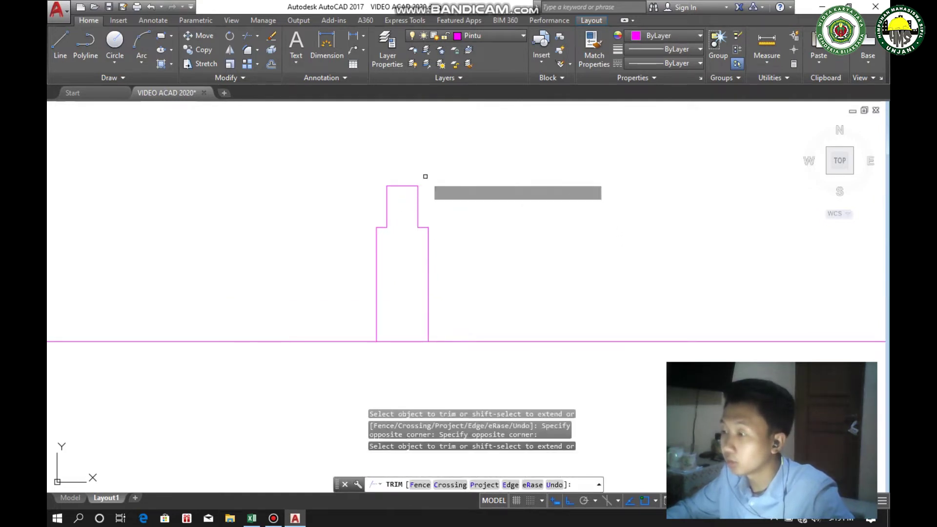
scroll(463, 262, "down", 3)
key("Escape")
scroll(459, 277, "down", 1)
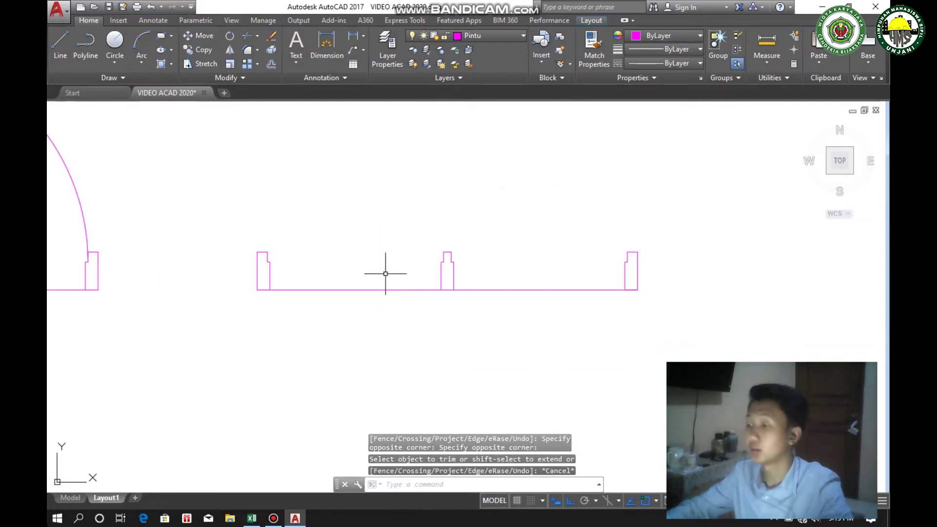
middle_click_drag(448, 261, 512, 262)
middle_click_drag(337, 270, 408, 272)
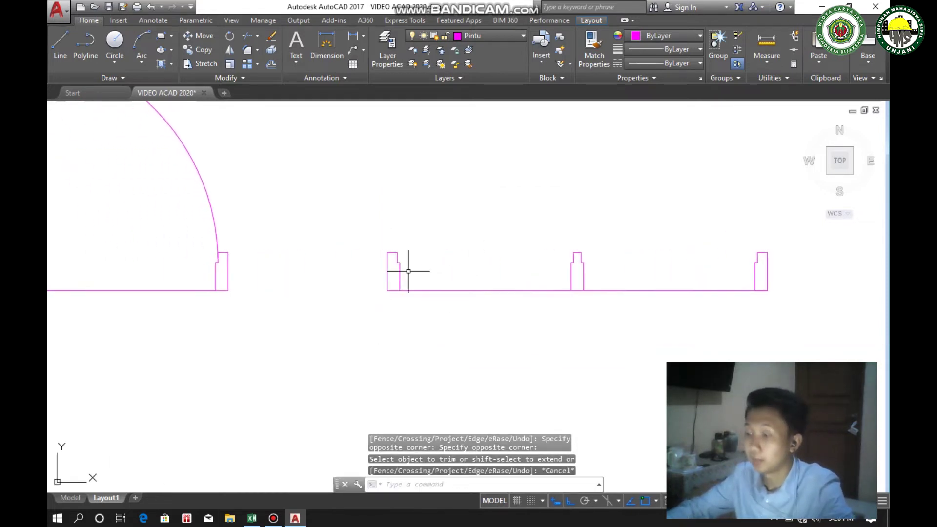
scroll(409, 271, "up", 1)
scroll(410, 265, "down", 1)
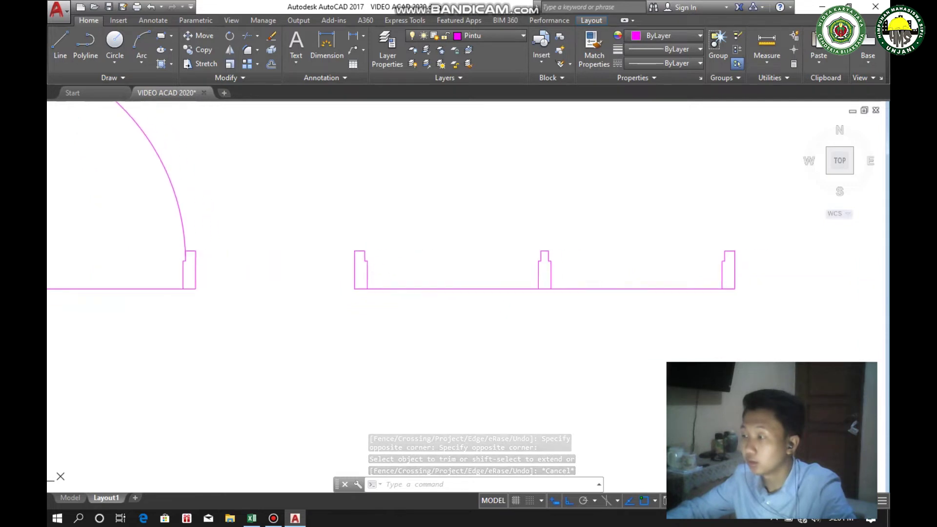
Draw a rectangle from the left jamb's top inner corner to the middle post's left rebate as the door leaf
type("REC")
key("Return")
scroll(371, 254, "up", 4)
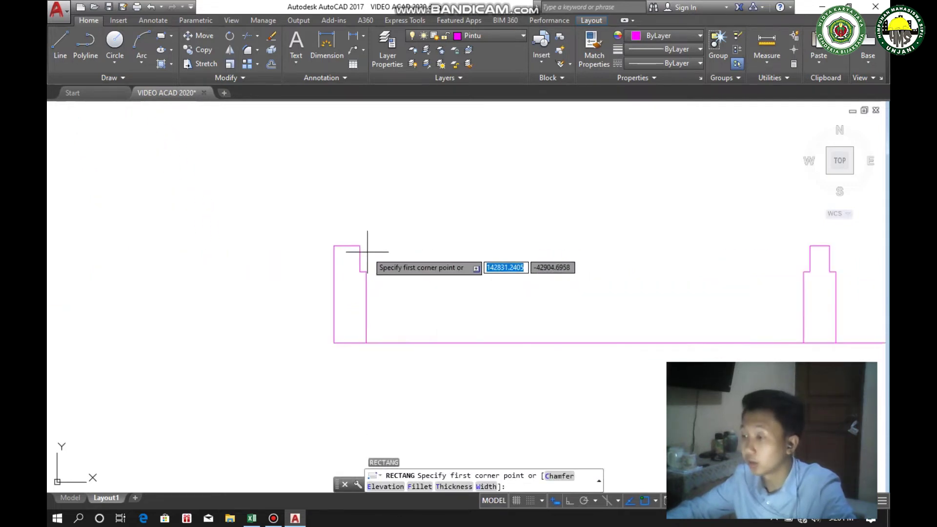
left_click(360, 245)
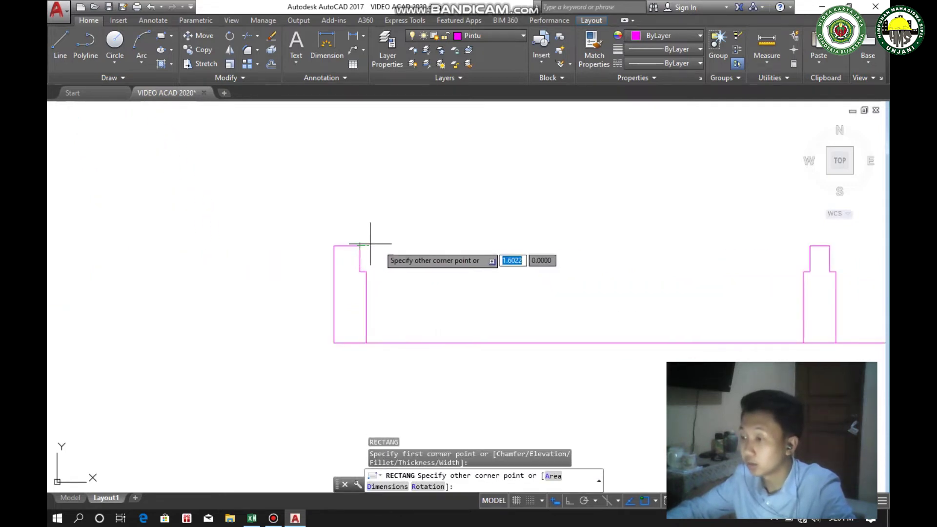
left_click(810, 272)
key("Escape")
Rotate the door leaf rectangle to stand vertically, using its top corner on the left jamb as base point
left_click(671, 299)
left_click(635, 230)
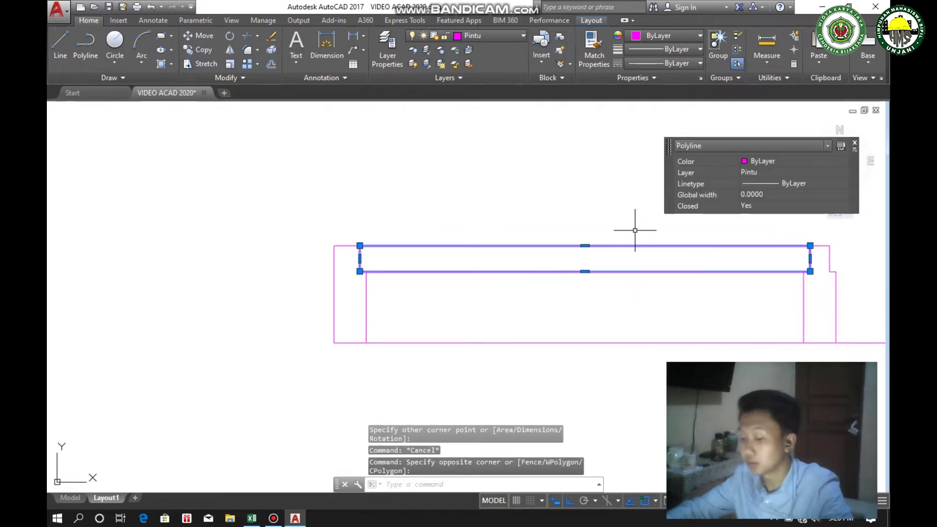
type("ro")
key("Return")
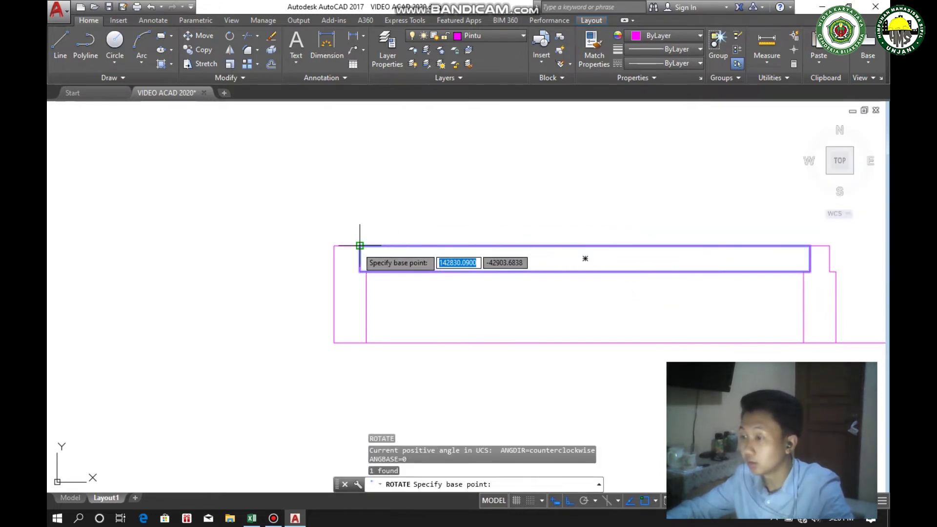
left_click(359, 245)
key("Return")
scroll(455, 273, "down", 4)
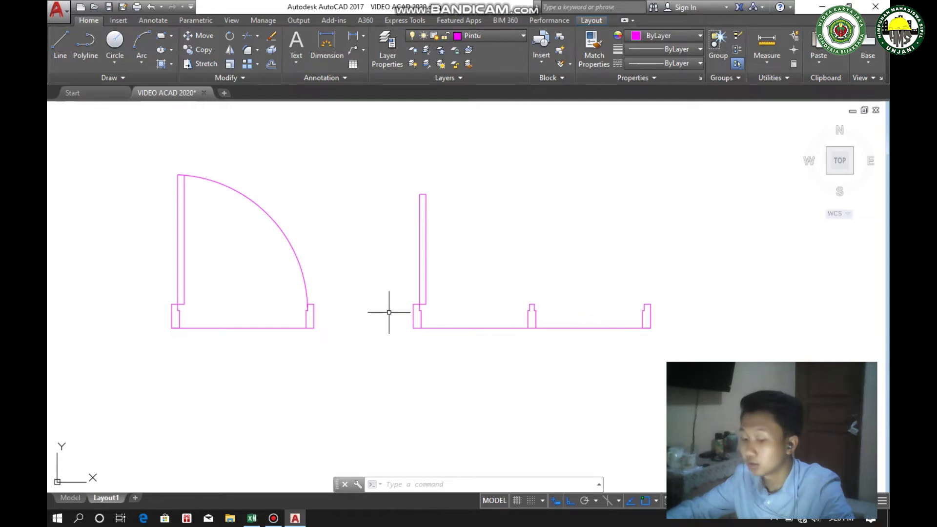
Draw a circle centered on the left jamb's rebate corner with its radius reaching the top of the door leaf
type("c")
key("Return")
scroll(391, 310, "up", 8)
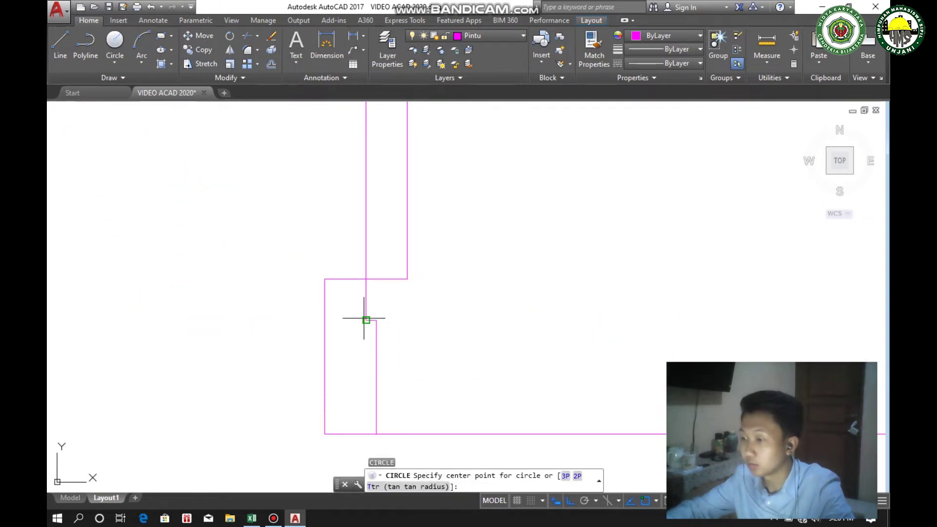
left_click(365, 318)
scroll(378, 211, "down", 3)
scroll(363, 224, "up", 5)
scroll(365, 219, "up", 3)
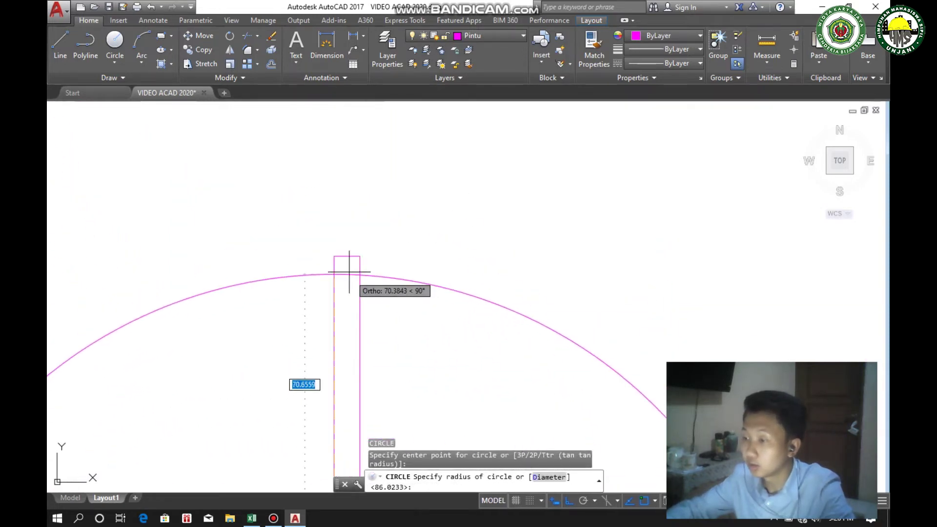
left_click(347, 256)
key("Escape")
scroll(359, 297, "down", 4)
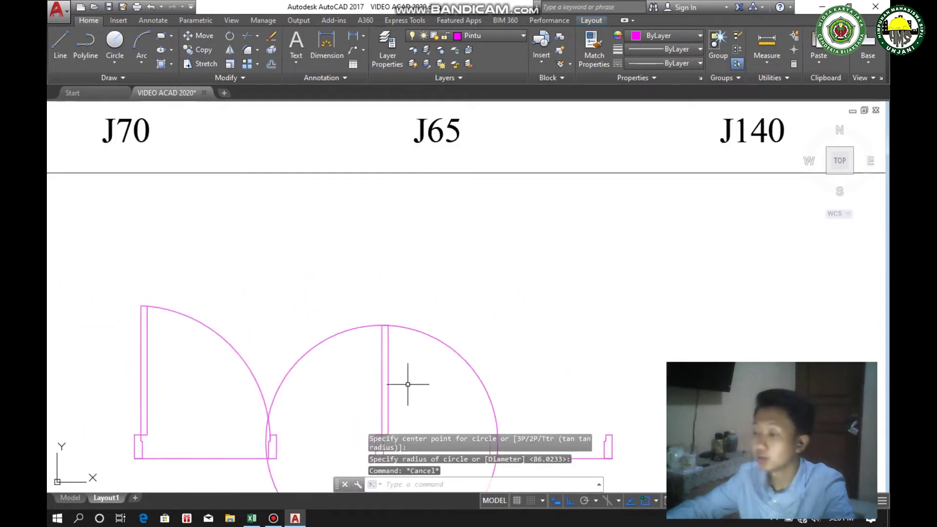
Trim the circle to a quarter swing arc and erase the leftover fragment at the neighbouring single door
scroll(397, 263, "up", 2)
type("tr")
key("Return")
key("Return")
left_click(362, 272)
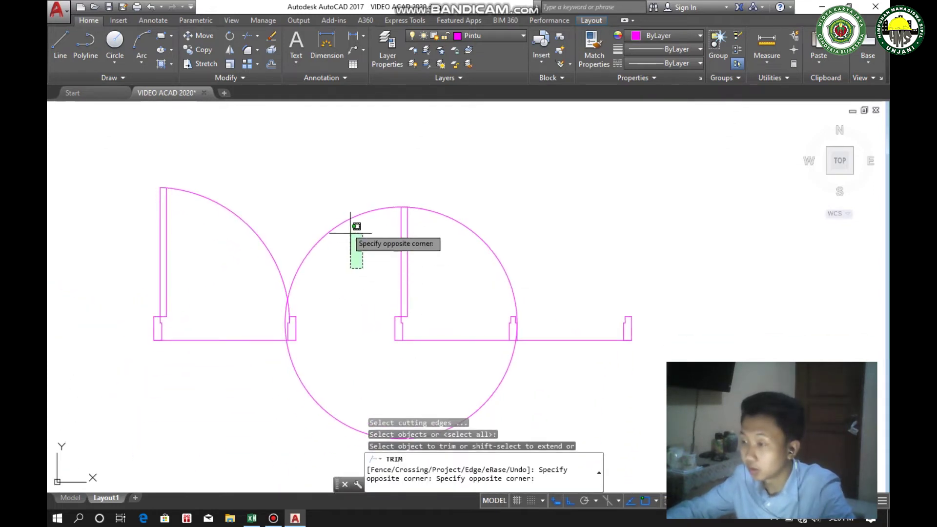
left_click(349, 214)
left_click(491, 396)
key("Escape")
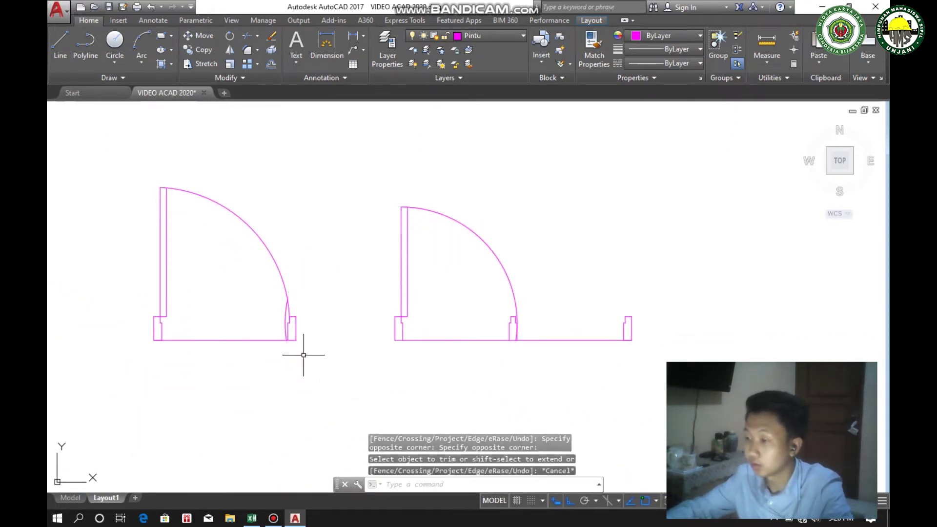
left_click(284, 315)
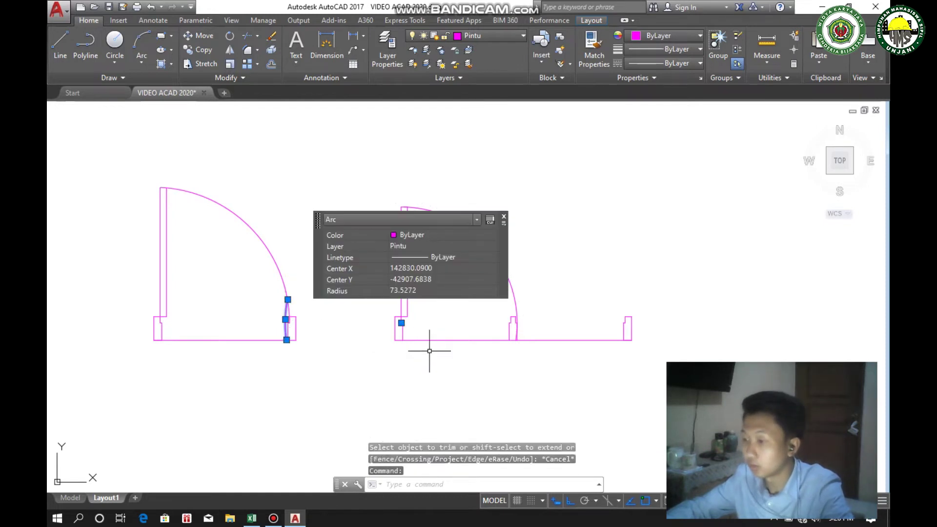
key("Delete")
scroll(425, 308, "up", 2)
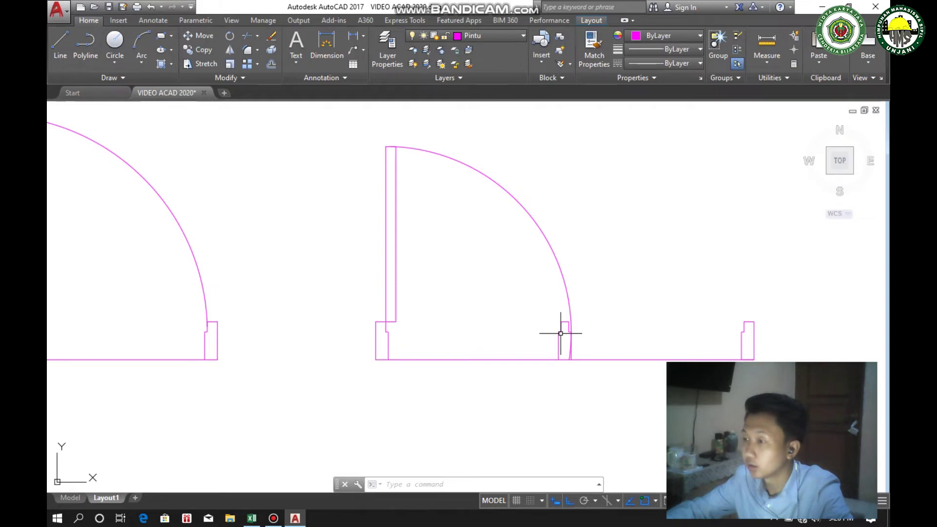
Undo the fragment erasure and the trimming of the circle
key("ctrl+z")
key("ctrl+z")
key("ctrl+z")
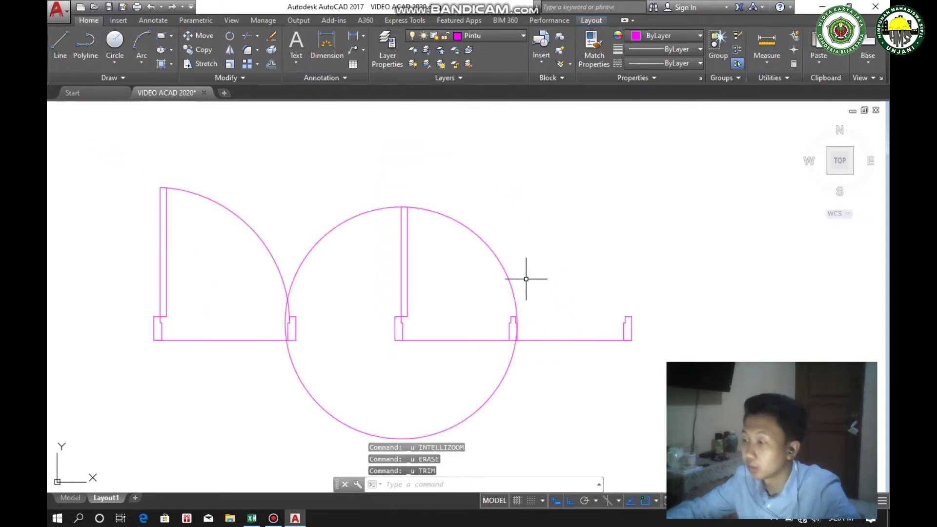
Move the circle horizontally from the rebate corner so its center aligns with the left jamb's outer edge
left_click(504, 272)
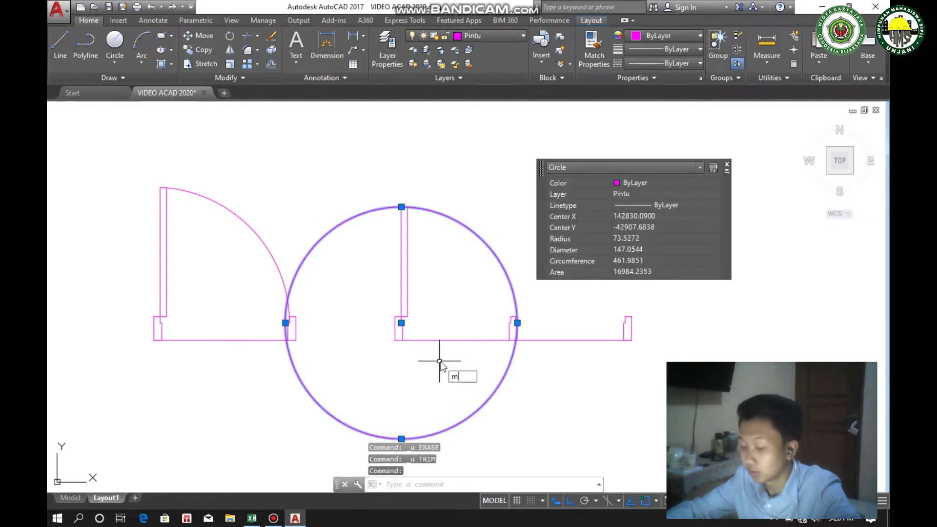
key("Return")
scroll(391, 332, "up", 4)
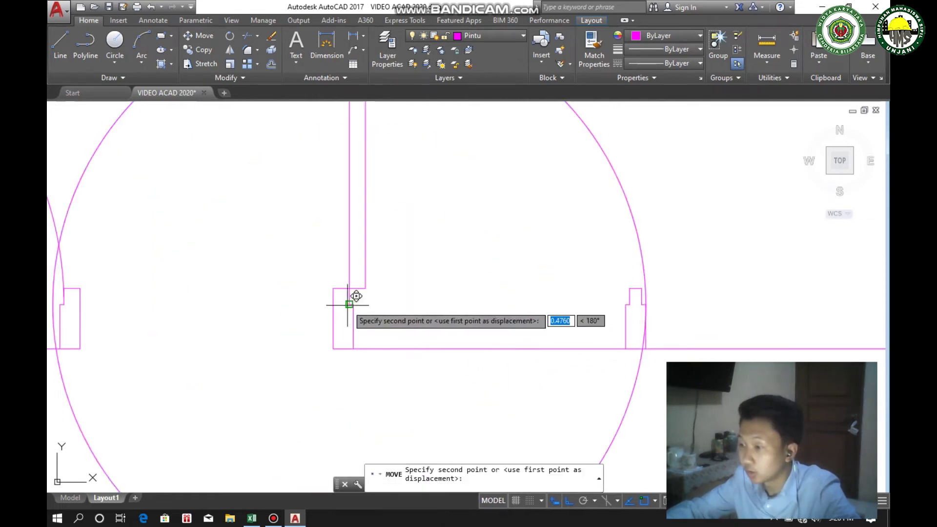
key("Escape")
scroll(347, 320, "down", 2)
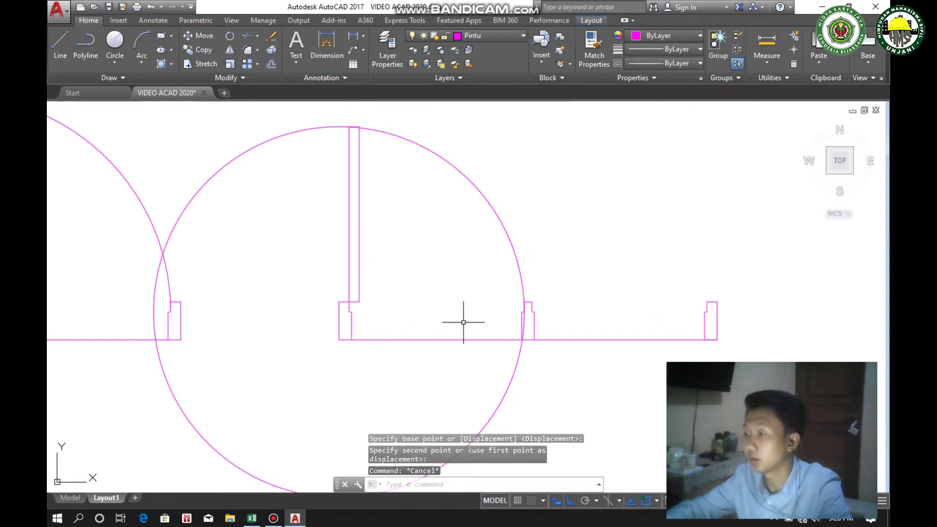
Trim the moved circle to the leaf's quarter swing arc and erase the leftover fragment at the single door
type("tr")
key("Return")
key("Return")
left_click(284, 208)
left_click(240, 140)
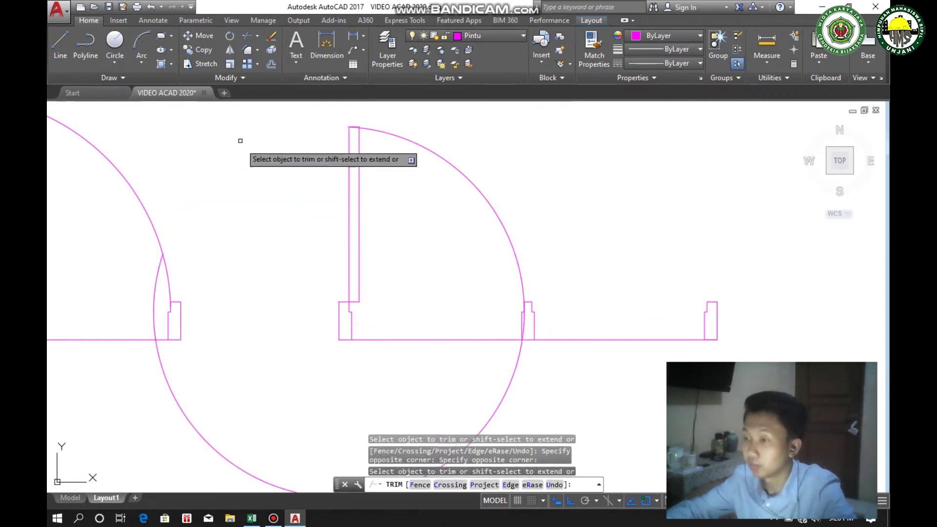
left_click(247, 412)
left_click(179, 436)
key("Escape")
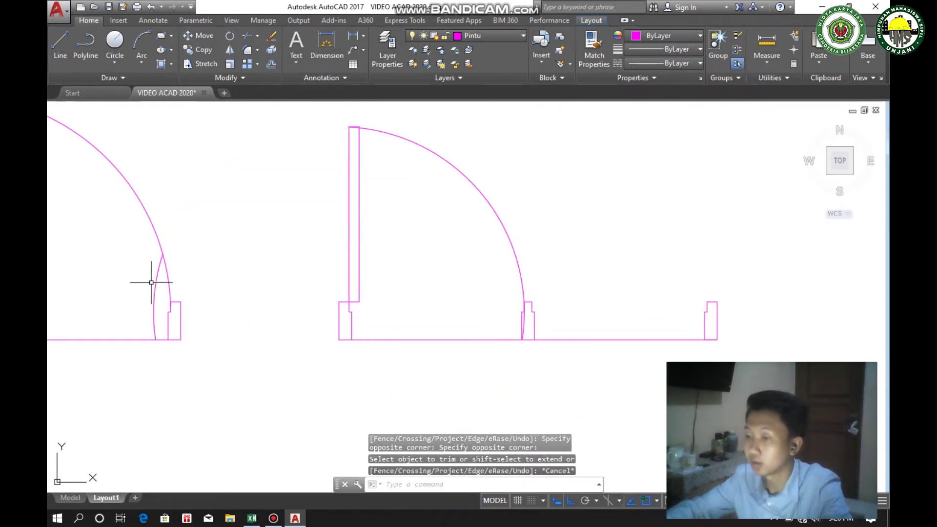
left_click(155, 276)
key("Delete")
Trim off the end of the swing arc that runs inside the middle post
scroll(523, 336, "up", 4)
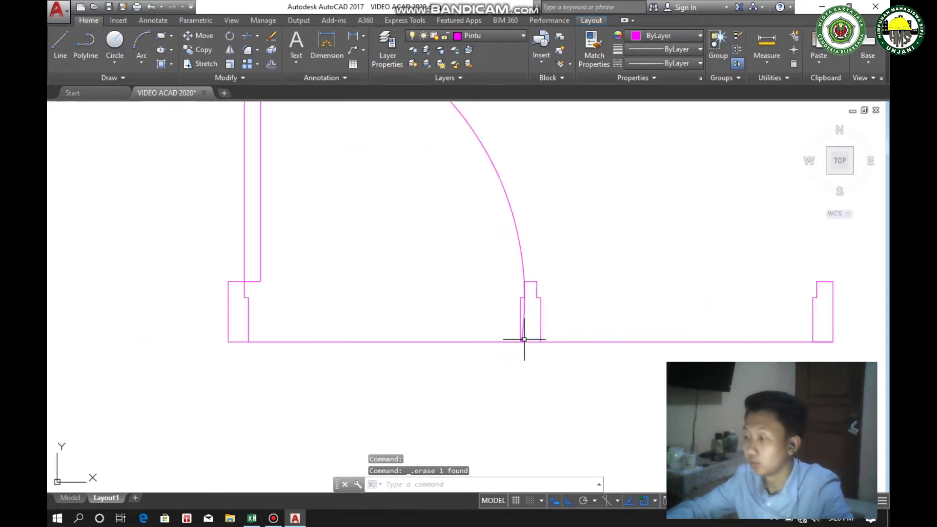
type("tr")
key("Return")
key("Return")
left_click(527, 282)
left_click(521, 309)
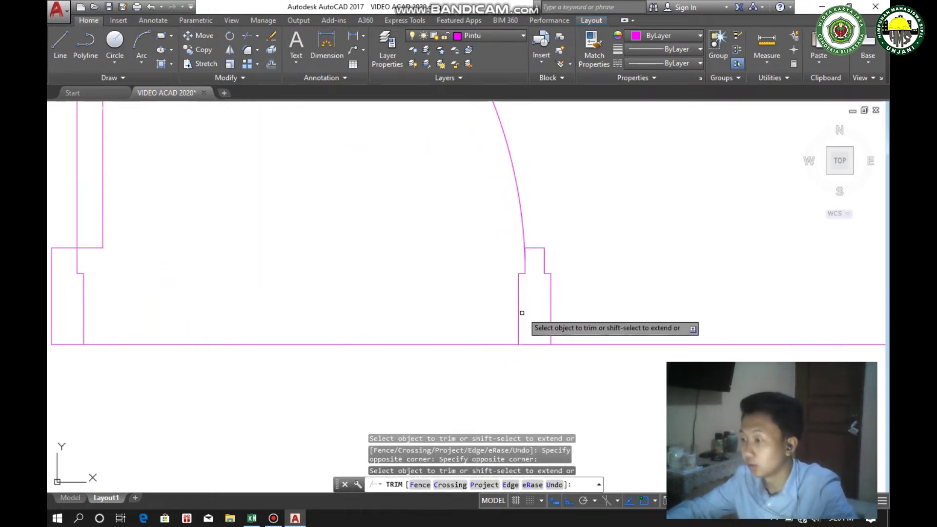
scroll(517, 313, "down", 3)
key("Escape")
scroll(499, 337, "down", 2)
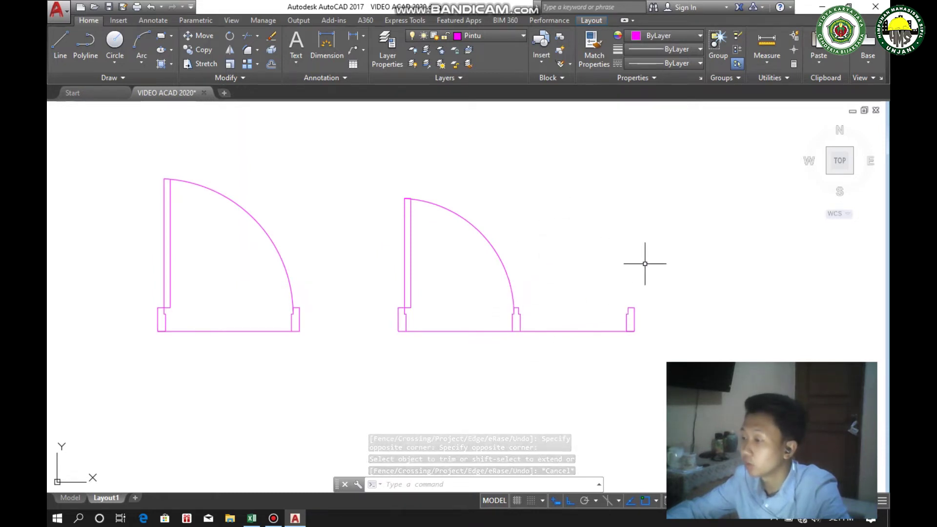
Mirror the door leaf and swing arc about a vertical line through the middle post's base midpoint, keeping the originals
scroll(596, 290, "down", 2)
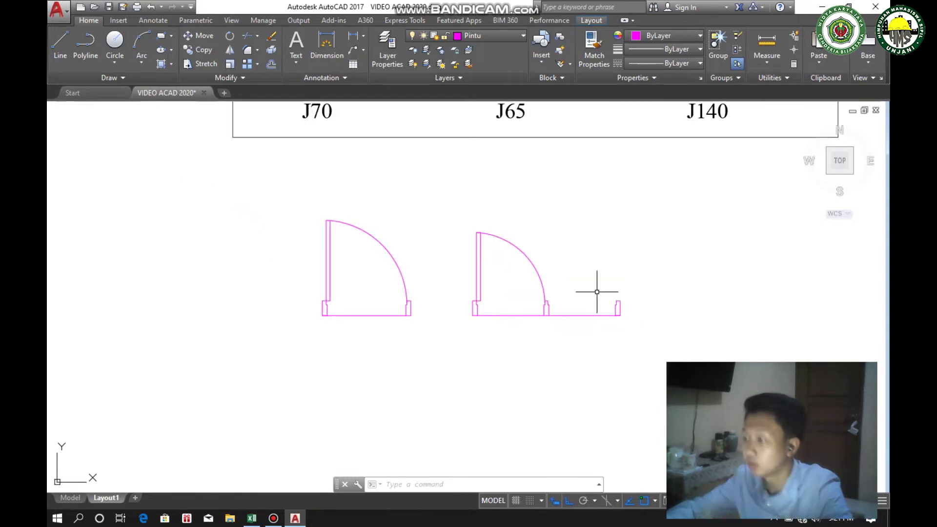
middle_click_drag(596, 291, 524, 309)
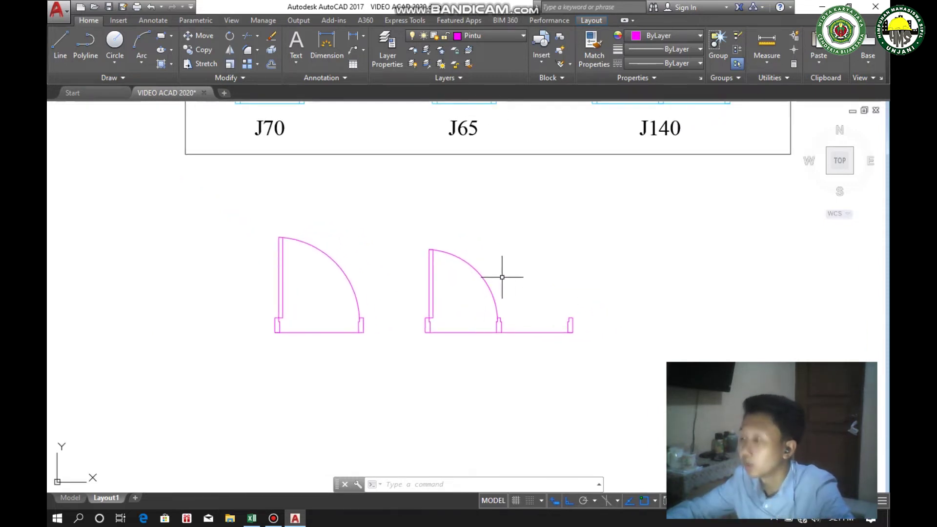
left_click(508, 315)
left_click(412, 235)
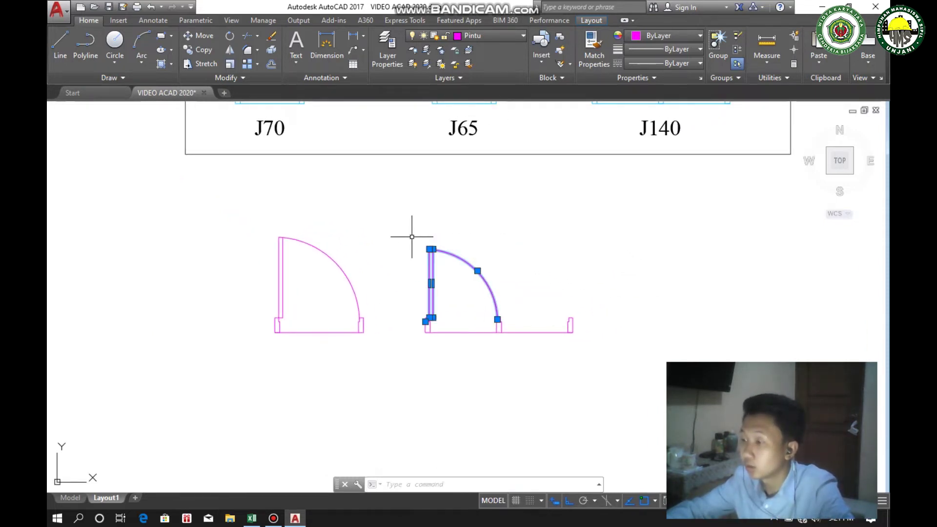
type("mi")
key("Return")
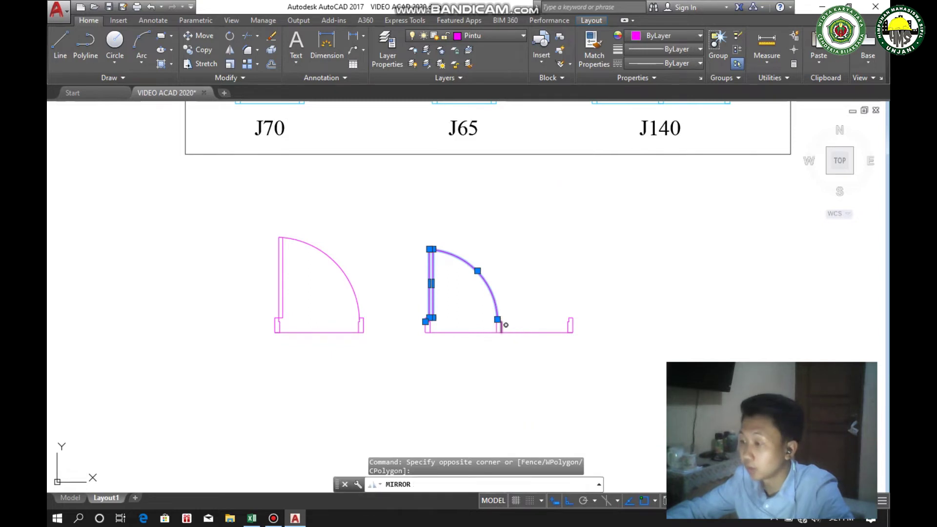
scroll(502, 332, "up", 4)
left_click(504, 313)
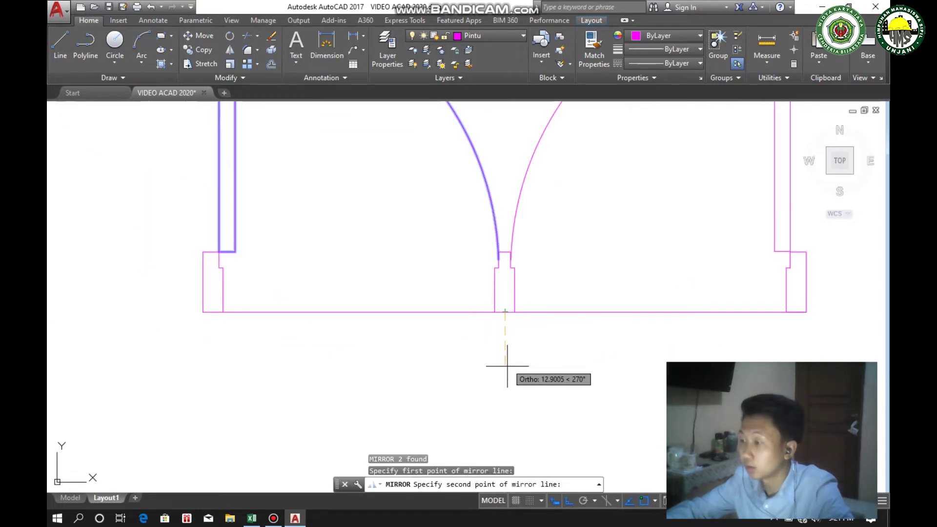
left_click(506, 373)
key("Return")
scroll(508, 376, "down", 2)
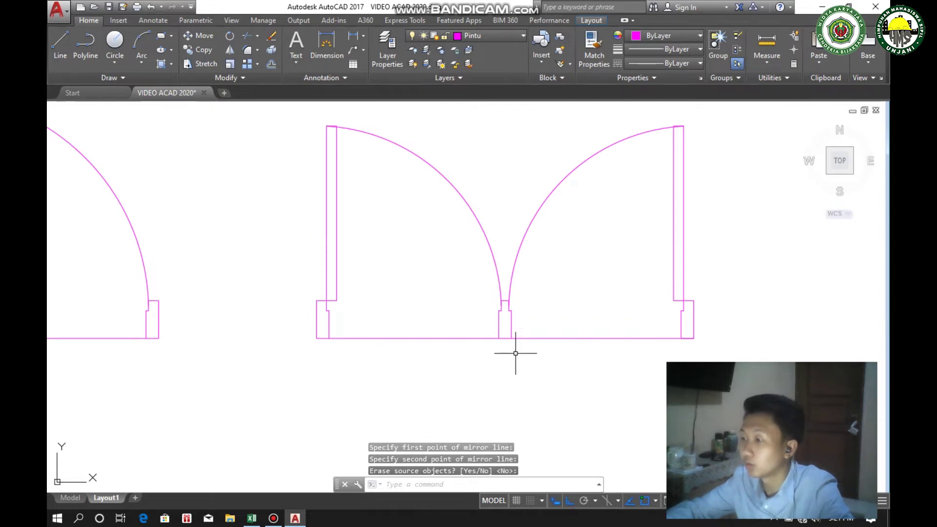
Erase the middle post's two long side lines and its top line
scroll(511, 353, "down", 2)
middle_click_drag(512, 346, 511, 371)
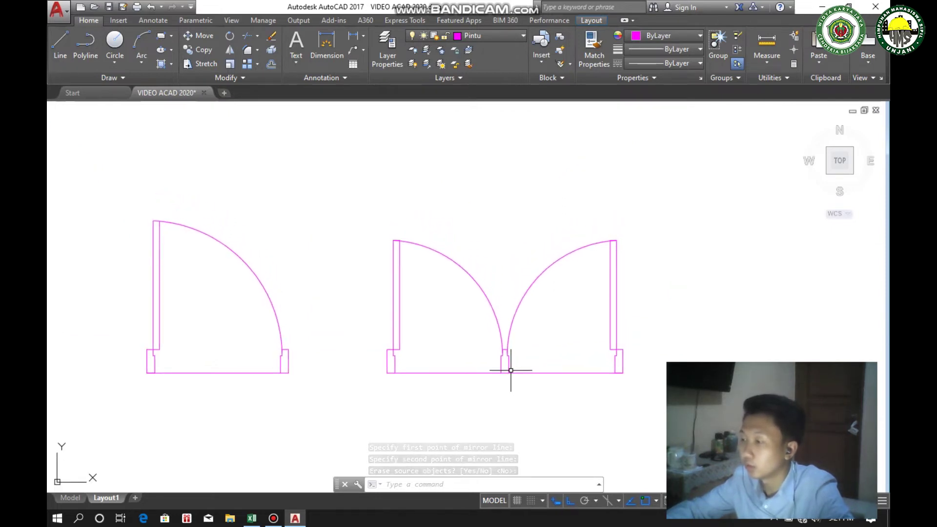
scroll(508, 367, "up", 2)
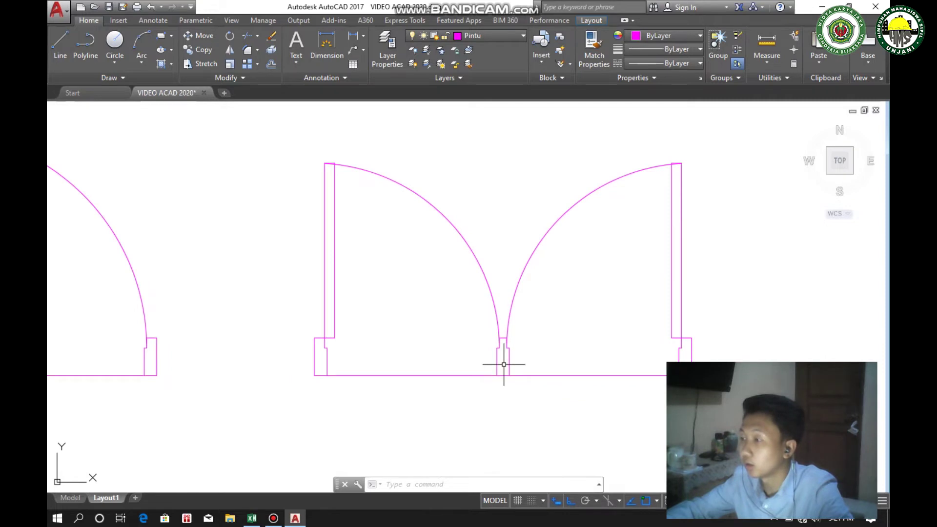
left_click(531, 360)
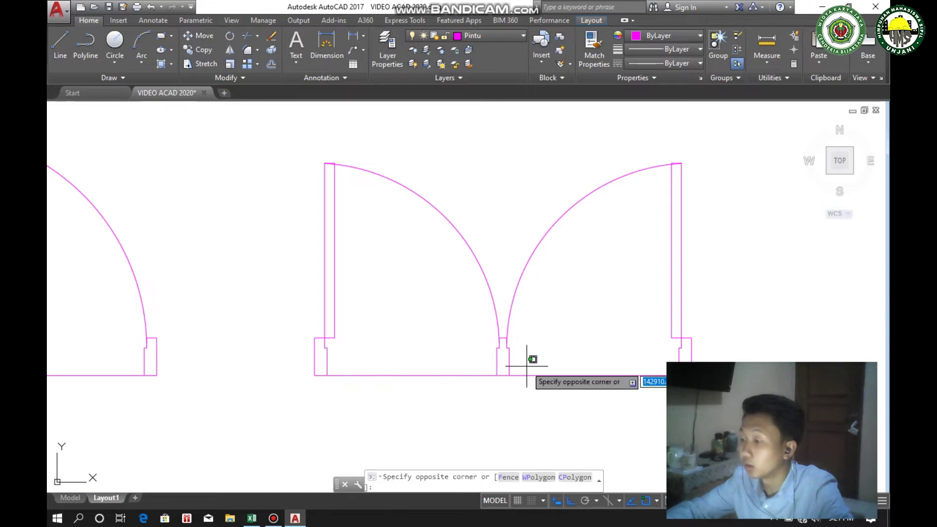
left_click(495, 351)
scroll(504, 351, "up", 2)
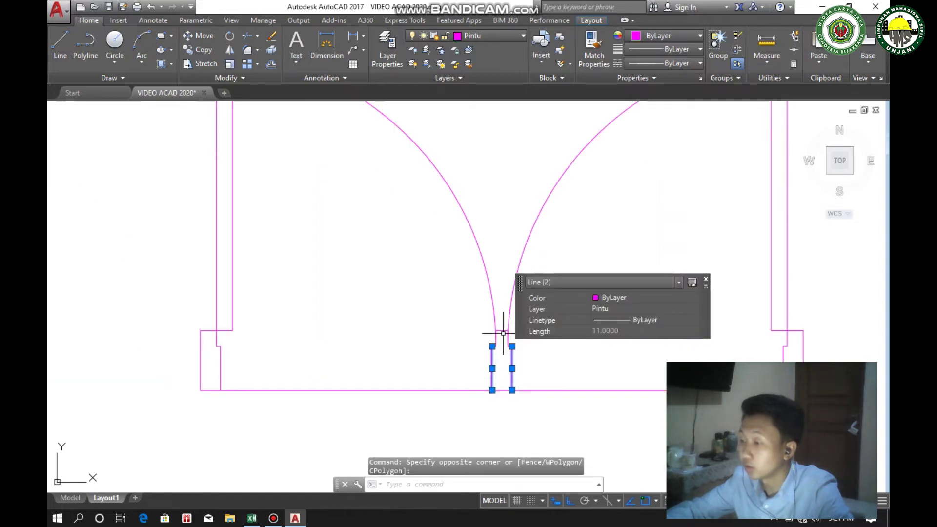
left_click(502, 330)
key("Delete")
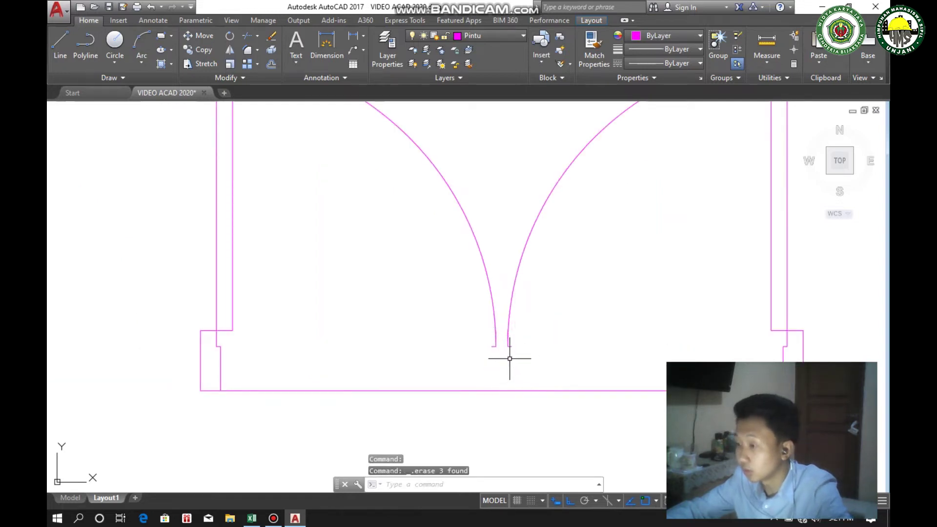
Erase the short rebate lines remaining from the middle post beneath the two swing arcs
left_click(494, 347)
key("Delete")
left_click(502, 343)
key("Delete")
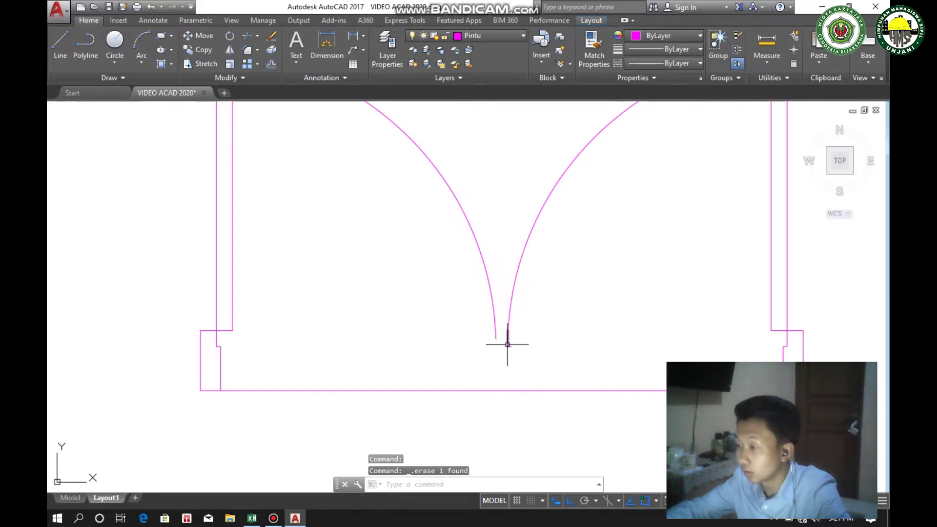
left_click(507, 344)
key("Delete")
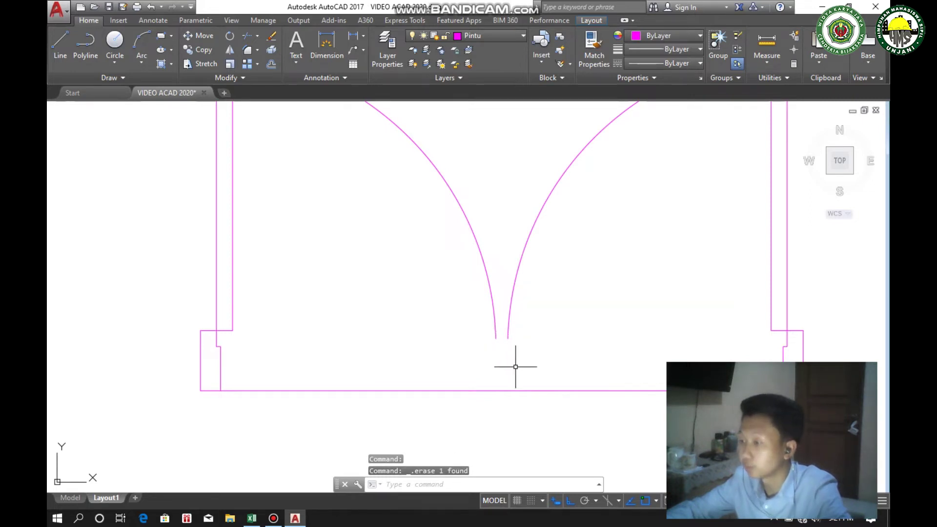
Draw a vertical guide line about 89 units long upward from the midpoint of the double door's base line
scroll(512, 366, "down", 2)
type("l")
key("Return")
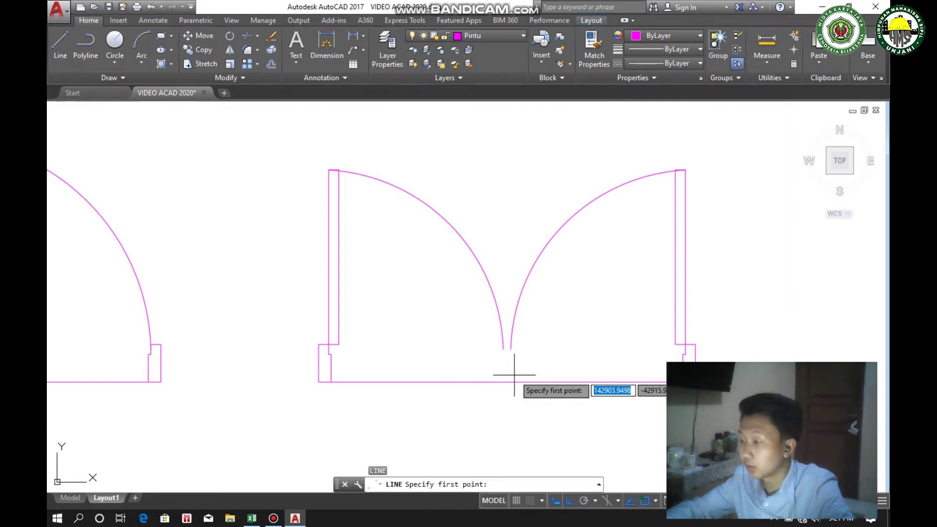
left_click(507, 381)
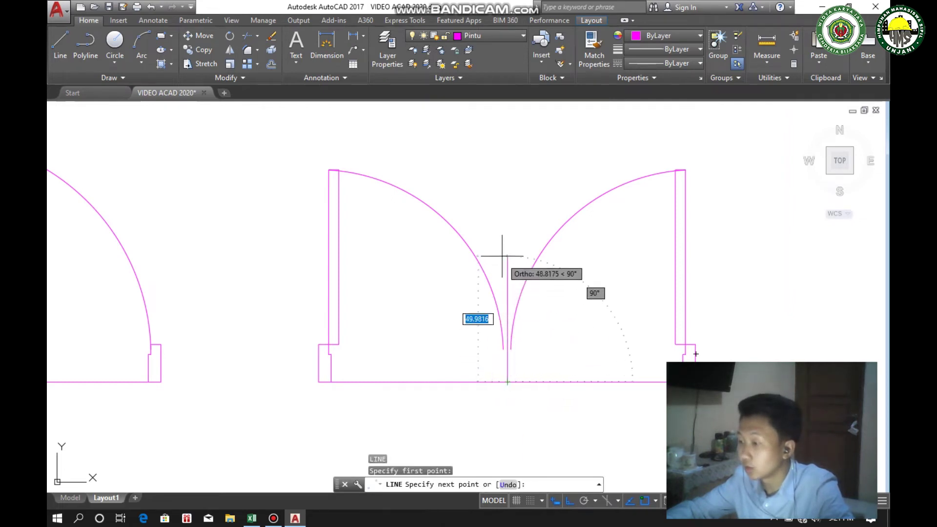
left_click(506, 178)
key("Escape")
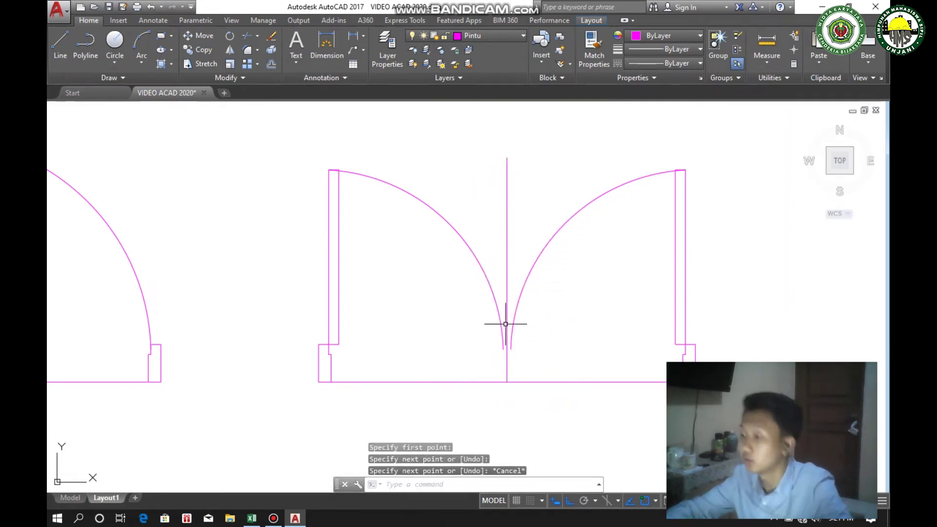
Stretch the lower ends of both swing arcs horizontally so they meet on the vertical centre guide line
left_click(502, 320)
scroll(501, 359, "up", 2)
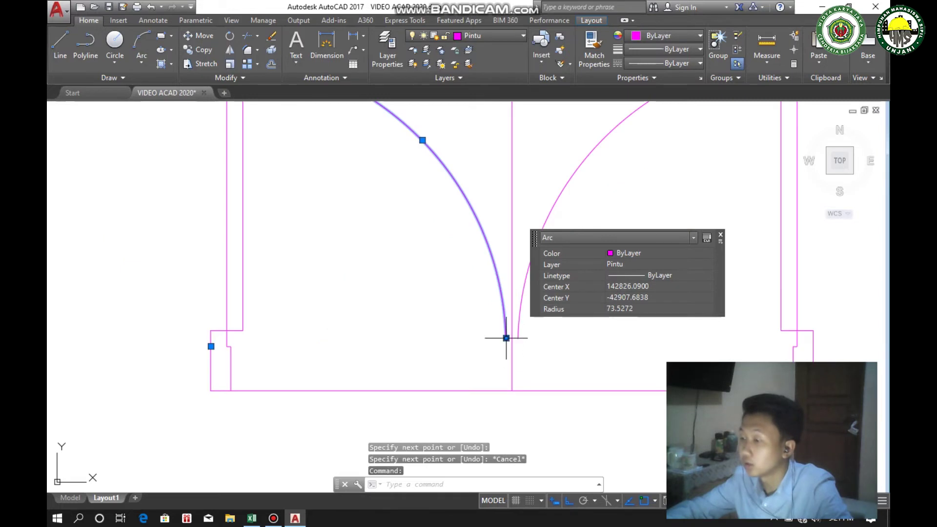
left_click(505, 338)
left_click(511, 337)
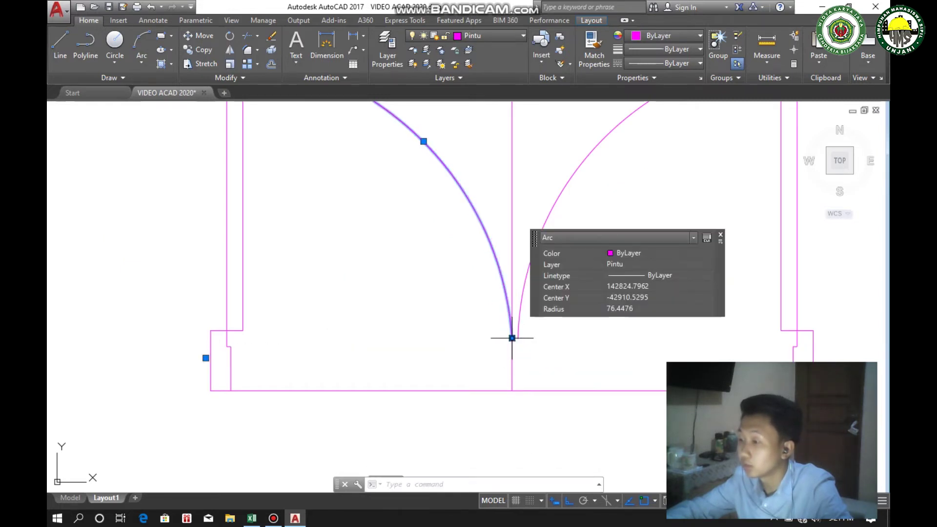
left_click(517, 336)
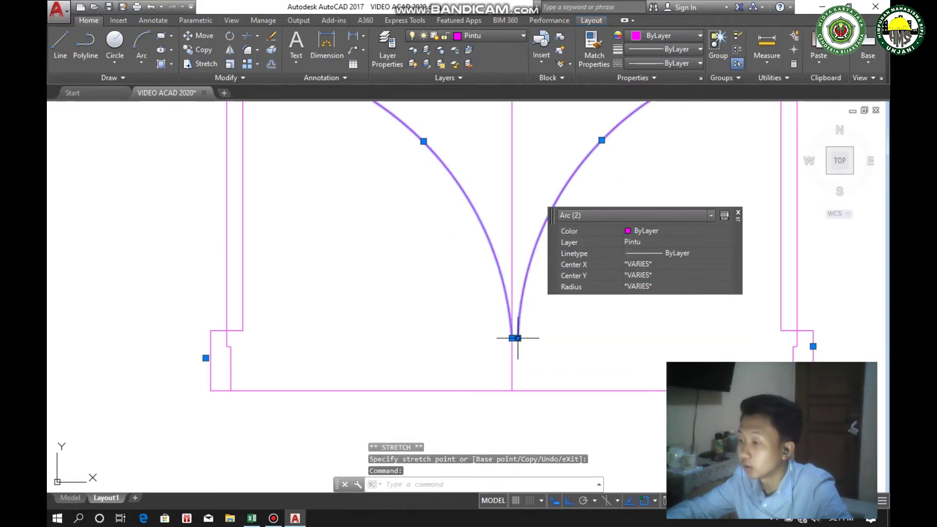
left_click(517, 337)
left_click(512, 337)
key("Escape")
Erase the vertical centre guide line between the two door leaves
scroll(542, 349, "down", 2)
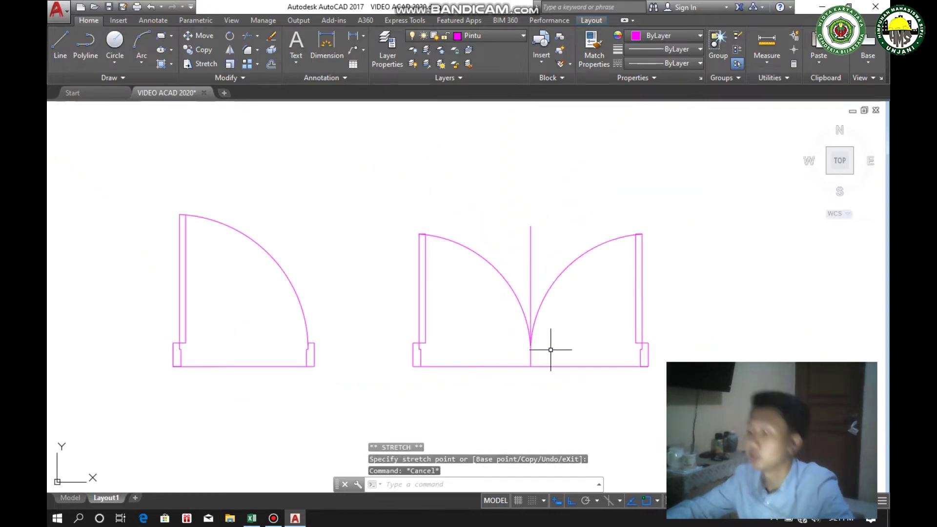
left_click(545, 253)
left_click(510, 226)
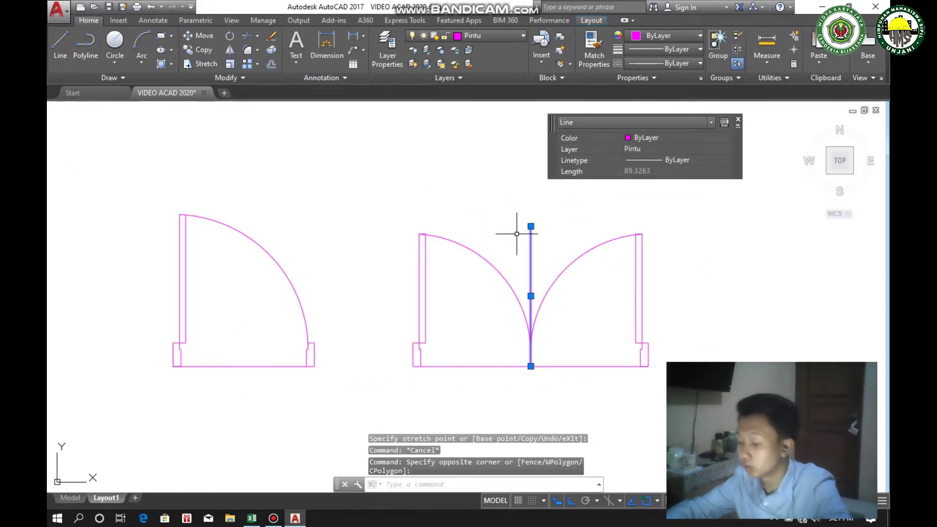
key("Delete")
Compare the newly drawn single and double doors with the P90, P80 and Pdd symbols in the framed legend
scroll(544, 349, "down", 3)
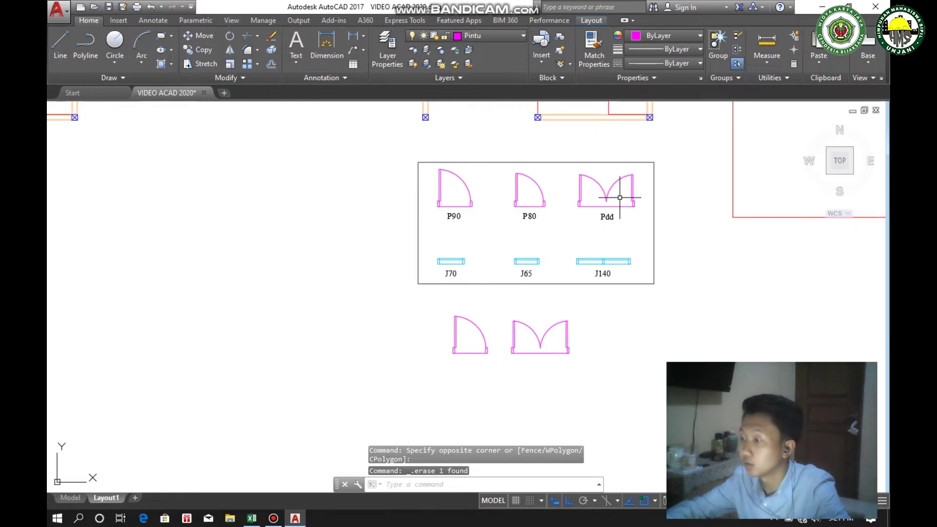
scroll(615, 219, "up", 3)
scroll(560, 425, "down", 2)
scroll(565, 356, "up", 1)
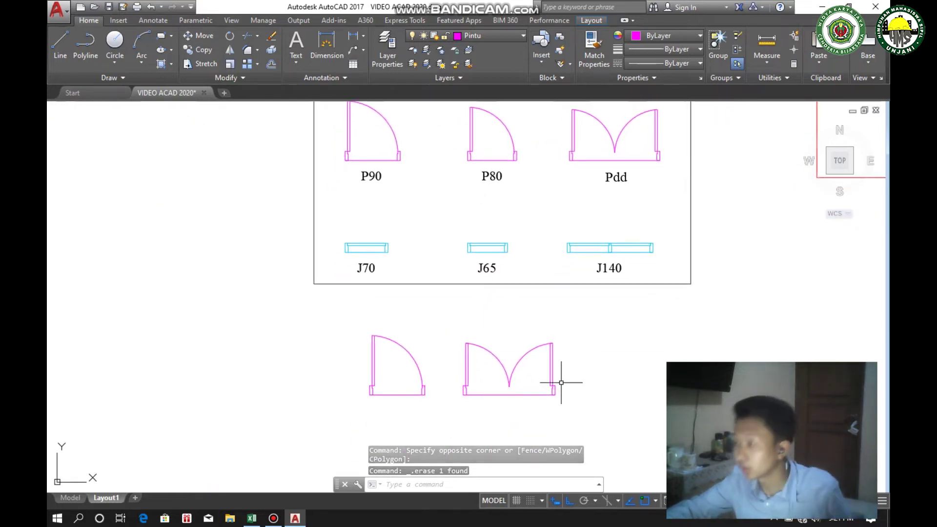
scroll(481, 379, "up", 2)
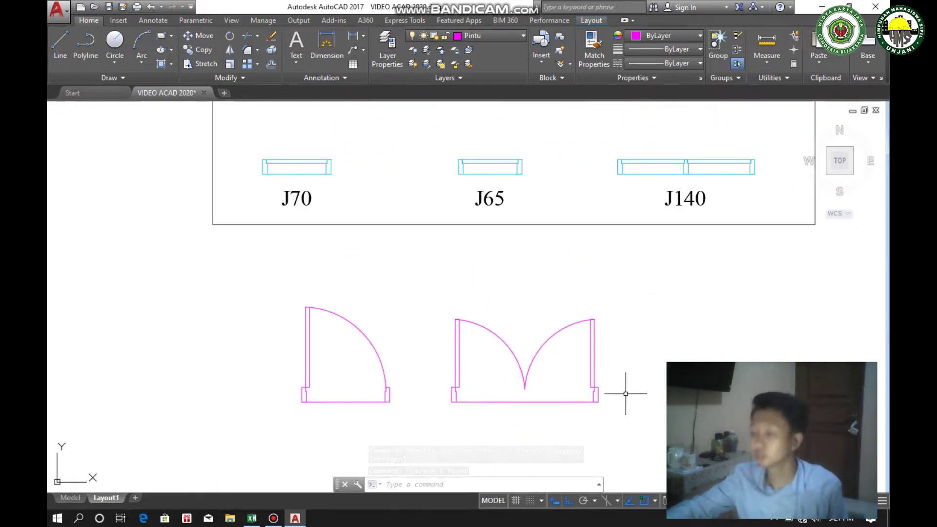
scroll(603, 256, "down", 4)
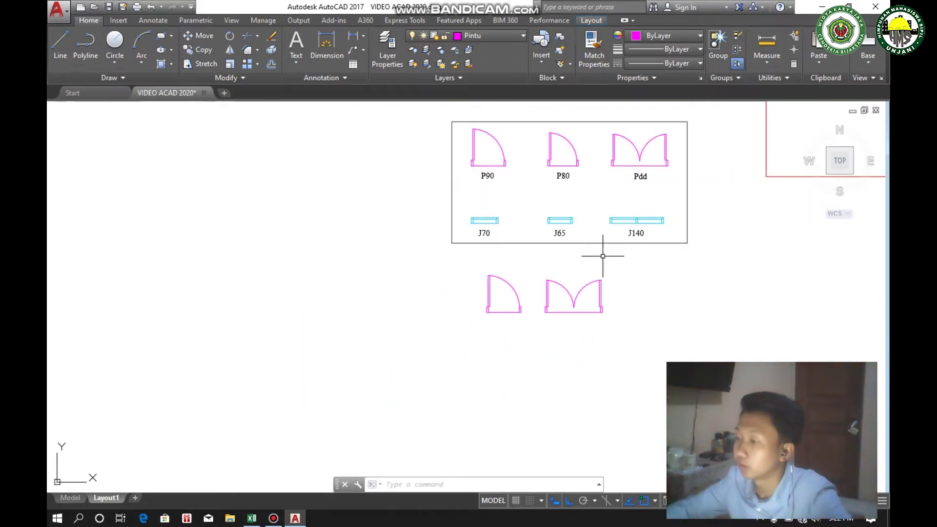
Examine the frame and rebate details of the J70, J65 and J140 window symbols in the legend
scroll(579, 228, "up", 3)
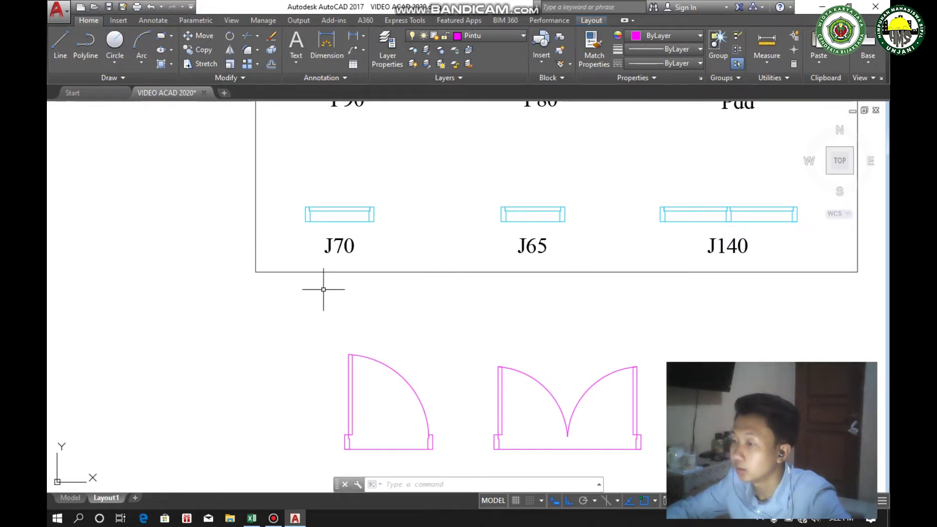
scroll(323, 289, "up", 2)
middle_click_drag(364, 292, 364, 312)
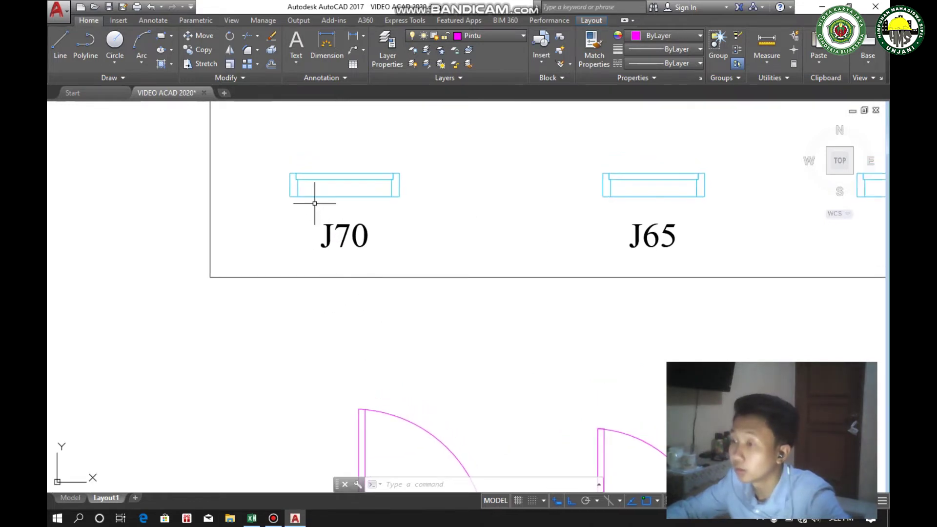
scroll(298, 184, "up", 2)
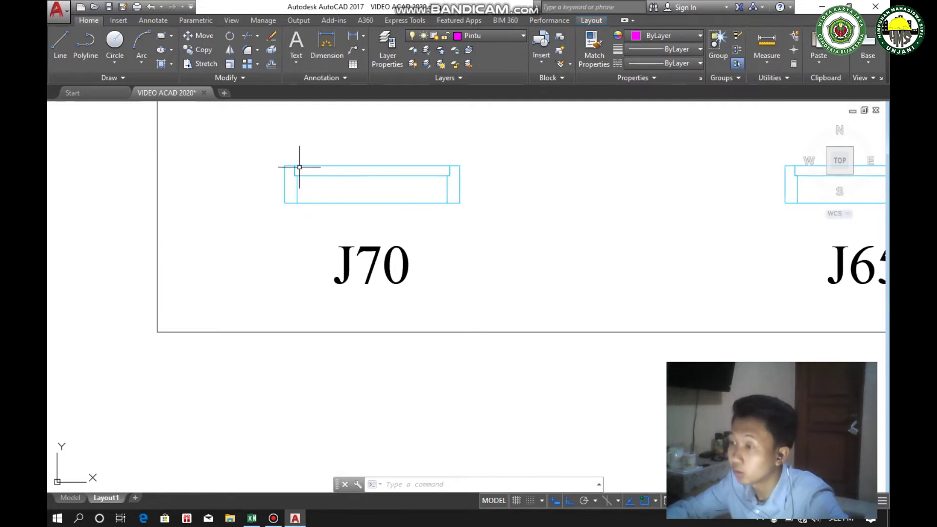
scroll(457, 179, "up", 2)
scroll(448, 180, "down", 2)
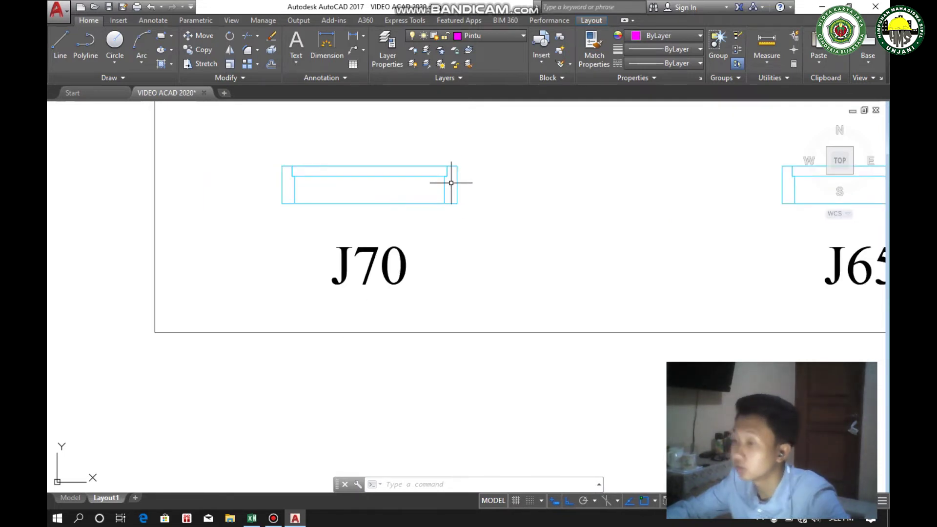
scroll(447, 182, "down", 2)
middle_click_drag(588, 206, 425, 218)
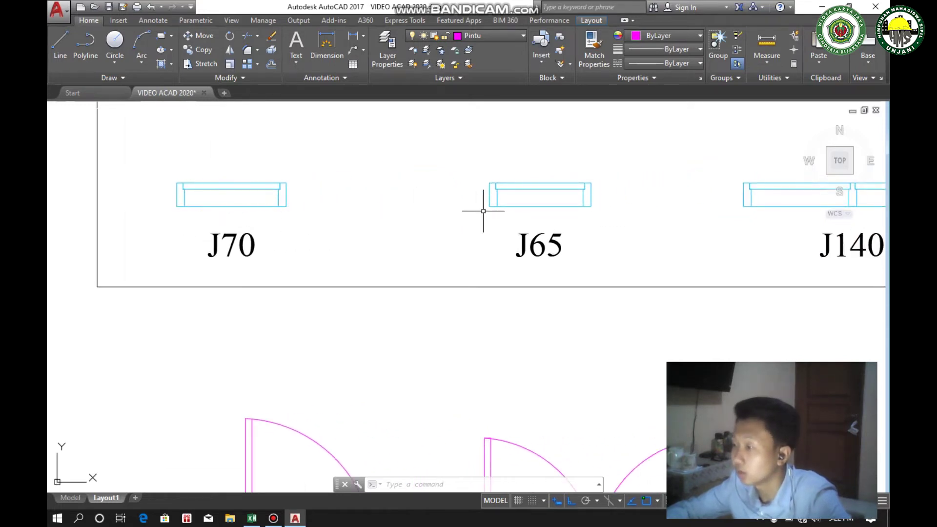
scroll(673, 244, "down", 2)
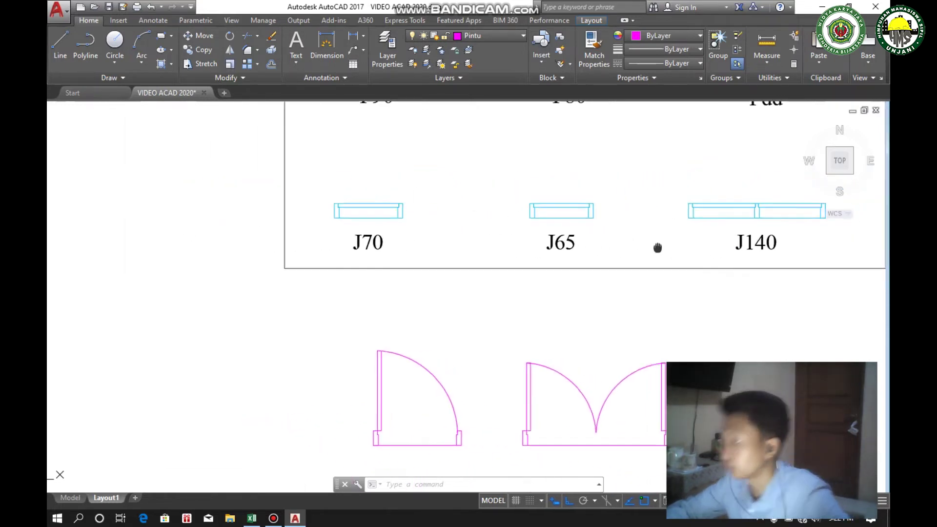
middle_click_drag(656, 246, 473, 244)
scroll(547, 217, "up", 2)
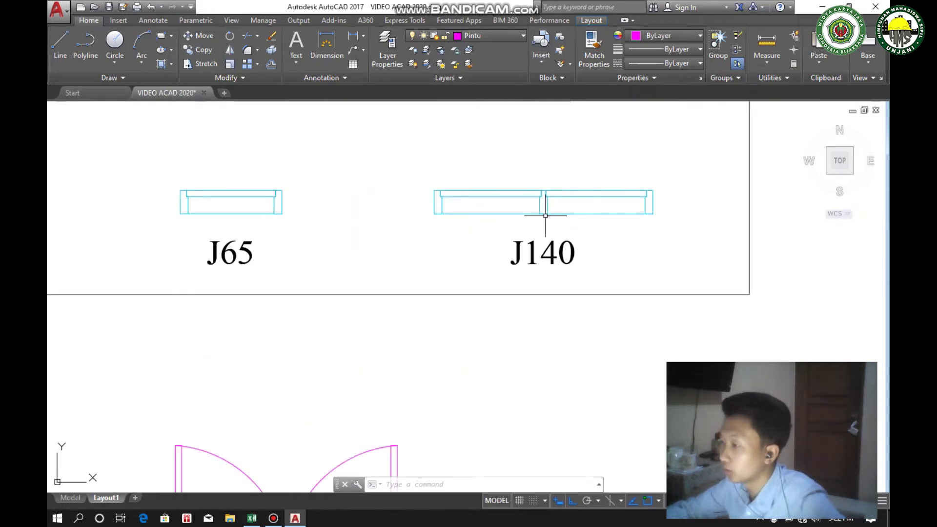
scroll(545, 195, "up", 2)
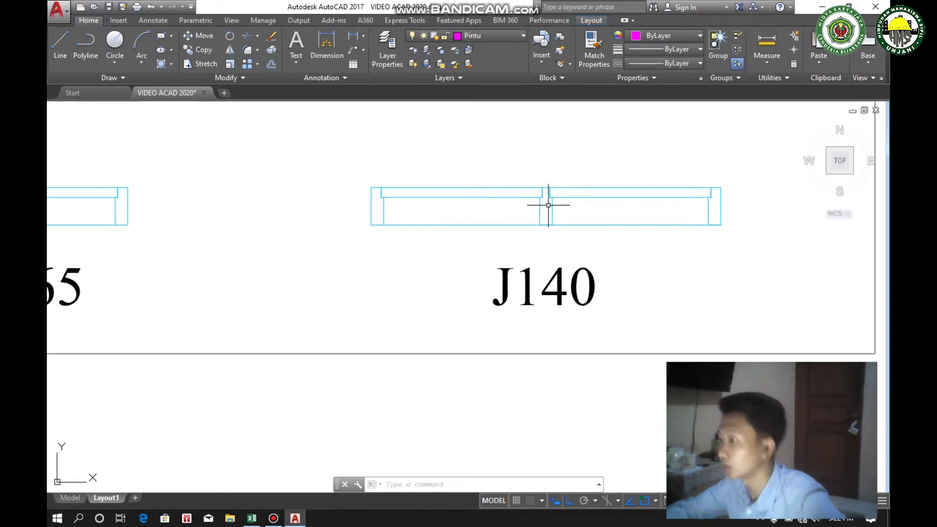
scroll(550, 209, "down", 4)
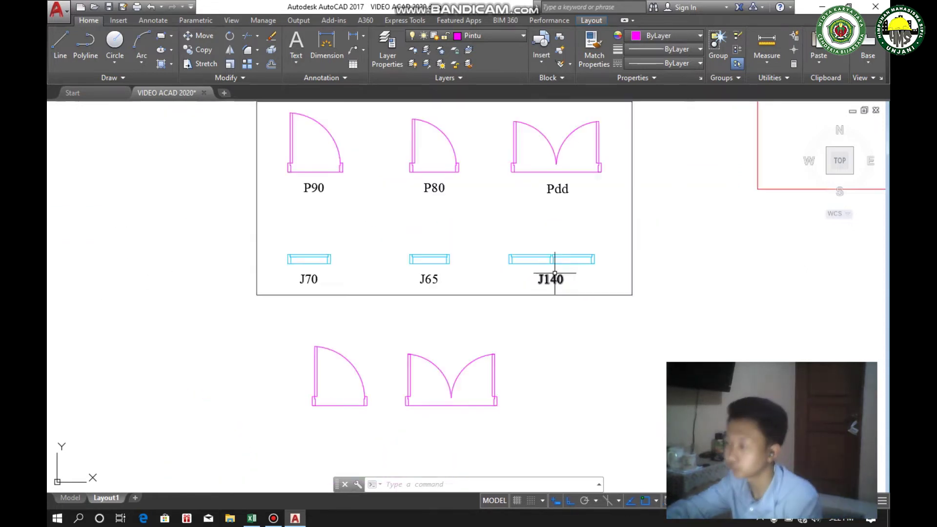
Examine where the door and window symbols are placed in the walls of floor plan 8
scroll(554, 274, "down", 6)
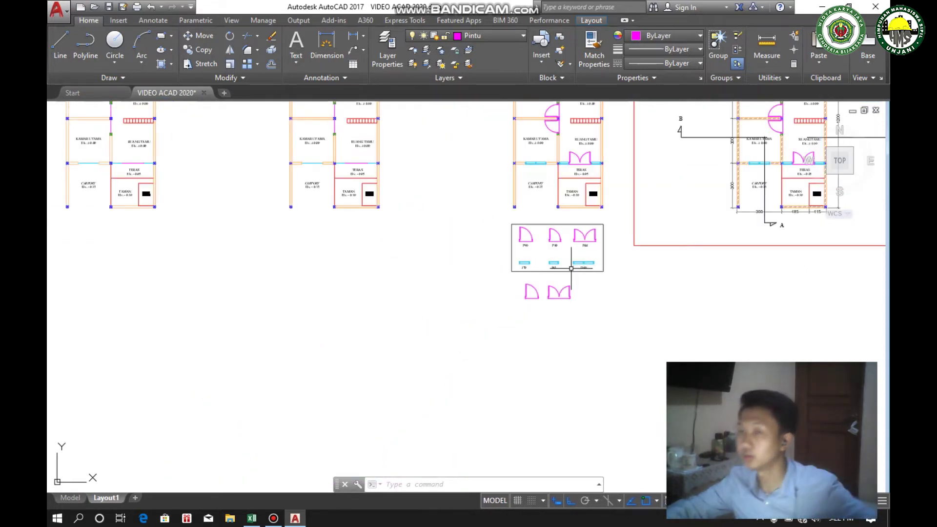
scroll(517, 264, "down", 3)
middle_click_drag(489, 226, 467, 258)
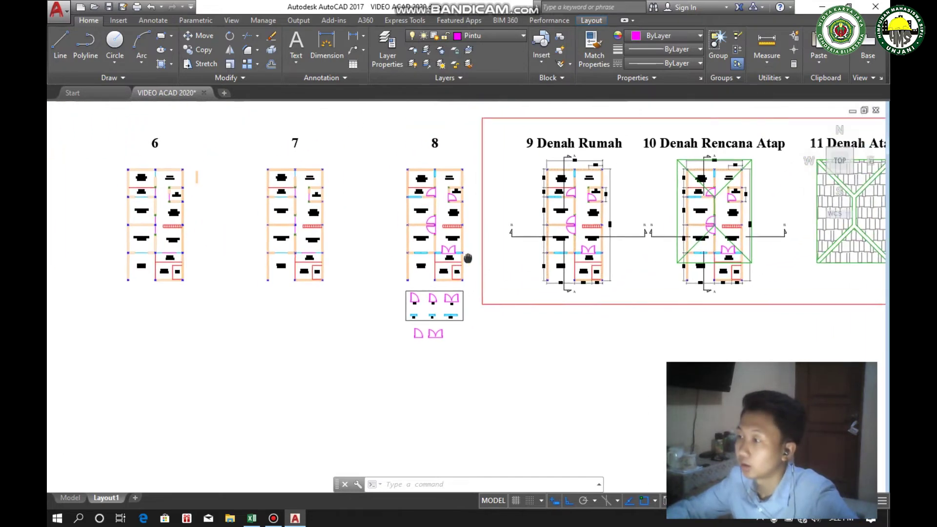
scroll(438, 208, "up", 4)
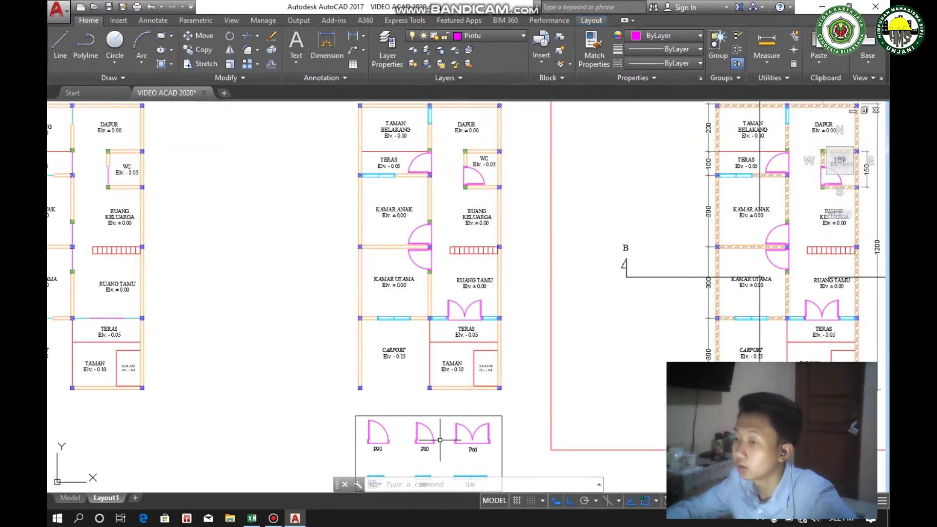
scroll(475, 457, "up", 4)
scroll(475, 444, "down", 2)
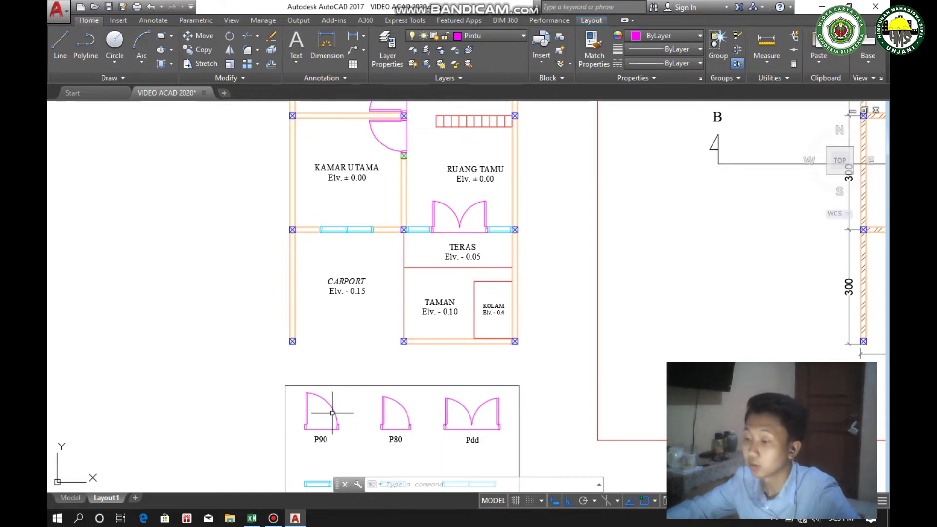
scroll(337, 319, "down", 5)
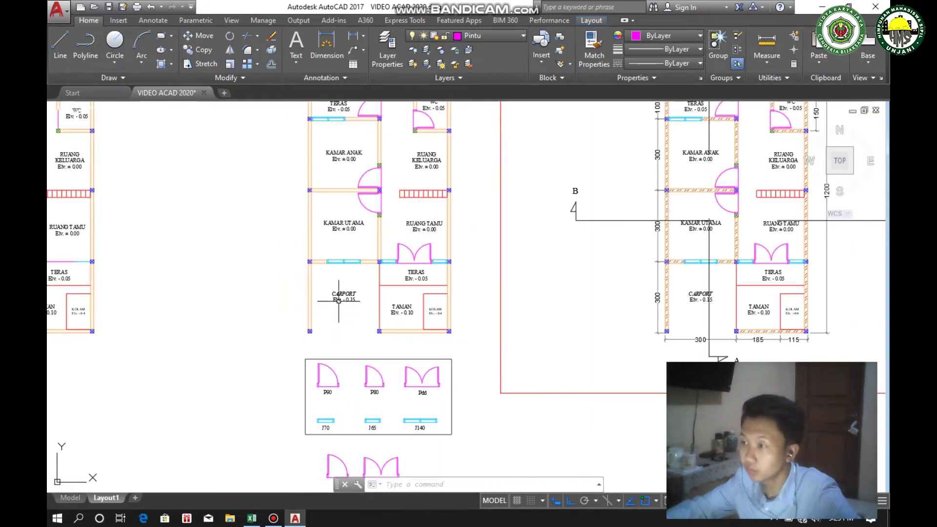
scroll(335, 247, "up", 6)
middle_click_drag(383, 209, 390, 211)
scroll(383, 266, "up", 2)
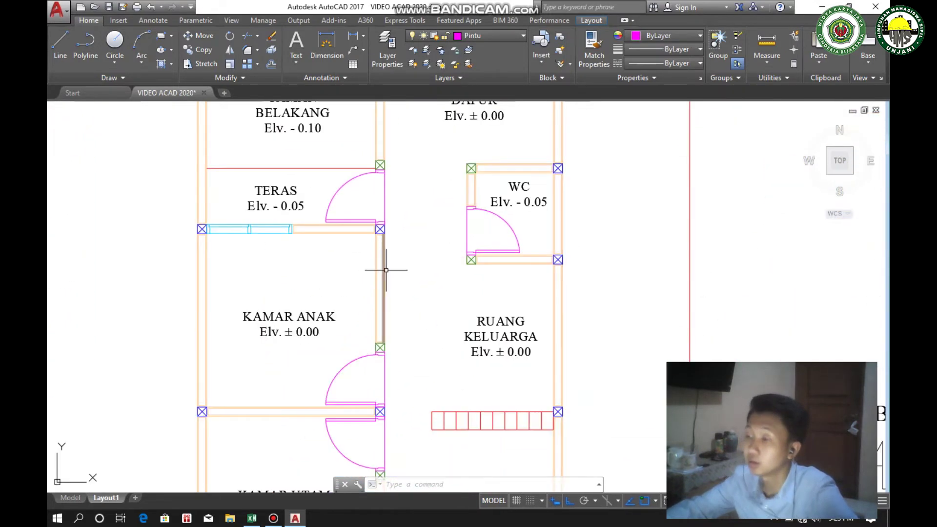
scroll(389, 250, "down", 2)
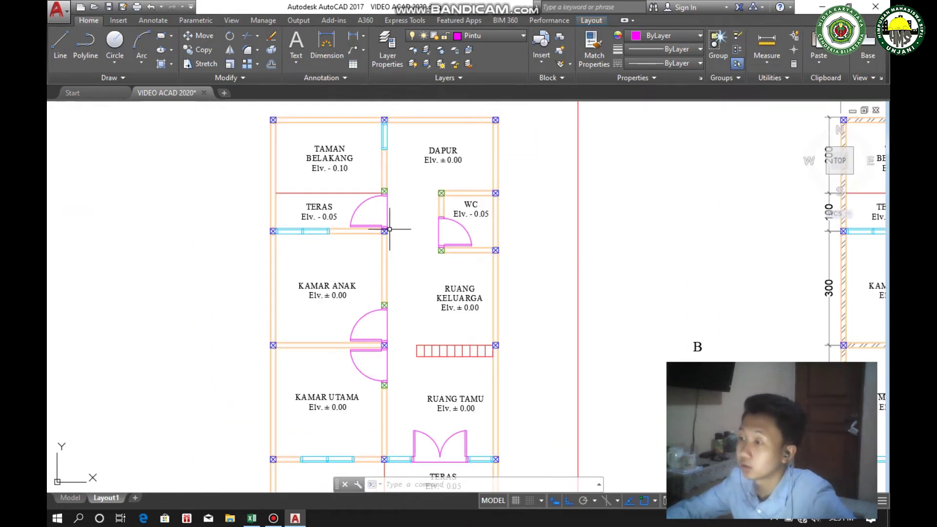
scroll(381, 217, "up", 2)
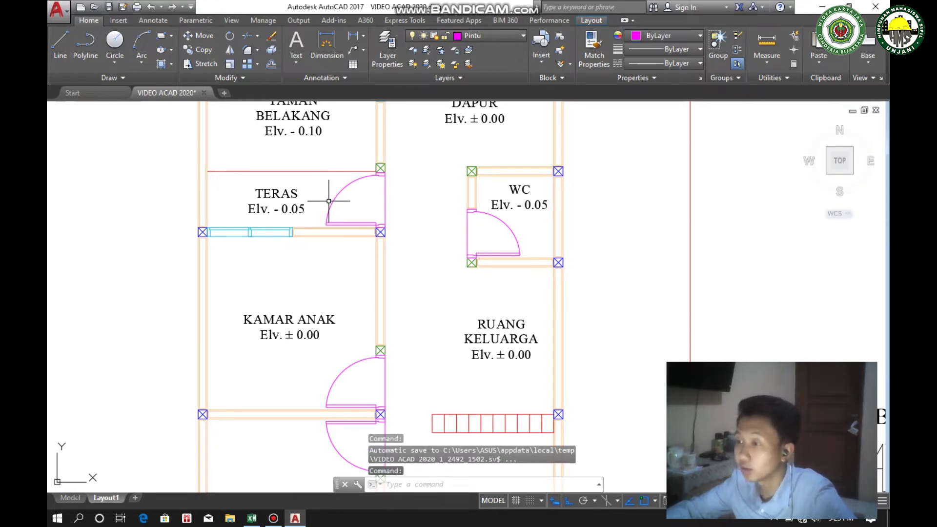
left_click(273, 518)
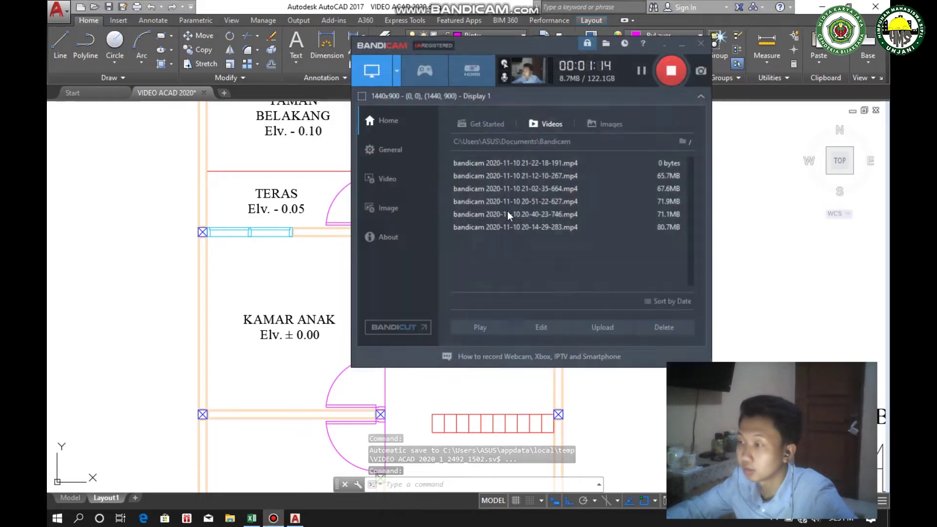
left_click(683, 43)
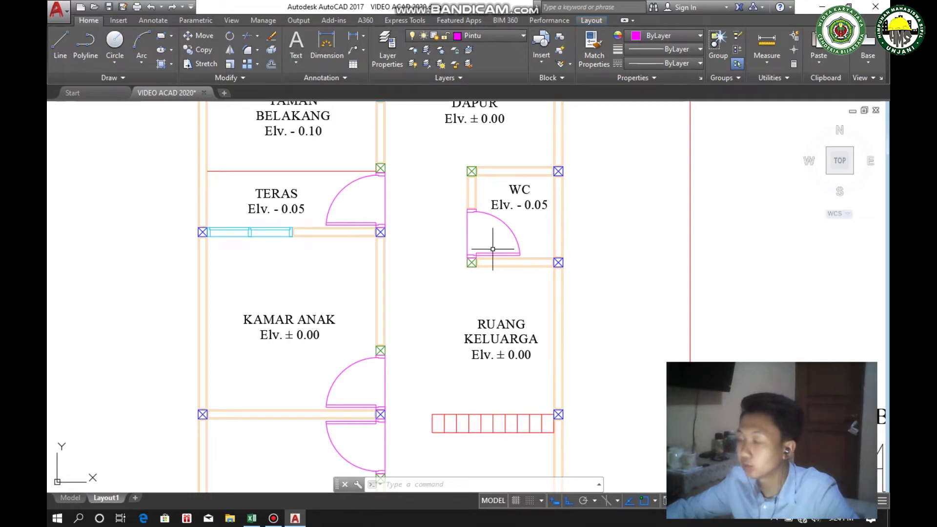
middle_click_drag(508, 297, 455, 249)
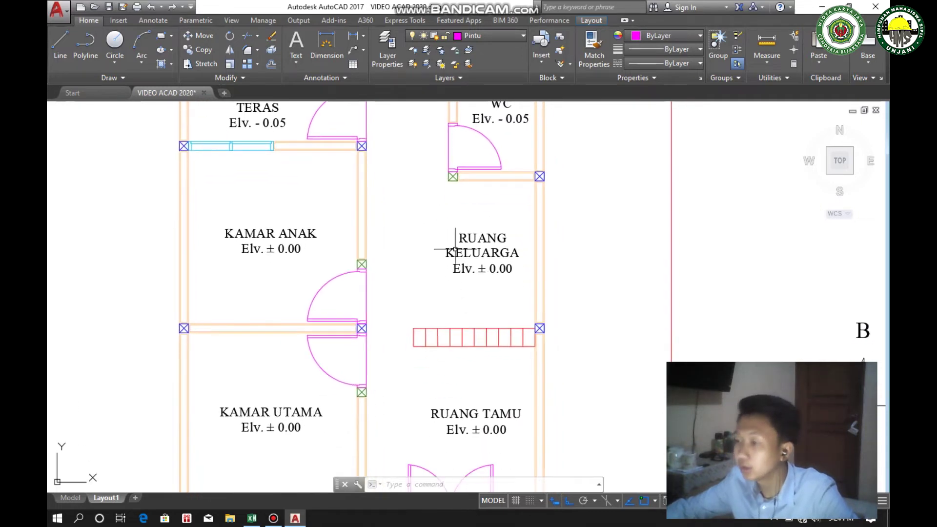
middle_click_drag(378, 302, 354, 254)
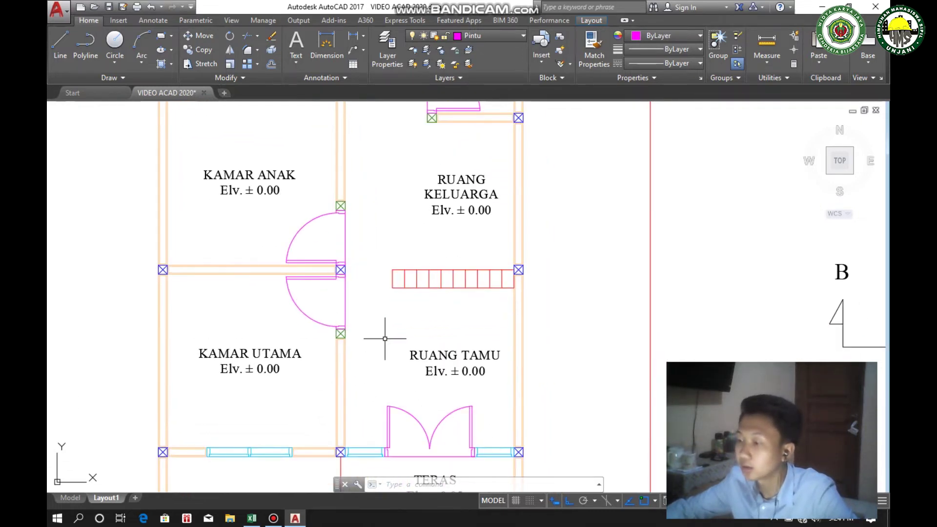
middle_click_drag(382, 330, 402, 260)
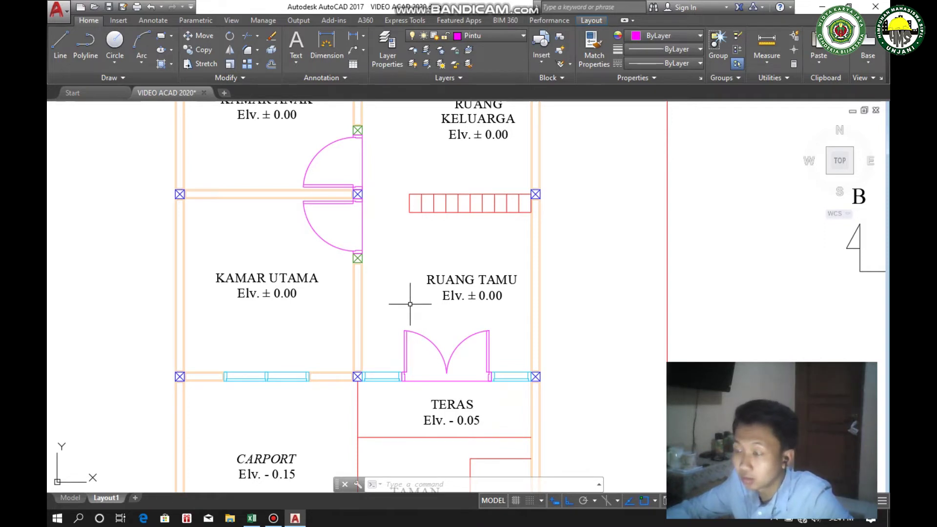
scroll(420, 197, "down", 2)
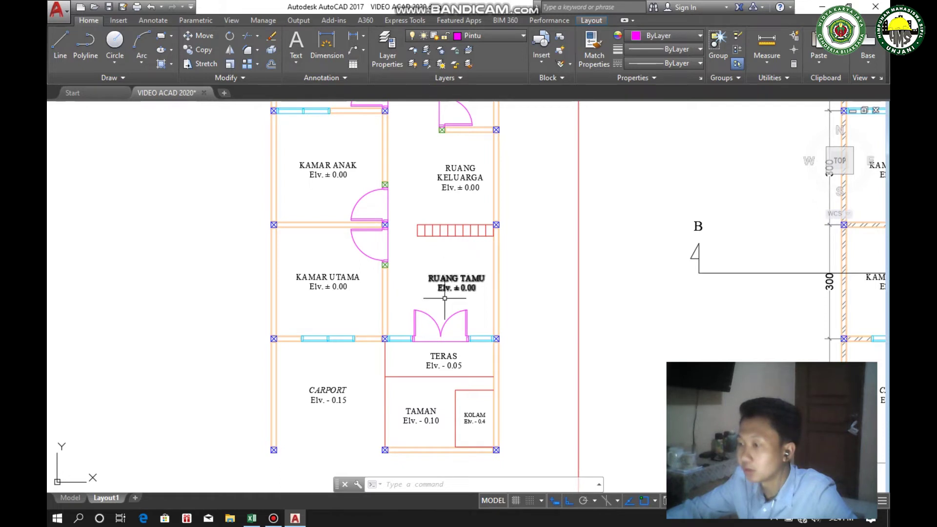
Switch to the Informasi Awal workbook in Excel and check the work item on wall hatching, dimensions and furniture
scroll(447, 328, "up", 2)
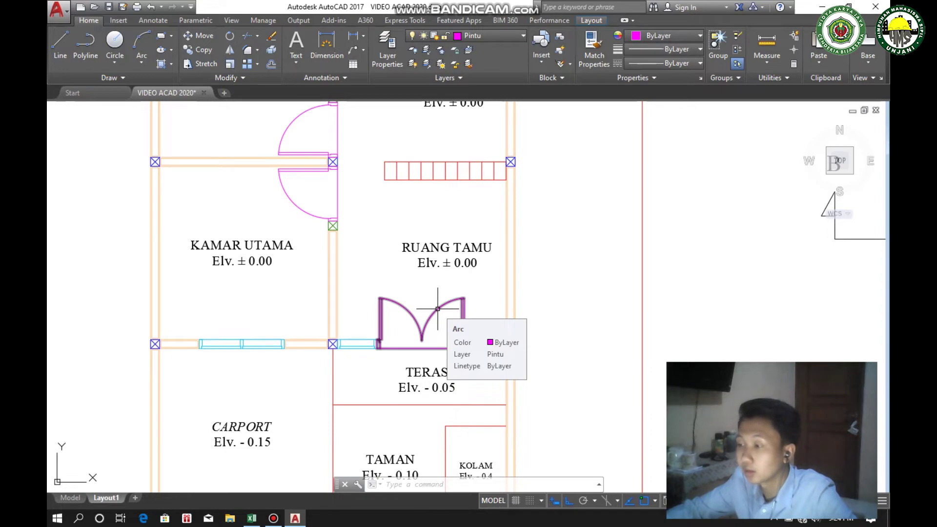
scroll(438, 308, "down", 2)
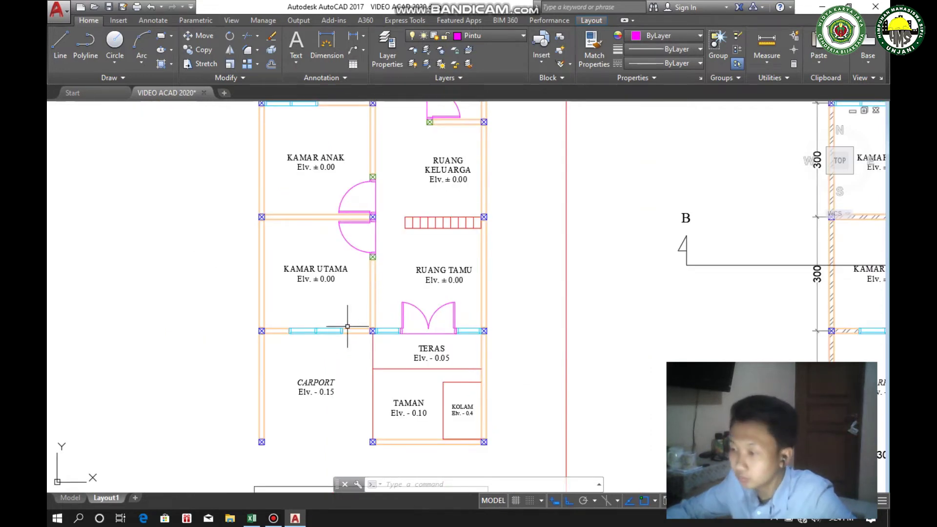
scroll(328, 312, "down", 1)
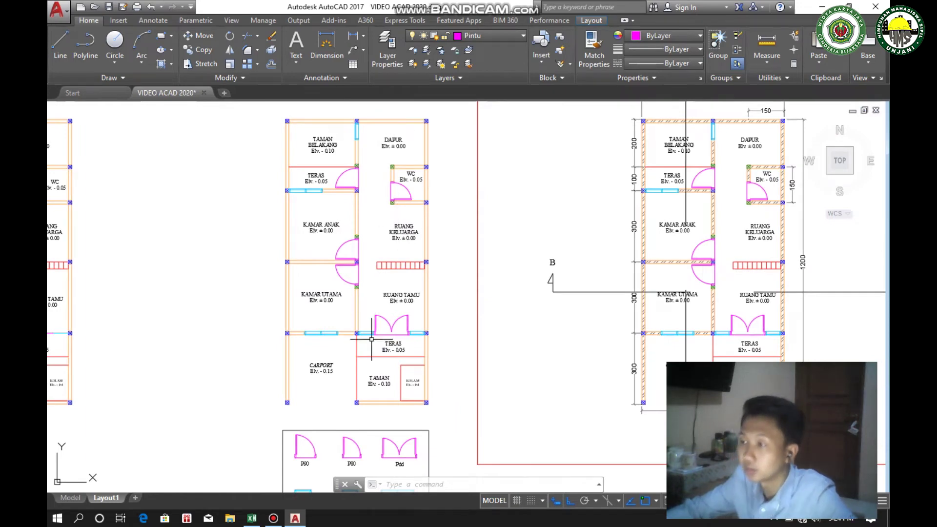
left_click(252, 518)
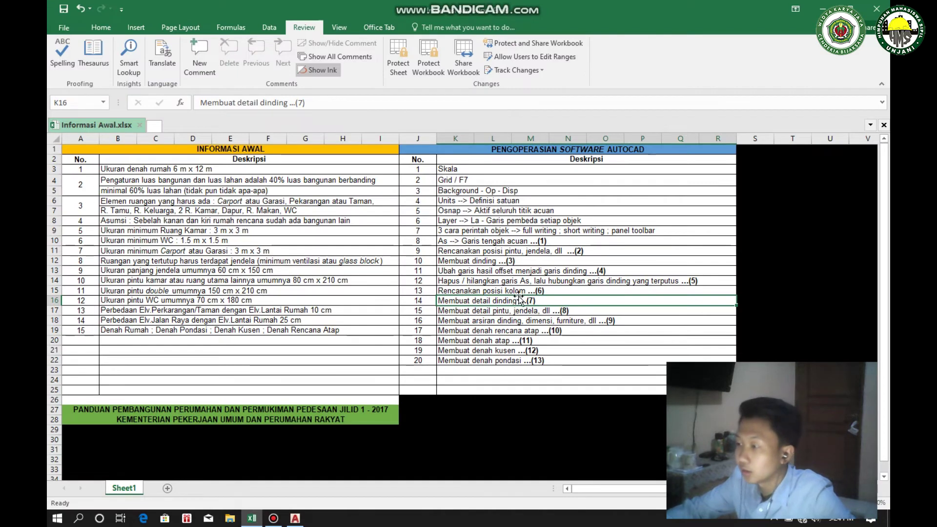
left_click(522, 320)
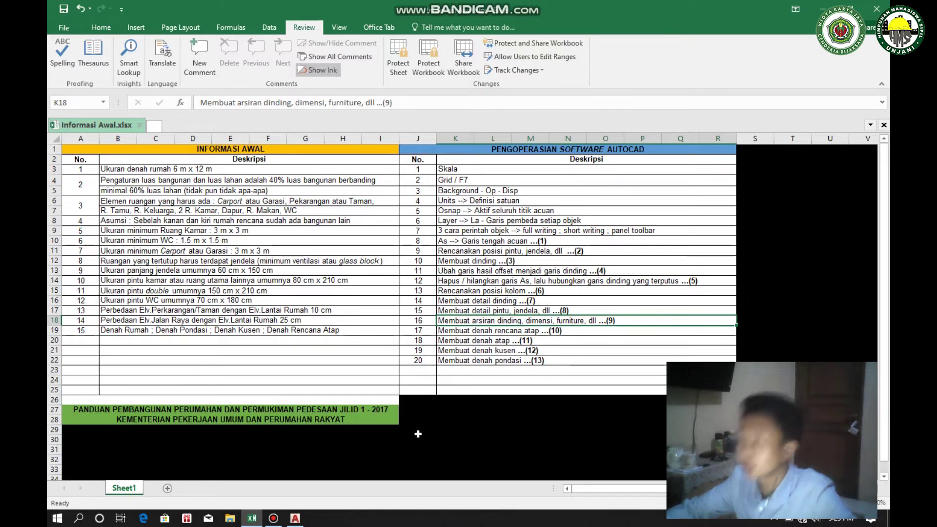
Return to AutoCAD and examine the wall hatching and dimensions in floor plan 9 Denah Rumah
left_click(296, 519)
mouse_move(410, 317)
middle_mouse_down()
mouse_move(378, 387)
mouse_move(351, 402)
mouse_move(245, 369)
middle_mouse_up()
scroll(245, 369, "down", 3)
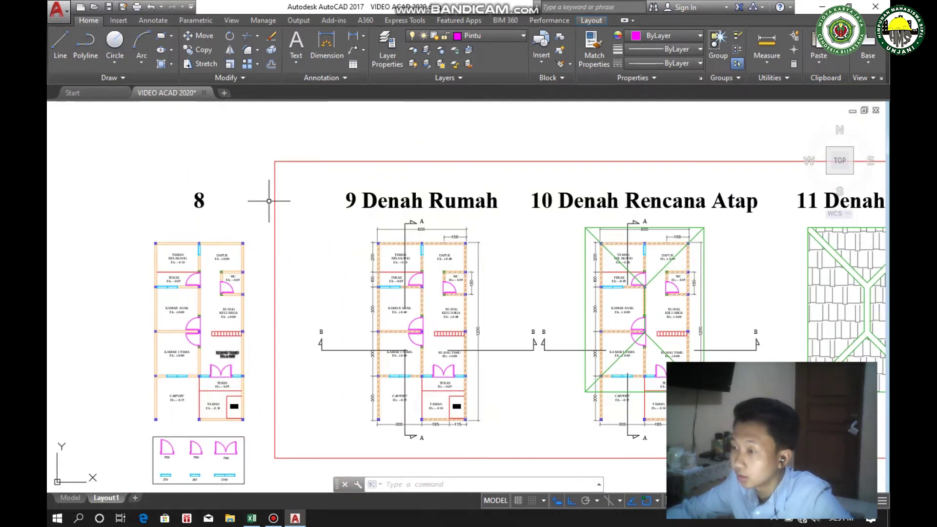
scroll(282, 194, "down", 2)
middle_click_drag(323, 211, 219, 213)
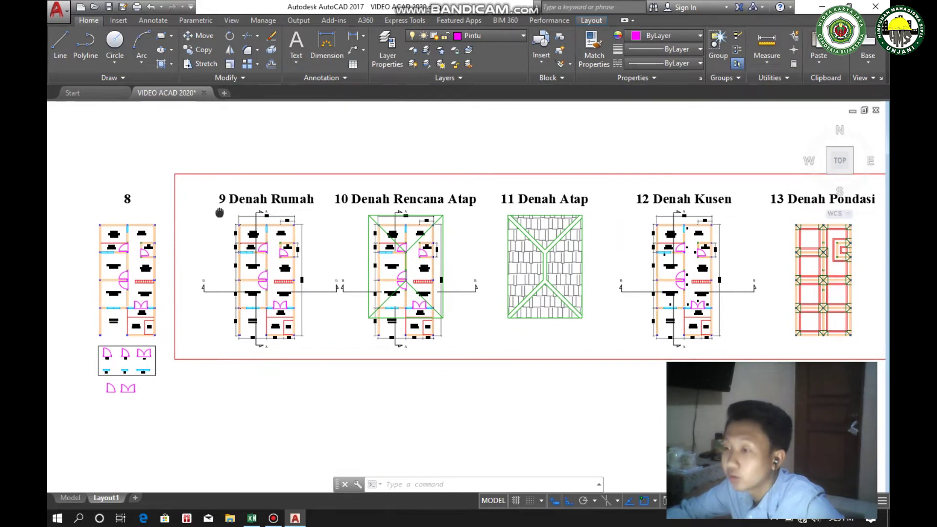
scroll(234, 215, "up", 3)
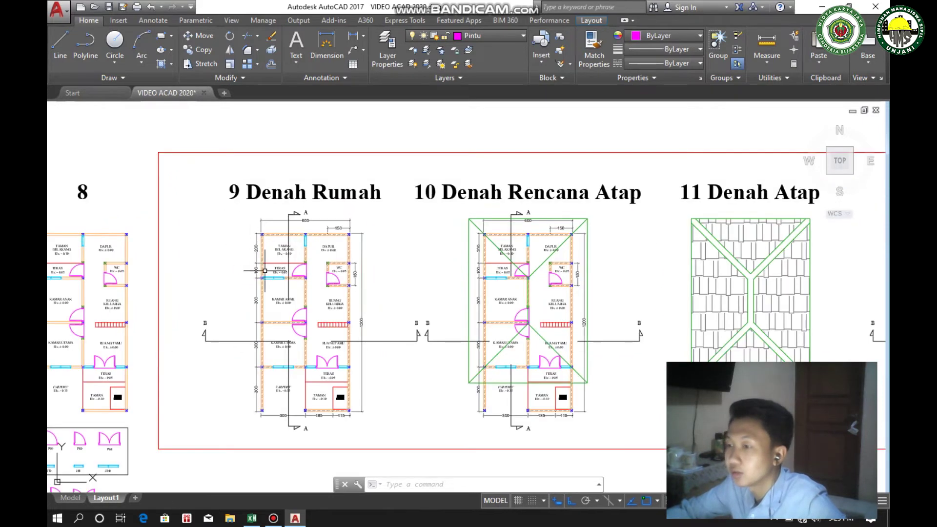
scroll(265, 270, "up", 1)
scroll(264, 270, "down", 1)
middle_click_drag(271, 309, 295, 277)
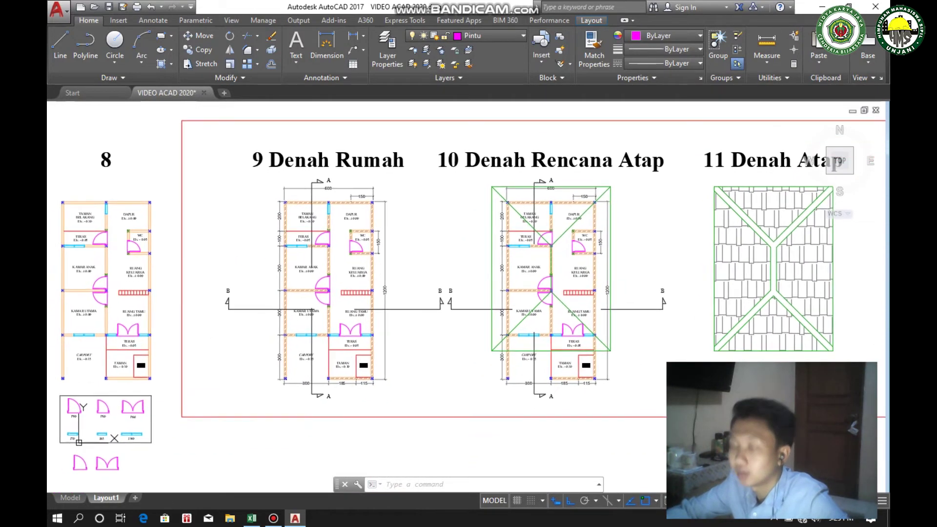
scroll(291, 236, "up", 4)
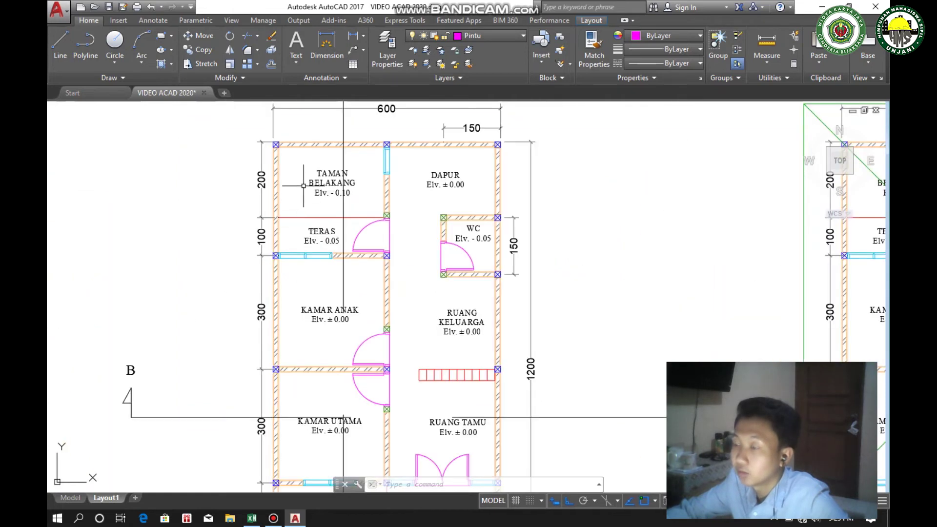
scroll(313, 145, "up", 2)
scroll(314, 147, "down", 1)
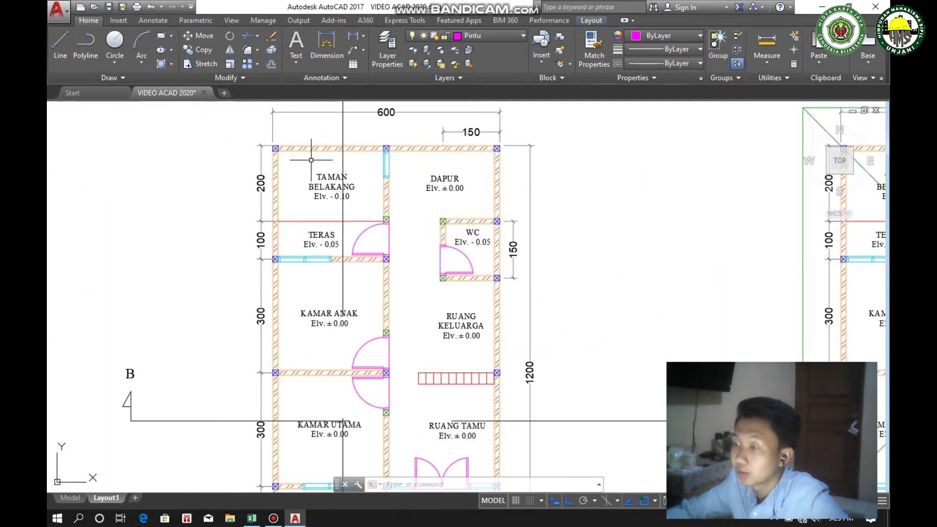
scroll(313, 147, "up", 1)
scroll(315, 151, "up", 2)
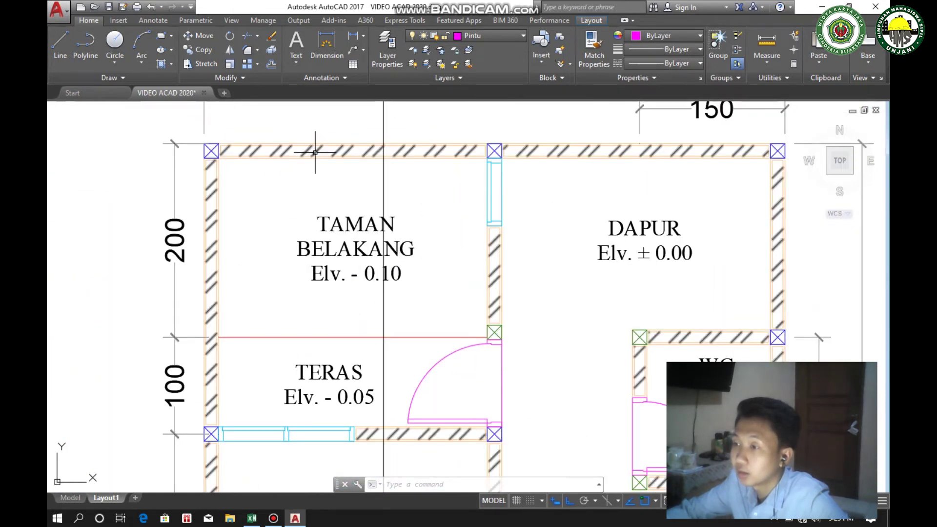
Hatch the outer wall segment beside DAPUR in floor plan 8 with the ANSI31 pattern at scale 1
scroll(315, 152, "down", 6)
middle_click_drag(271, 208, 382, 209)
scroll(388, 193, "up", 2)
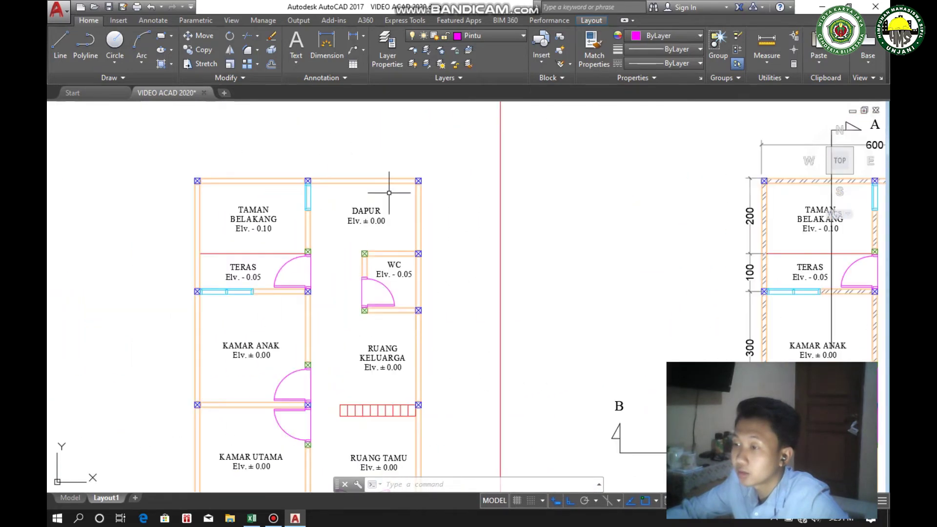
scroll(390, 192, "up", 1)
scroll(424, 205, "up", 1)
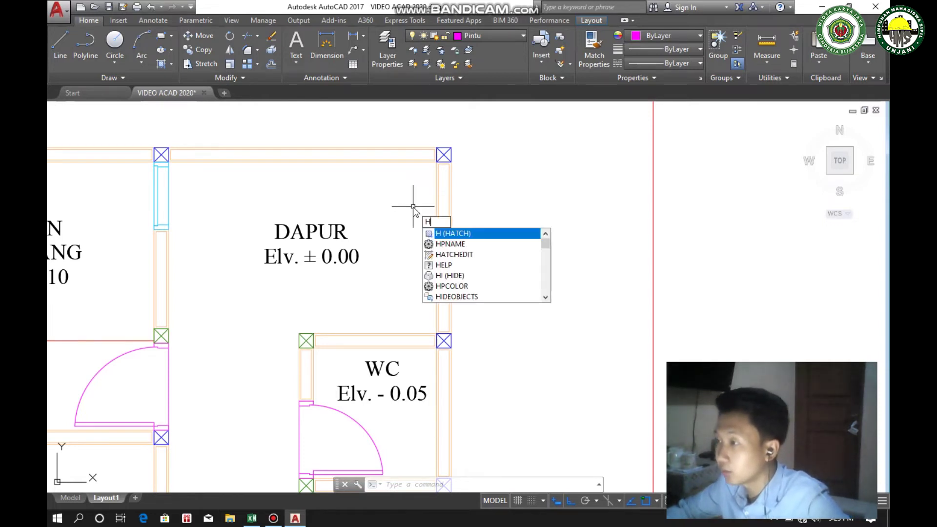
key("Return")
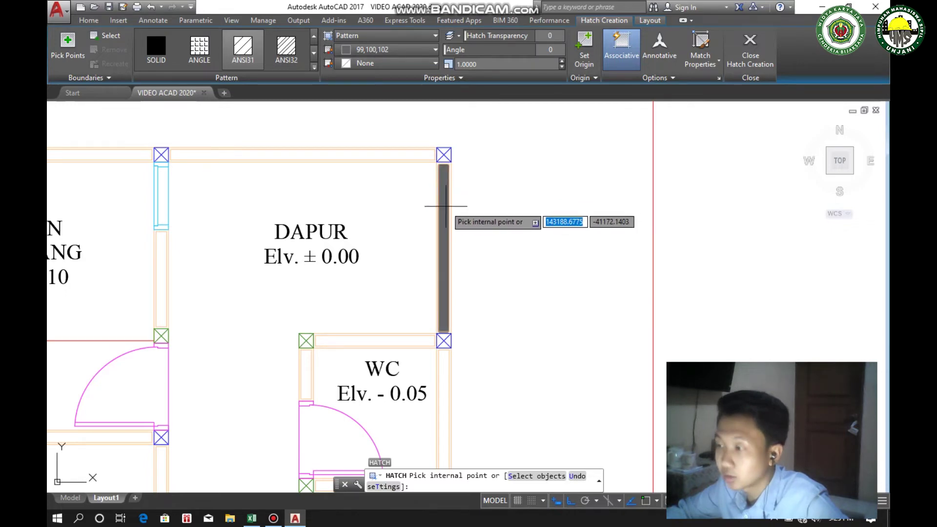
left_click(445, 206)
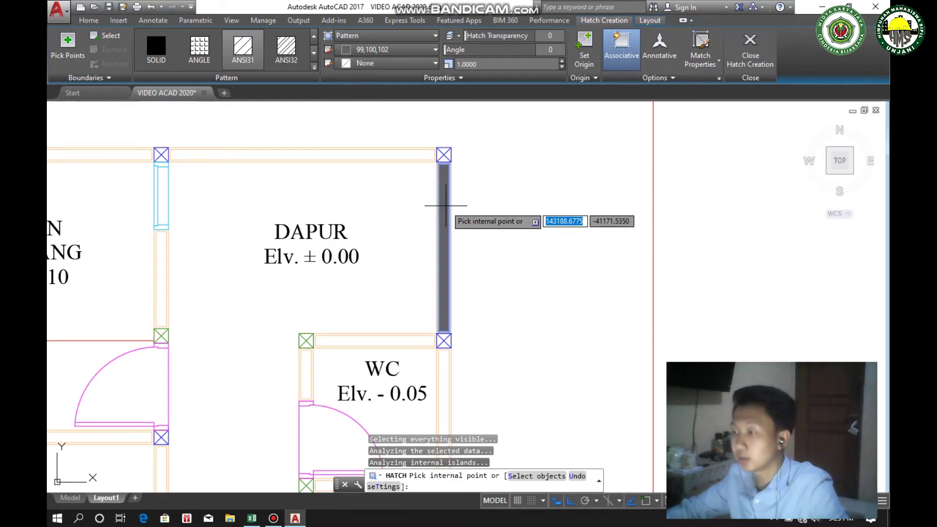
key("Escape")
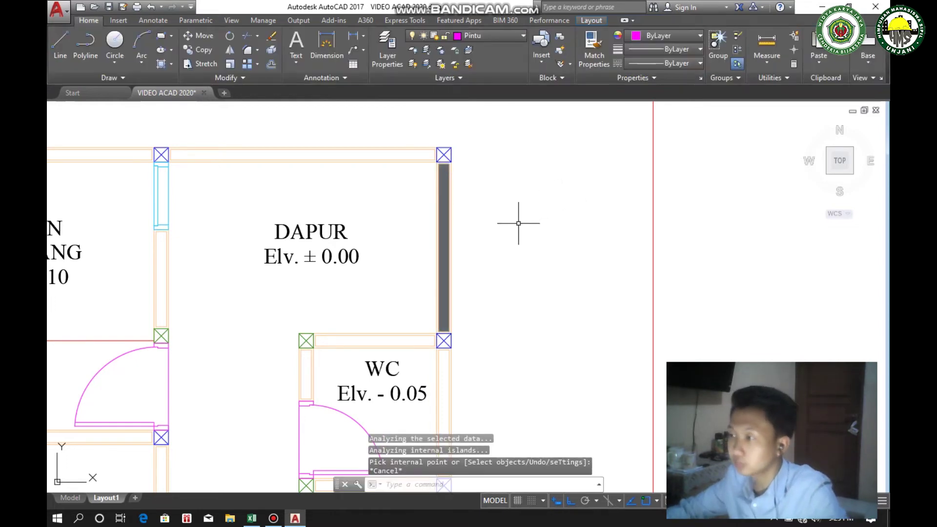
Try a scale of 30 on the DAPUR wall's ANSI31 hatch and settle on a scale of 50
left_click(447, 196)
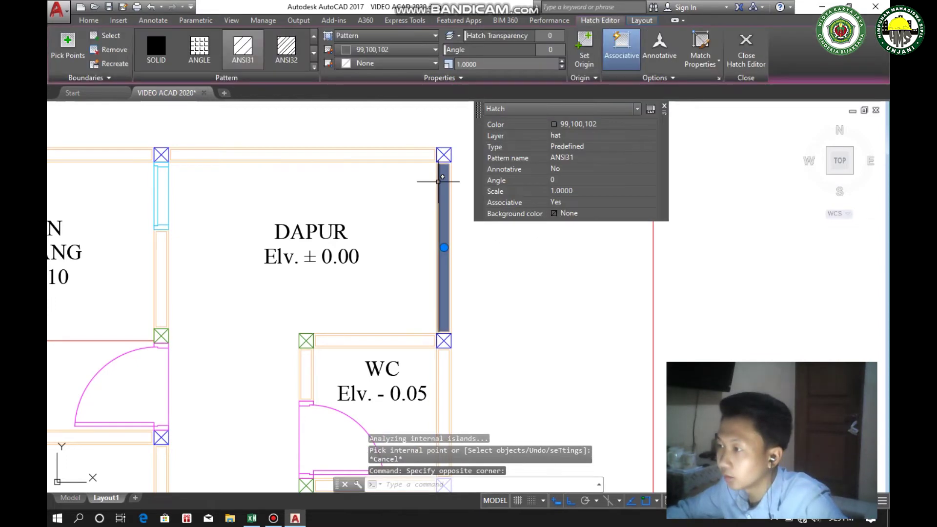
left_click(251, 46)
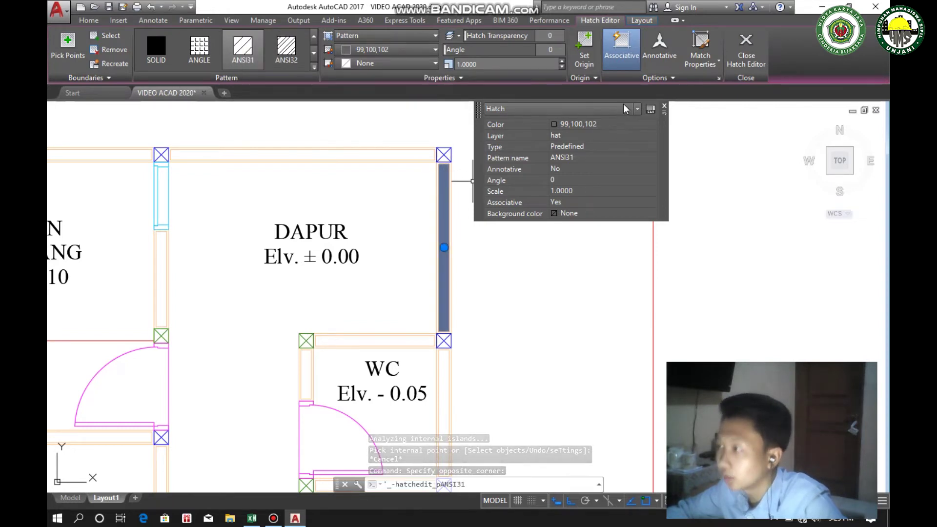
left_click(666, 131)
left_click_drag(686, 147, 755, 166)
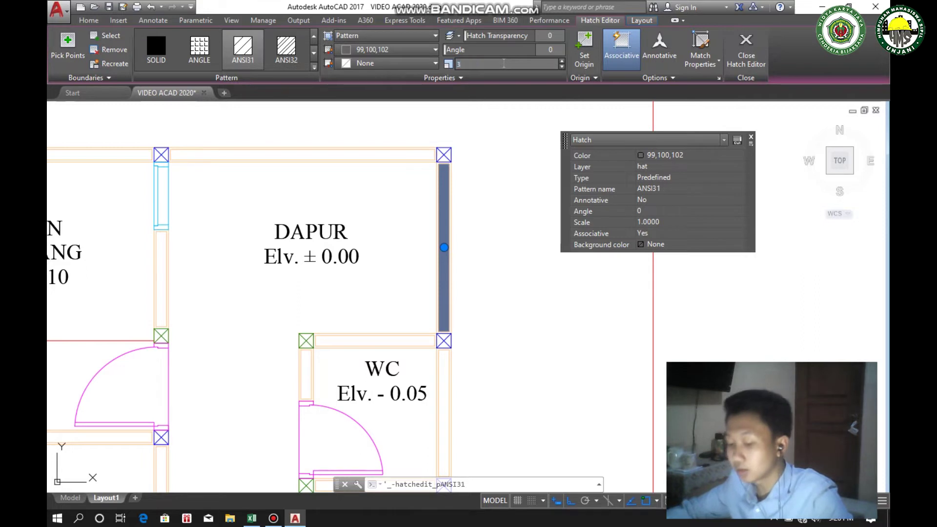
key("Return")
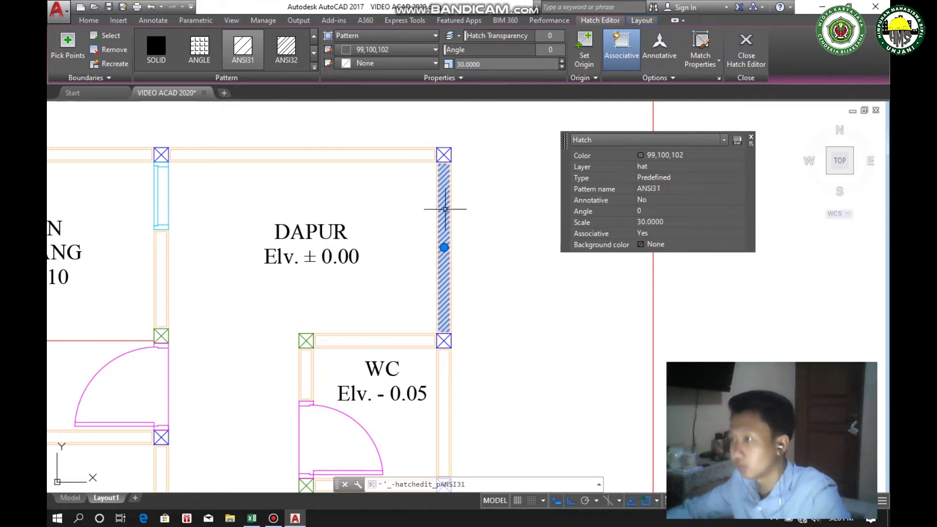
left_click(498, 64)
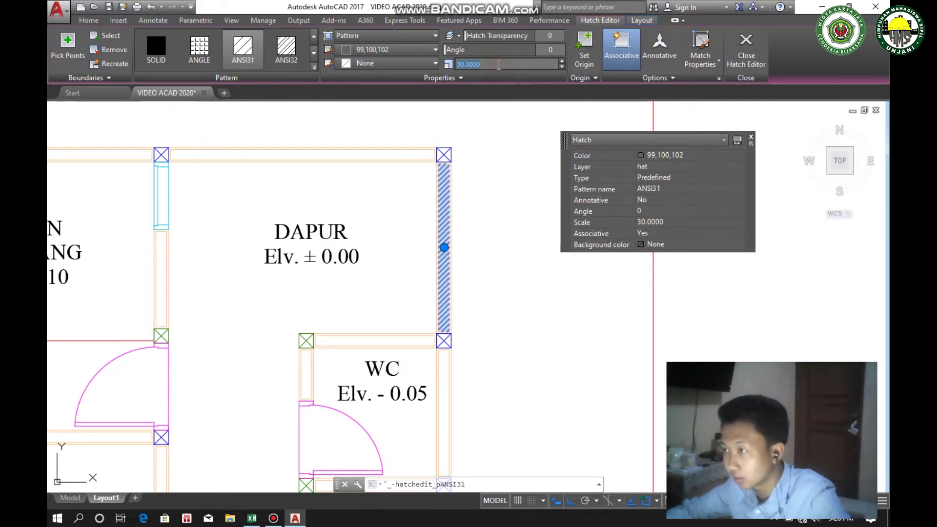
type("50")
key("Return")
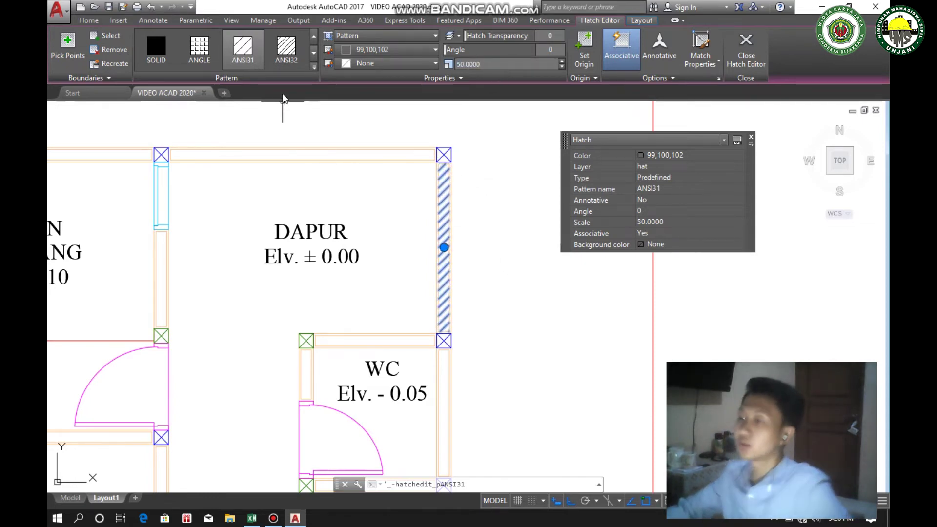
Change the DAPUR wall hatch pattern to ANSI32 and deselect the hatch
left_click(287, 45)
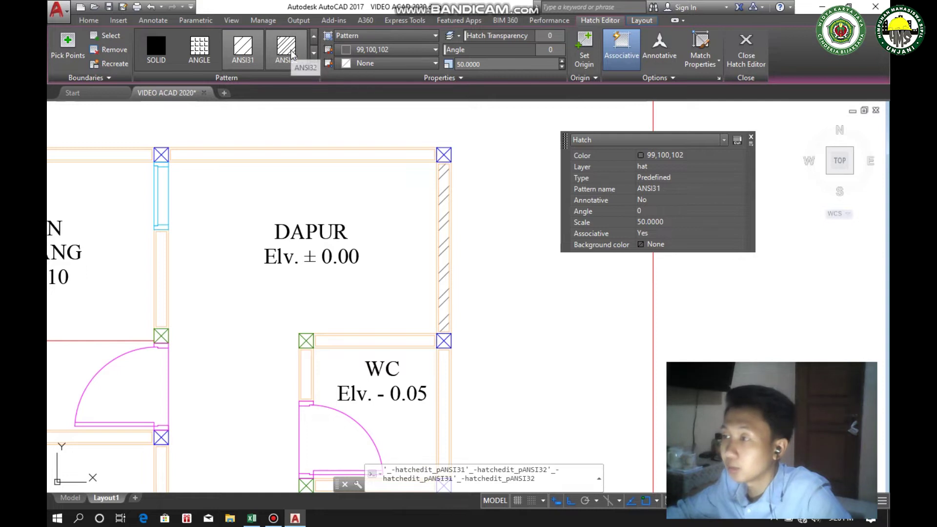
left_click(292, 54)
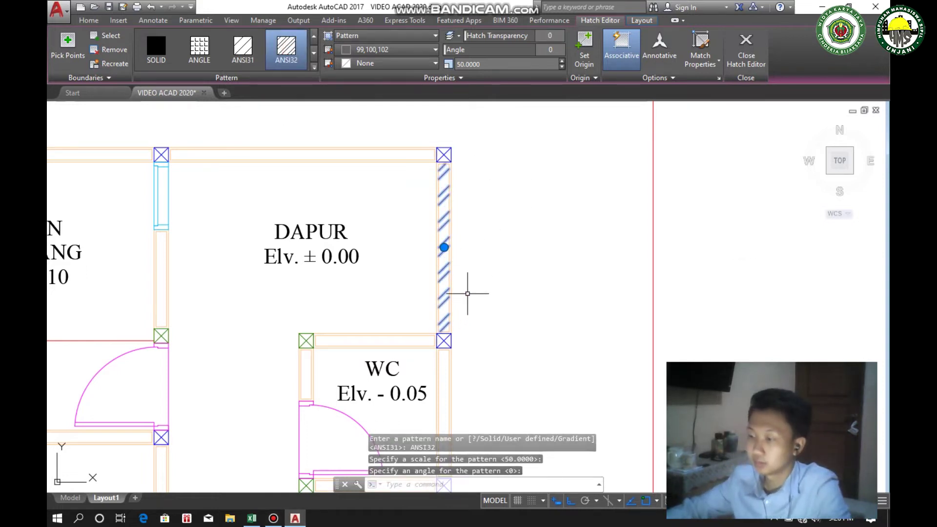
key("Escape")
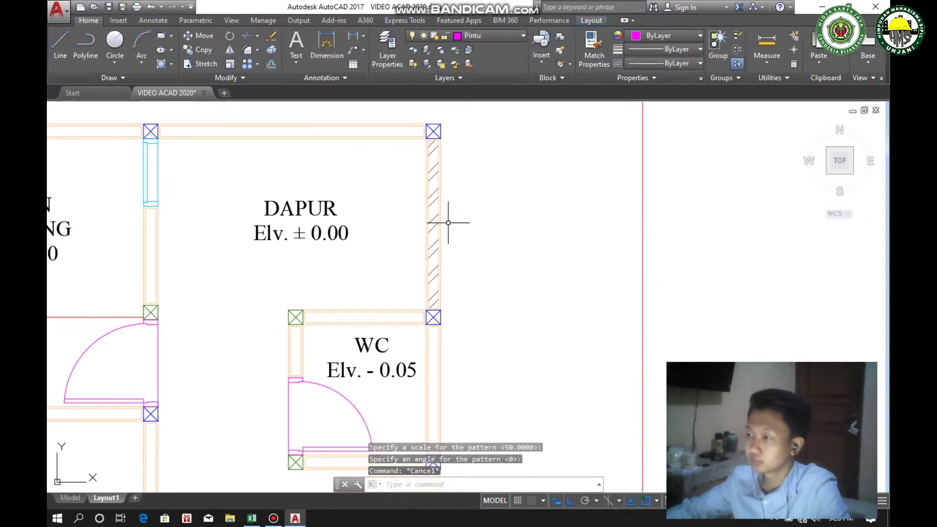
Examine the hatched DAPUR wall and the other walls of floor plan 8 against the finished plan 9 Denah Rumah
scroll(442, 198, "up", 3)
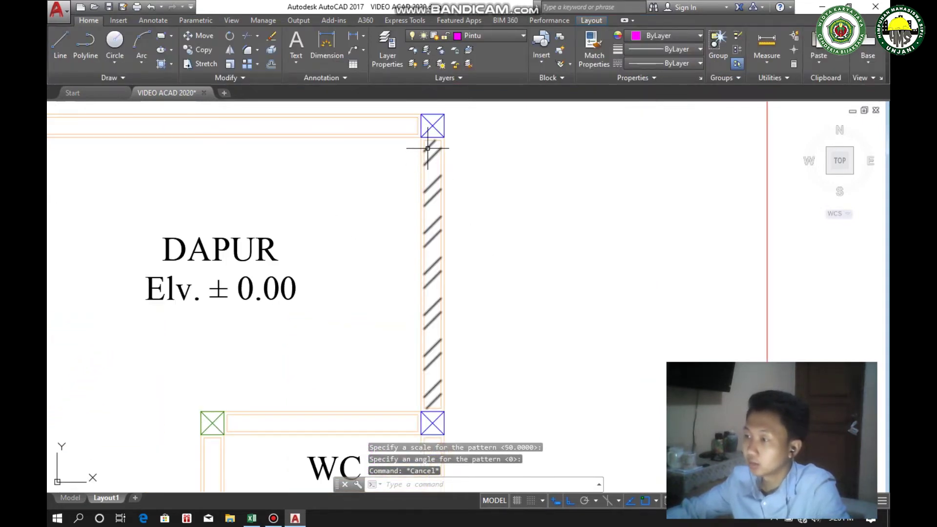
scroll(421, 203, "down", 2)
middle_click_drag(387, 206, 418, 205)
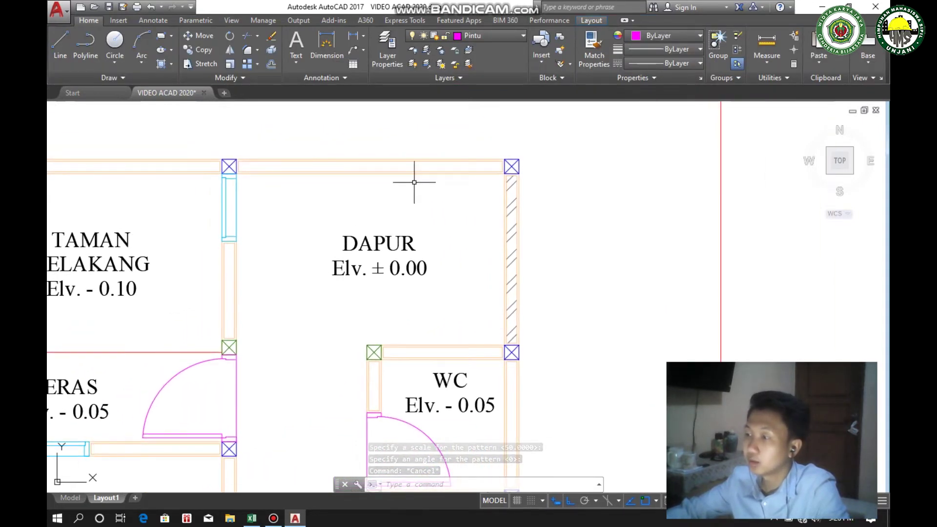
middle_click_drag(136, 169, 321, 186)
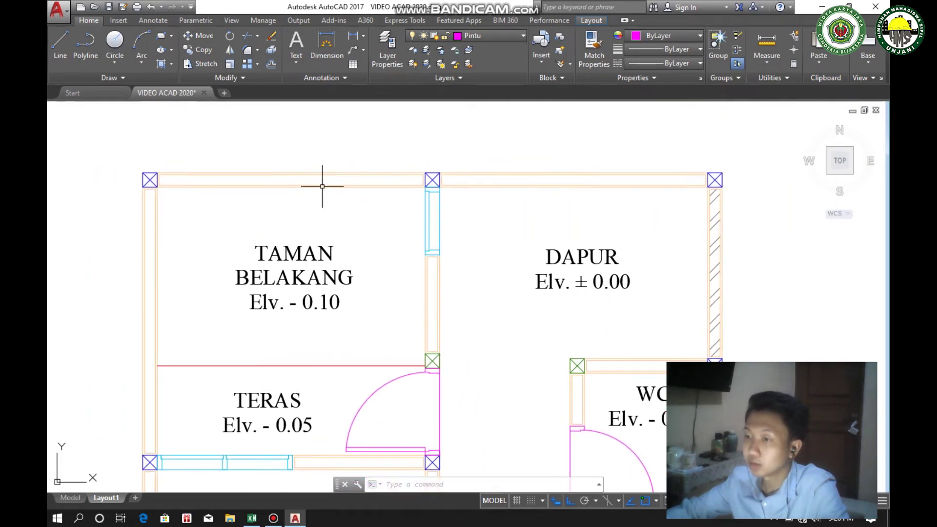
middle_click_drag(163, 224, 231, 175)
scroll(231, 174, "down", 2)
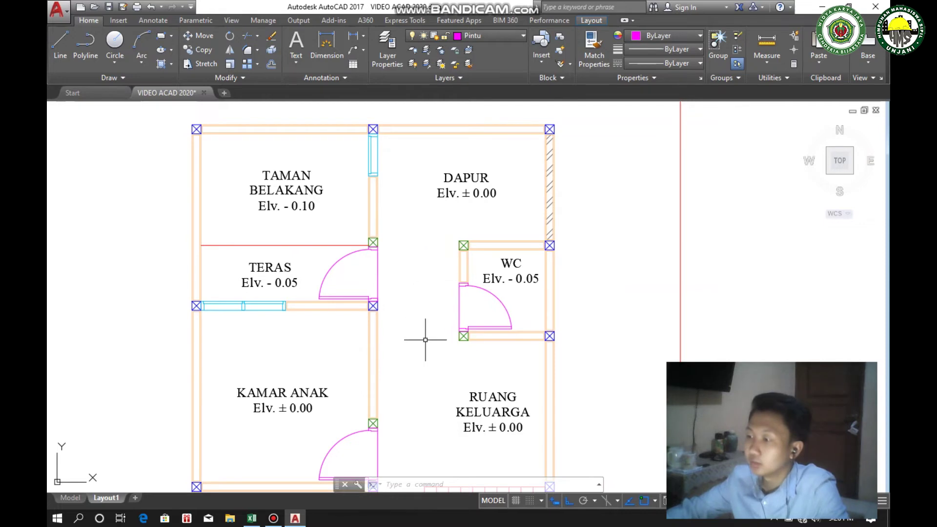
scroll(418, 280, "down", 4)
scroll(411, 288, "up", 2)
scroll(415, 325, "down", 2)
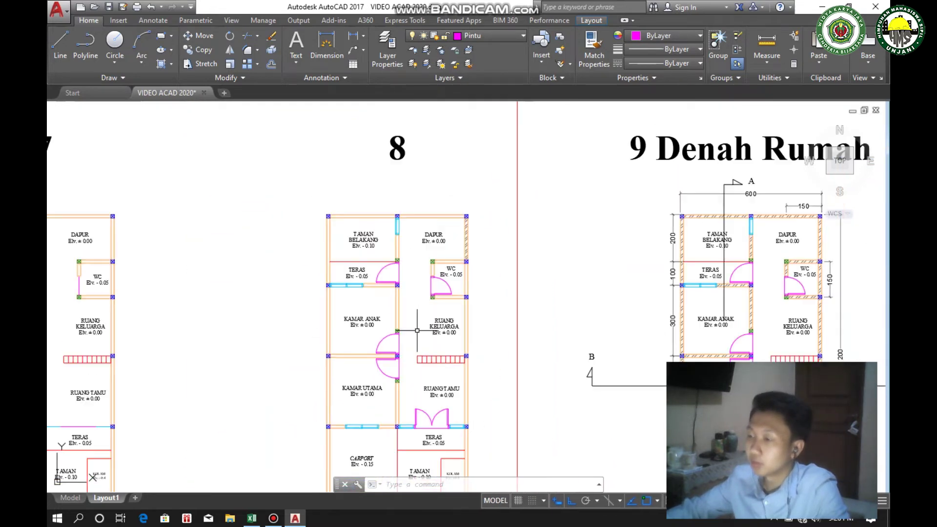
middle_click_drag(409, 364, 408, 312)
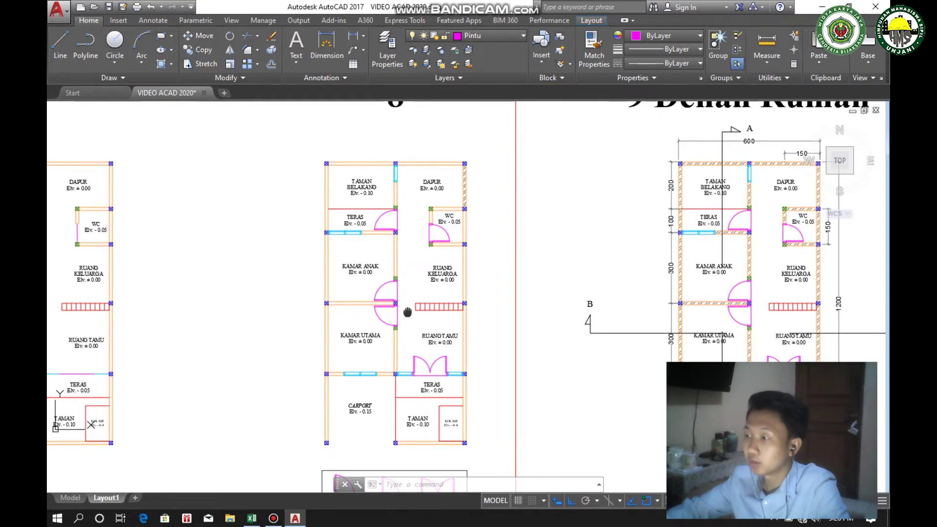
scroll(367, 211, "up", 2)
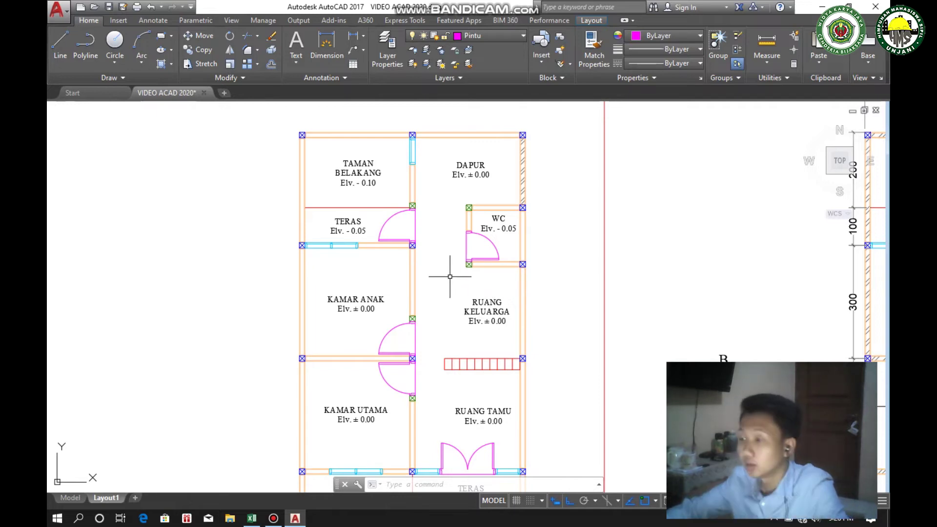
scroll(446, 283, "down", 3)
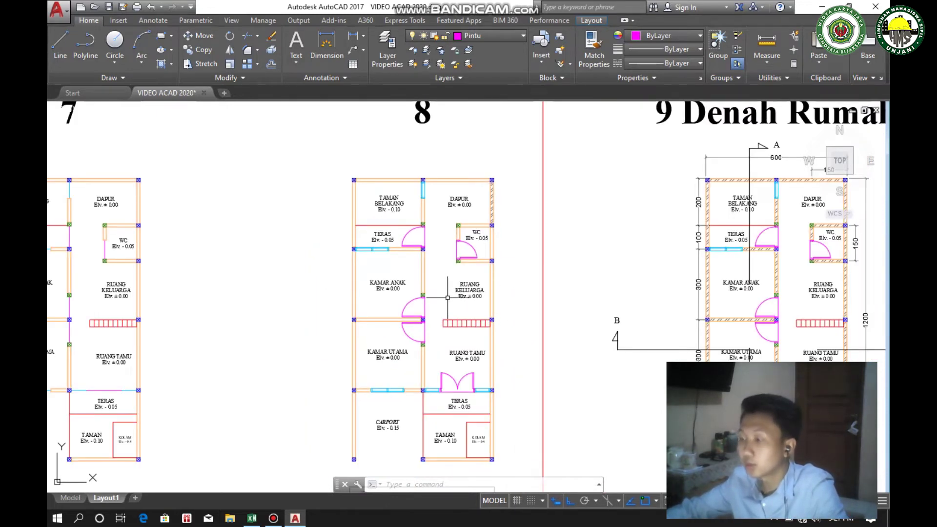
mouse_move(447, 297)
middle_mouse_down()
mouse_move(427, 250)
mouse_move(428, 221)
mouse_move(392, 247)
mouse_move(363, 245)
middle_mouse_up()
scroll(364, 244, "down", 2)
middle_click_drag(587, 263, 395, 261)
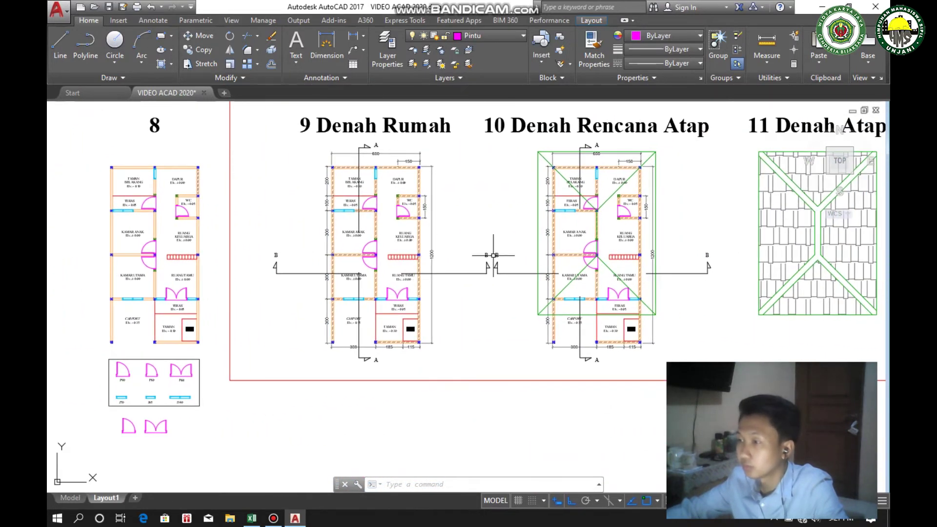
Add a vertical linear dimension beside the TAMAN BELAKANG outer wall in plan 9, from the corner column's outer corner to the TERAS line
middle_click_drag(494, 255, 402, 259)
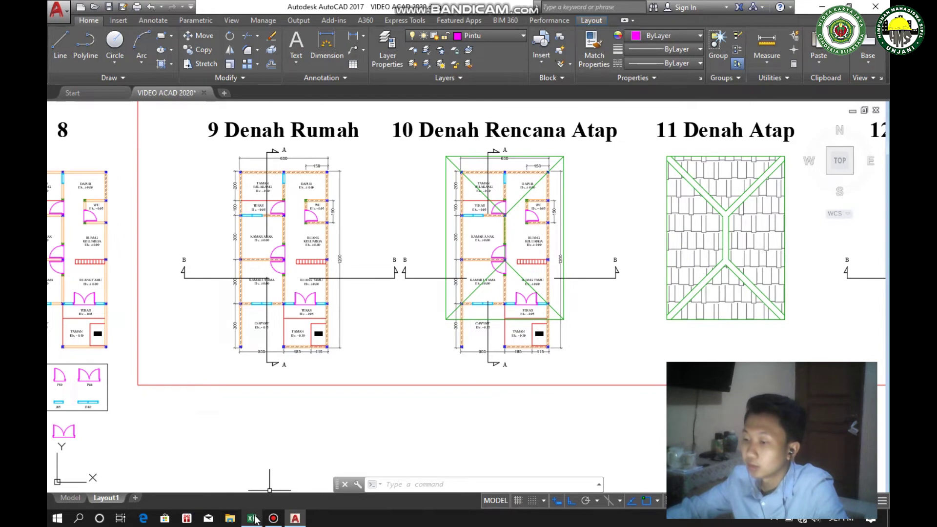
scroll(197, 293, "up", 2)
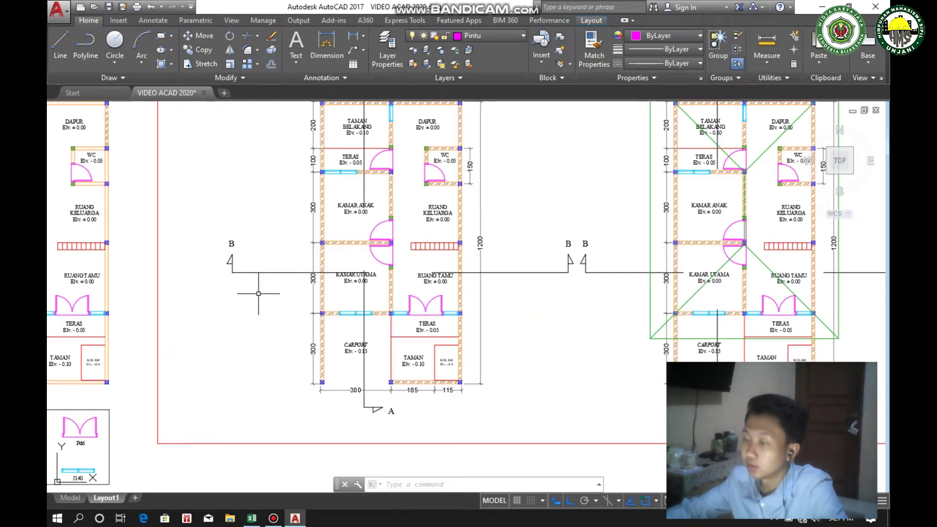
scroll(267, 296, "up", 3)
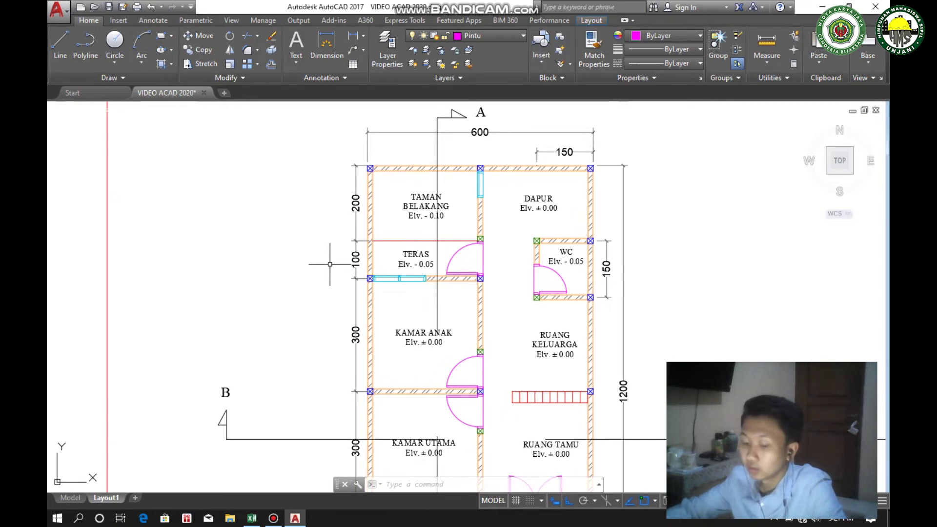
type("dli")
key("Return")
scroll(373, 178, "up", 3)
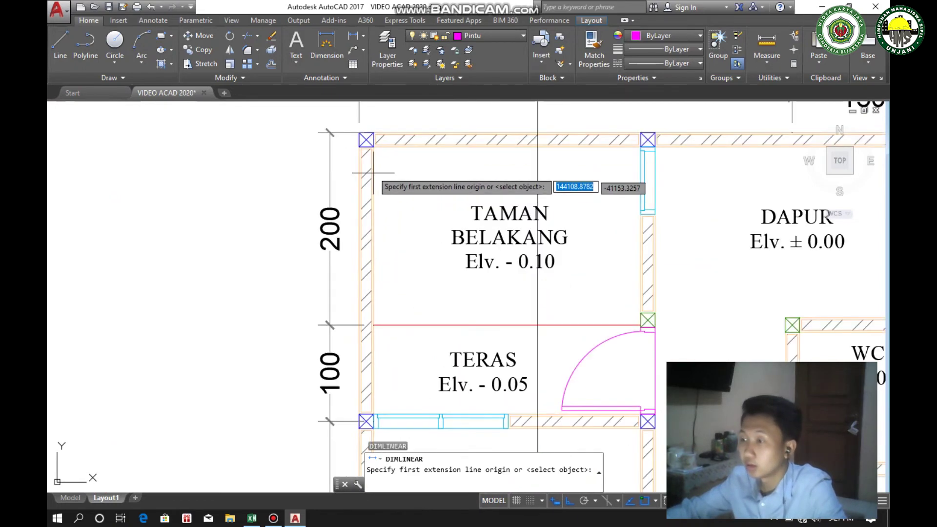
left_click(359, 133)
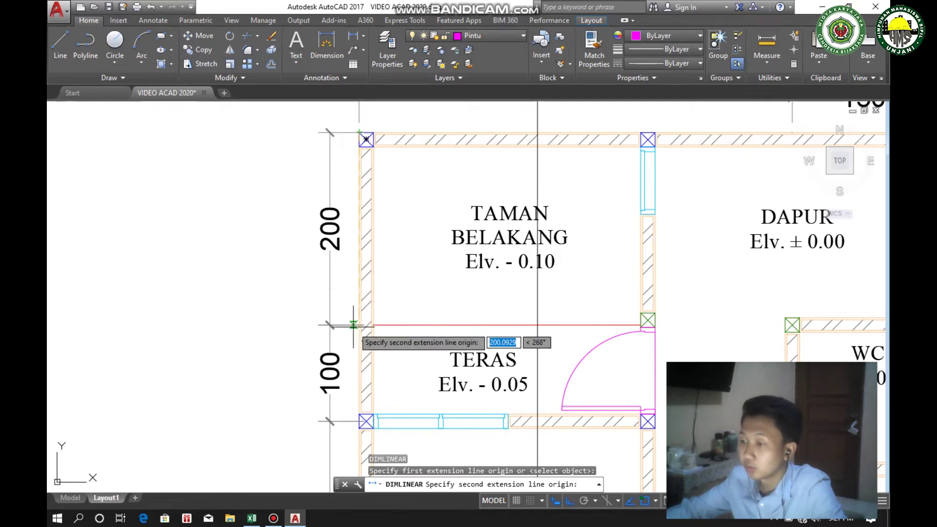
left_click(360, 324)
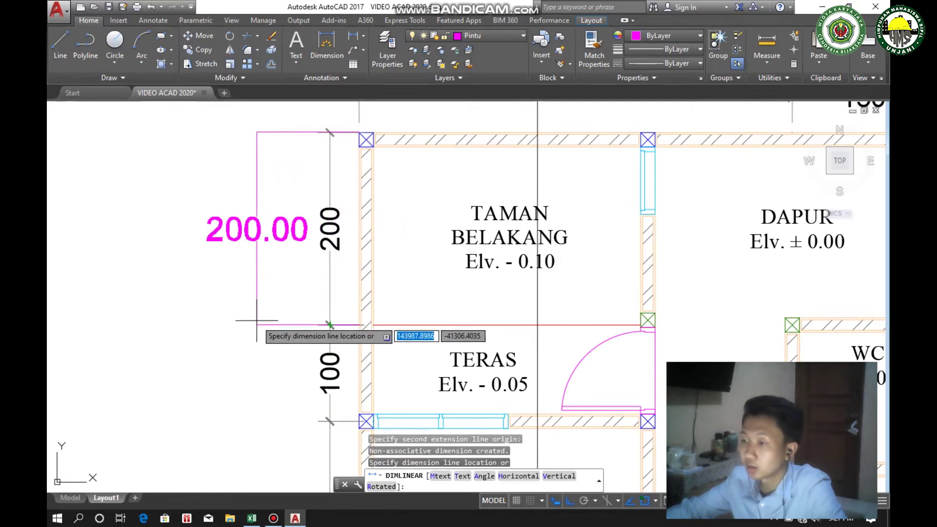
left_click(256, 320)
key("Escape")
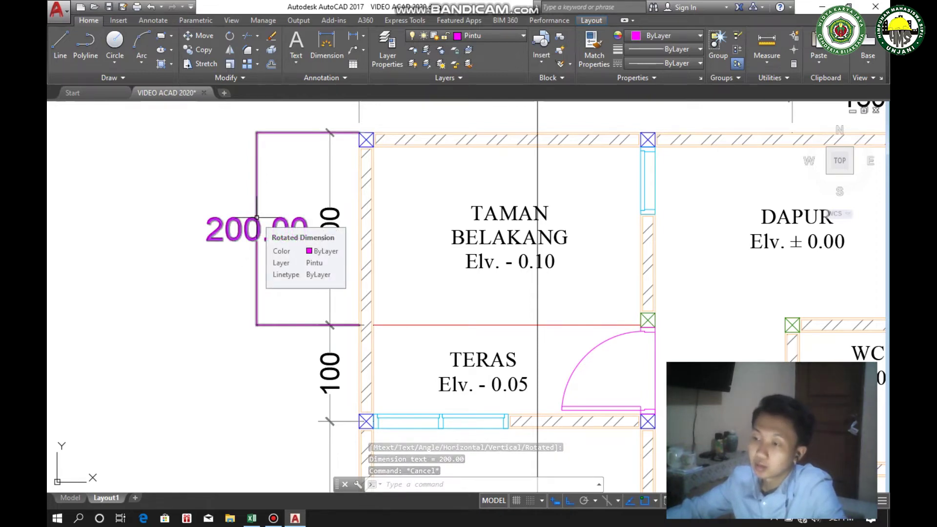
Examine the line settings and linetype options in the Standard dimension style's overrides, and close the Dimension Style Manager
left_click(256, 217)
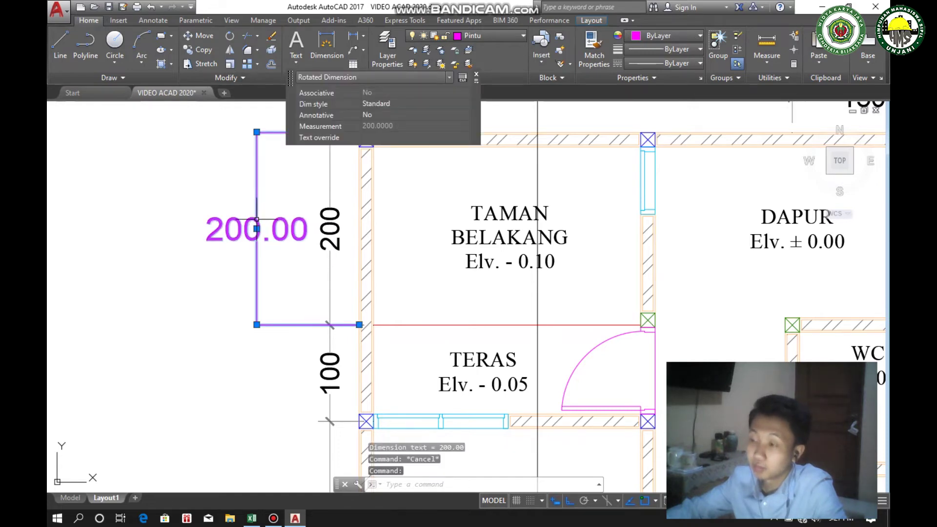
type("D")
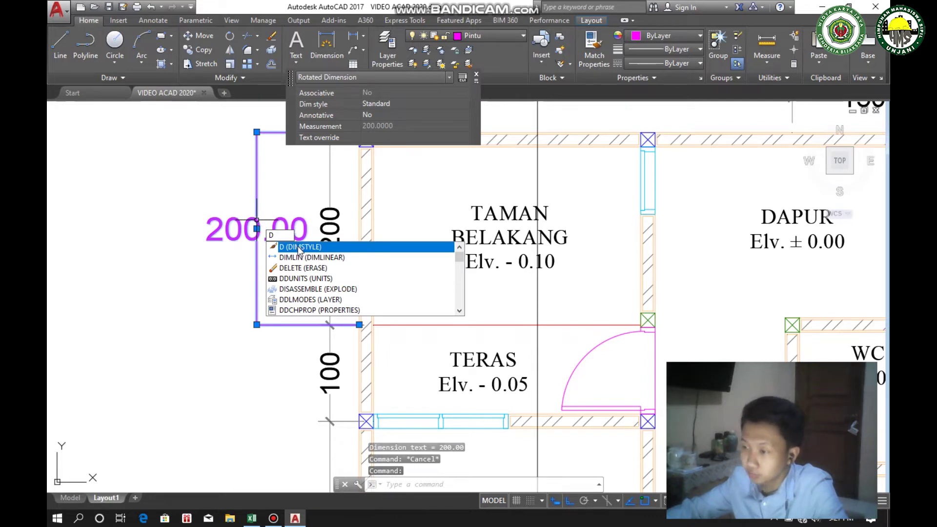
left_click(298, 246)
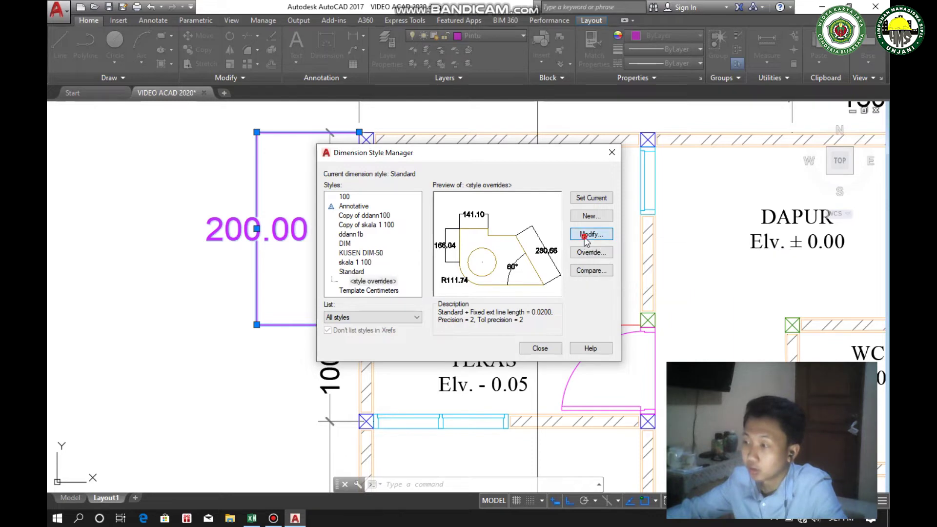
left_click(586, 236)
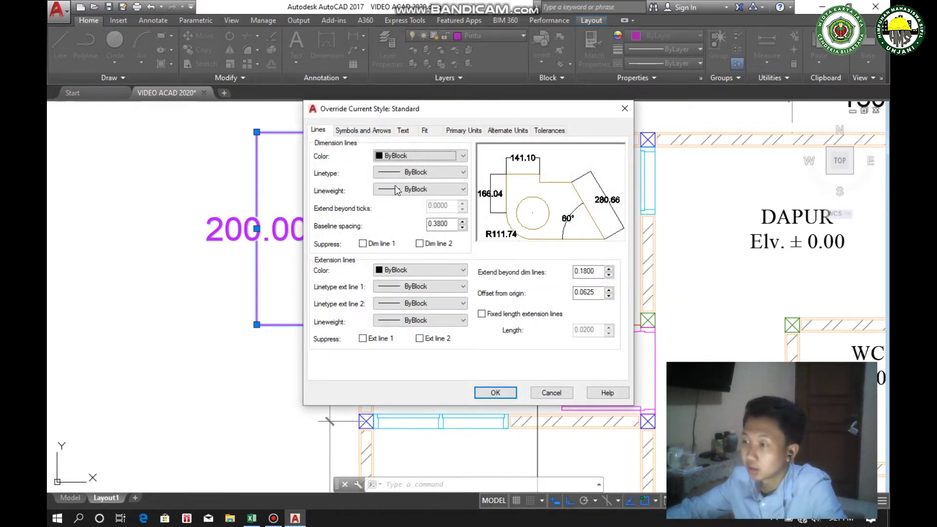
left_click(412, 173)
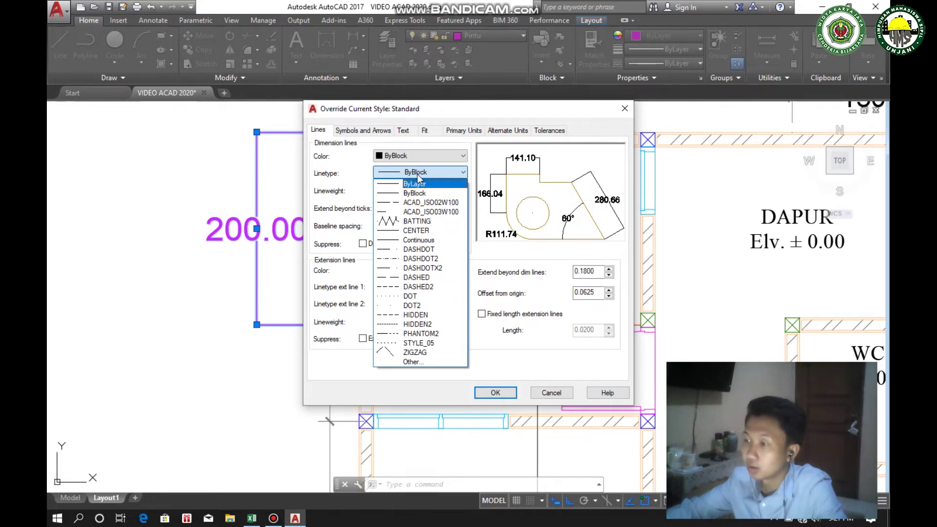
left_click(450, 174)
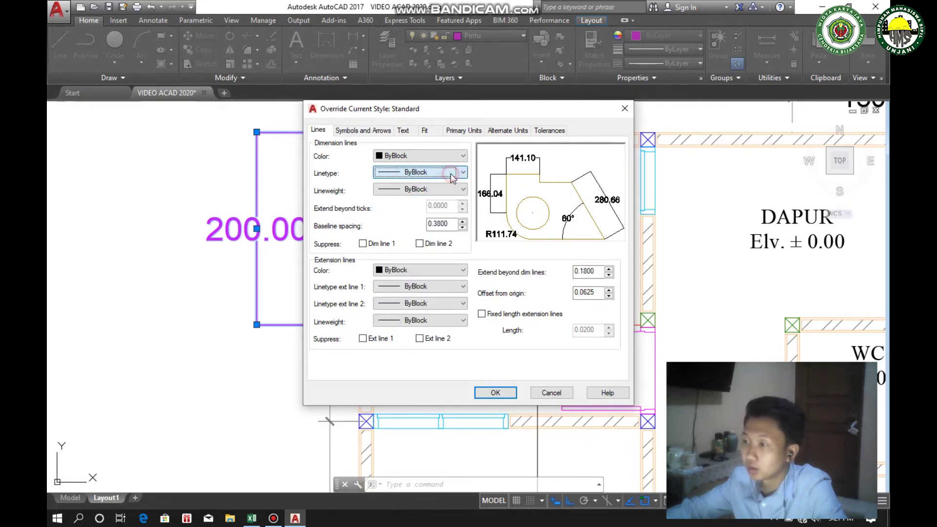
left_click(624, 109)
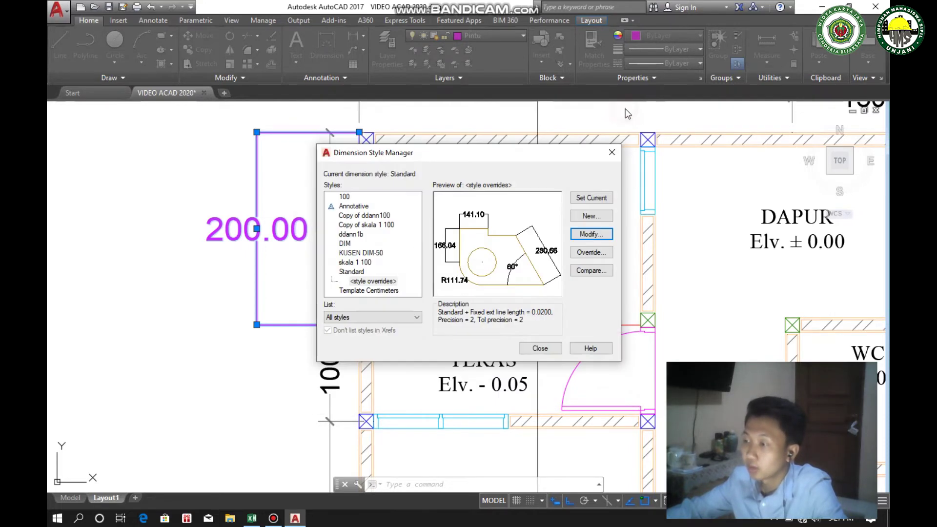
left_click(613, 153)
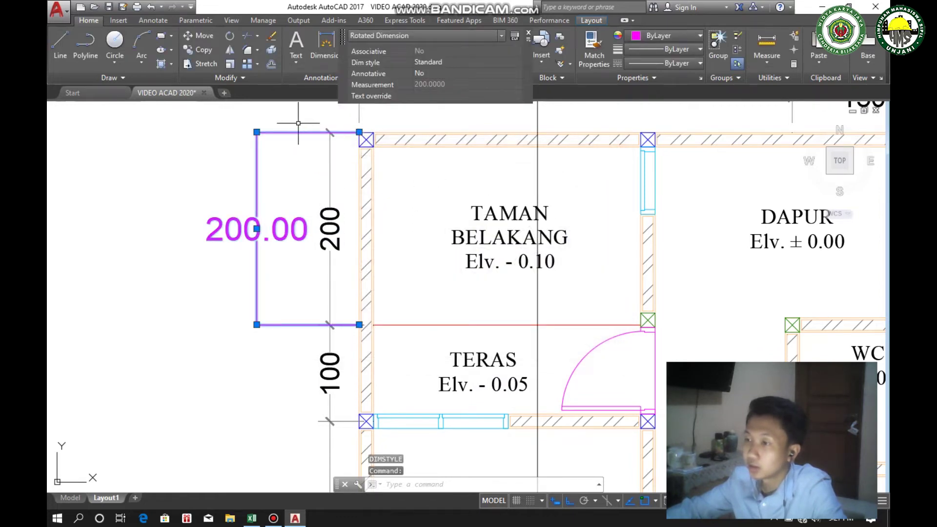
Preview the available dimension styles, such as skala 1 100 and DIM, on the new TAMAN BELAKANG dimension
key("Escape")
left_click(281, 130)
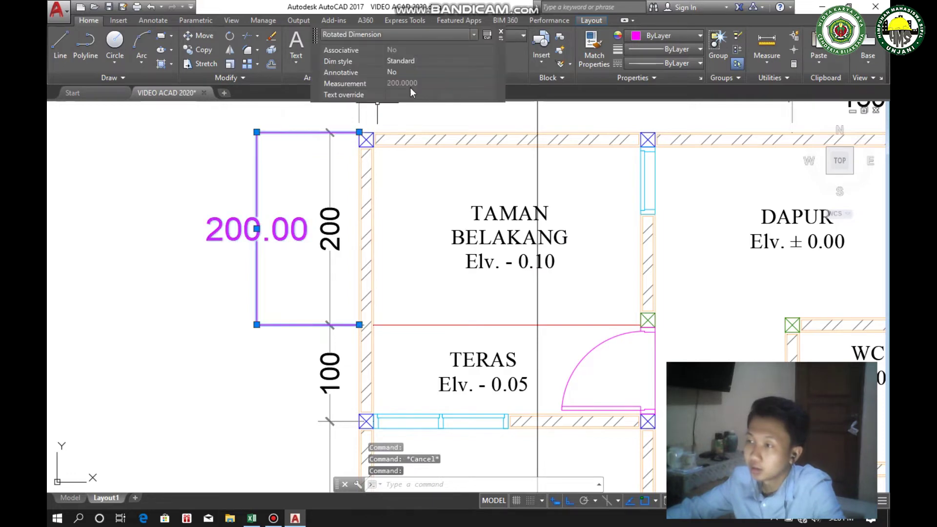
left_click(419, 60)
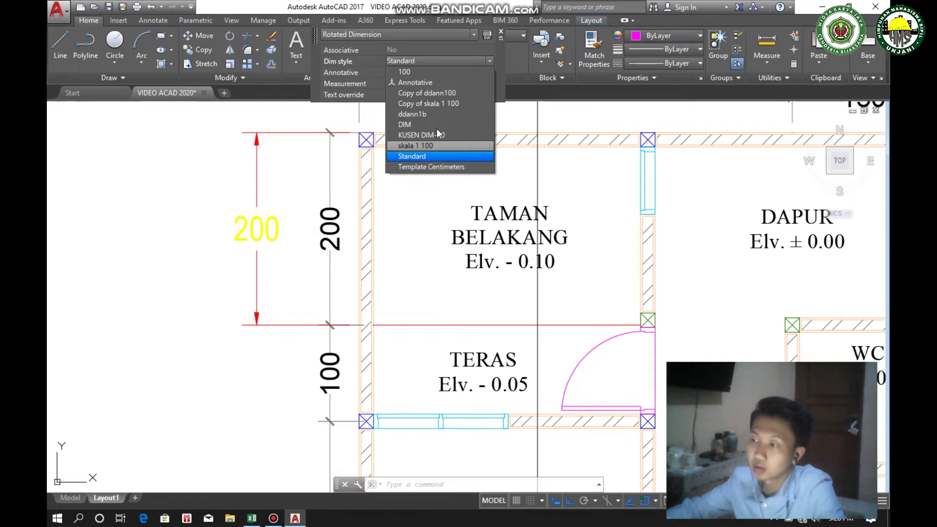
left_click(472, 60)
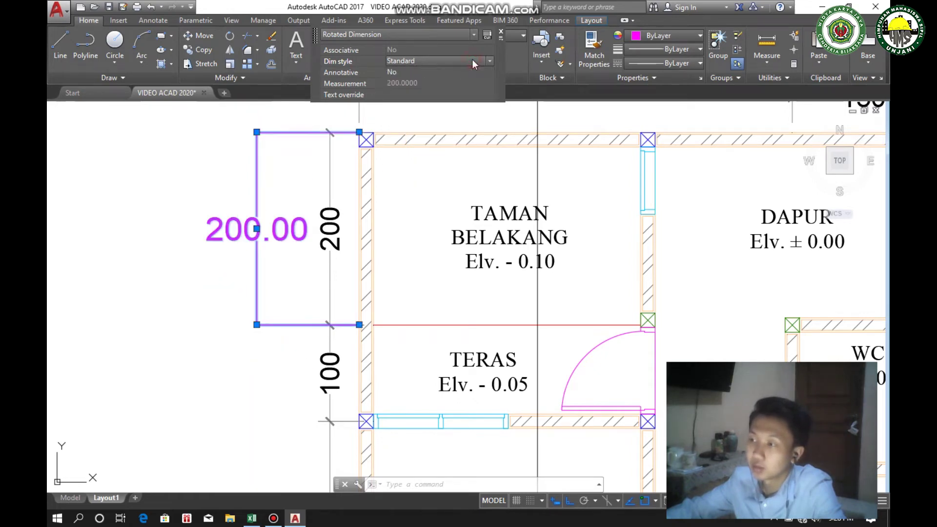
key("Escape")
Delete the added linear dimension beside the TAMAN BELAKANG wall
left_click(276, 196)
left_click(255, 188)
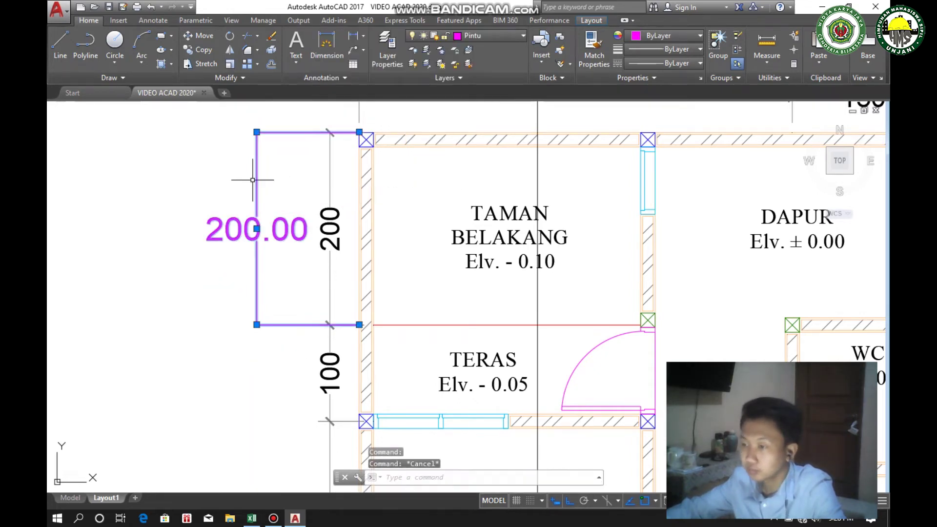
key("Delete")
Move section line A-A of plan 9 Denah Rumah left so that it cuts through the KAMAR ANAK and KAMAR UTAMA windows
scroll(341, 276, "down", 3)
scroll(341, 285, "down", 5)
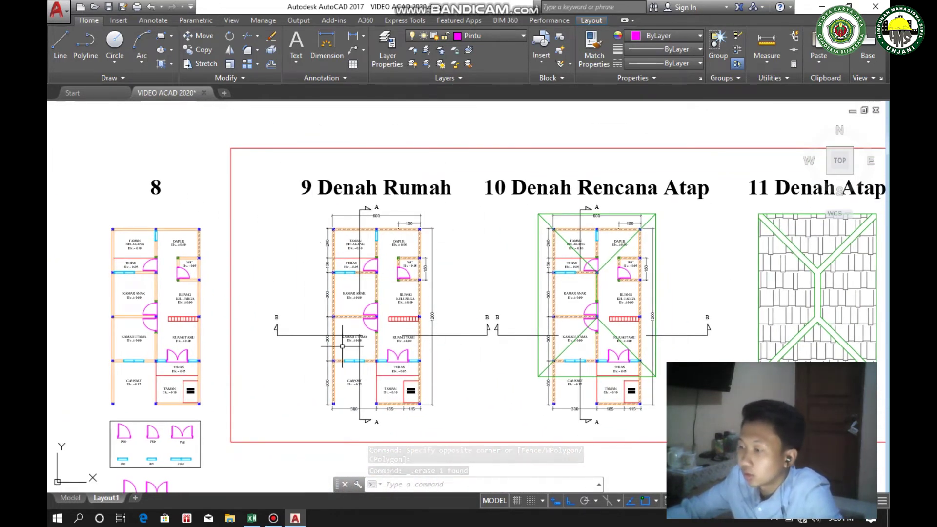
scroll(409, 339, "up", 2)
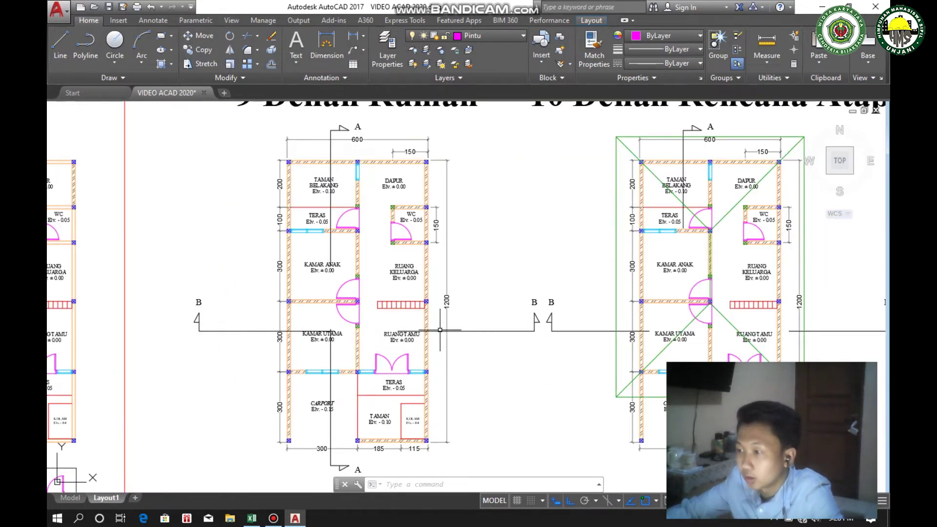
mouse_move(488, 331)
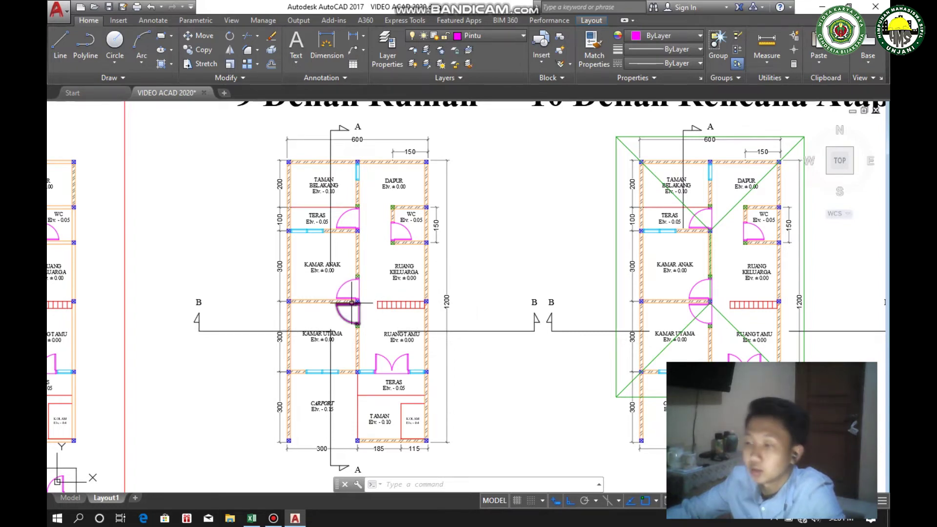
scroll(319, 318, "up", 2)
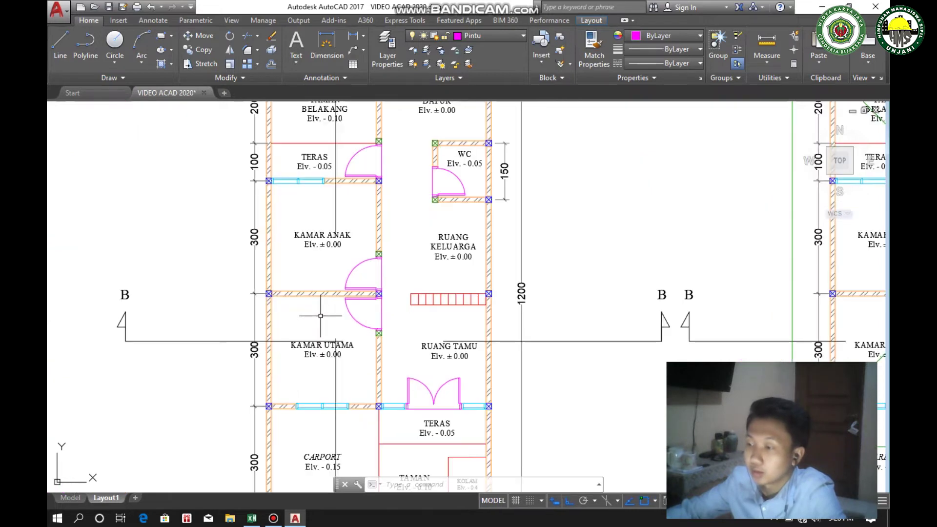
scroll(319, 320, "down", 2)
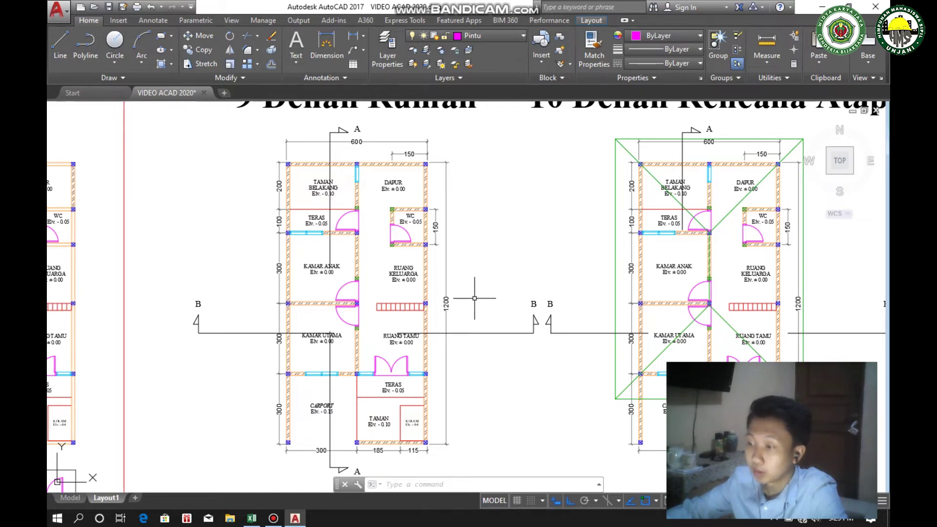
left_click(329, 198)
type("m")
key("Return")
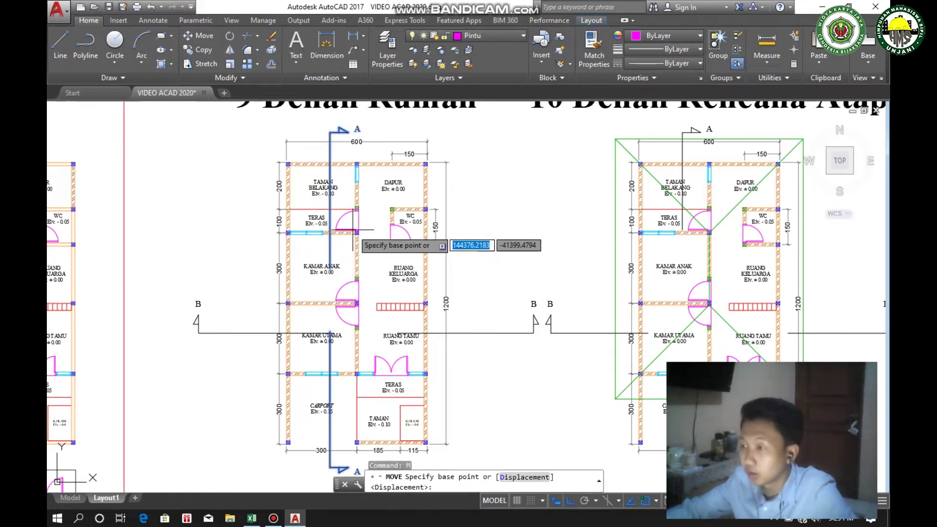
left_click(329, 131)
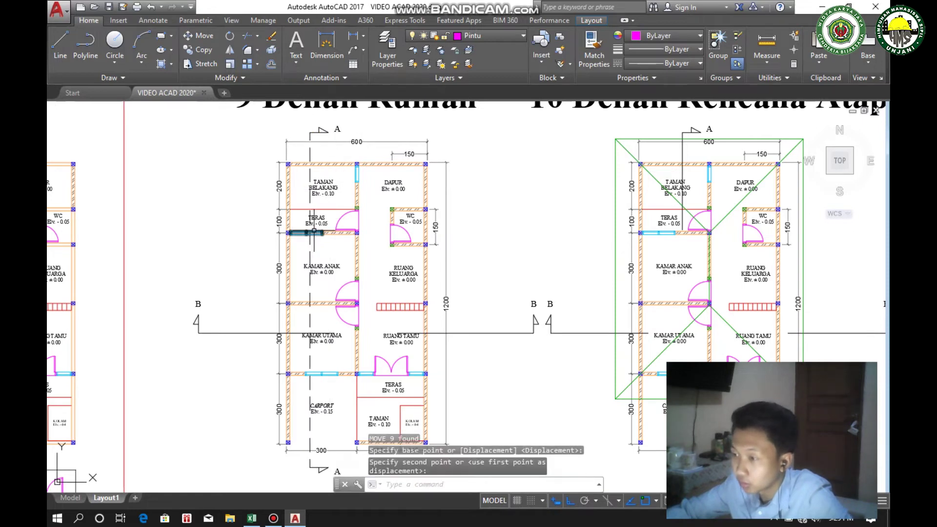
left_click(326, 376)
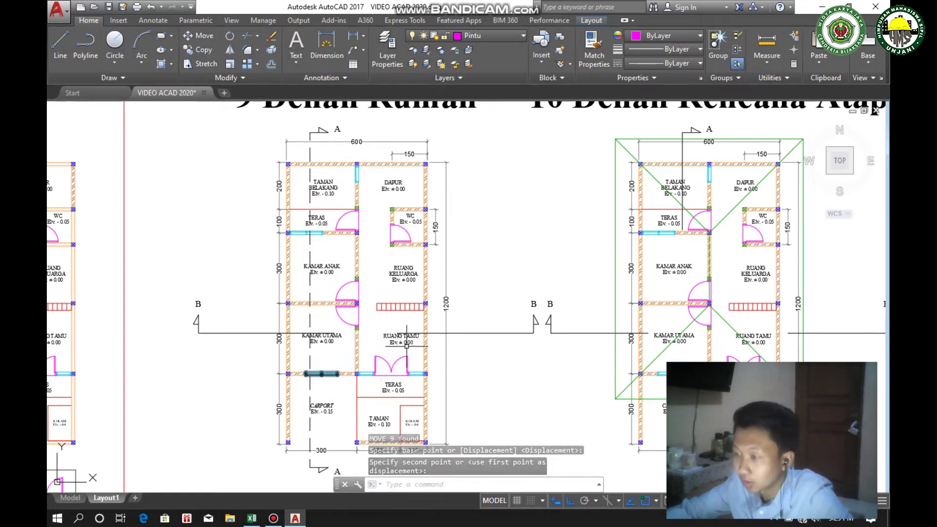
Move section line B-B of plan 9 Denah Rumah straight up so that it cuts through the KAMAR UTAMA door
left_click(475, 333)
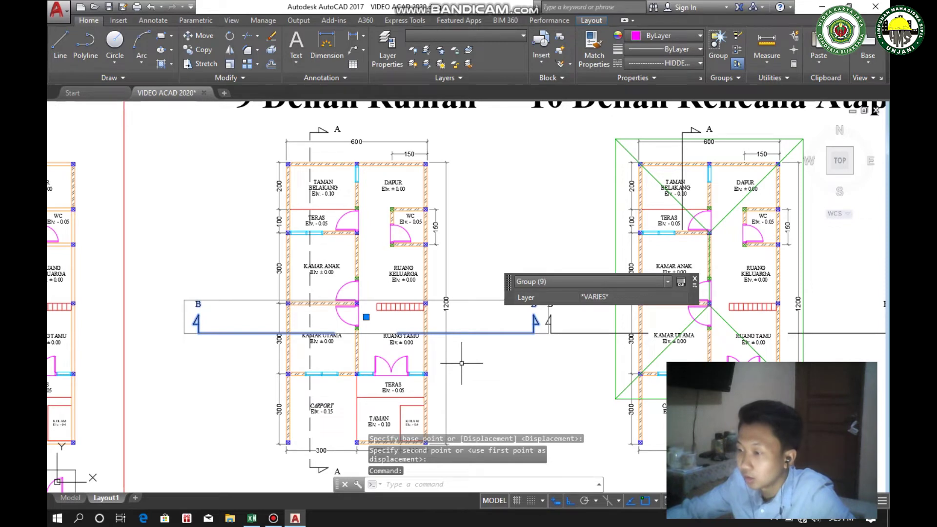
type("m")
key("Return")
left_click(488, 365)
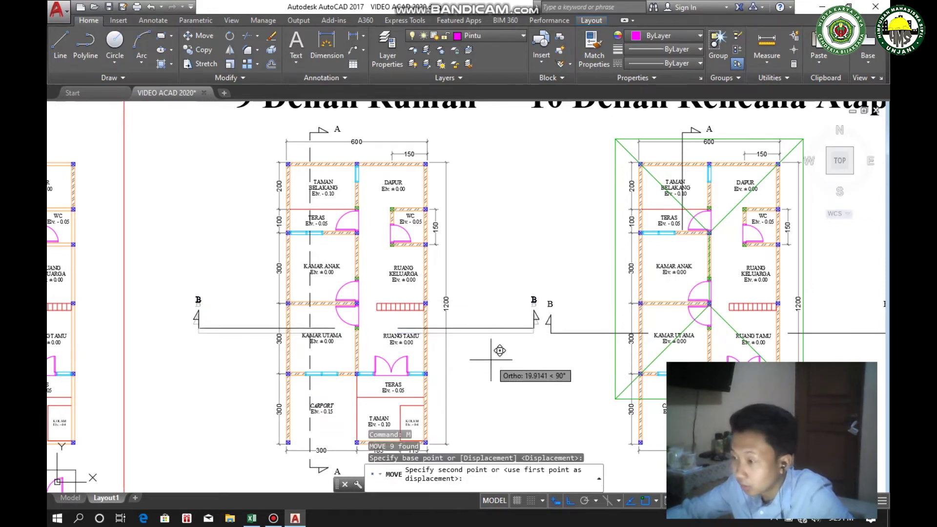
left_click(489, 346)
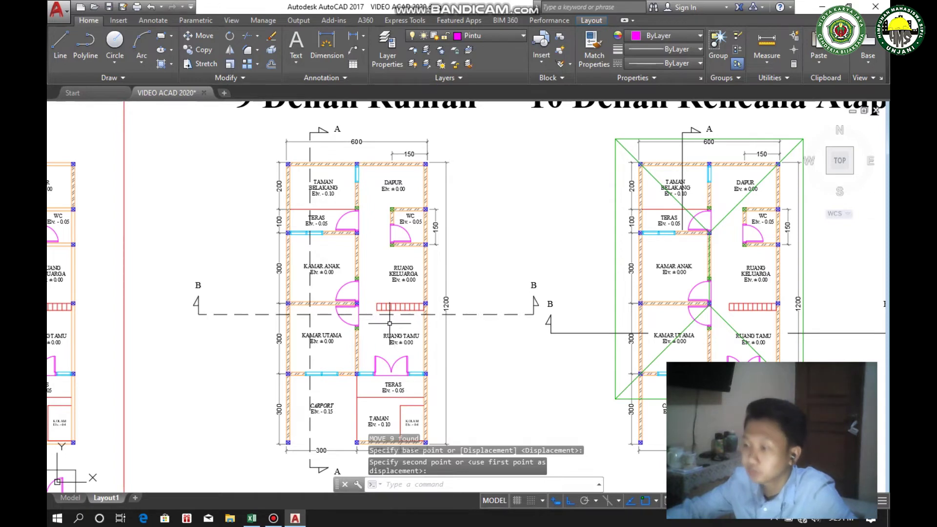
Look up item 17, "Membuat denah rencana atap ...(10)", in the Informasi Awal.xlsx workbook in Excel and return to the AutoCAD drawing
scroll(420, 283, "down", 2)
scroll(380, 281, "up", 2)
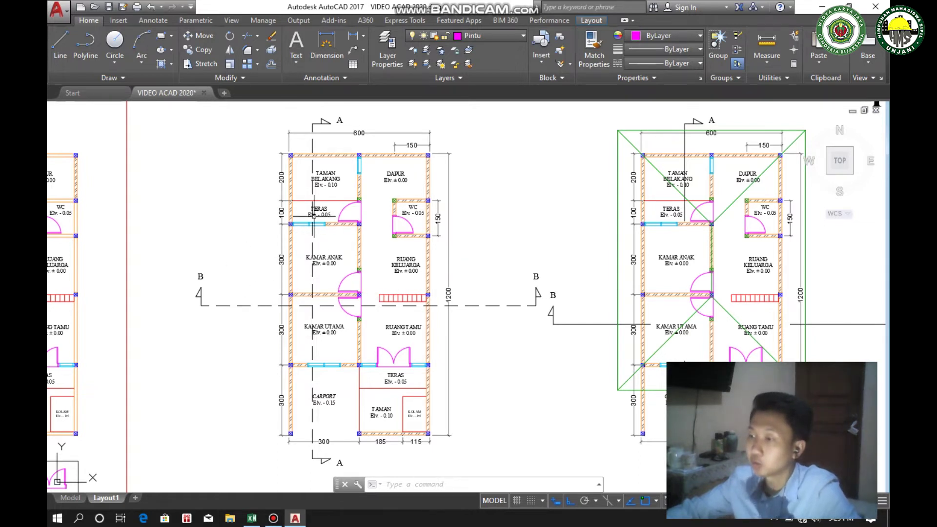
mouse_move(492, 279)
middle_mouse_down()
mouse_move(450, 274)
mouse_move(390, 291)
middle_mouse_up()
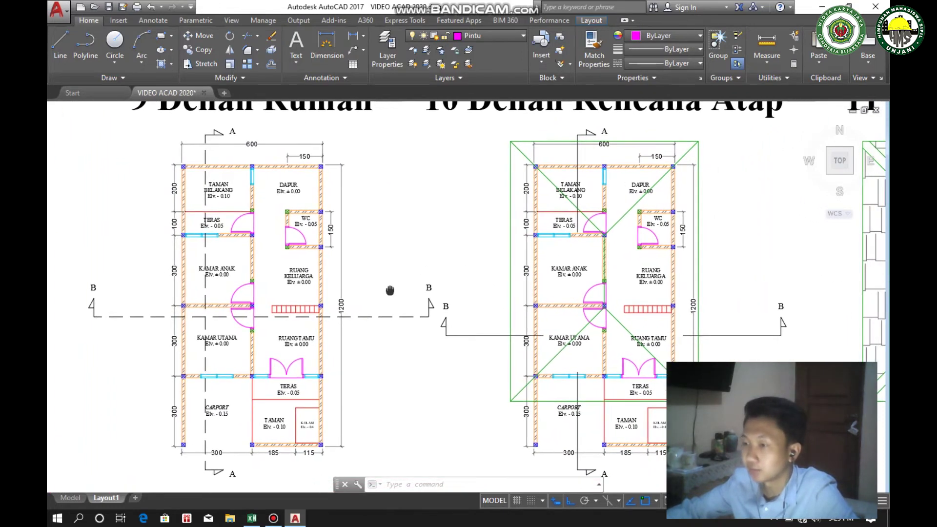
scroll(390, 291, "down", 3)
left_click(252, 518)
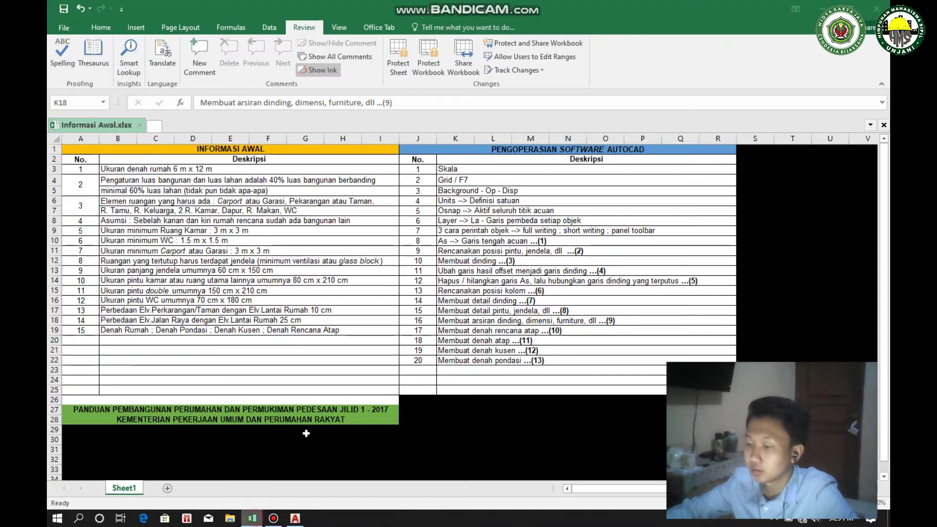
left_click(577, 333)
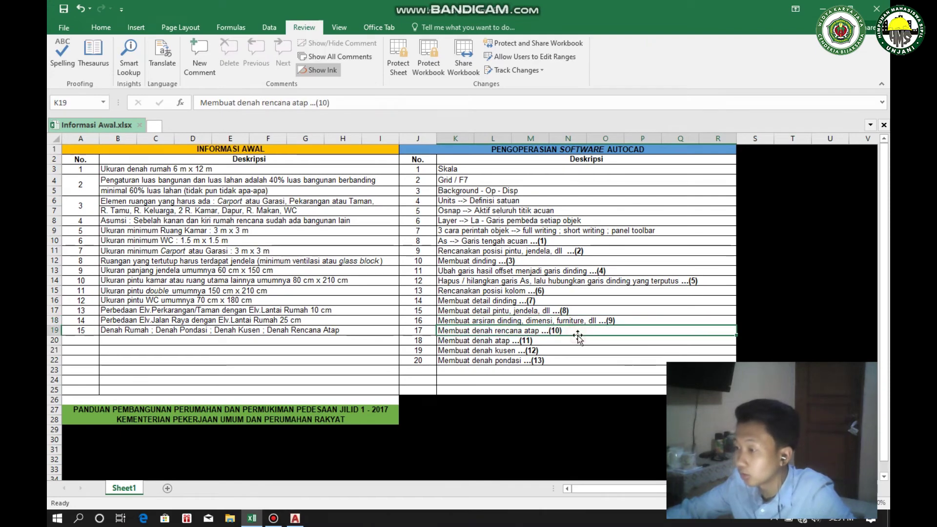
left_click(295, 518)
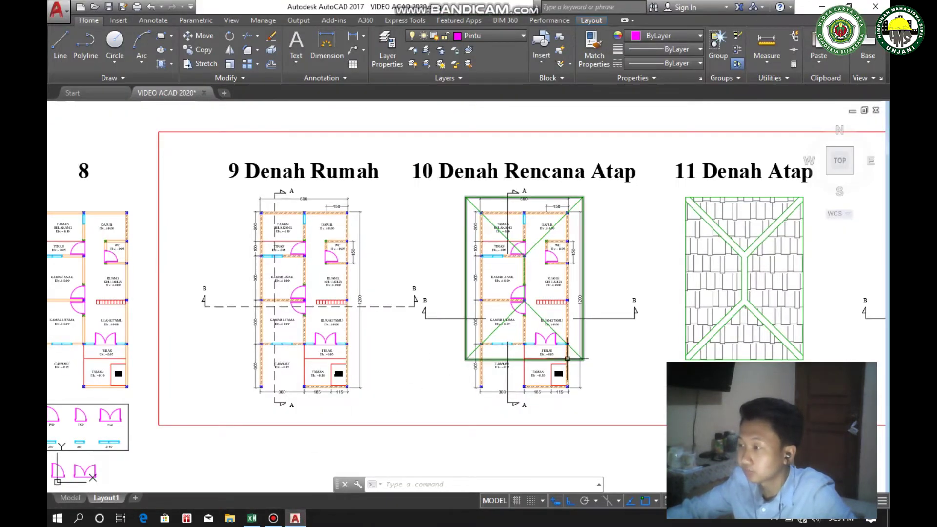
Examine the green roof outline and its diagonal lines on plan 10 Denah Rencana Atap against plan 9 Denah Rumah
middle_click_drag(567, 358, 479, 343)
scroll(448, 280, "up", 2)
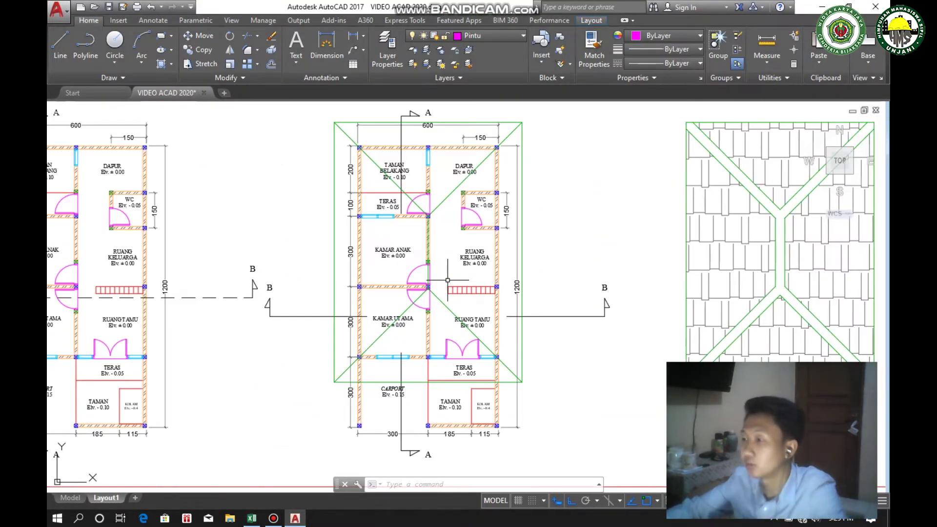
scroll(447, 280, "down", 2)
scroll(446, 275, "up", 2)
scroll(445, 270, "down", 2)
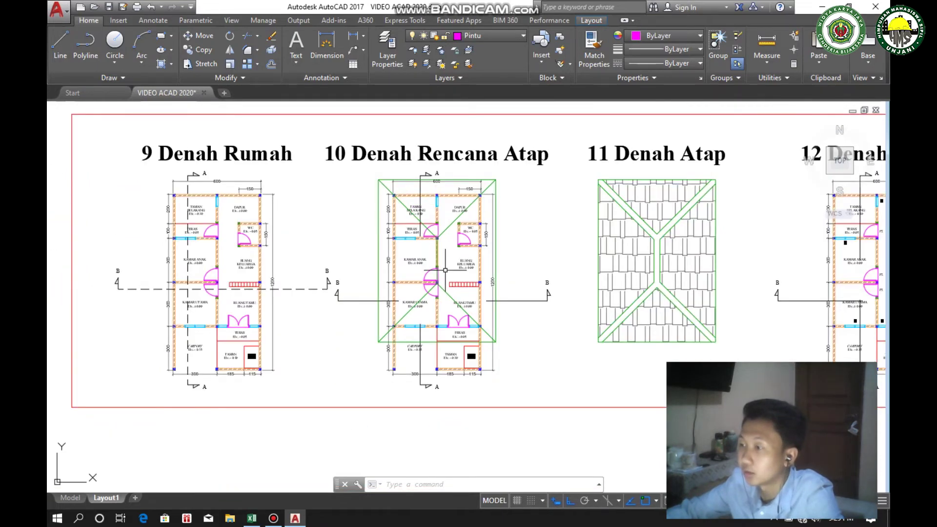
scroll(443, 273, "up", 2)
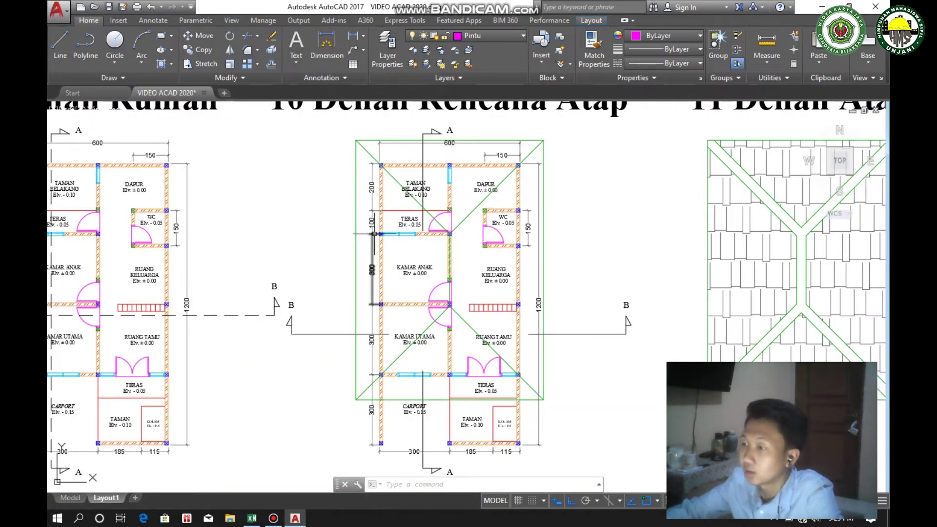
mouse_move(264, 253)
middle_mouse_down()
mouse_move(548, 251)
mouse_move(550, 209)
middle_mouse_up()
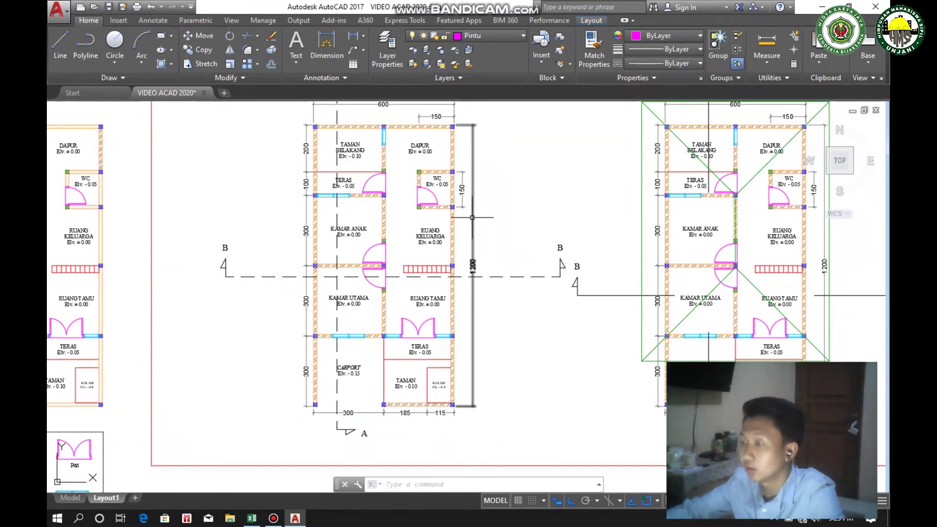
Draw a rectangle on plan 9 Denah Rumah from the outer corner at TAMAN BELAKANG to the outer corner of the column between RUANG TAMU and TERAS
type("re")
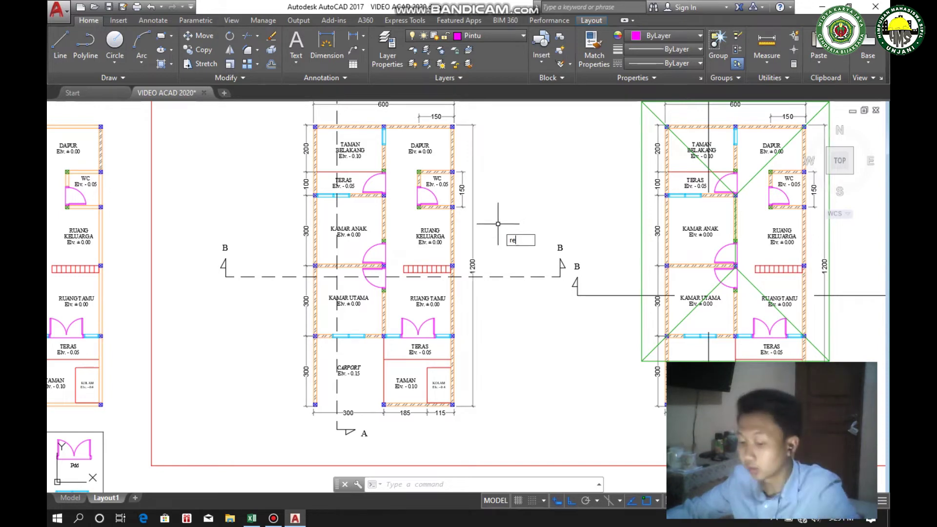
type("c")
key("Return")
scroll(320, 146, "up", 4)
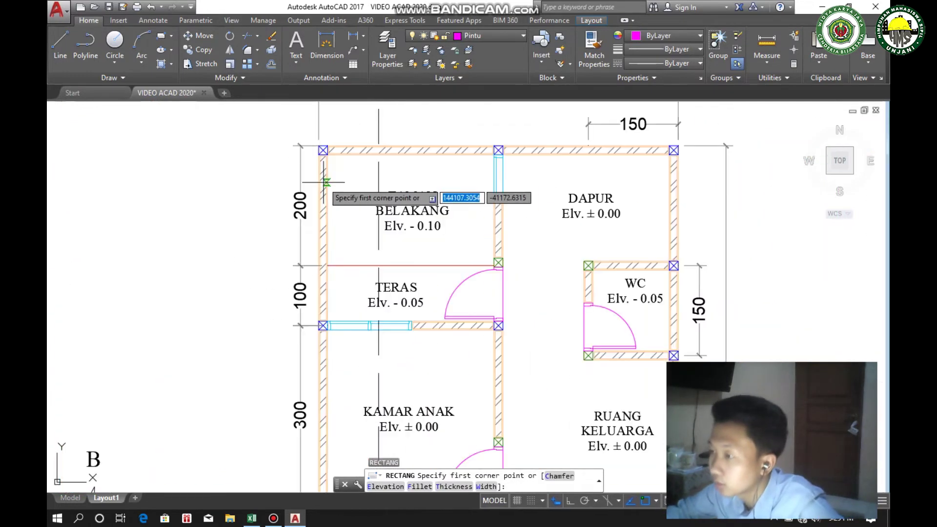
scroll(323, 151, "up", 6)
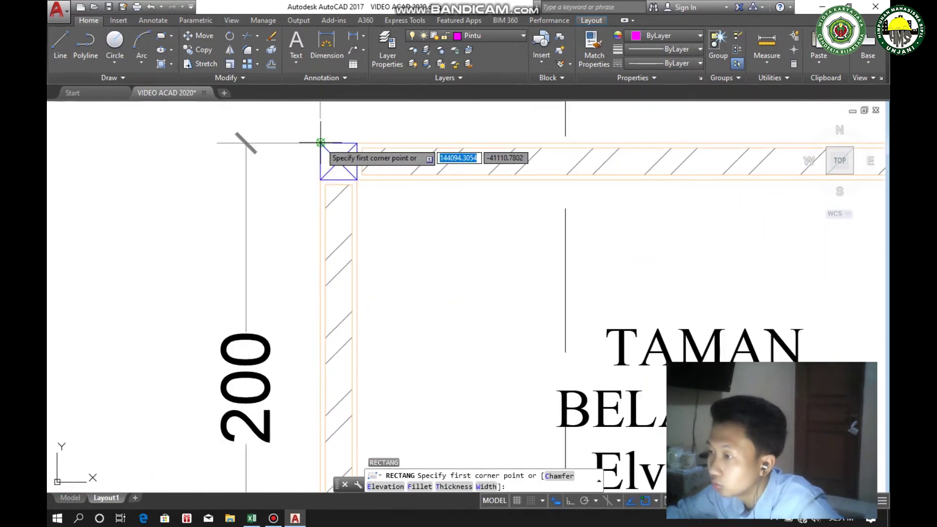
left_click(320, 143)
scroll(405, 219, "down", 8)
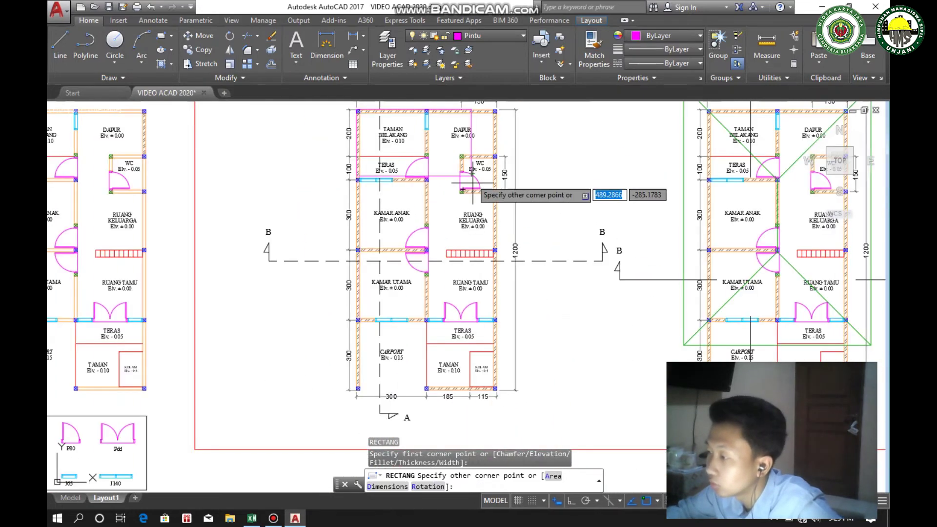
mouse_move(470, 184)
middle_mouse_down()
mouse_move(487, 186)
mouse_move(430, 209)
mouse_move(400, 302)
middle_mouse_up()
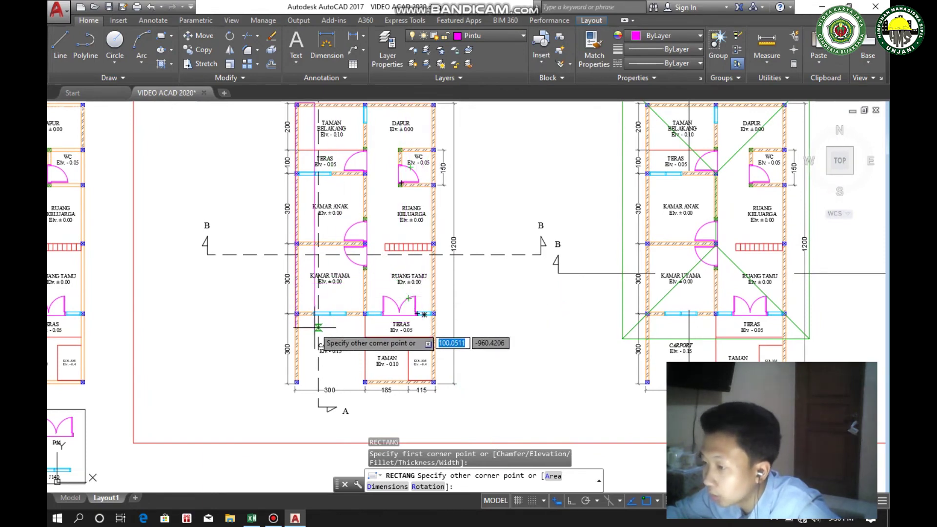
scroll(350, 326, "up", 2)
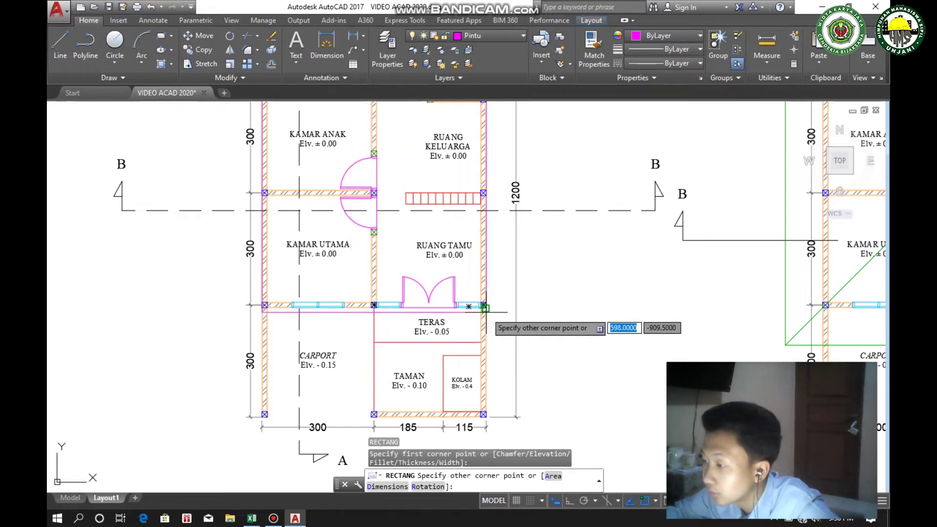
scroll(485, 308, "up", 2)
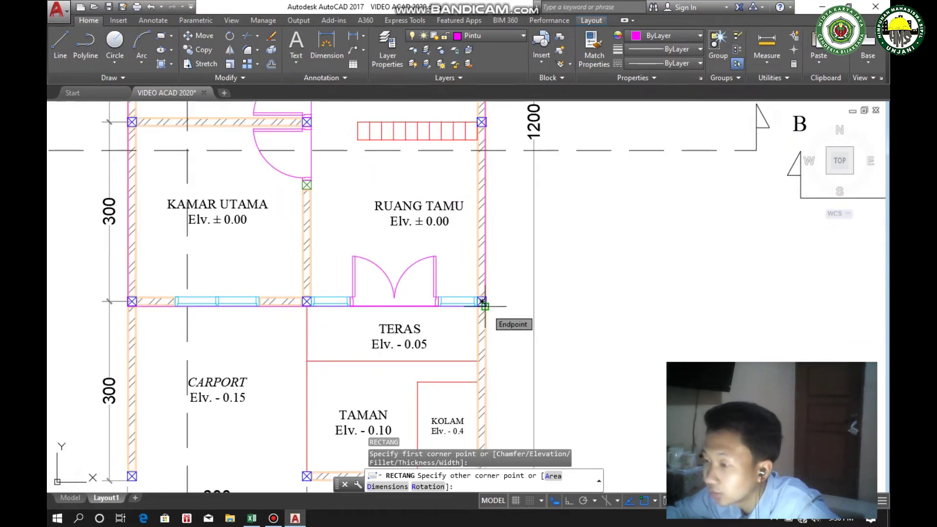
scroll(483, 303, "down", 2)
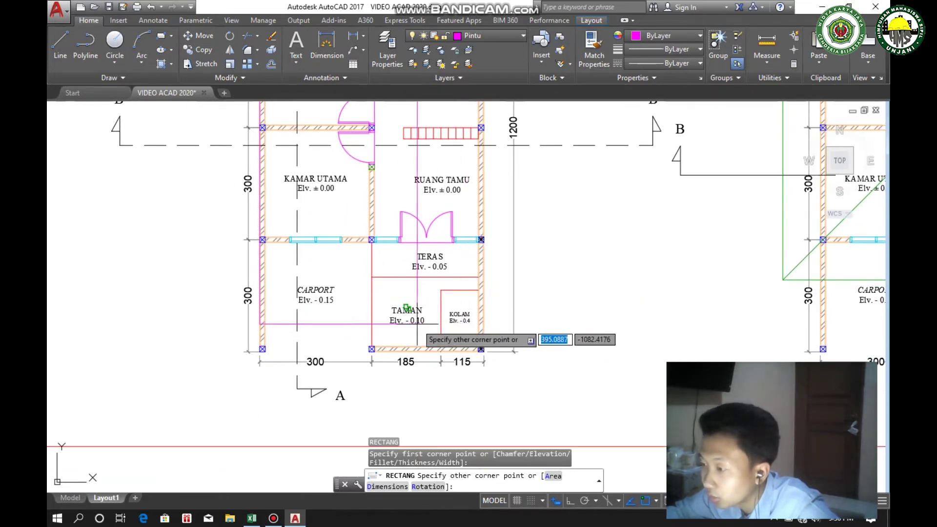
scroll(484, 244, "up", 2)
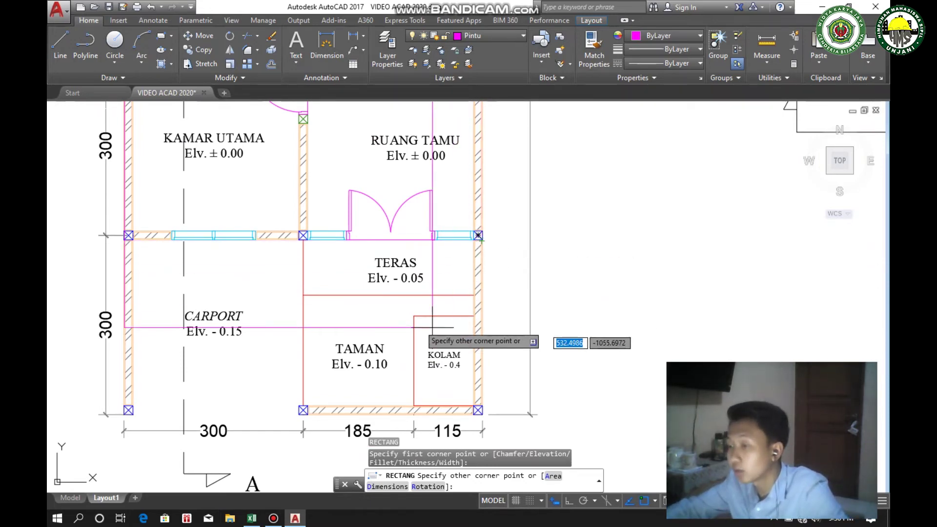
scroll(457, 239, "up", 6)
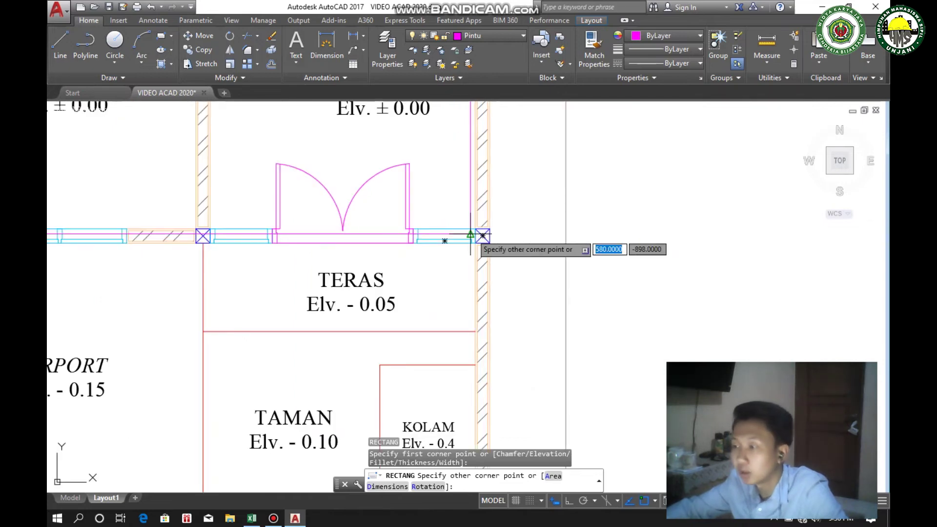
left_click(508, 264)
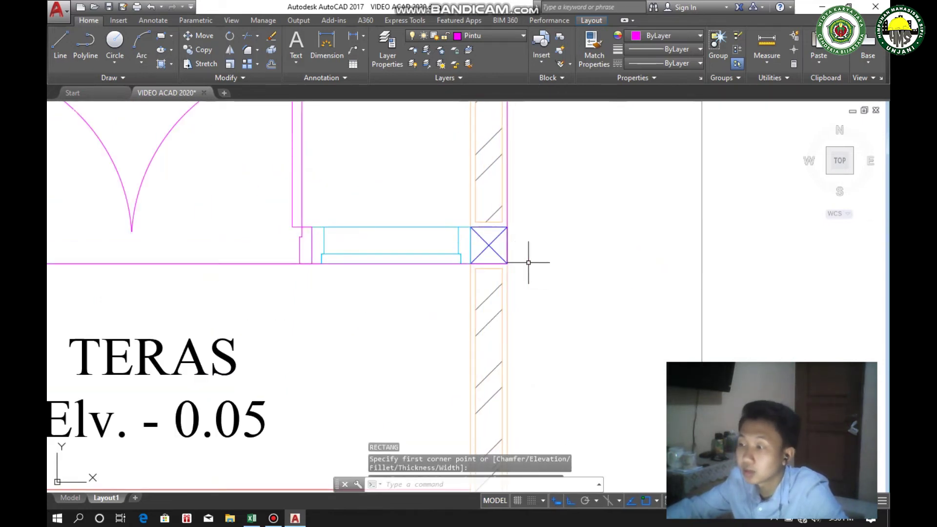
scroll(529, 273, "down", 7)
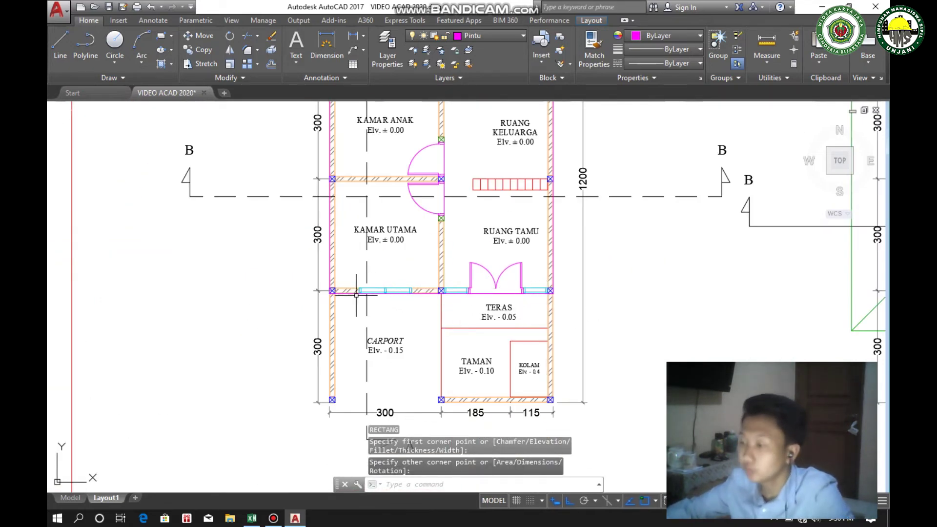
Offset the building rectangle of plan 9 Denah Rumah outward by 100 and delete the original rectangle
left_click(354, 291)
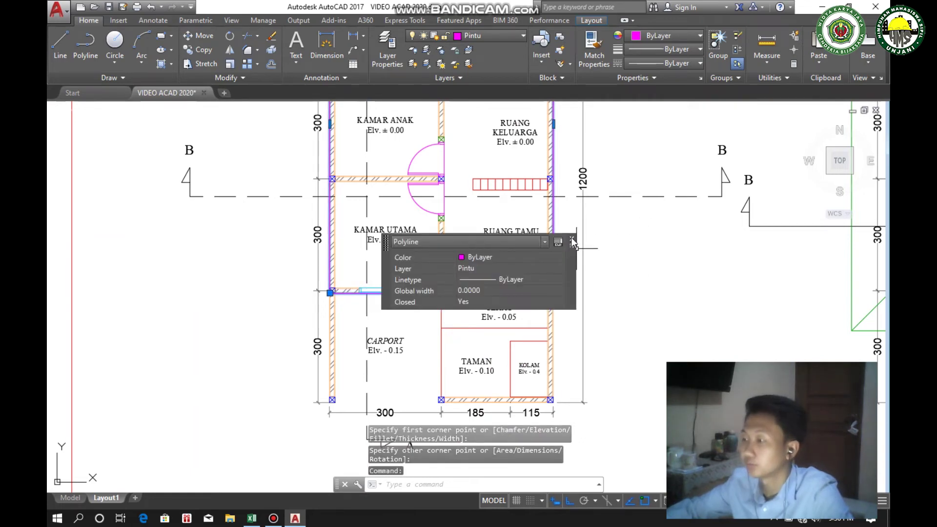
scroll(616, 276, "down", 6)
scroll(560, 236, "up", 2)
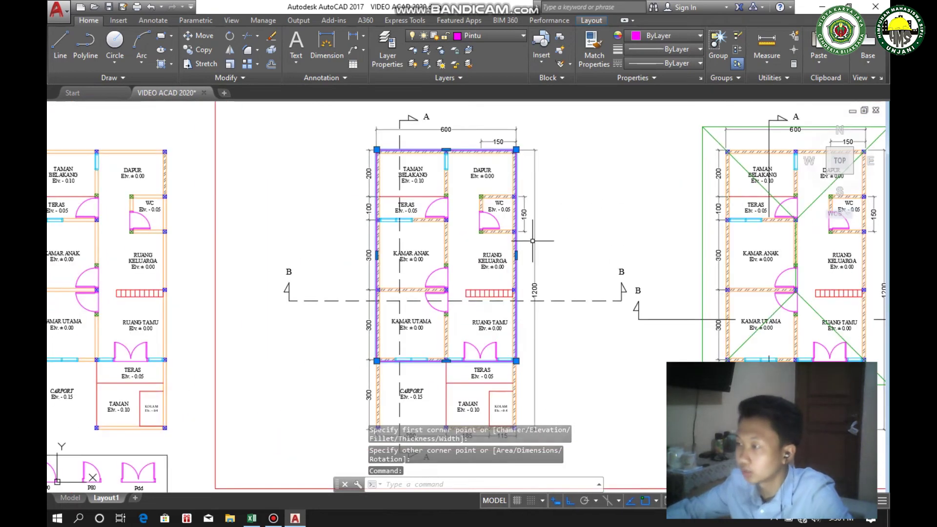
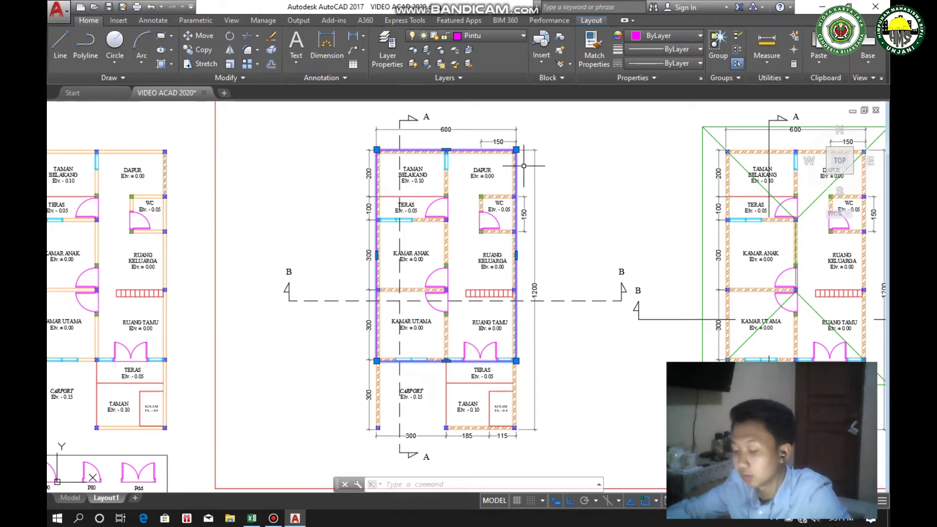
key("Return")
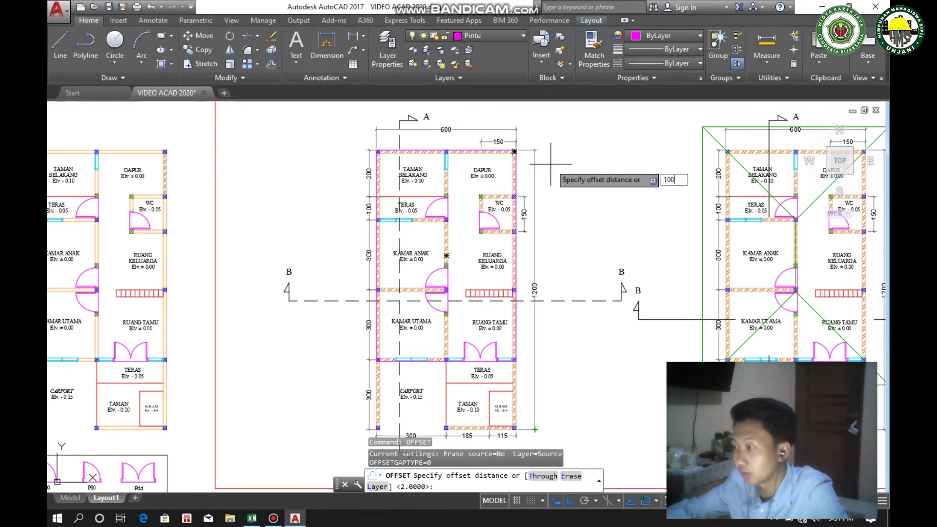
type("100")
key("Return")
left_click(515, 164)
left_click(585, 193)
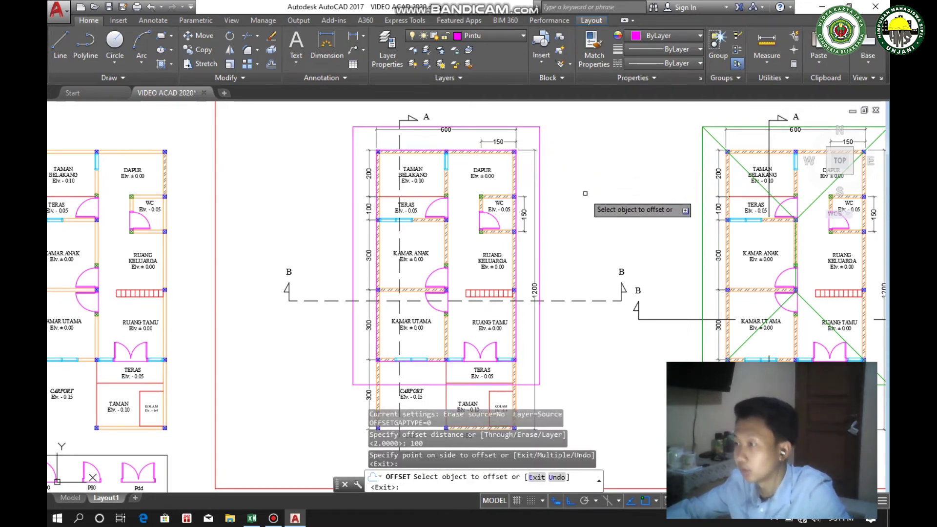
key("Escape")
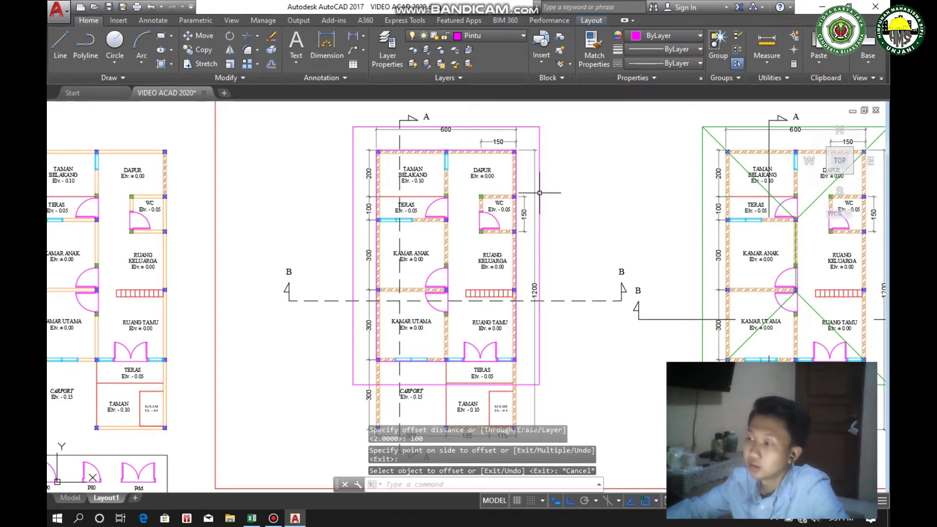
left_click(516, 180)
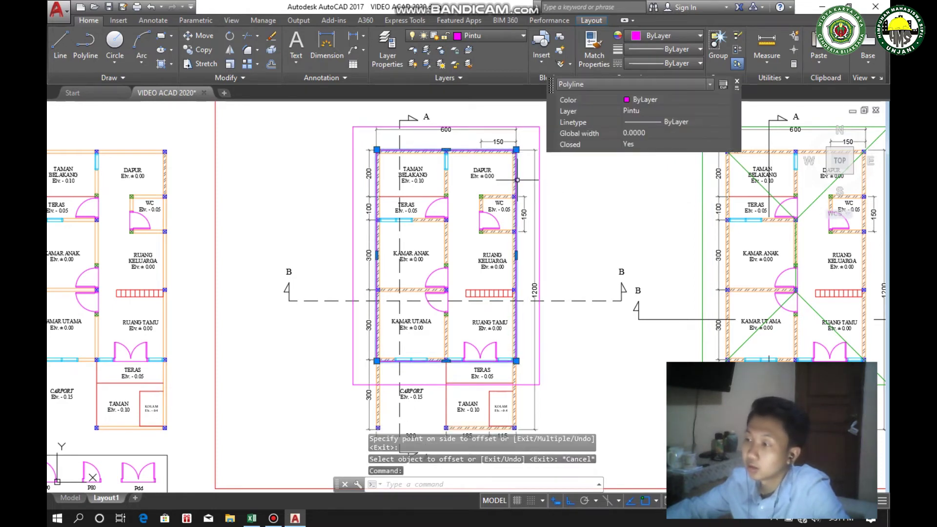
key("Delete")
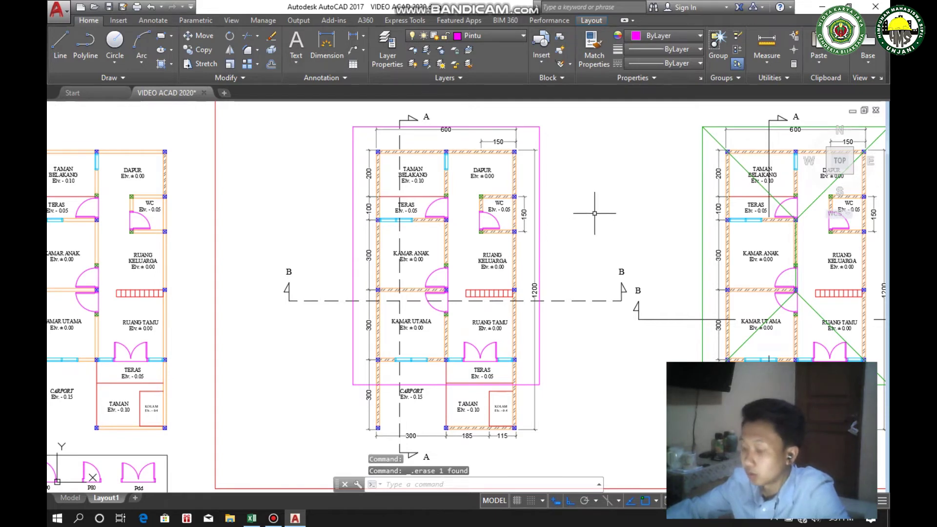
Draw a horizontal line across the offset roof outline of plan 9, joining the midpoints of its two long sides
type("l")
key("Return")
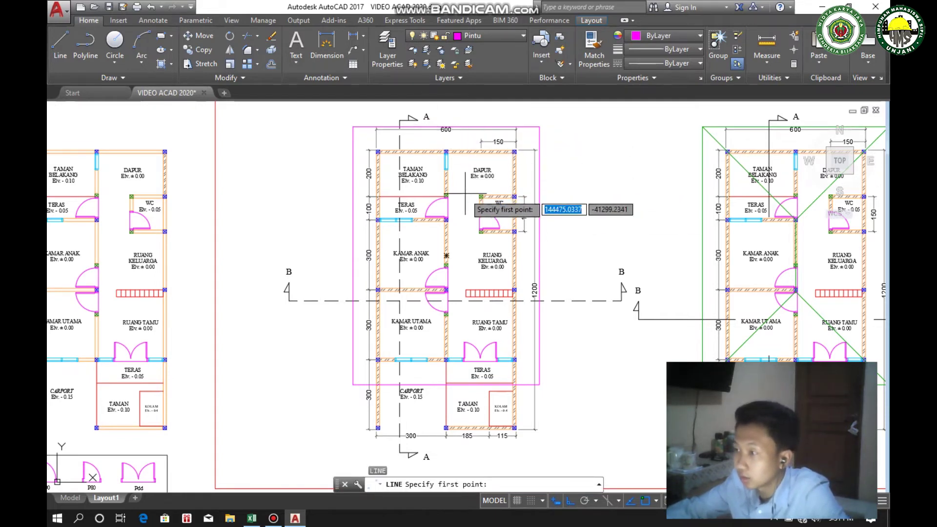
left_click(352, 255)
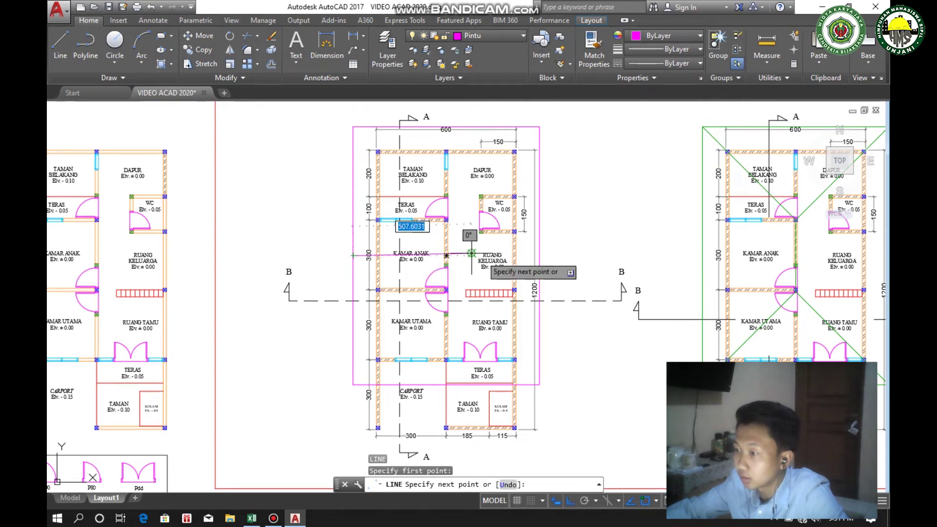
left_click(534, 255)
key("Return")
Draw a vertical line through the roof outline of plan 9, joining the midpoints of its upper and lower edges
key("Return")
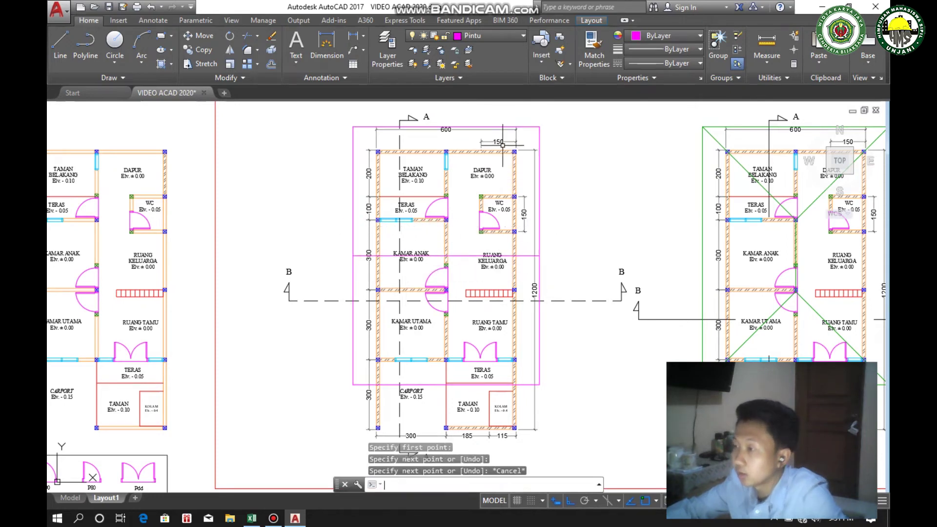
scroll(449, 122, "up", 5)
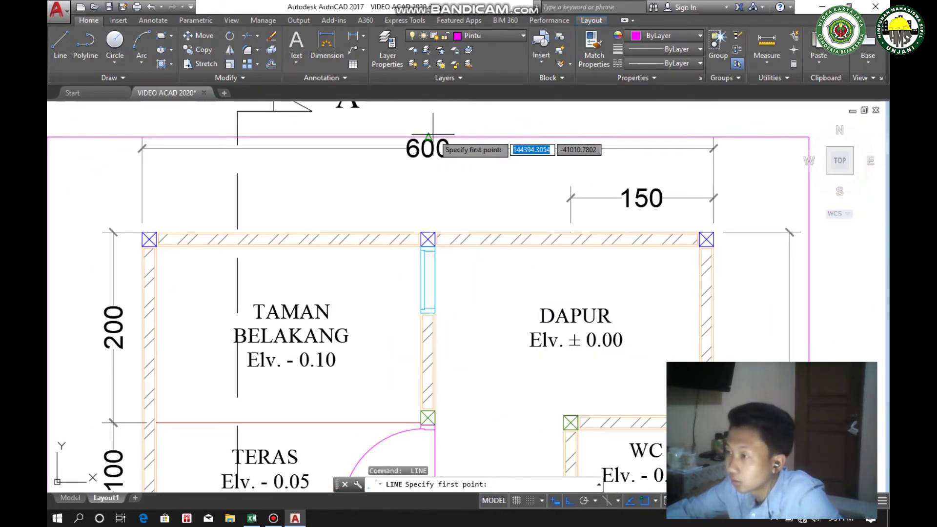
left_click(427, 138)
scroll(445, 355, "down", 8)
scroll(449, 317, "up", 6)
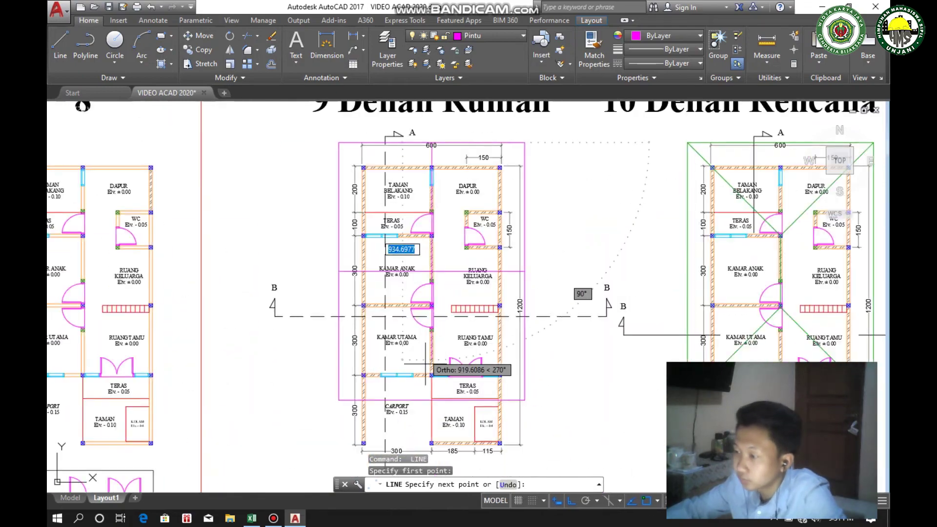
scroll(432, 392, "up", 6)
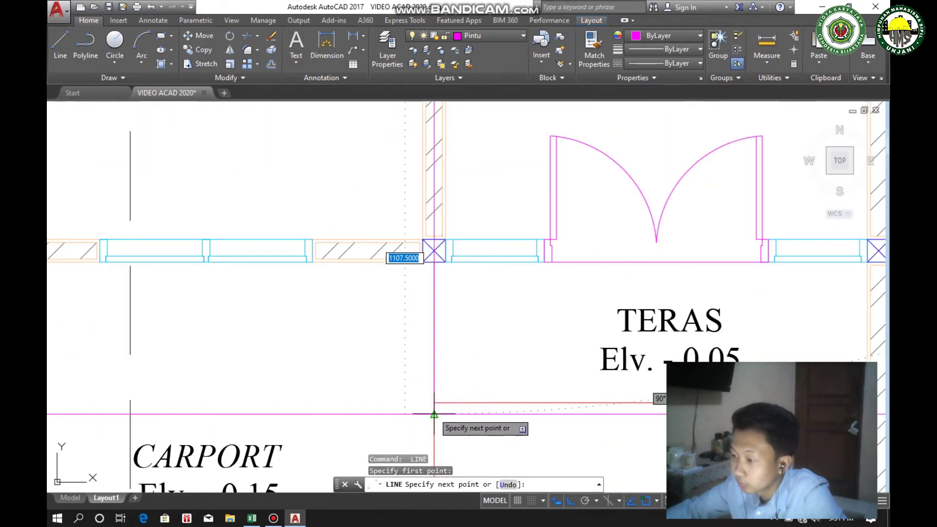
key("Escape")
scroll(474, 311, "down", 8)
middle_click_drag(475, 260, 473, 296)
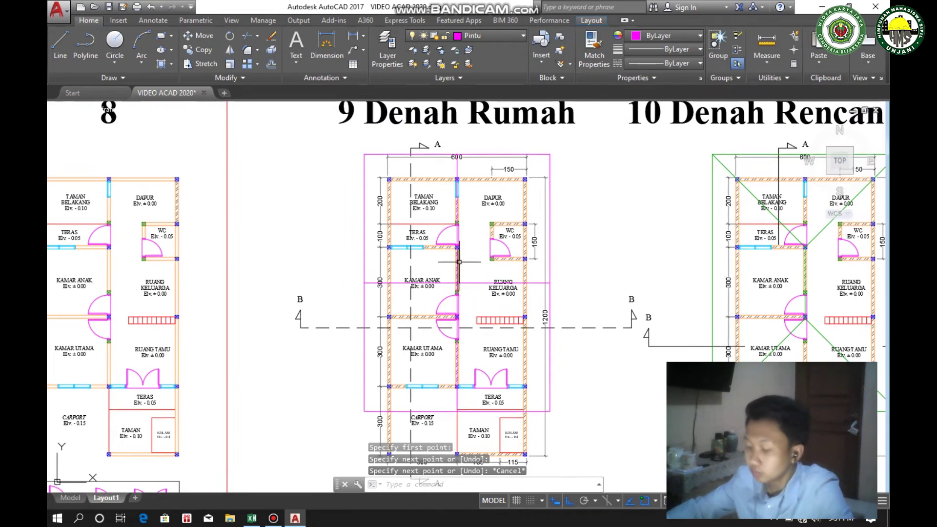
Draw a line at 45° from the roof outline's upper-right corner on plan 9 Denah Rumah, running diagonally down past the building's opposite side
type("l")
key("Return")
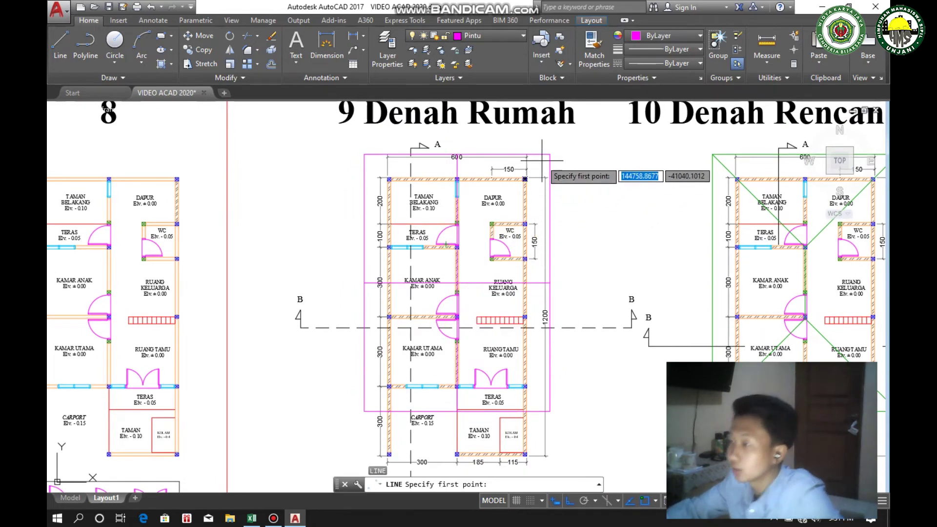
left_click(550, 154)
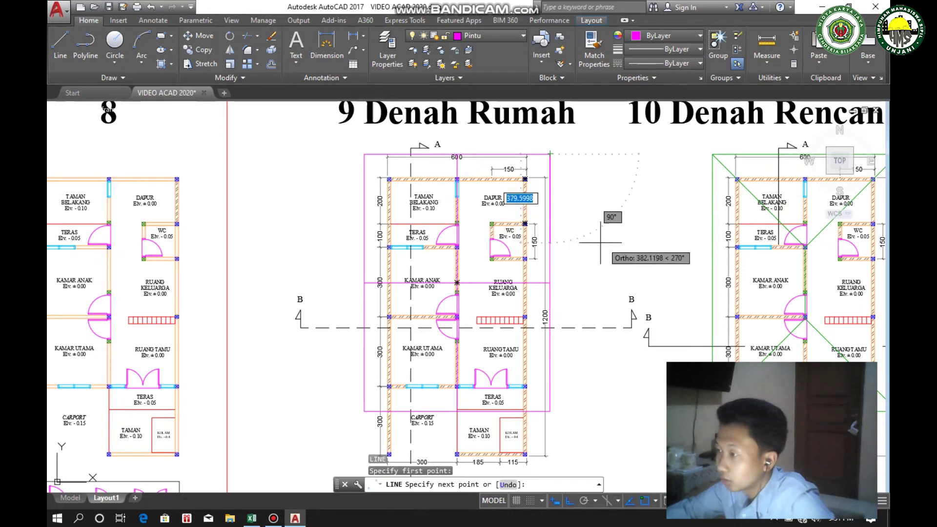
key("F8")
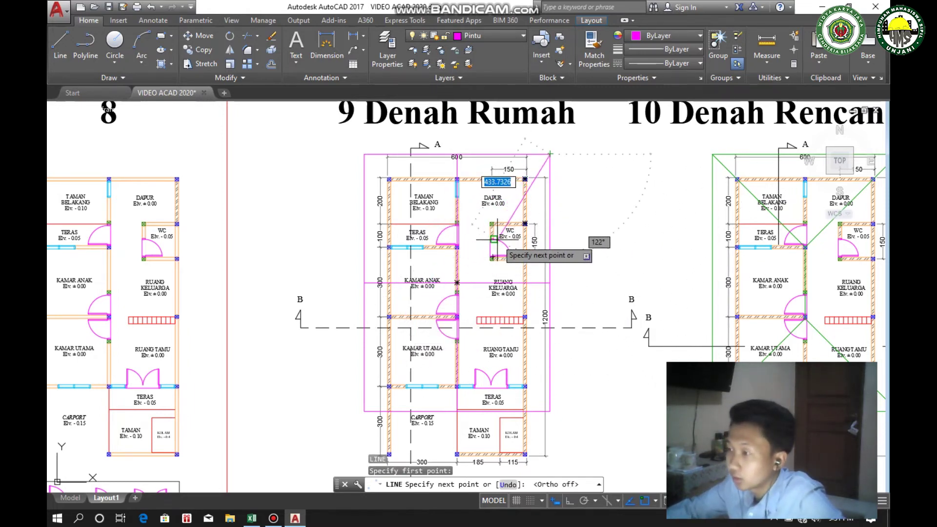
scroll(361, 316, "down", 3)
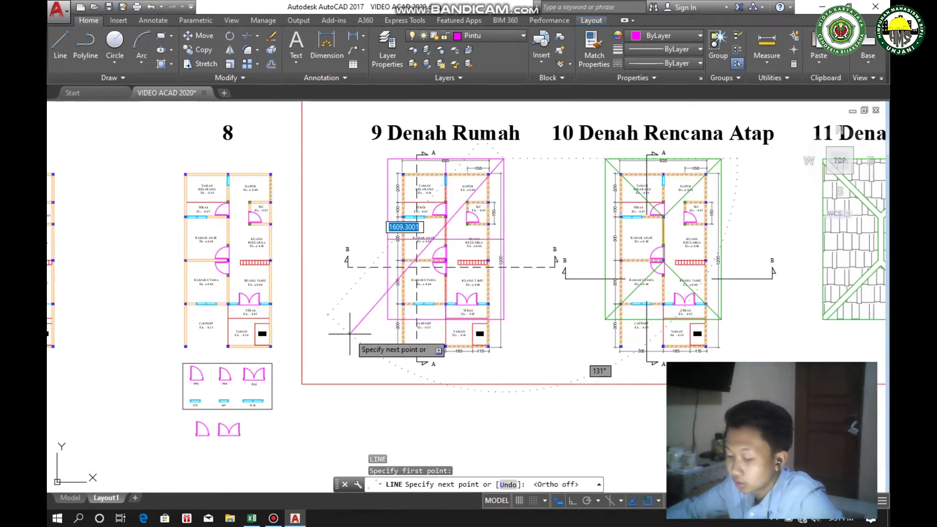
key("F8")
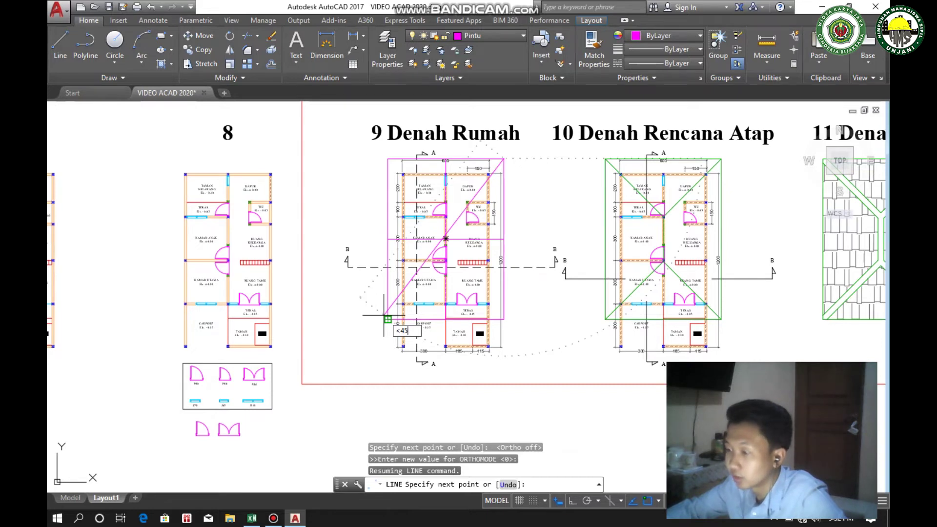
key("Return")
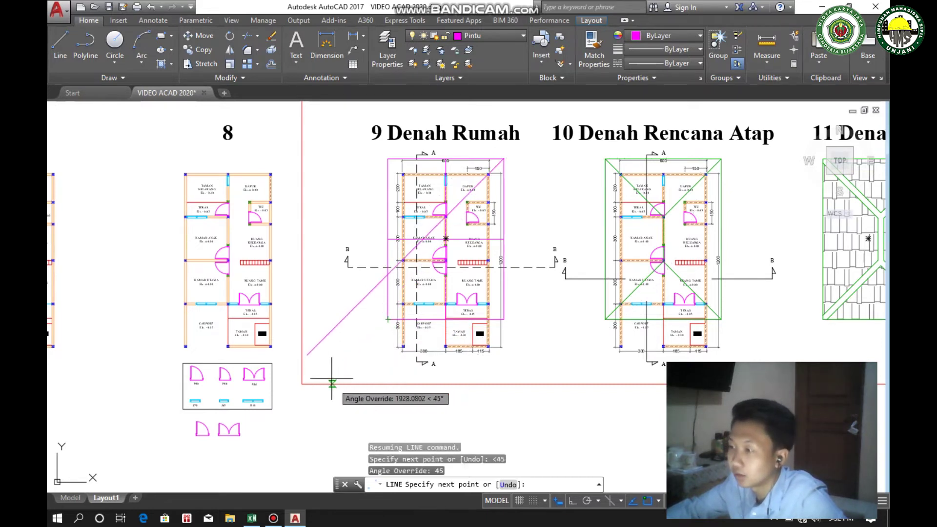
left_click(318, 342)
key("Escape")
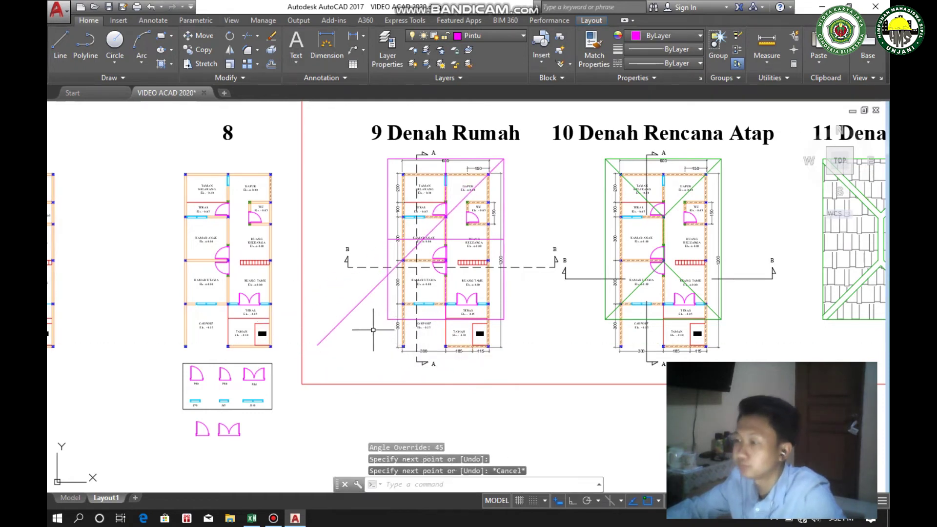
scroll(407, 298, "up", 5)
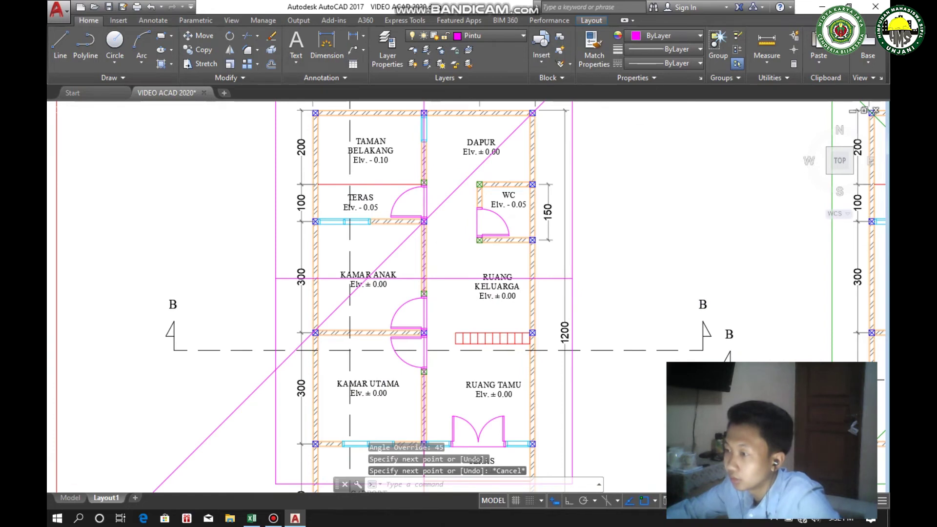
scroll(345, 332, "down", 3)
left_click(327, 340)
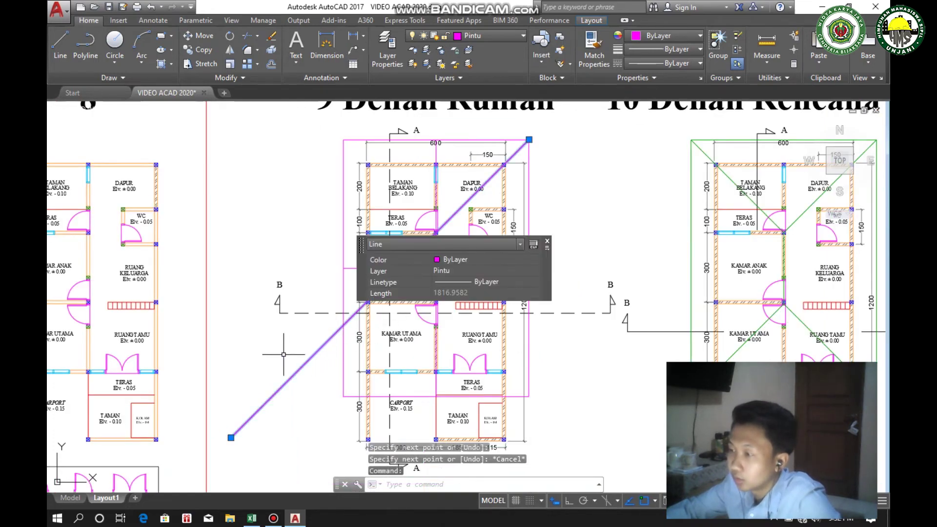
left_click(547, 241)
scroll(466, 220, "up", 2)
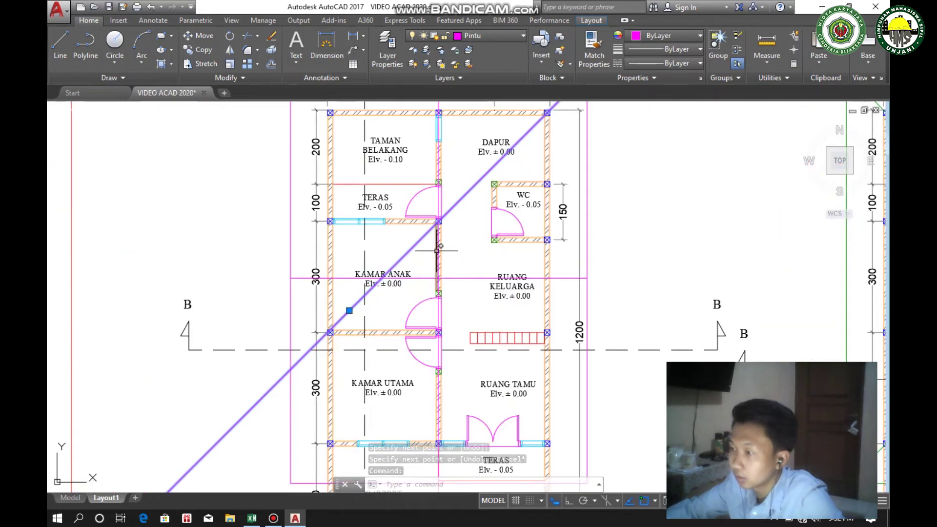
scroll(466, 218, "down", 2)
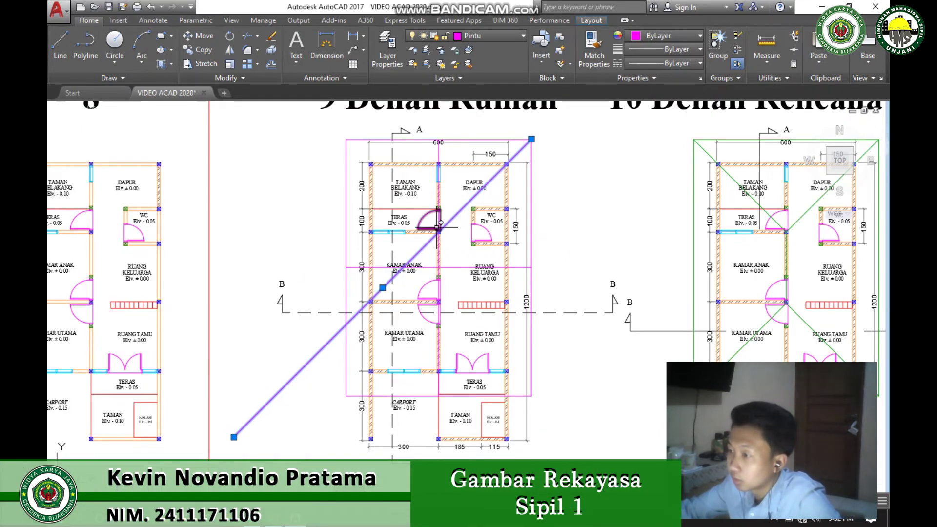
scroll(437, 226, "up", 2)
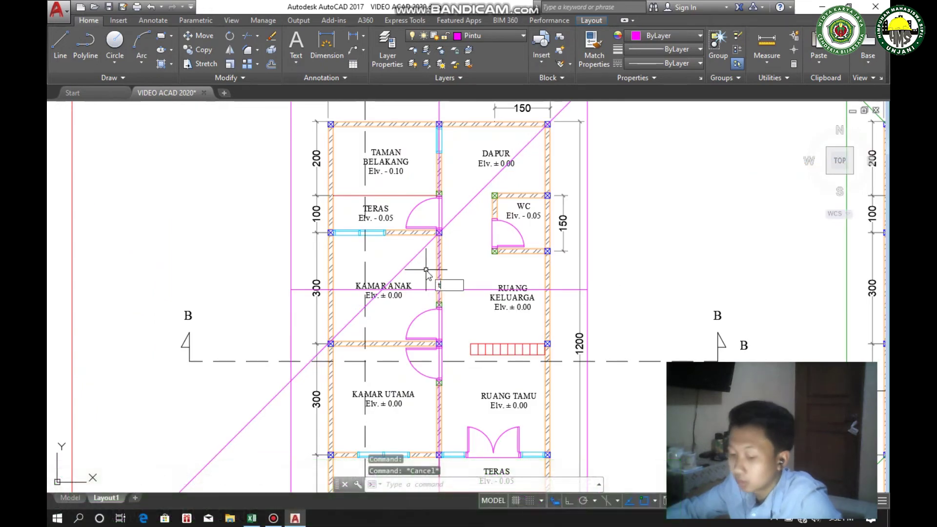
Trim the 45° diagonal where it meets the vertical centre line and delete the leftover piece below it
type("tr")
key("Return")
key("Return")
left_click(425, 258)
left_click(412, 249)
key("Escape")
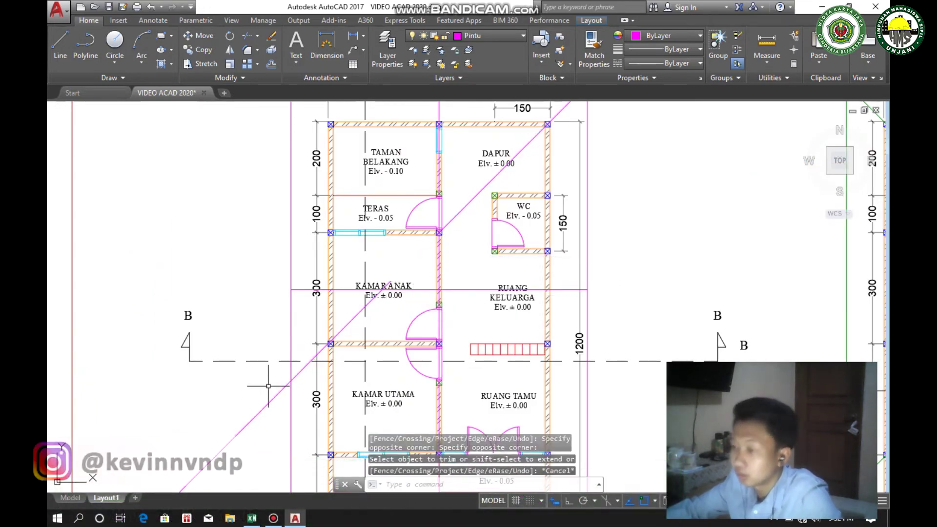
left_click(262, 384)
left_click(268, 405)
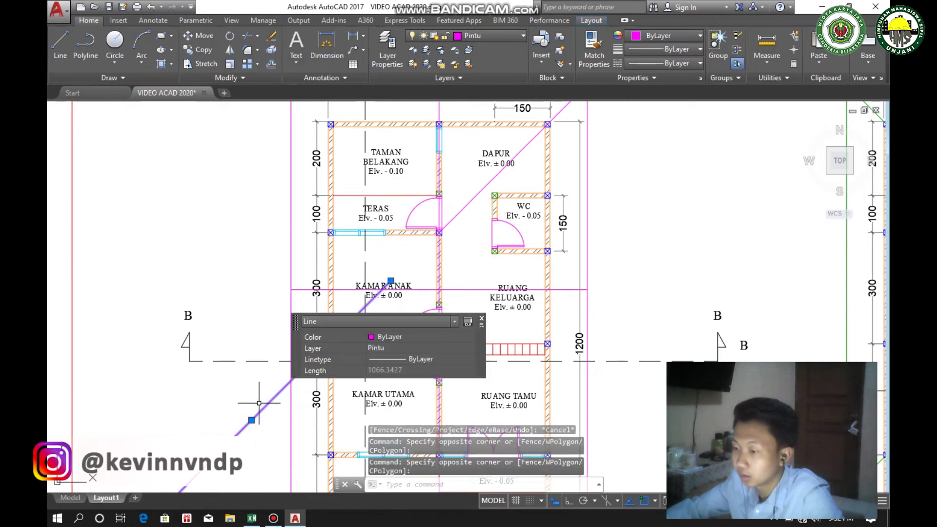
key("Delete")
Mirror the hip line over DAPUR about the vertical centre line, keeping the original
scroll(432, 271, "down", 4)
scroll(433, 271, "up", 2)
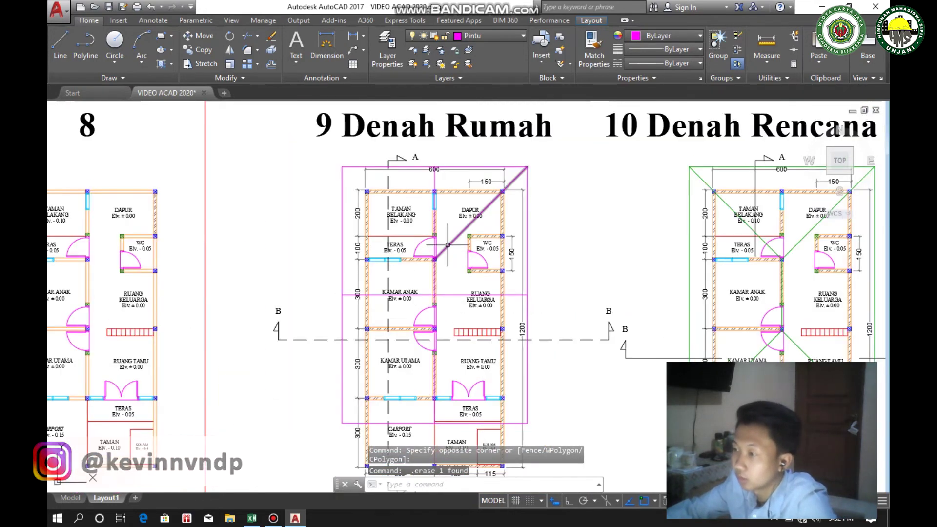
left_click(441, 251)
key("Return")
scroll(431, 161, "up", 5)
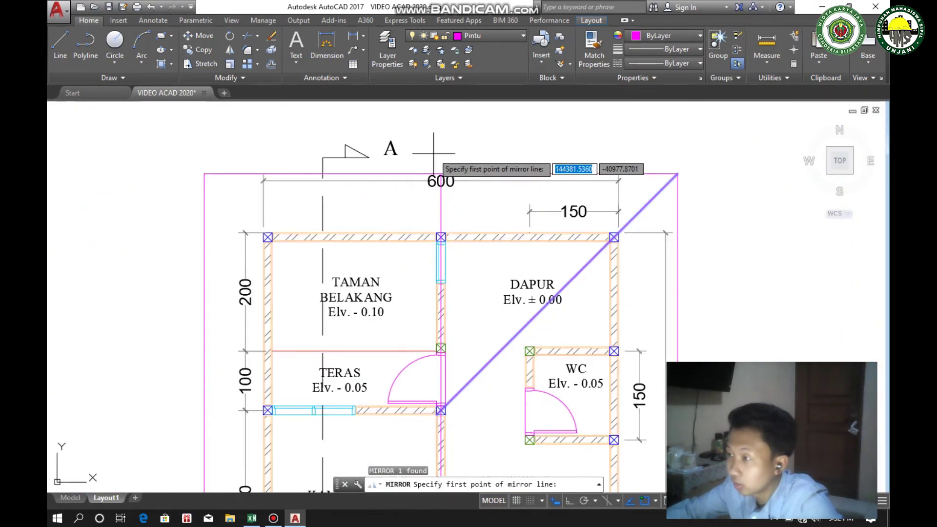
left_click(443, 184)
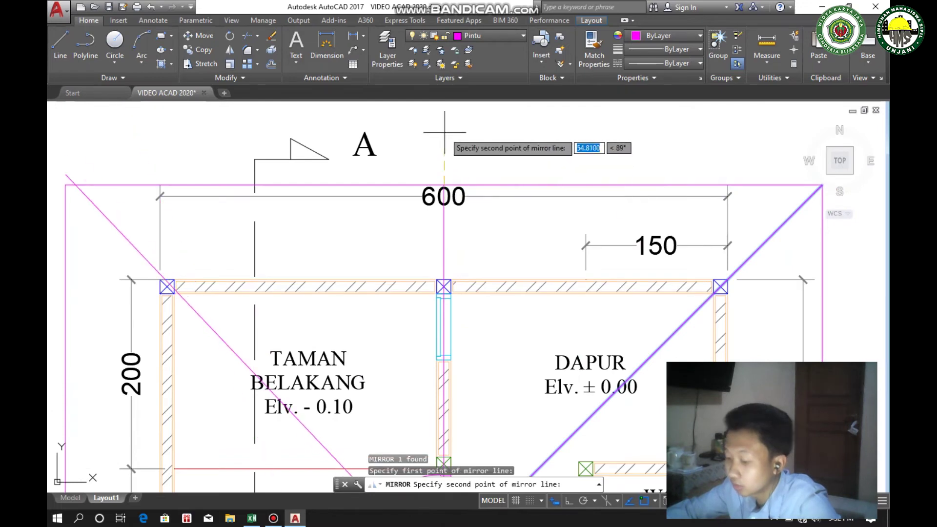
key("F8")
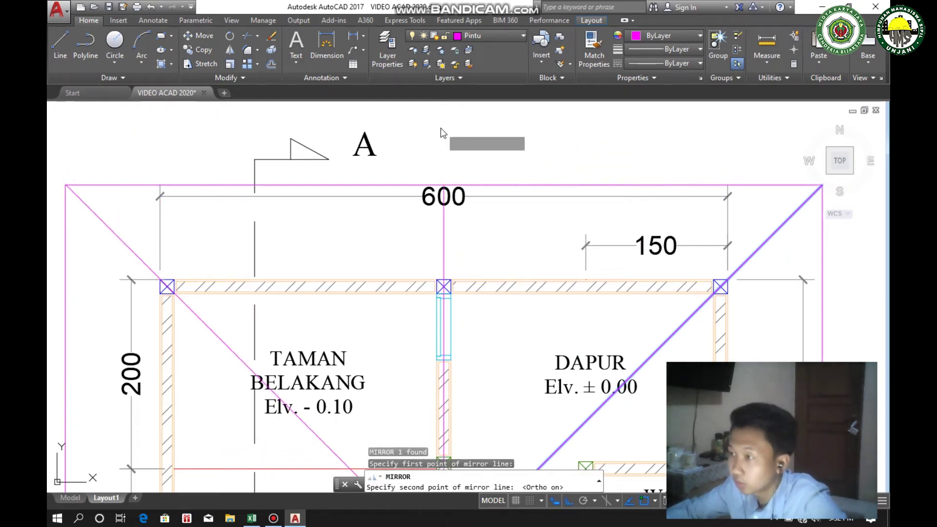
left_click(441, 130)
key("Return")
Shorten the vertical centre line by moving its upper end down to the point where the two upper hip lines meet
scroll(473, 213, "down", 3)
mouse_move(483, 328)
middle_mouse_down()
mouse_move(479, 219)
mouse_move(470, 243)
mouse_move(470, 232)
middle_mouse_up()
scroll(469, 232, "down", 2)
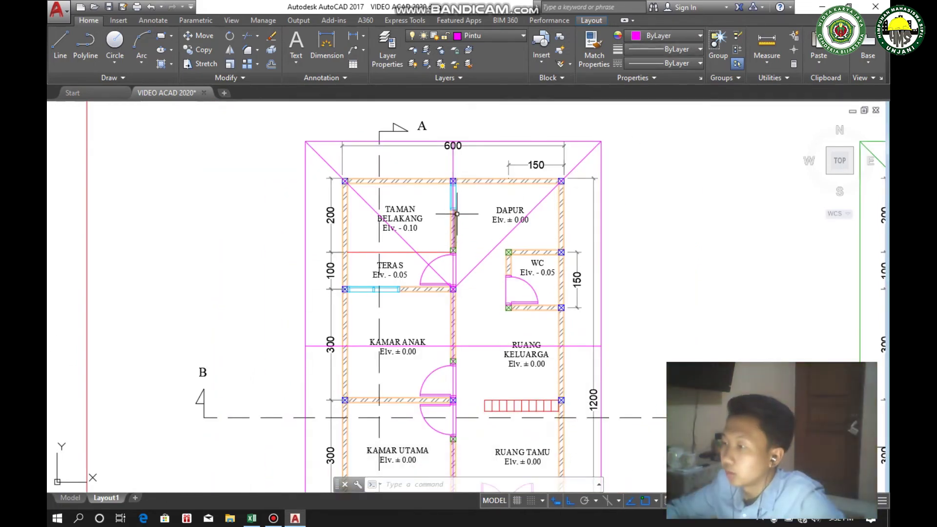
scroll(454, 163, "up", 2)
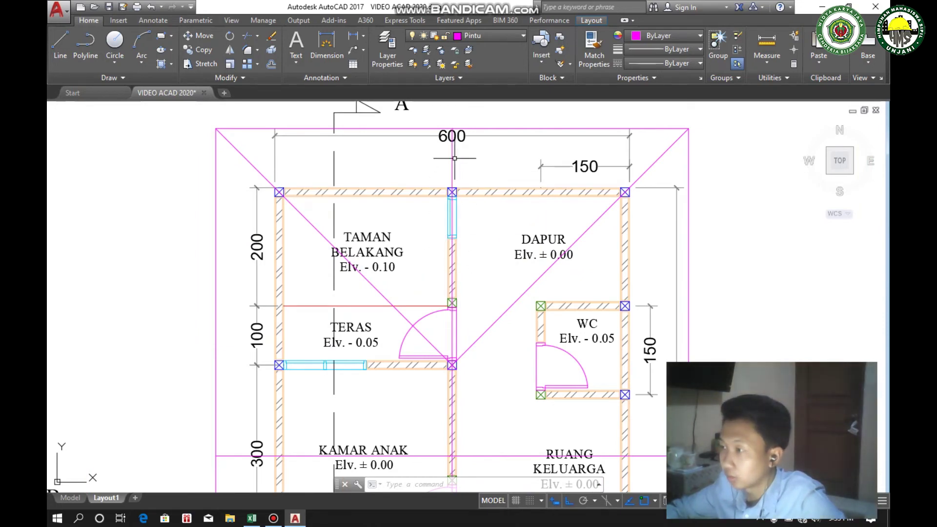
left_click(454, 157)
left_click(452, 129)
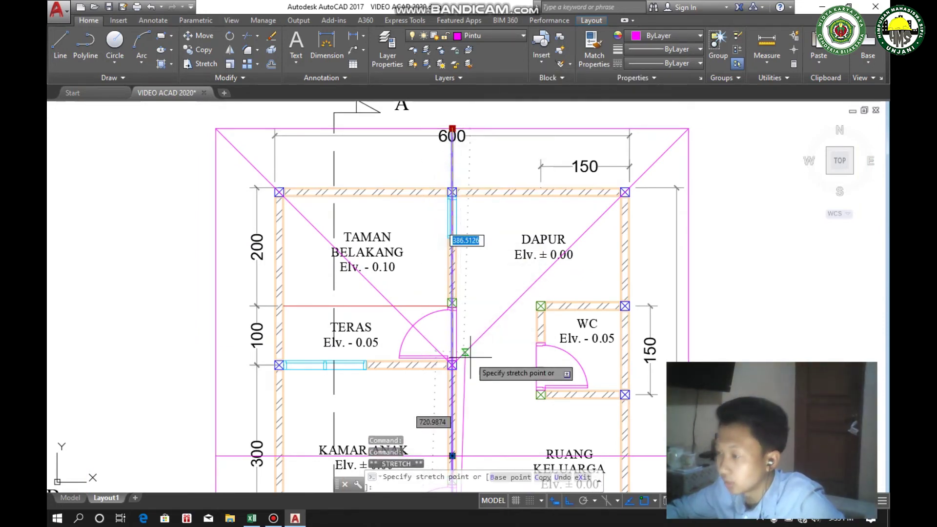
left_click(451, 364)
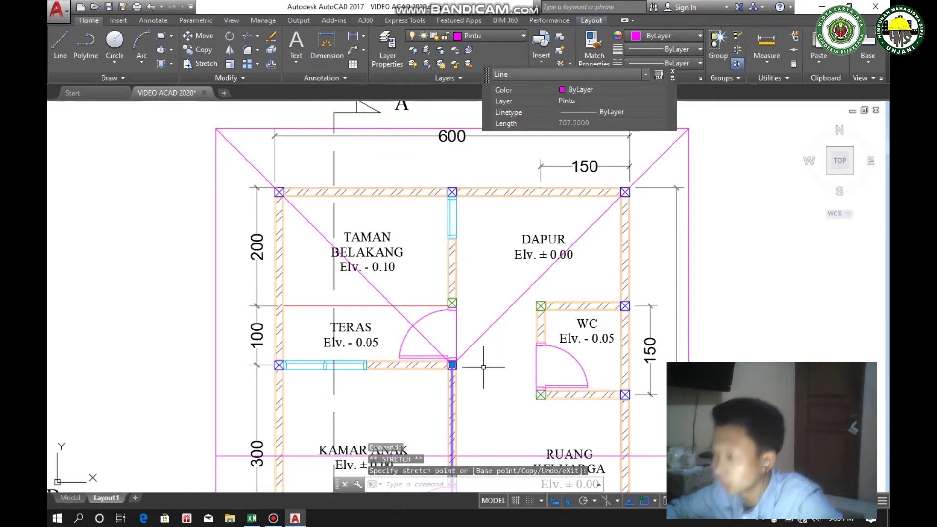
key("Escape")
Mirror both upper hip lines about the horizontal centre line of plan 9's roof outline, keeping the originals
scroll(483, 366, "down", 4)
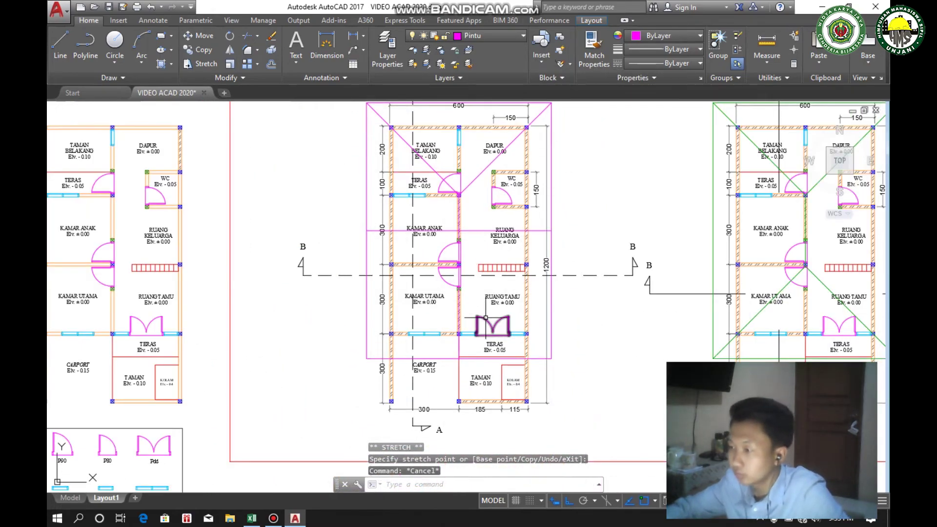
scroll(485, 318, "up", 2)
scroll(473, 320, "down", 3)
left_click(471, 318)
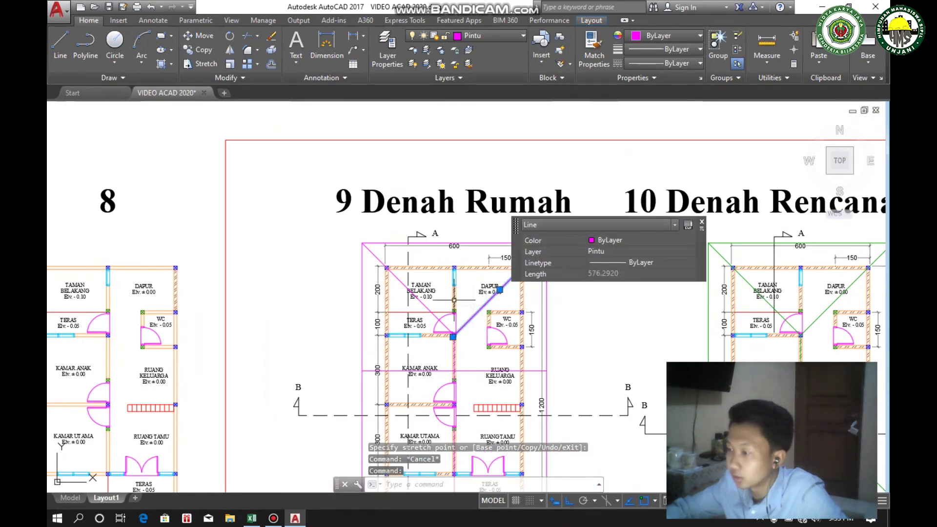
left_click(401, 283)
scroll(363, 220, "down", 2)
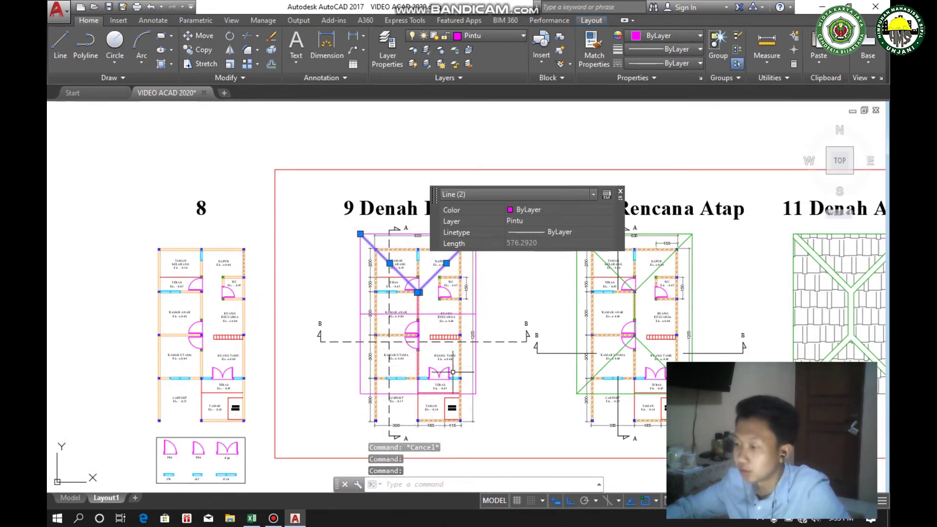
type("mi")
key("Return")
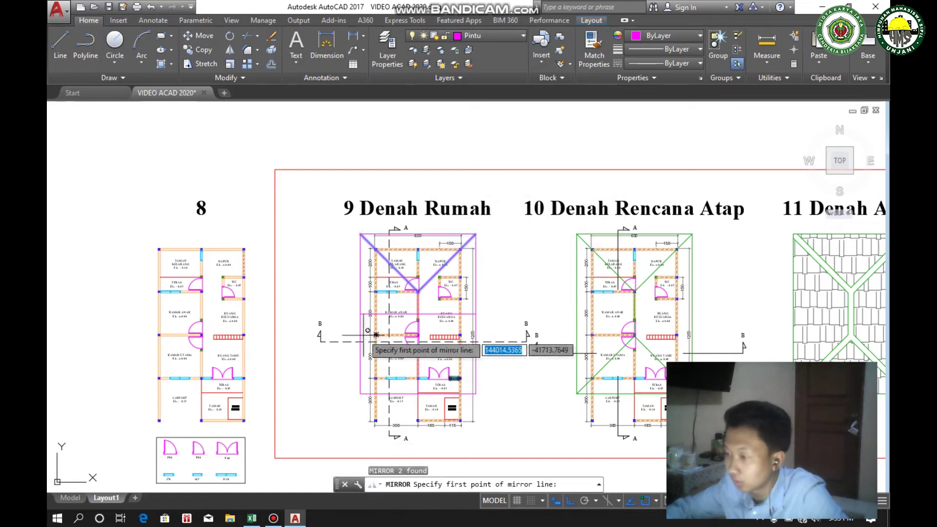
left_click(418, 313)
left_click(334, 313)
key("Return")
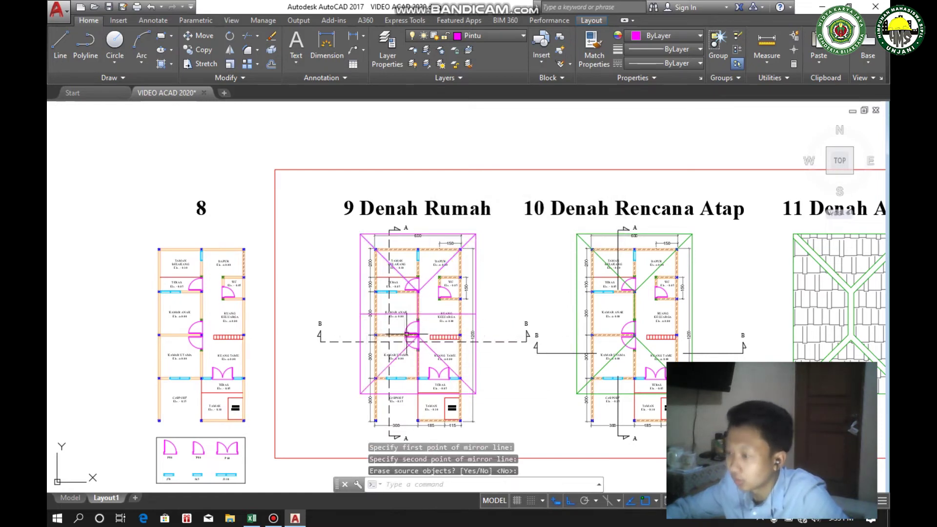
Delete the horizontal centre line and shorten the vertical line's lower end to the point where the two lower hip lines meet
scroll(420, 322, "up", 2)
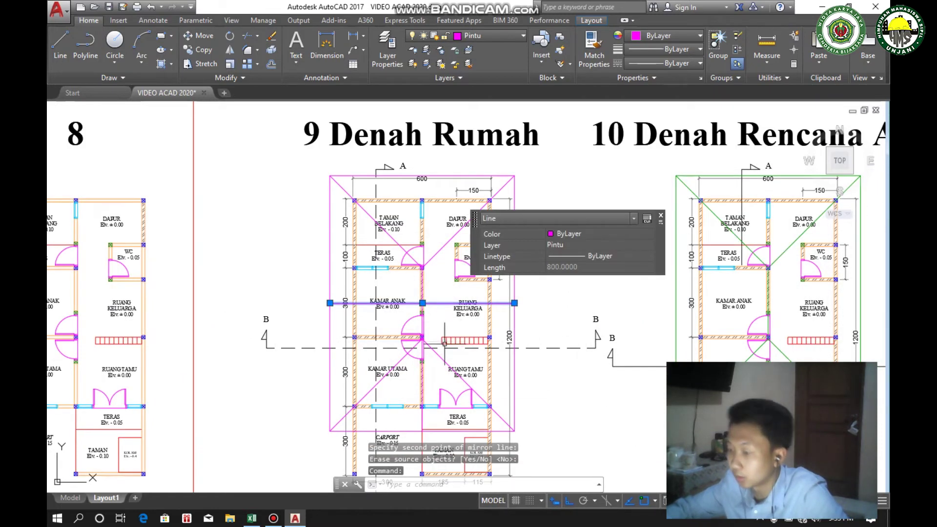
key("Delete")
scroll(421, 384, "up", 3)
left_click(415, 385)
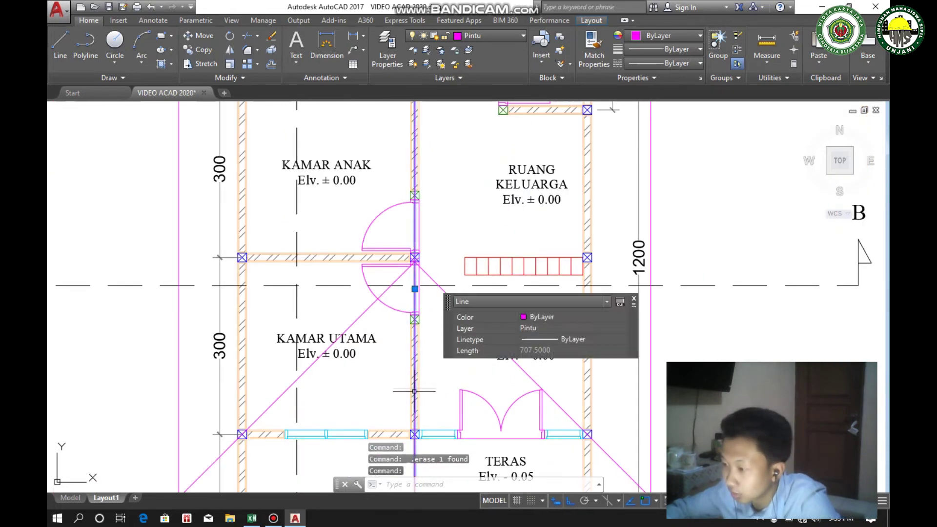
scroll(392, 225, "down", 2)
left_click(405, 394)
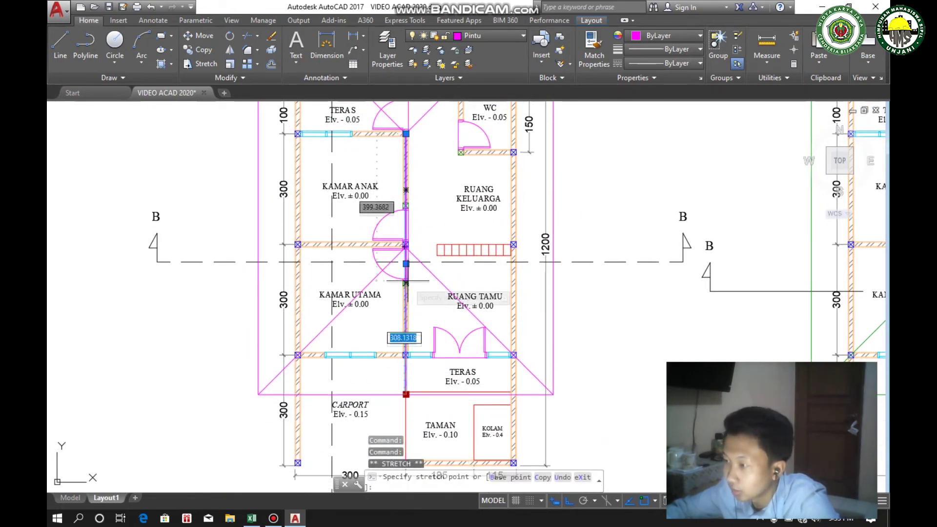
scroll(406, 244, "up", 5)
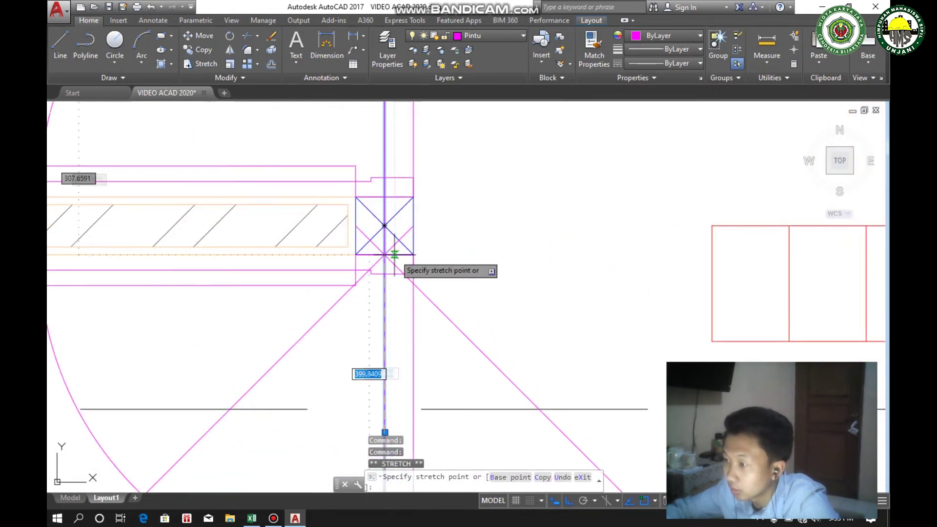
left_click(383, 253)
scroll(463, 263, "down", 2)
scroll(463, 264, "down", 6)
key("Escape")
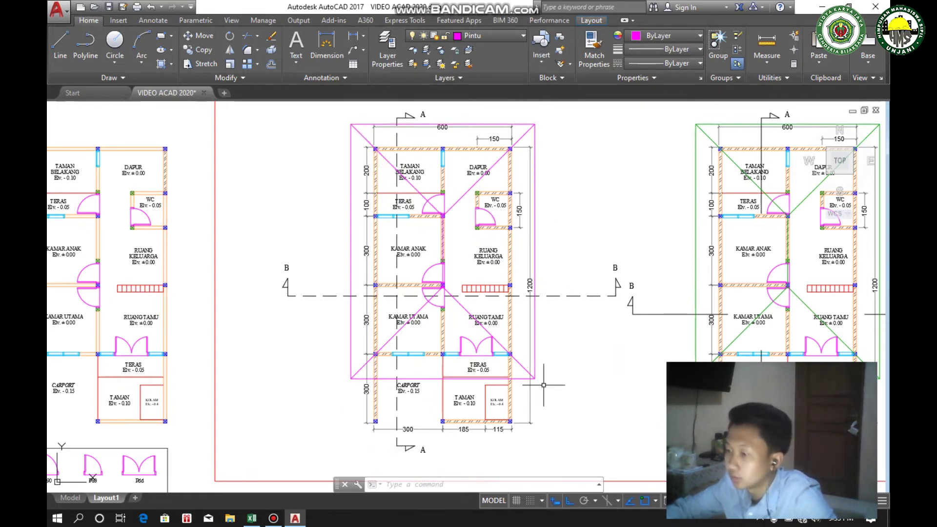
Compare the roof lines on plan 9 with the reference drawings 10 Denah Rencana Atap and 11 Denah Atap
scroll(543, 384, "up", 2)
scroll(559, 335, "down", 5)
middle_click_drag(559, 334, 397, 320)
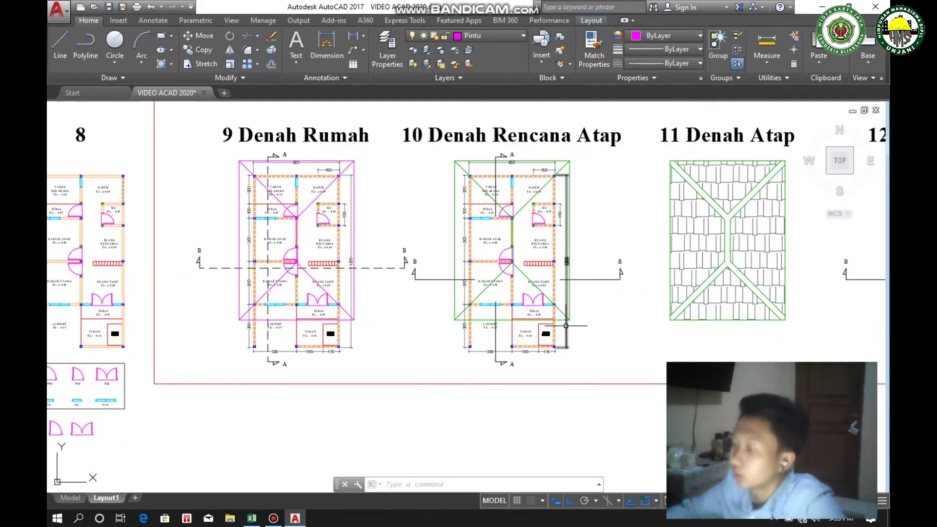
scroll(552, 312, "up", 2)
scroll(552, 312, "down", 2)
middle_click_drag(642, 294, 585, 307)
scroll(508, 302, "up", 2)
middle_click_drag(403, 267, 476, 278)
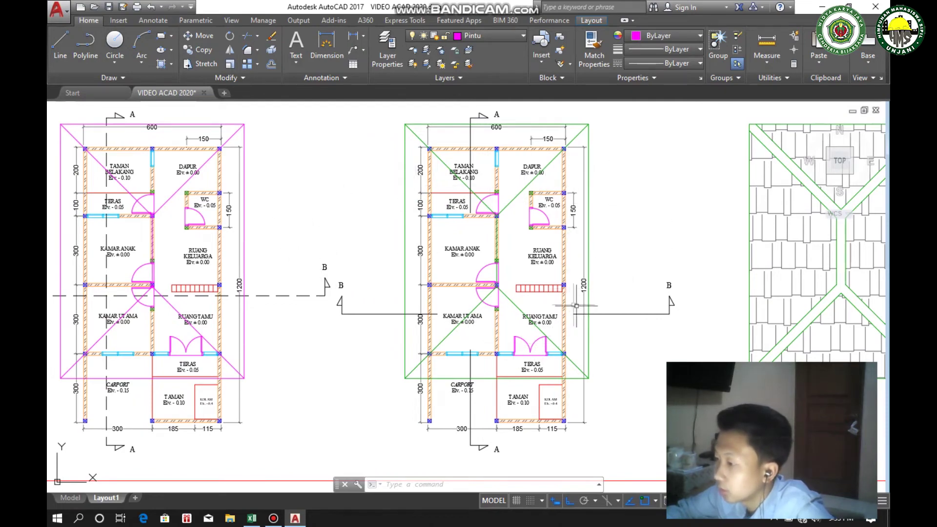
scroll(683, 310, "down", 2)
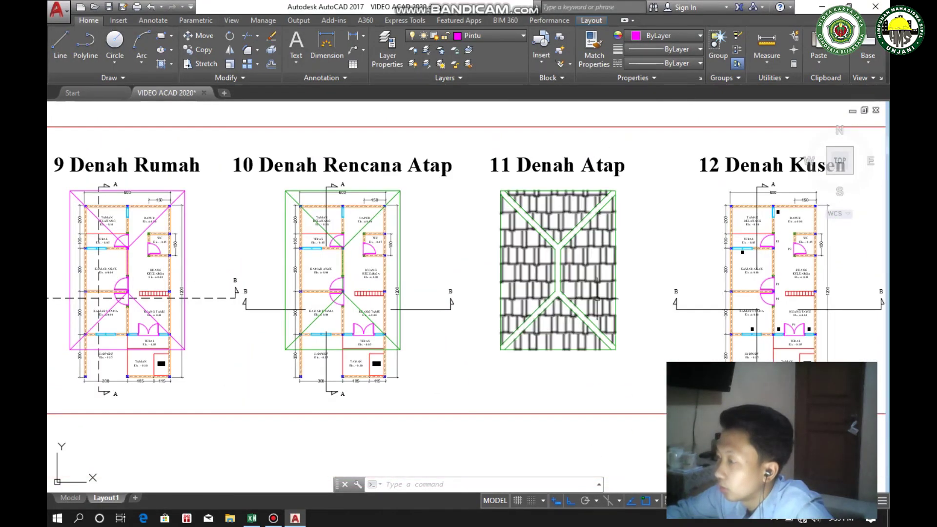
Offset the upper-right hip line of plan 10 Denah Rencana Atap by 20 to both sides
middle_click_drag(597, 297, 440, 330)
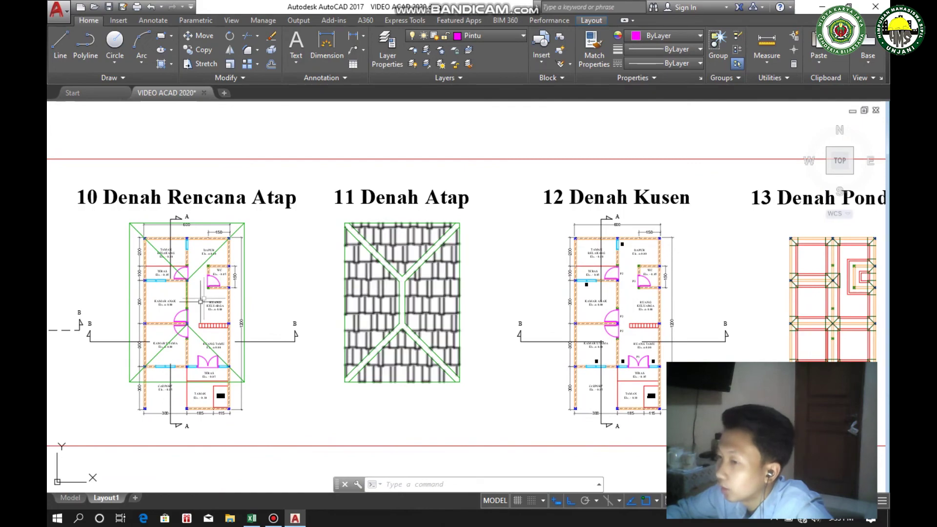
scroll(200, 302, "up", 2)
middle_click_drag(195, 282, 328, 291)
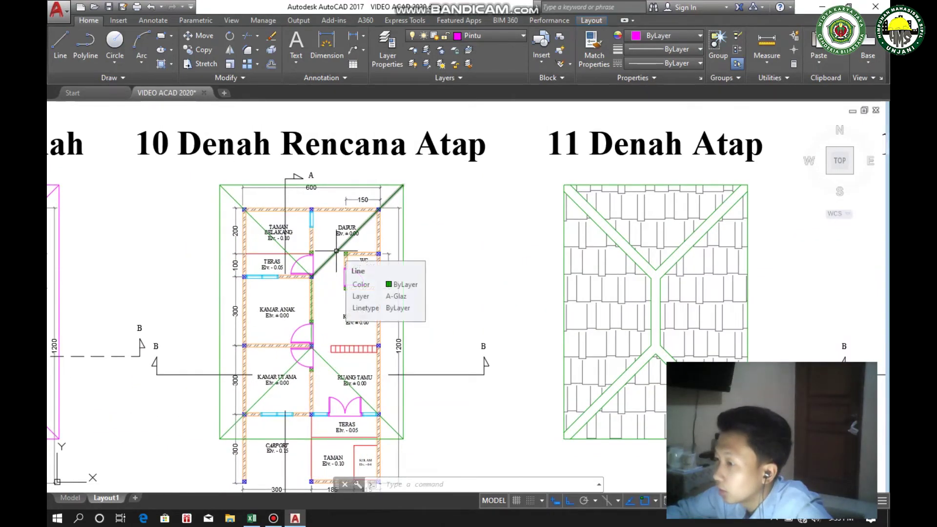
scroll(336, 250, "up", 2)
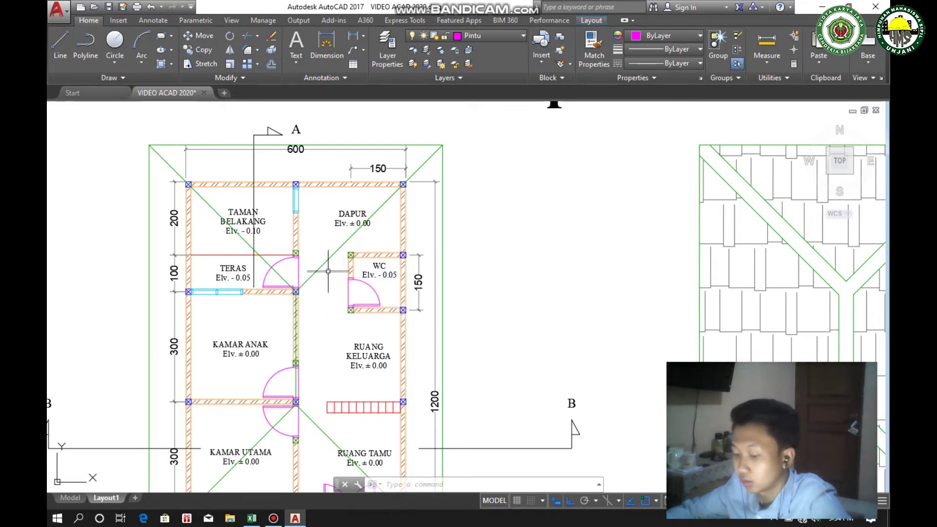
key("Return")
type("20")
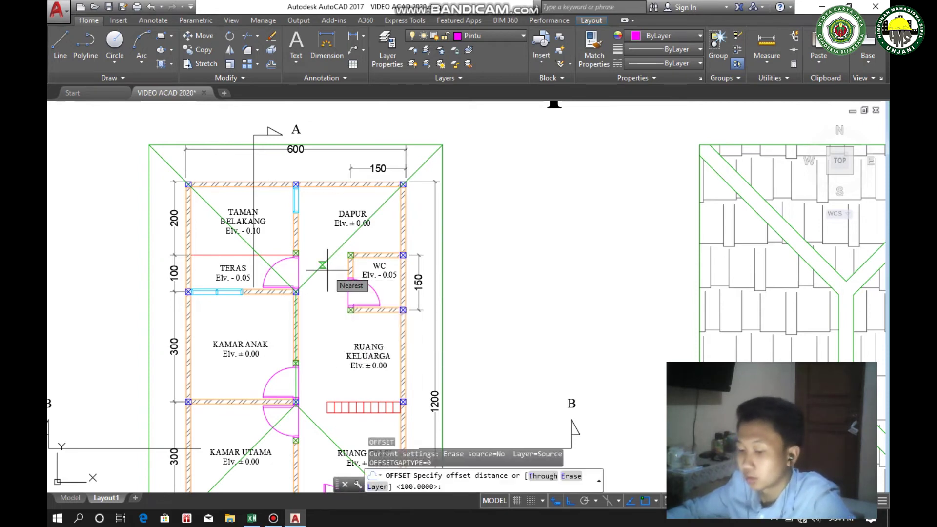
key("Return")
left_click(326, 260)
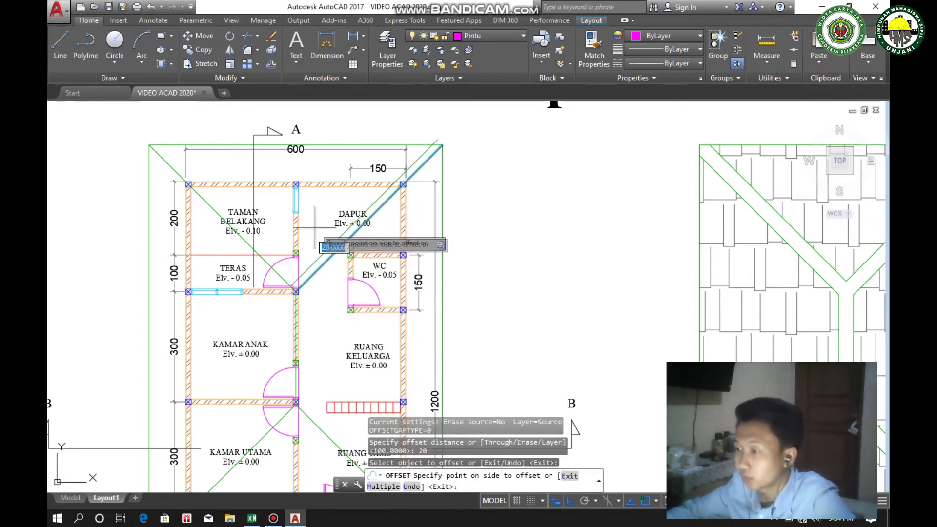
left_click(334, 252)
left_click(336, 252)
left_click(343, 254)
Offset the upper-left hip line of plan 10 to both sides at the same distance and end the Offset command
left_click(257, 253)
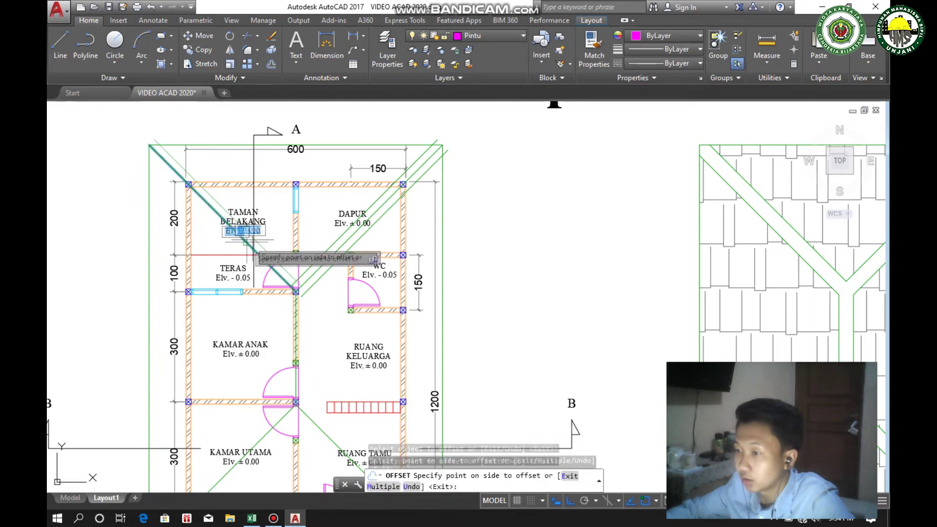
left_click(249, 241)
scroll(295, 289, "down", 2)
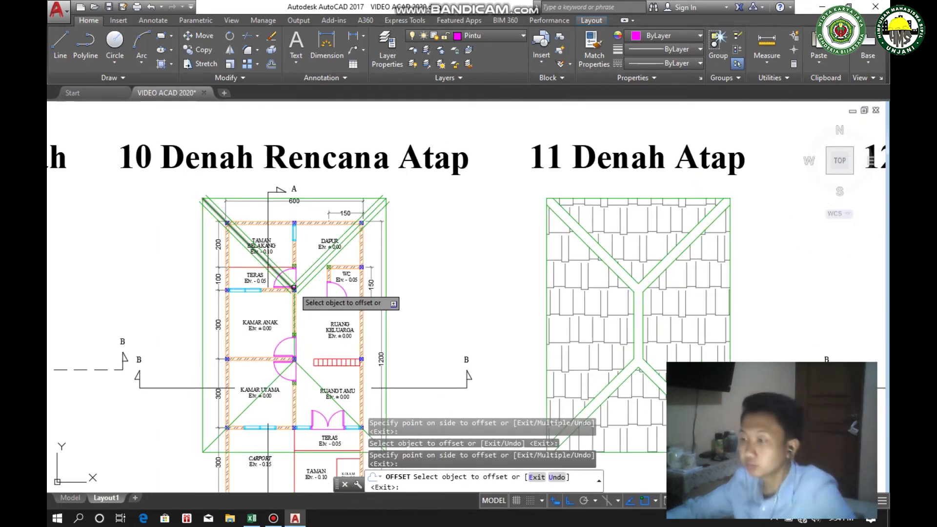
key("Escape")
Delete the two original upper hip lines of plan 10, keeping their parallel offset lines
scroll(275, 271, "up", 4)
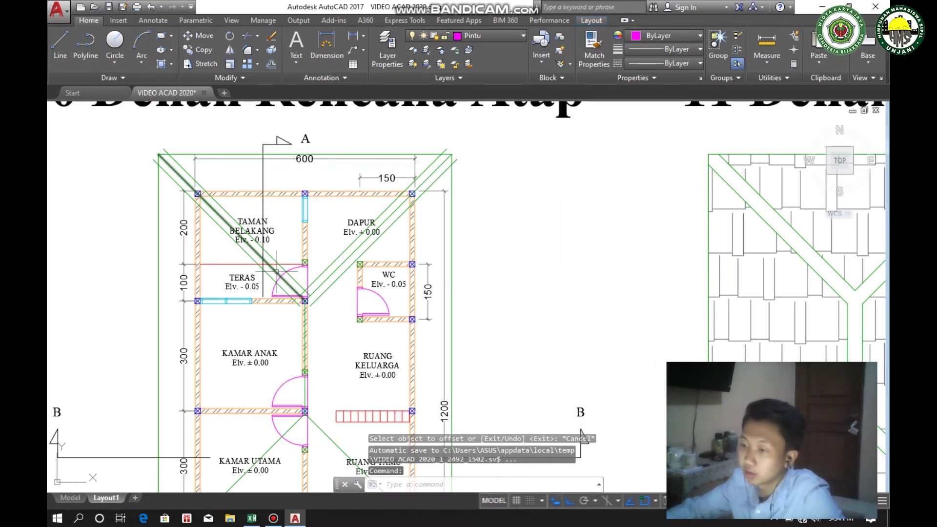
left_click(273, 270)
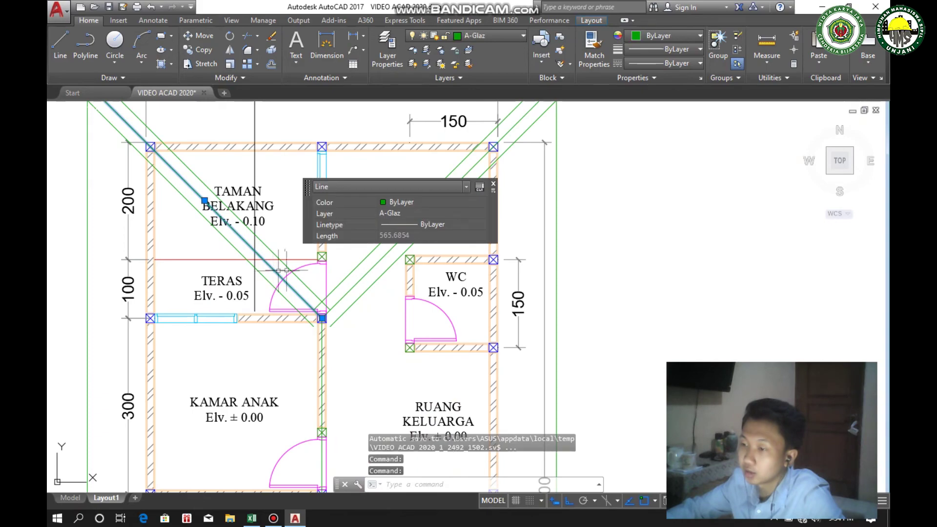
left_click(366, 271)
scroll(363, 299, "down", 2)
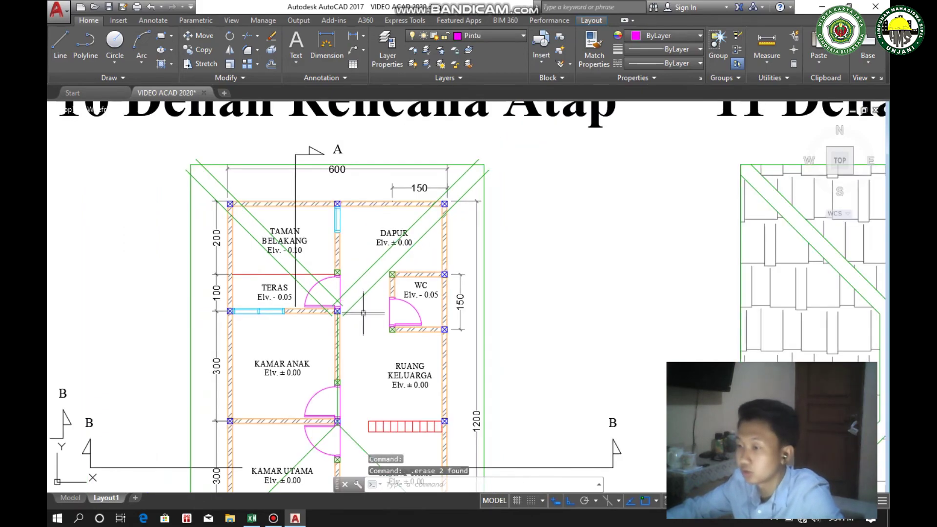
middle_click_drag(364, 320, 343, 312)
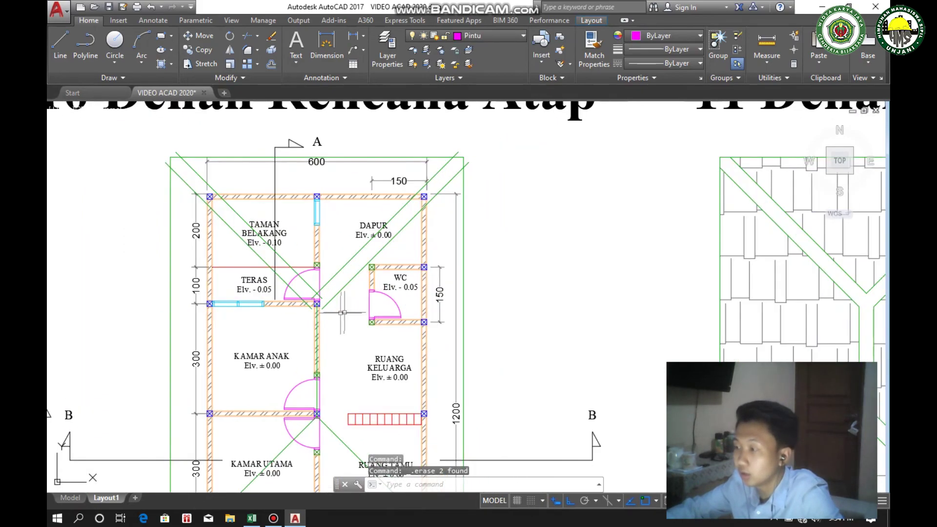
Trim the upper pair of offset hip lines at their crossing above the ridge and delete the leftover end piece
scroll(328, 307, "up", 3)
type("tr")
key("Return")
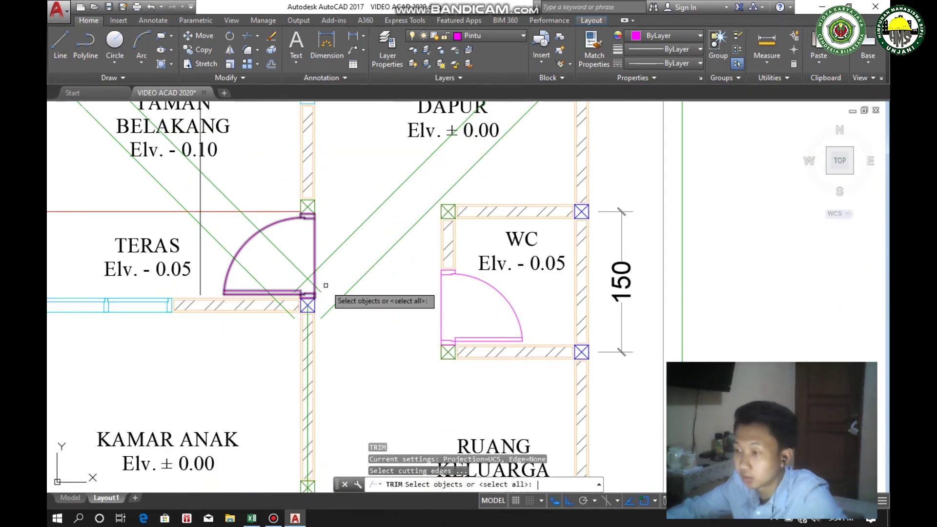
key("Return")
left_click(313, 281)
left_click(300, 285)
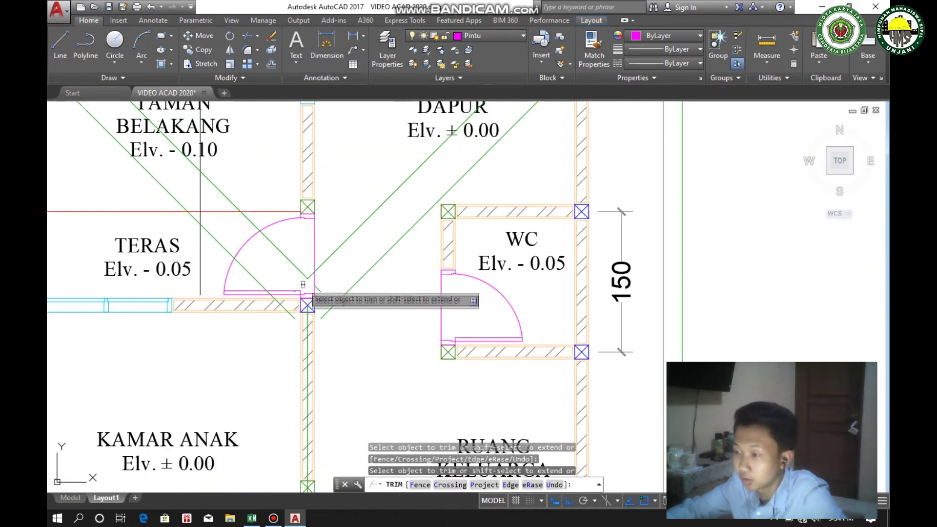
key("Escape")
left_click(318, 288)
key("Delete")
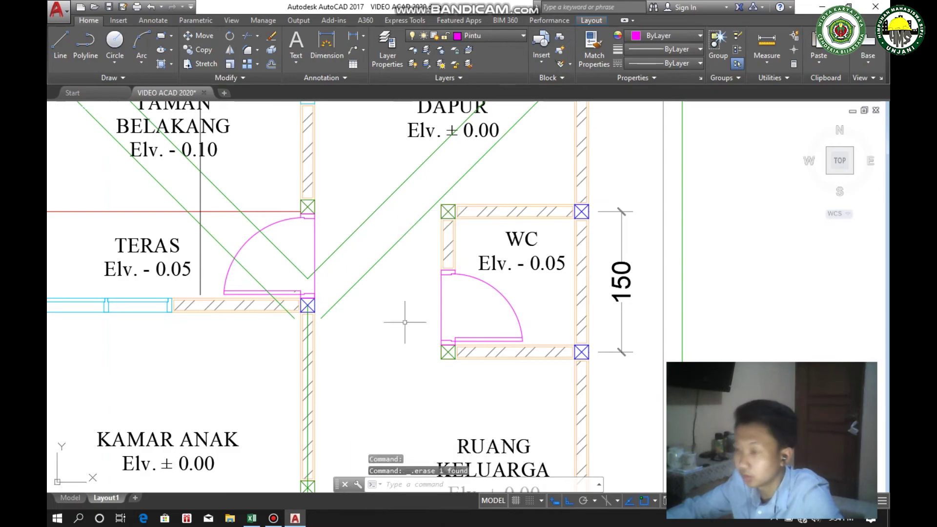
Try hatching the left roof slope of 11 Denah Atap with the ANSI31 pattern at scale 50
scroll(393, 319, "down", 4)
middle_click_drag(393, 316, 371, 279)
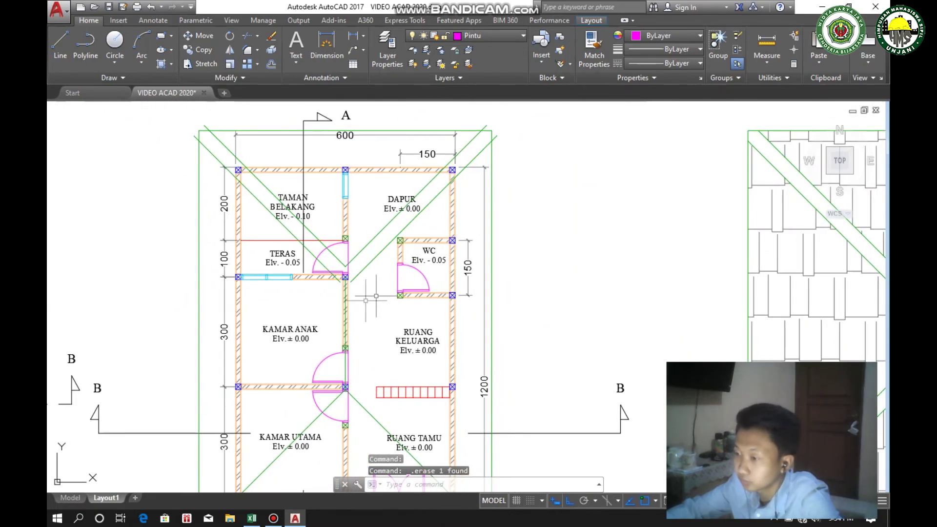
scroll(308, 320, "down", 2)
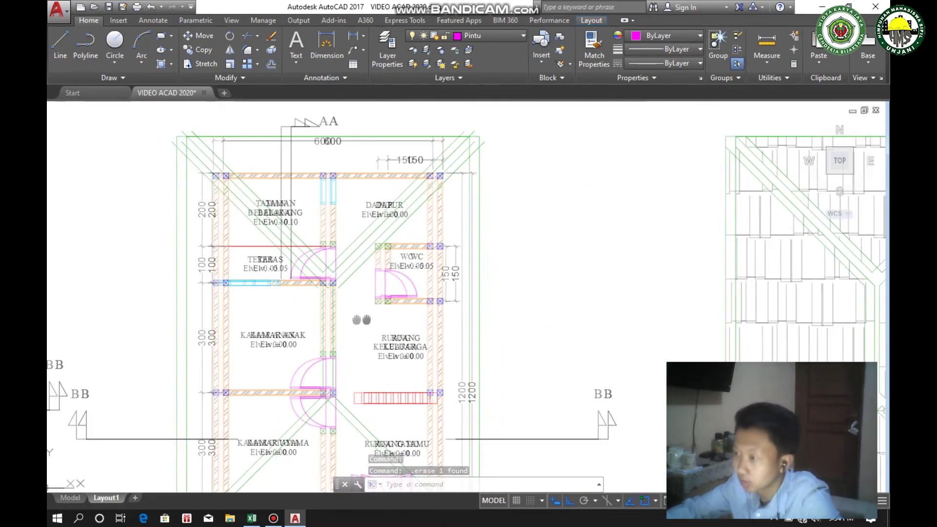
middle_click_drag(531, 302, 379, 301)
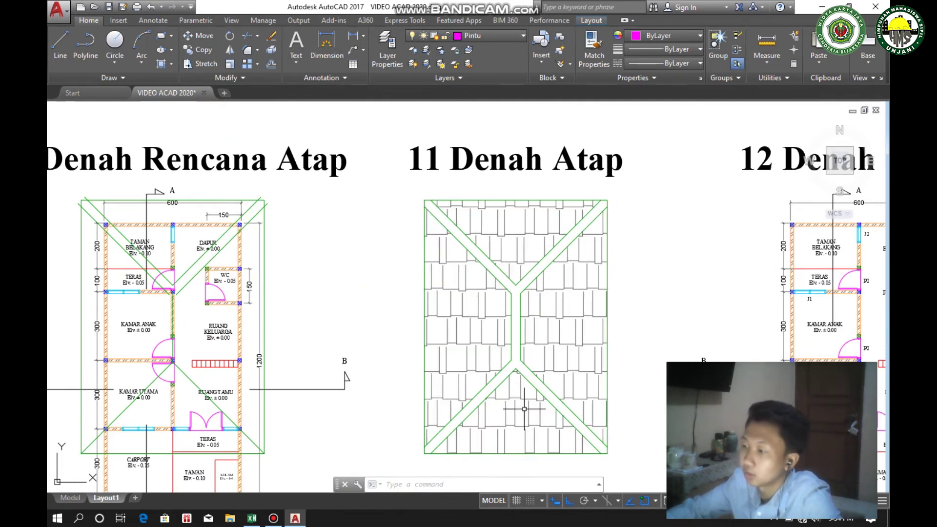
scroll(469, 337, "down", 2)
scroll(465, 322, "up", 2)
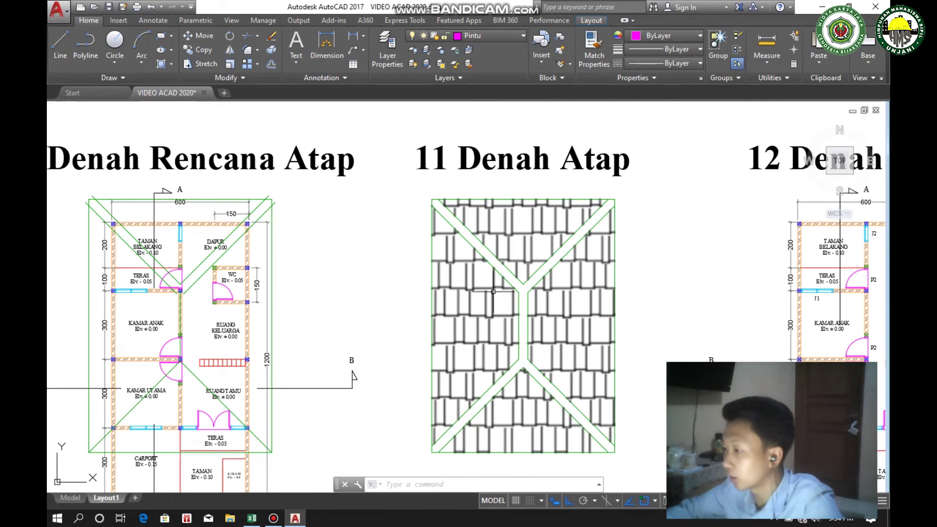
type("H")
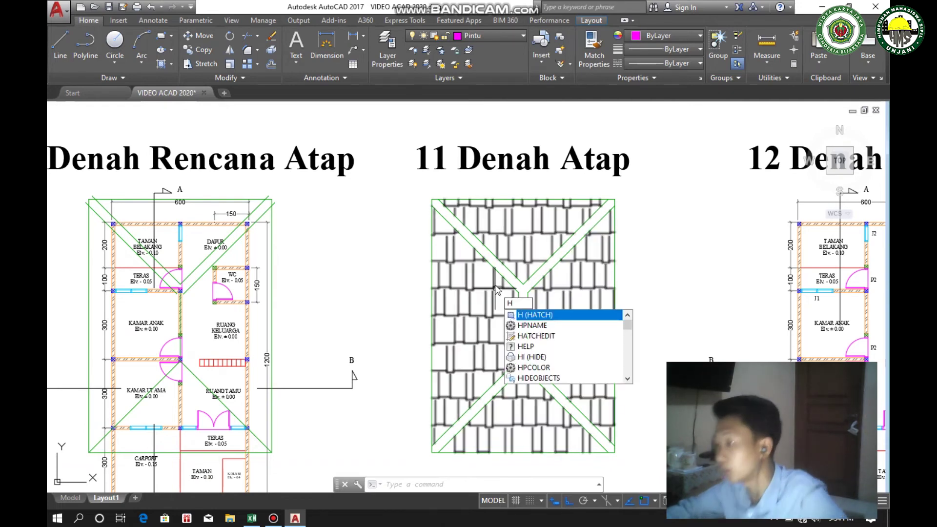
key("Return")
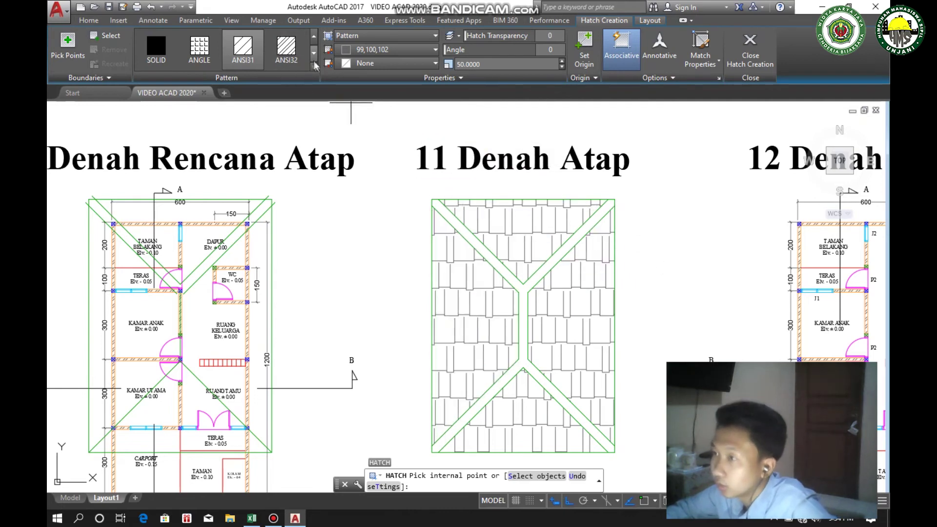
left_click(313, 68)
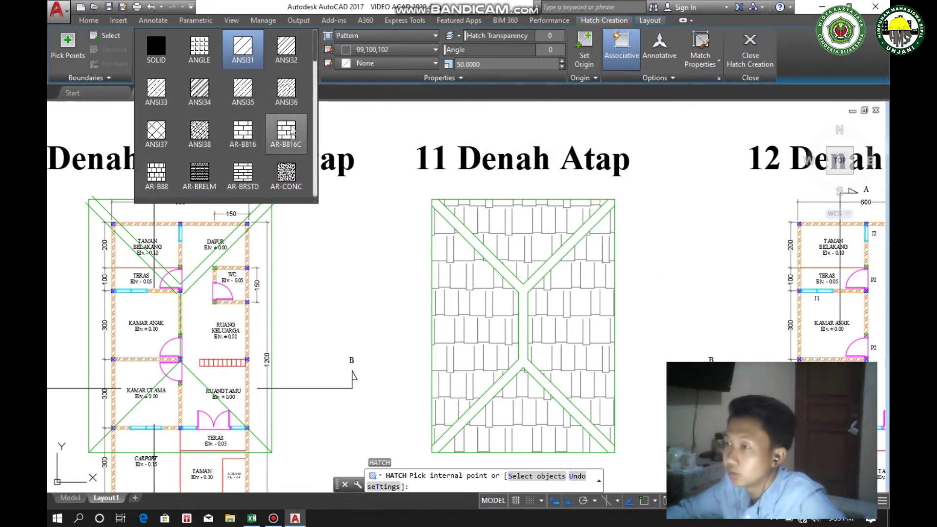
scroll(290, 151, "down", 1)
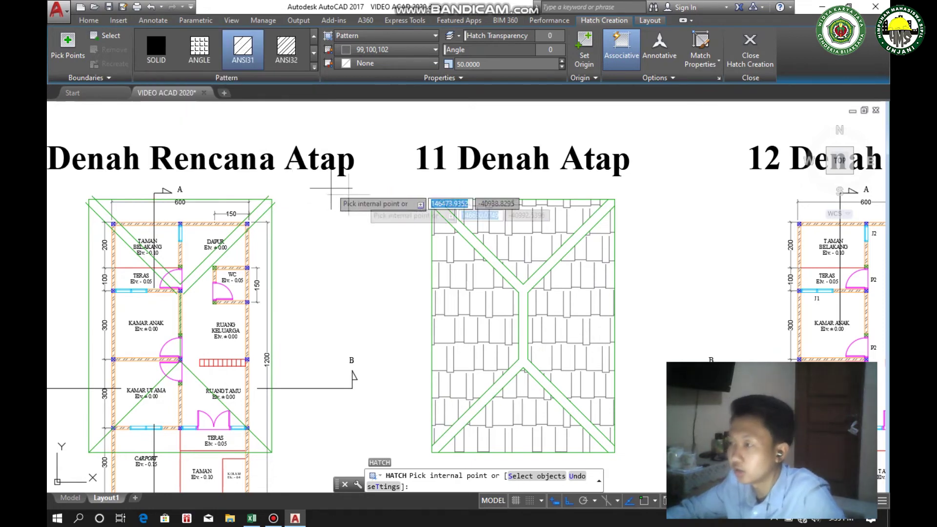
left_click(466, 273)
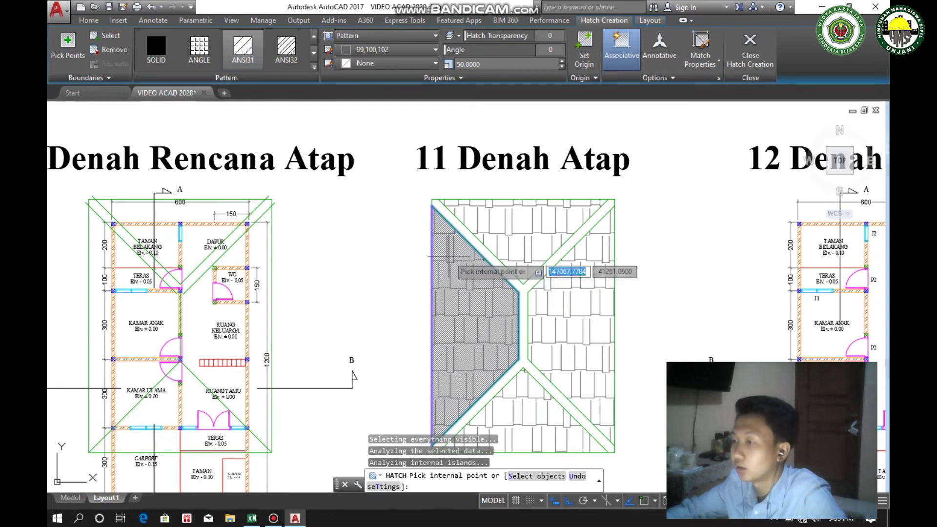
key("Escape")
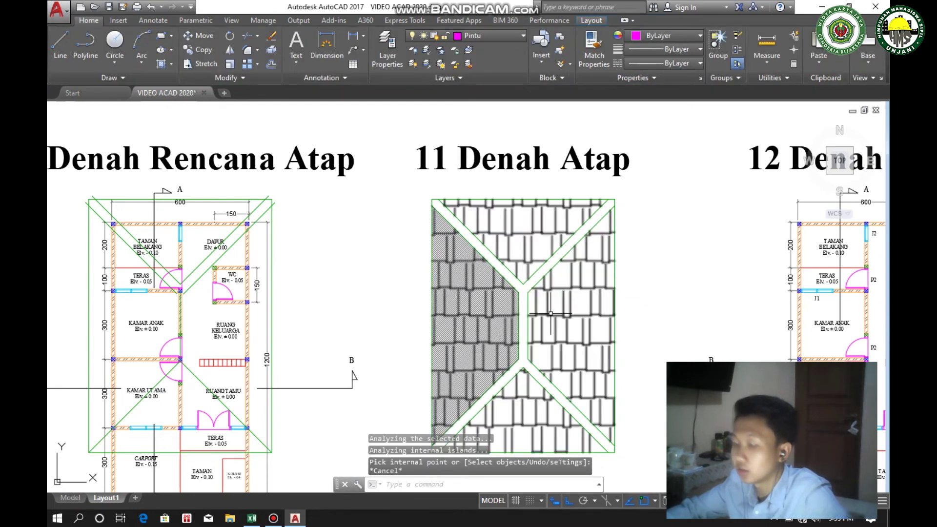
Examine the pattern and scale settings of the existing roof tile hatch on 11 Denah Atap, leaving AR-RSHKE as its pattern
left_click(560, 316)
left_click(562, 298)
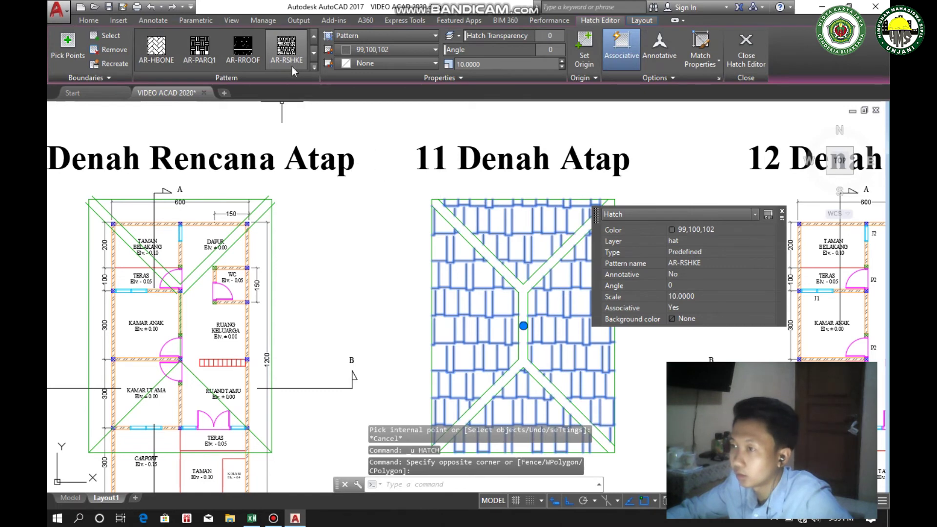
left_click(291, 64)
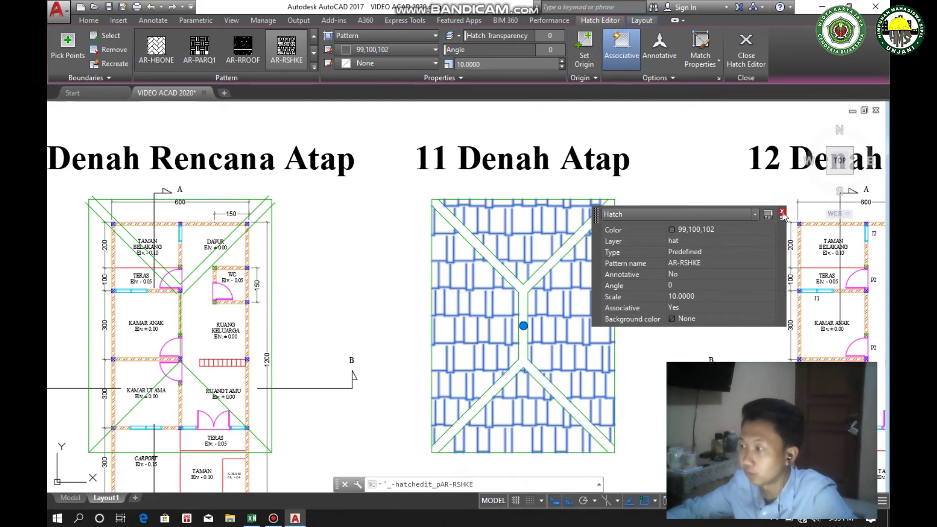
middle_click_drag(556, 317, 552, 313)
scroll(457, 302, "down", 2)
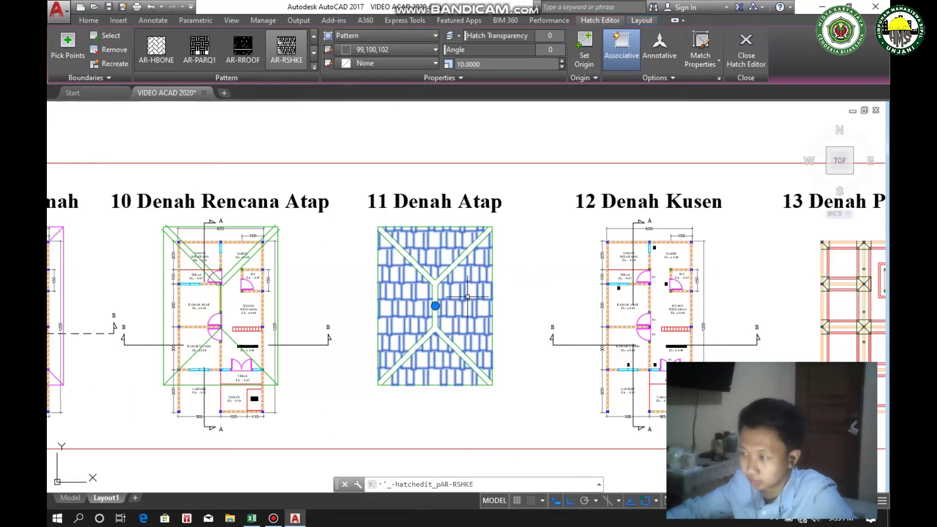
middle_click_drag(495, 296, 444, 294)
scroll(444, 294, "up", 2)
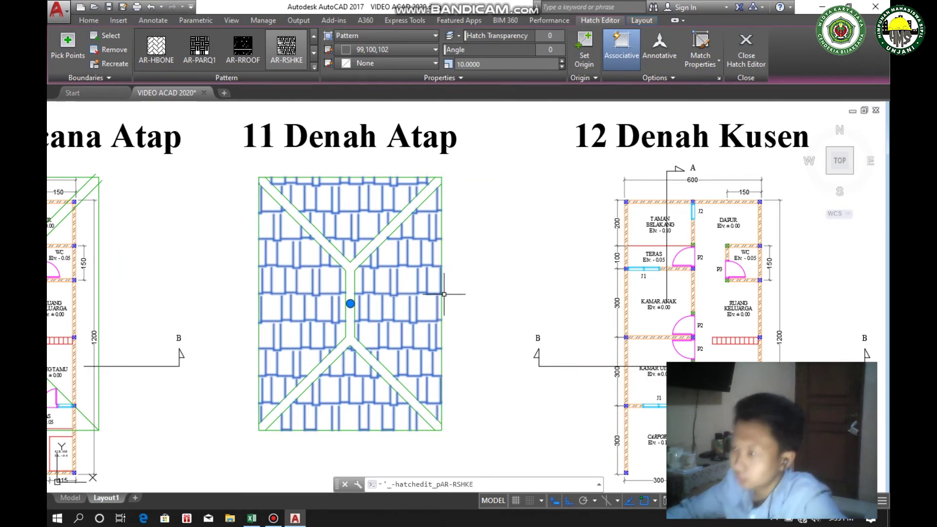
scroll(444, 295, "down", 2)
key("Escape")
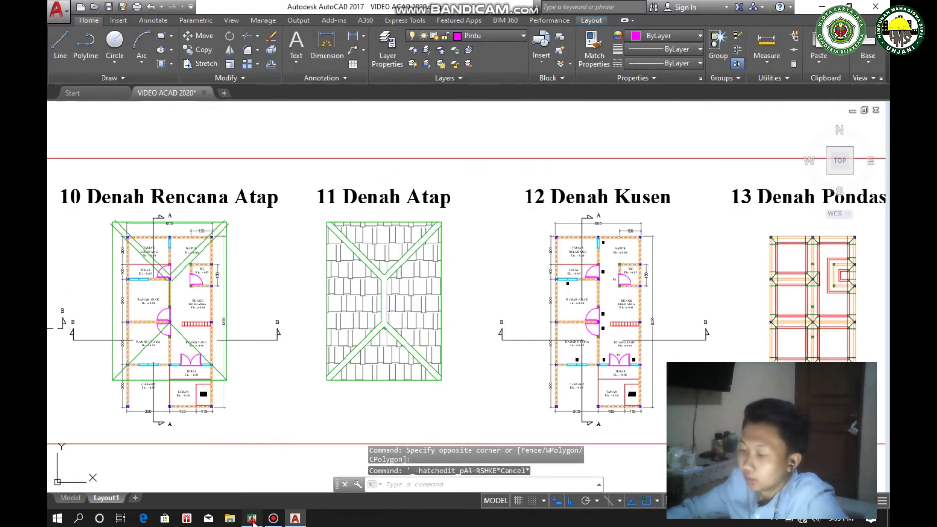
Switch to Excel and review the checklist entries "Membuat denah atap ...(11)" and "Membuat denah kusen ...(12)"
left_click(252, 519)
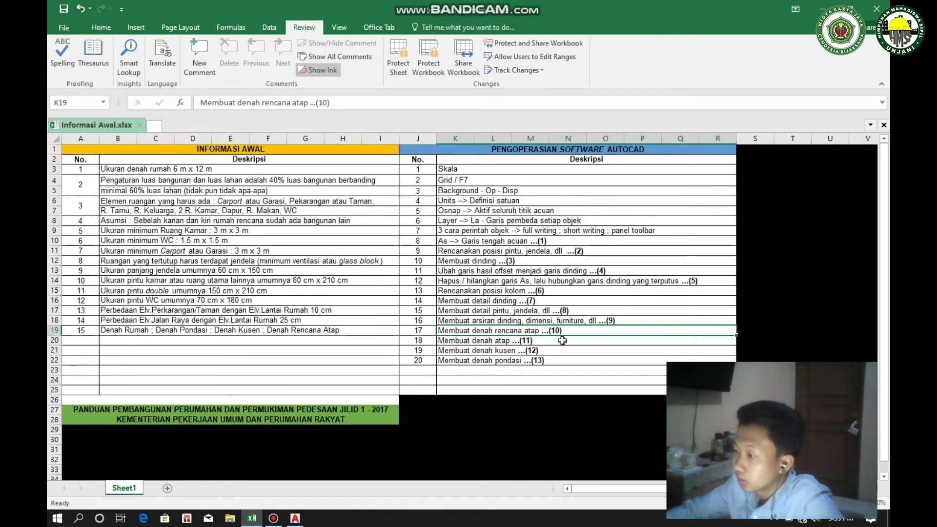
left_click(542, 341)
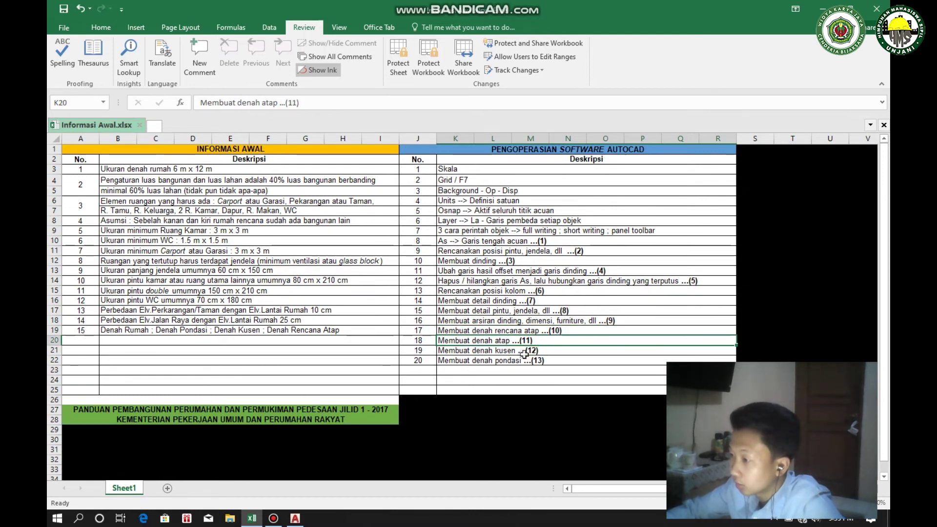
left_click(551, 351)
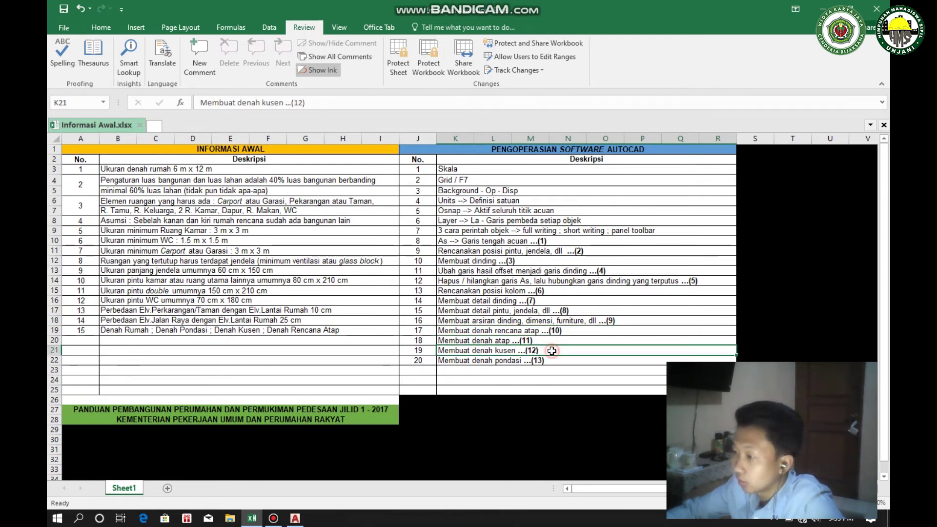
Switch back to AutoCAD and examine the door and window codes on plan 12 Denah Kusen
left_click(294, 518)
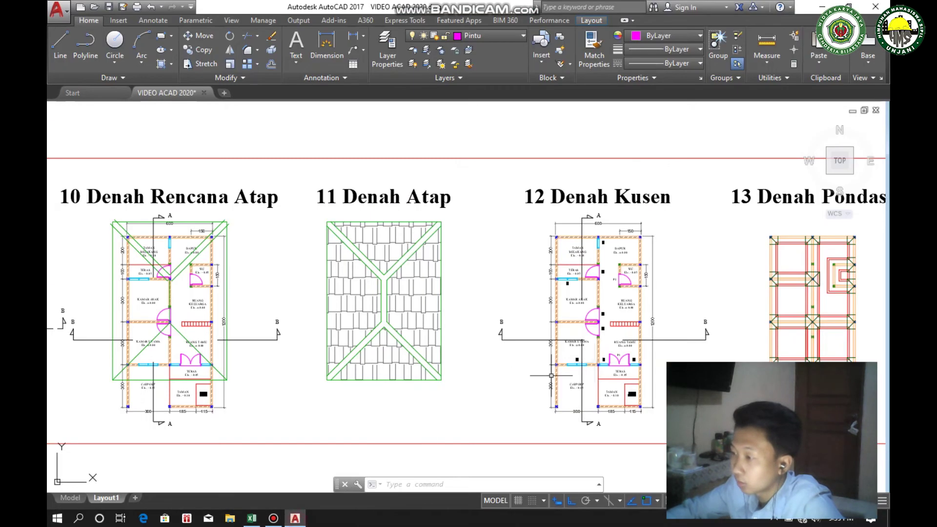
scroll(544, 300, "up", 4)
scroll(549, 297, "down", 2)
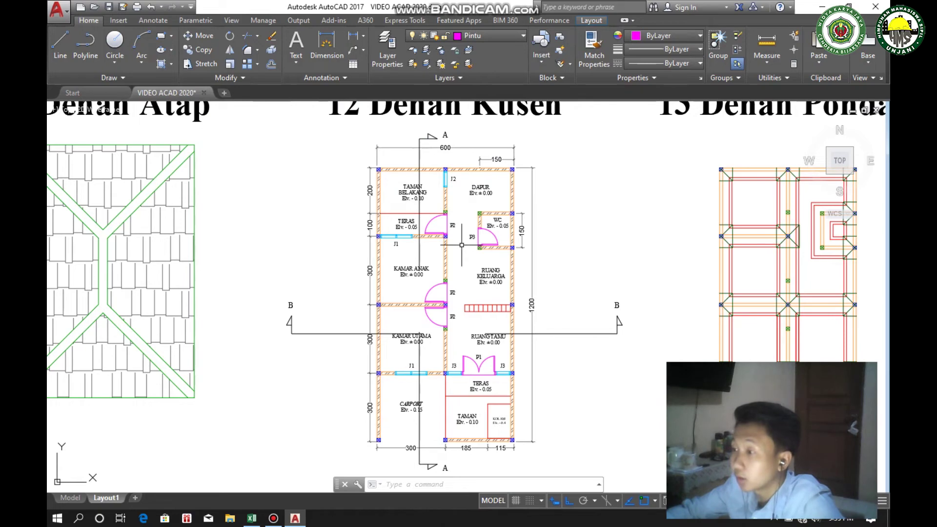
scroll(457, 226, "up", 2)
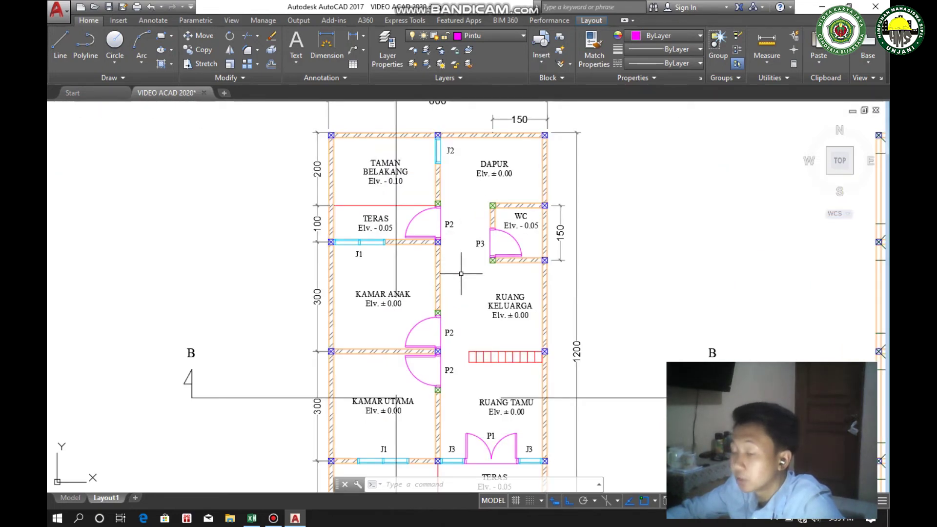
Examine door codes P1 to P3 and window codes J1 to J3 throughout plan 12 Denah Kusen
middle_click_drag(467, 298, 472, 260)
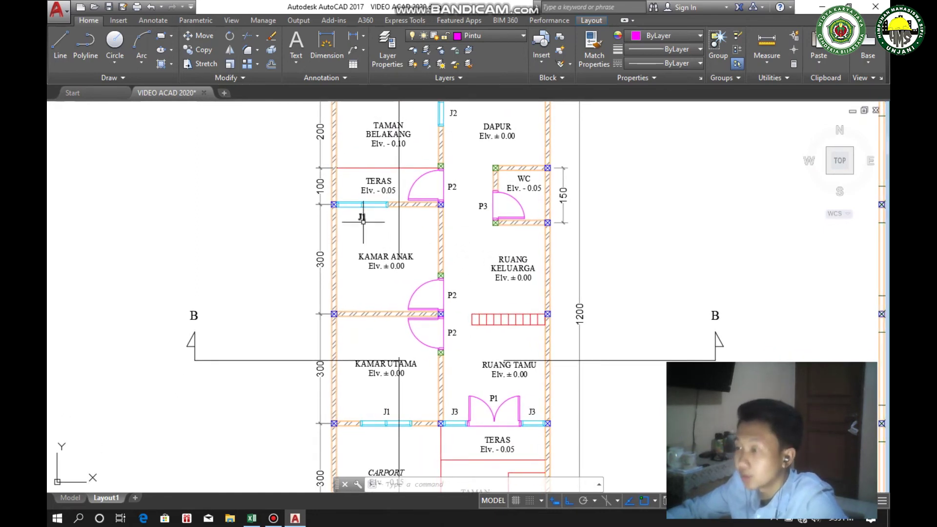
middle_click_drag(374, 241, 385, 260)
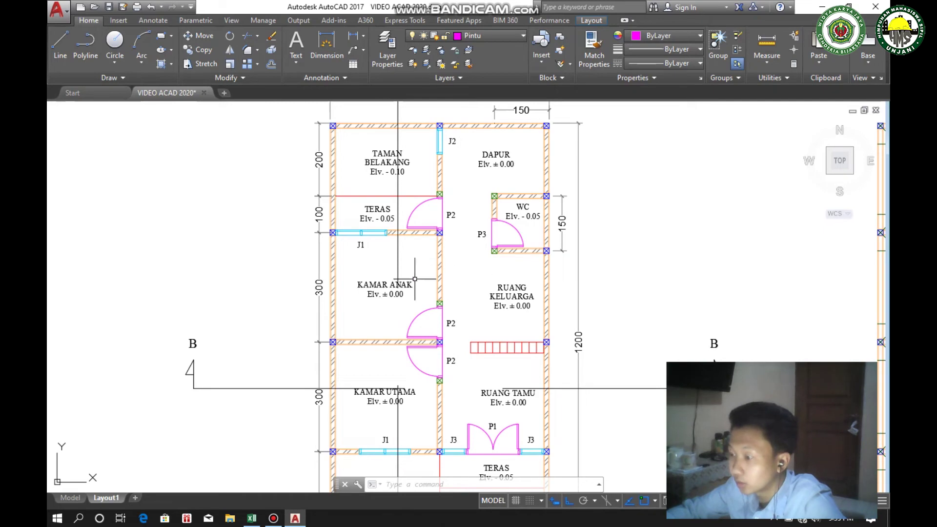
scroll(473, 421, "up", 5)
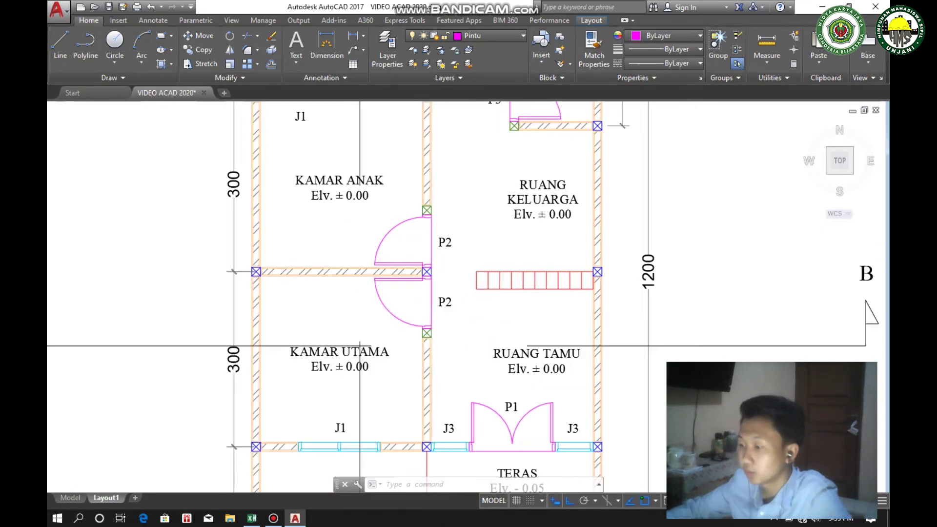
scroll(449, 437, "down", 5)
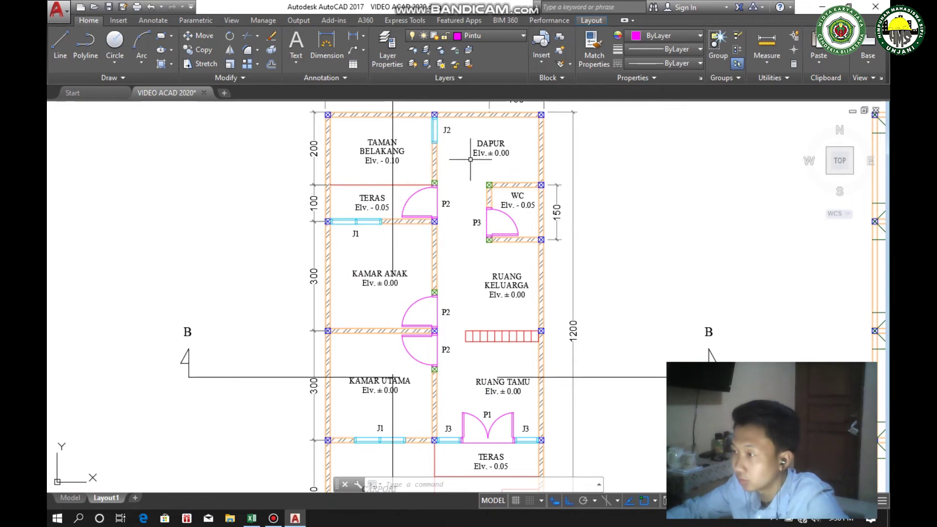
scroll(498, 420, "up", 2)
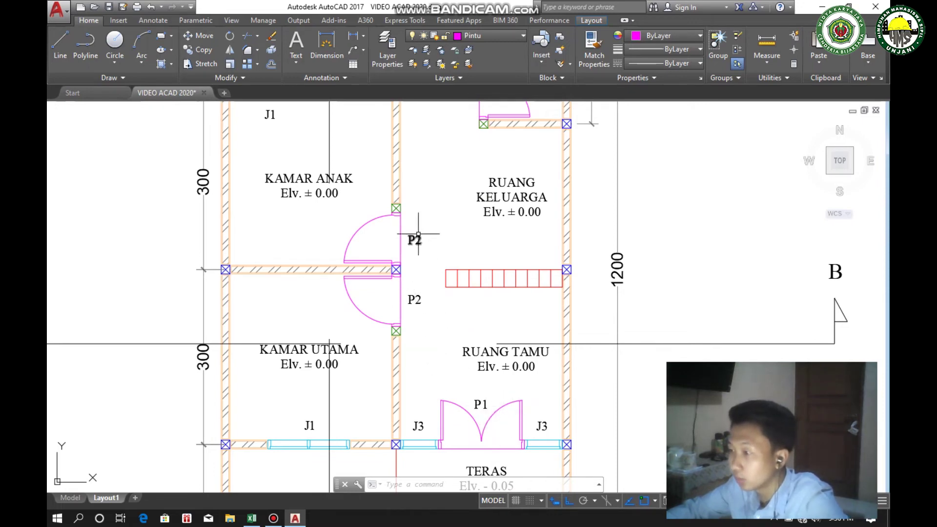
middle_click_drag(418, 234, 377, 340)
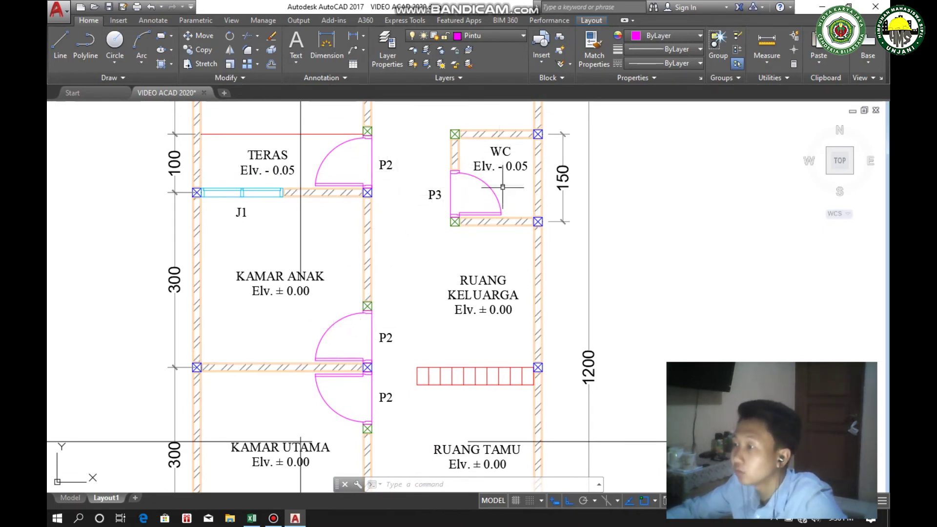
Compare the walls and columns of 12 Denah Kusen with the foundation lines of 13 Denah Pondasi
scroll(497, 240, "down", 4)
middle_click_drag(480, 273, 351, 257)
scroll(301, 242, "down", 2)
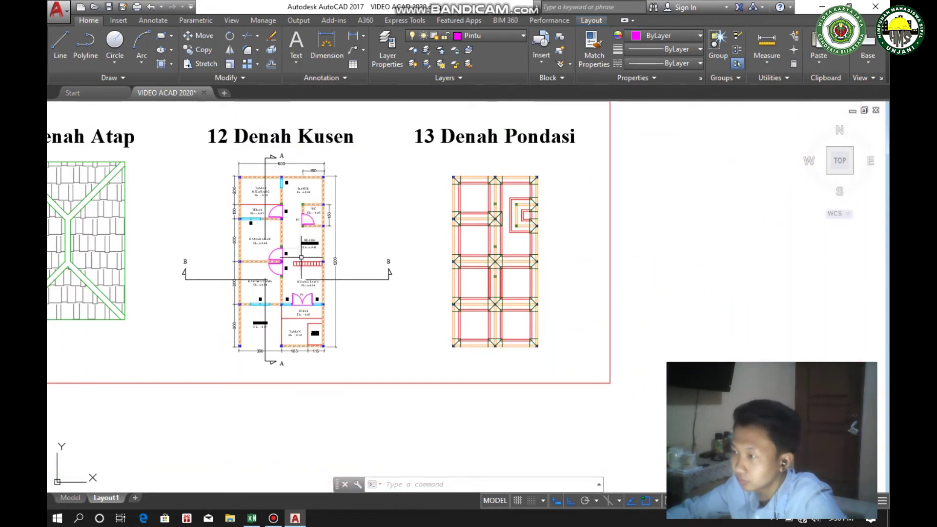
scroll(457, 188, "up", 4)
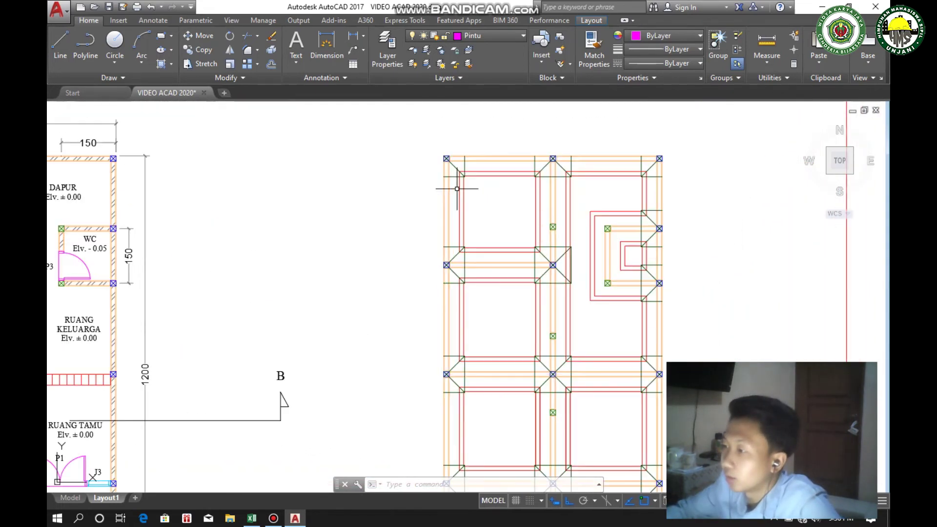
scroll(458, 187, "down", 2)
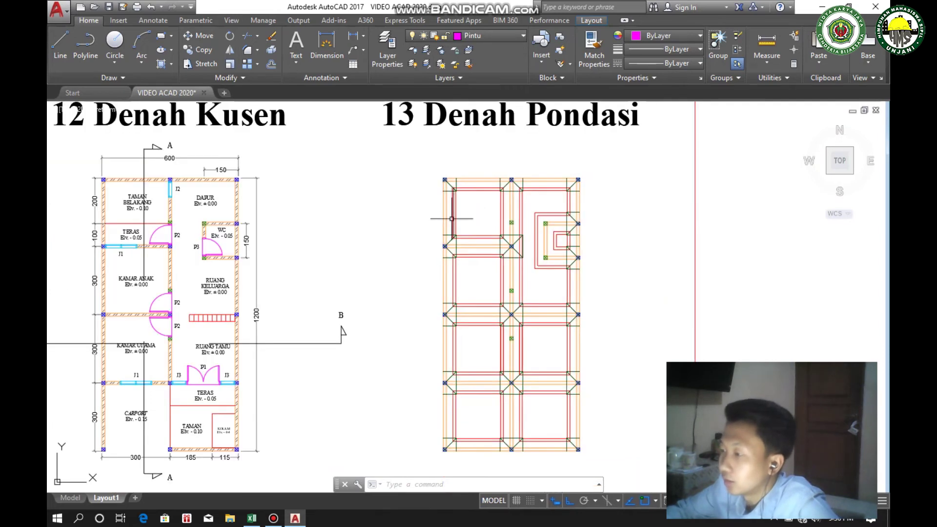
scroll(449, 202, "up", 2)
scroll(455, 210, "down", 2)
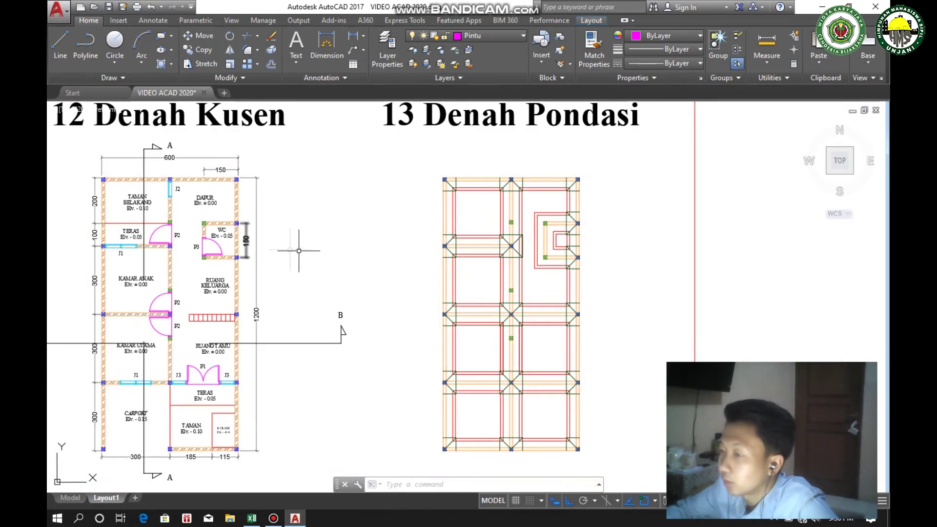
mouse_move(303, 250)
middle_mouse_down()
mouse_move(372, 244)
mouse_move(420, 213)
middle_mouse_up()
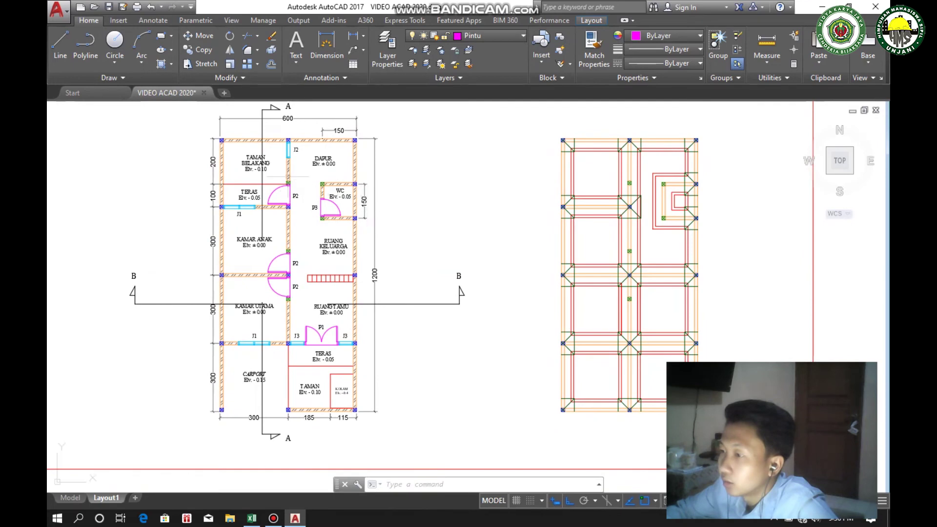
scroll(286, 178, "up", 2)
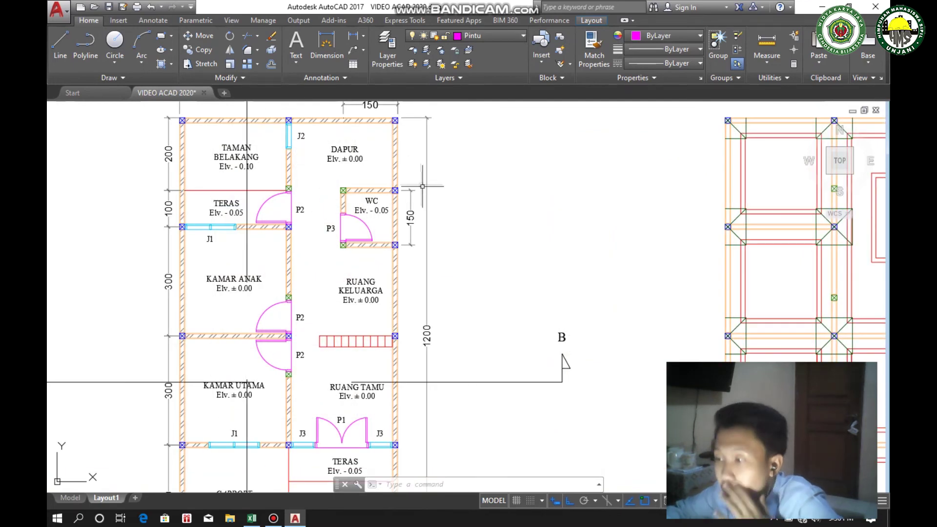
scroll(447, 273, "down", 2)
scroll(471, 376, "down", 2)
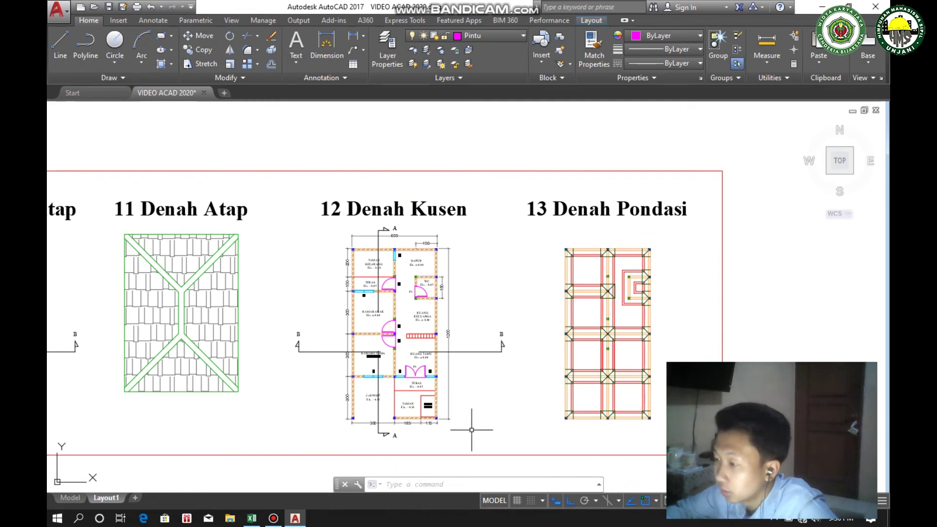
Delete section line B-B and the overall 1200 dimension from plan 12 Denah Kusen
scroll(471, 430, "up", 4)
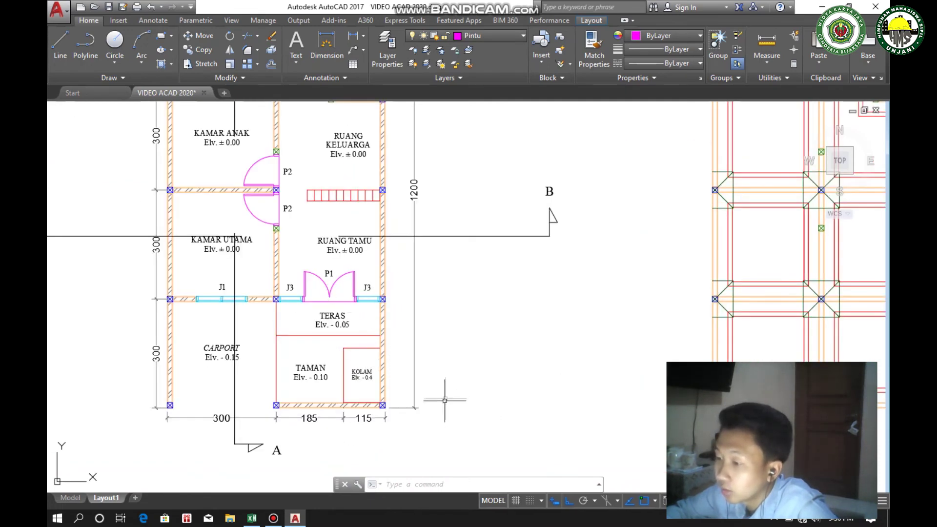
middle_click_drag(453, 410, 446, 359)
scroll(460, 335, "down", 2)
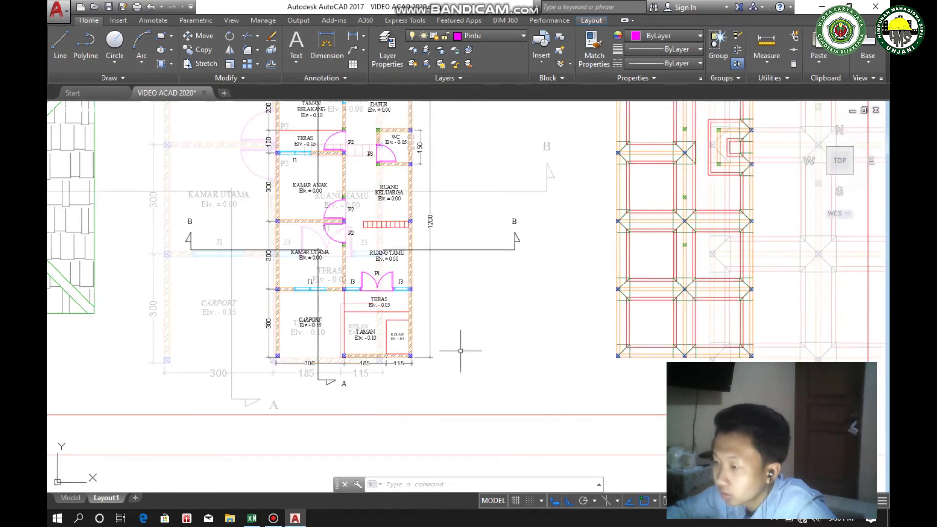
left_click(478, 382)
left_click(432, 215)
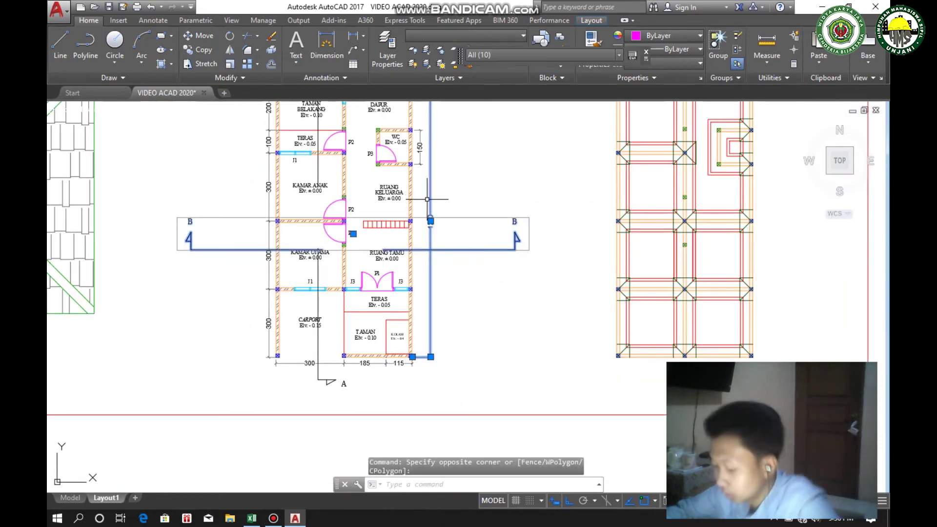
key("Delete")
Delete the TERAS, TAMAN and KOLAM labels and their boundary lines in the front area beside the carport
scroll(424, 311, "up", 4)
scroll(394, 332, "down", 2)
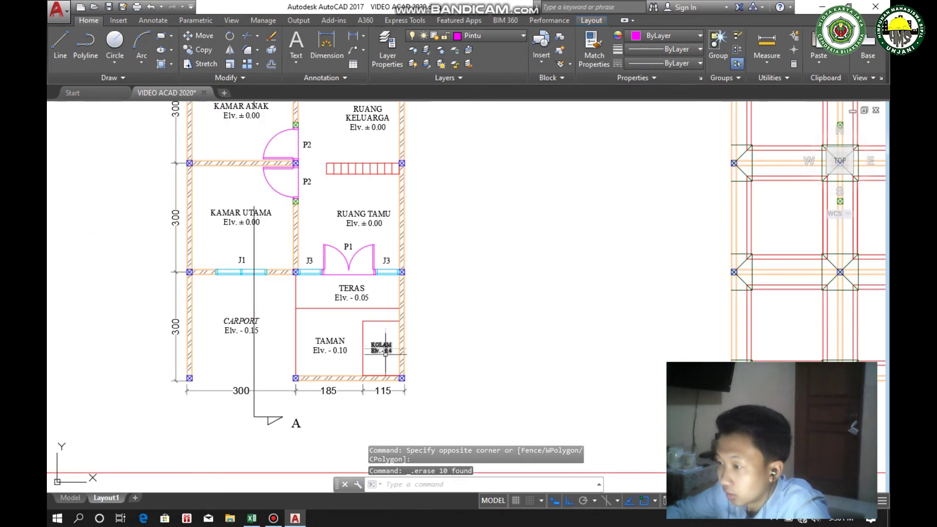
left_click(395, 364)
left_click(313, 278)
key("Delete")
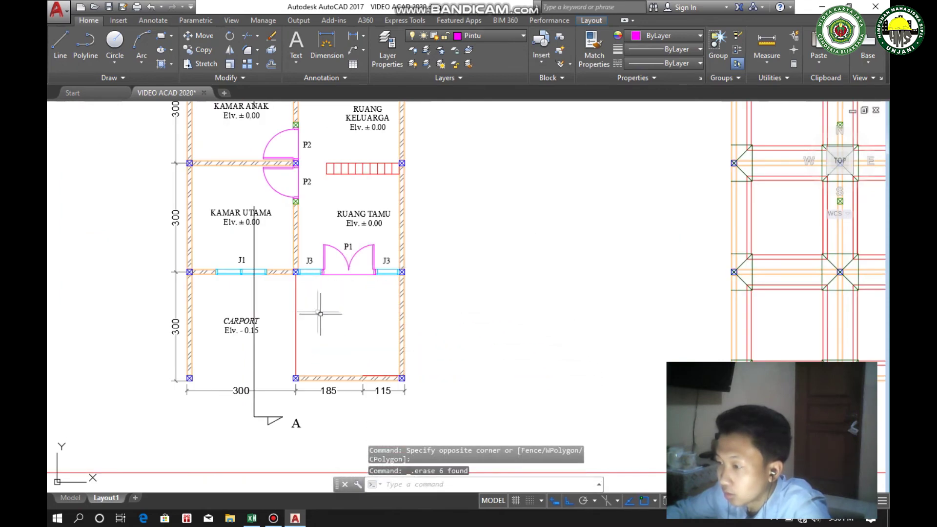
left_click(334, 320)
left_click(291, 306)
key("Delete")
Offset the inner face line of the right outer wall beside the front area by 28 towards the inside
scroll(309, 318, "up", 2)
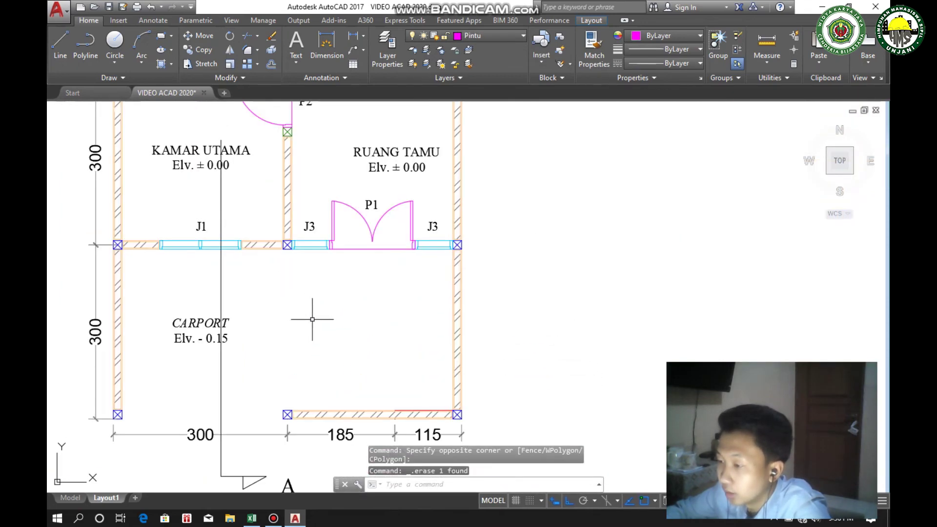
scroll(312, 318, "down", 2)
scroll(359, 312, "up", 2)
mouse_move(335, 337)
middle_mouse_down()
mouse_move(334, 345)
mouse_move(340, 315)
mouse_move(306, 347)
middle_mouse_up()
scroll(316, 309, "down", 4)
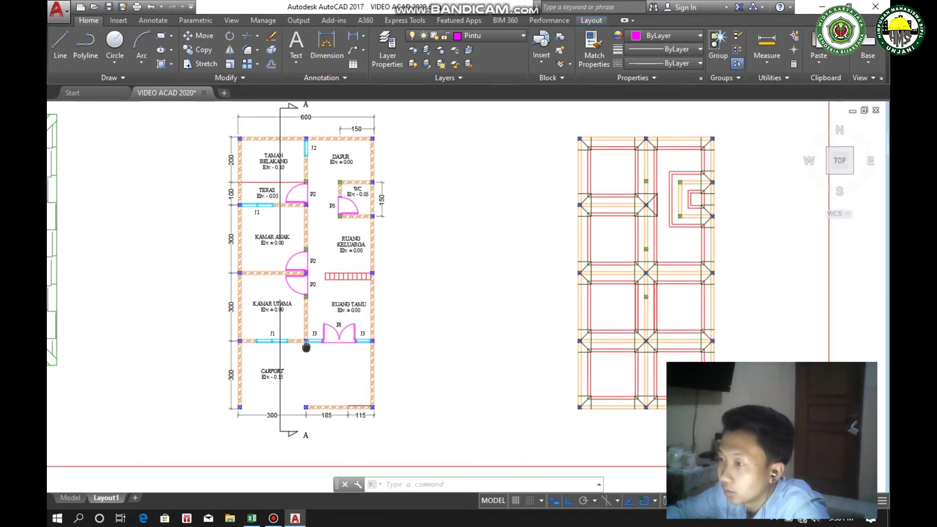
scroll(305, 347, "up", 4)
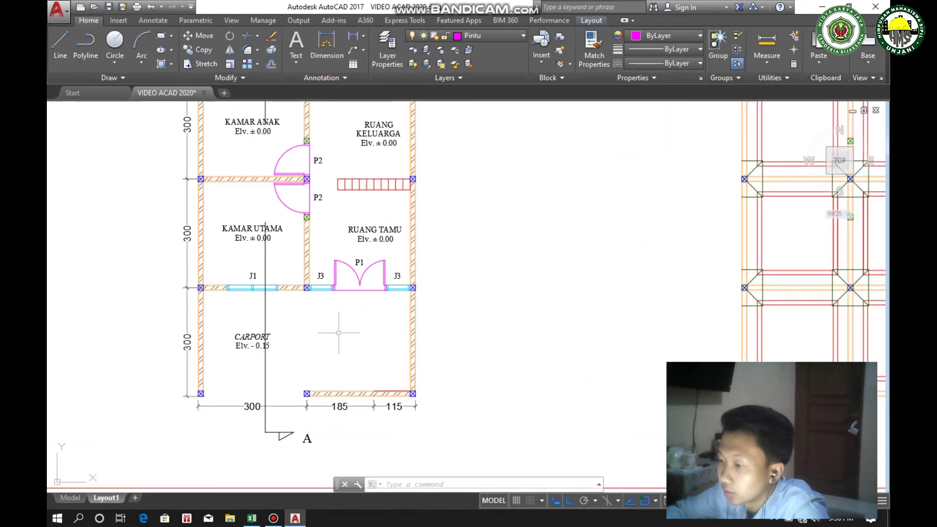
scroll(422, 277, "down", 2)
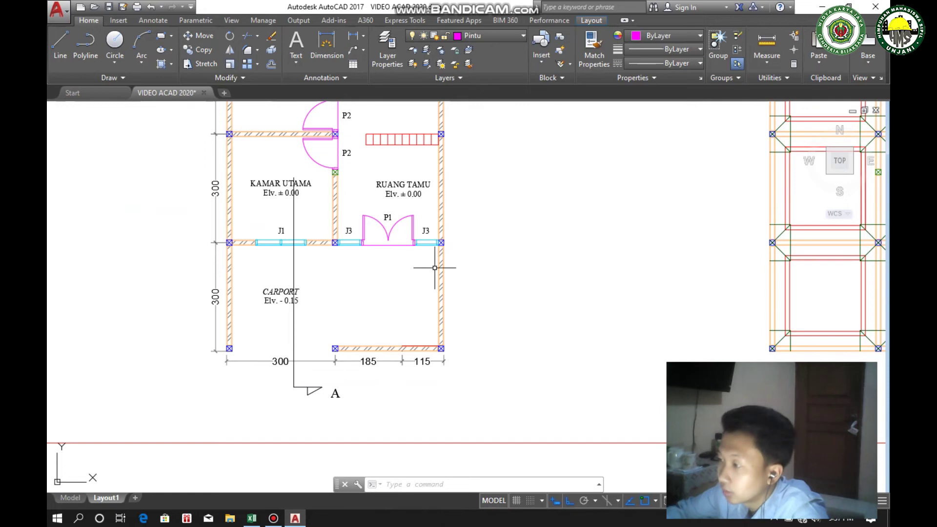
scroll(435, 268, "up", 2)
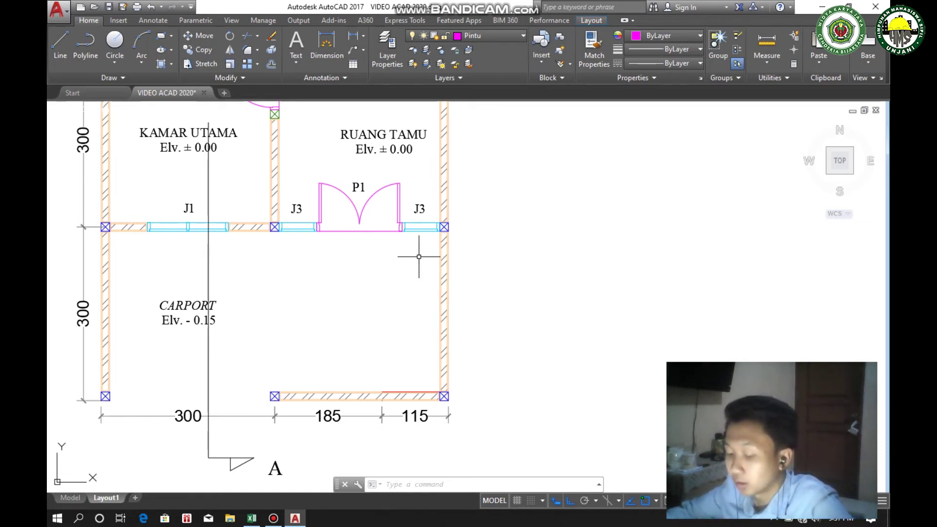
key("BackSpace")
key("BackSpace")
type("o")
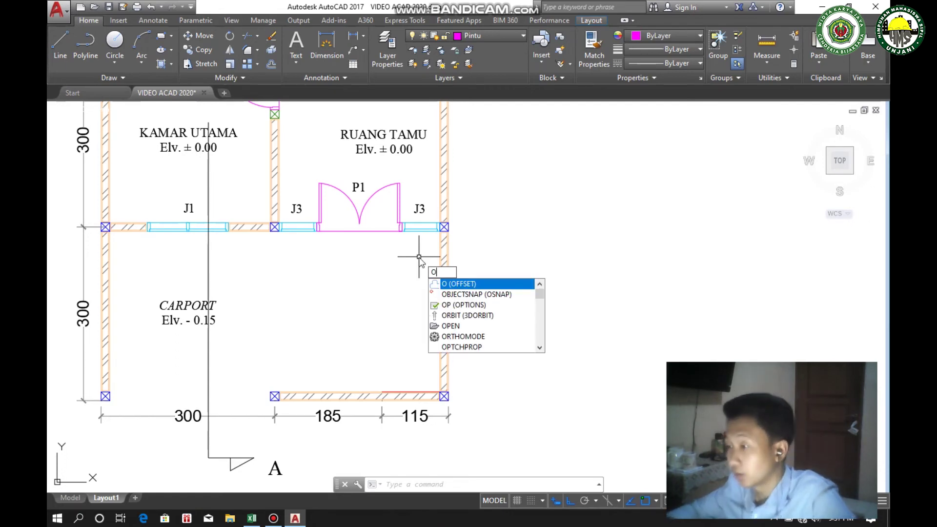
key("Return")
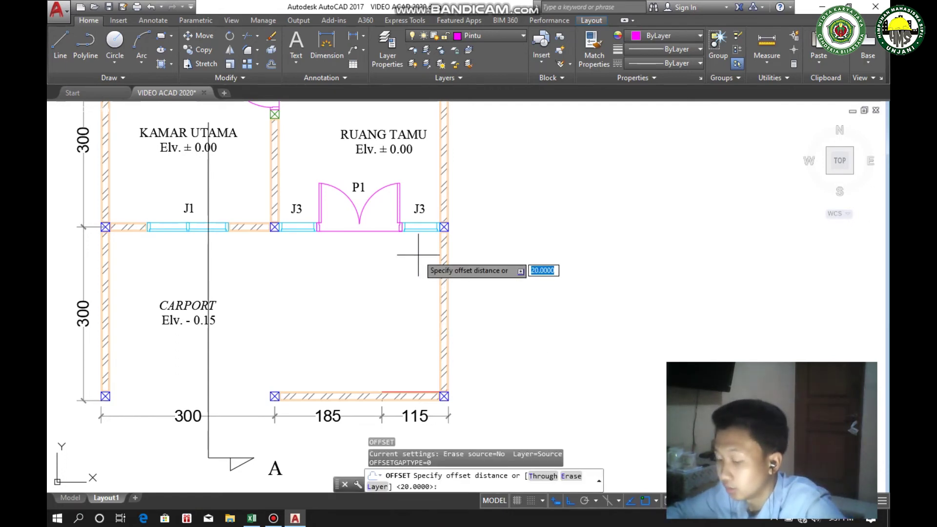
type("28")
key("Return")
scroll(435, 250, "up", 2)
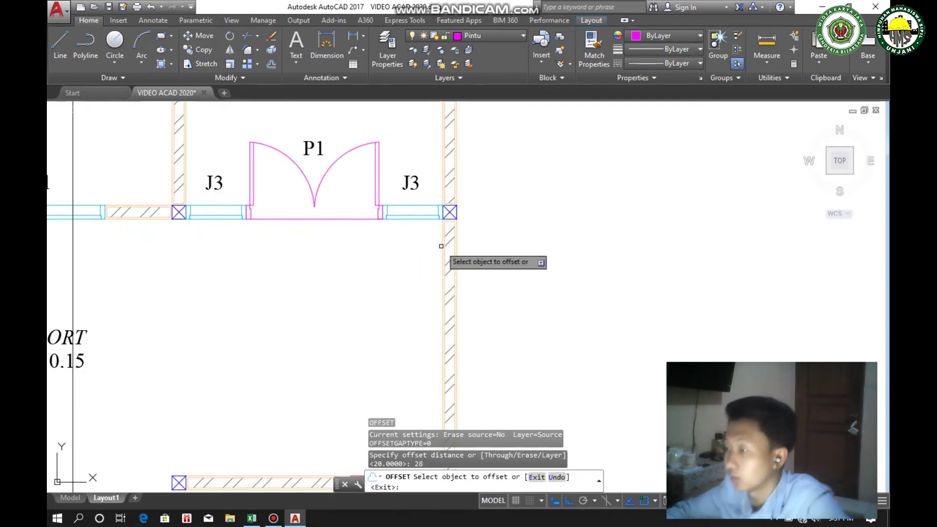
left_click(442, 248)
left_click(376, 261)
scroll(371, 283, "down", 3)
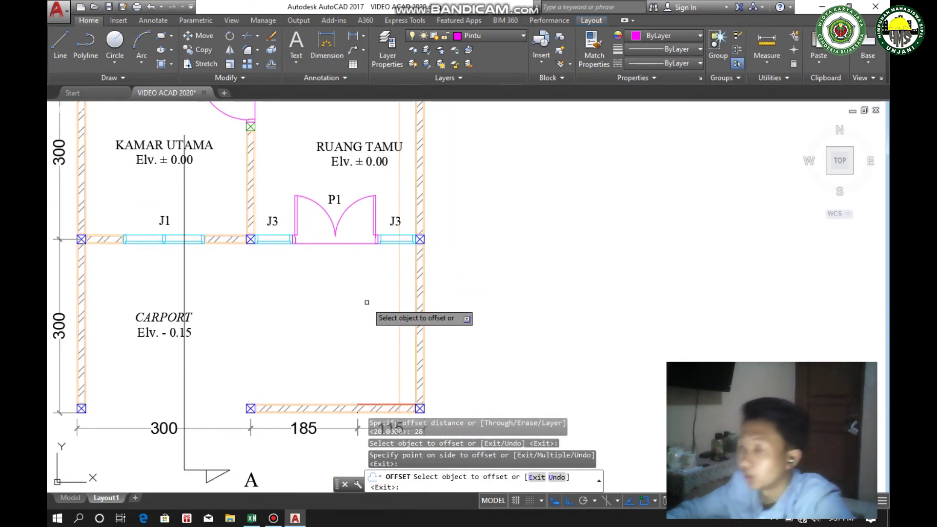
scroll(366, 302, "down", 3)
scroll(367, 303, "down", 3)
key("Escape")
left_click(273, 518)
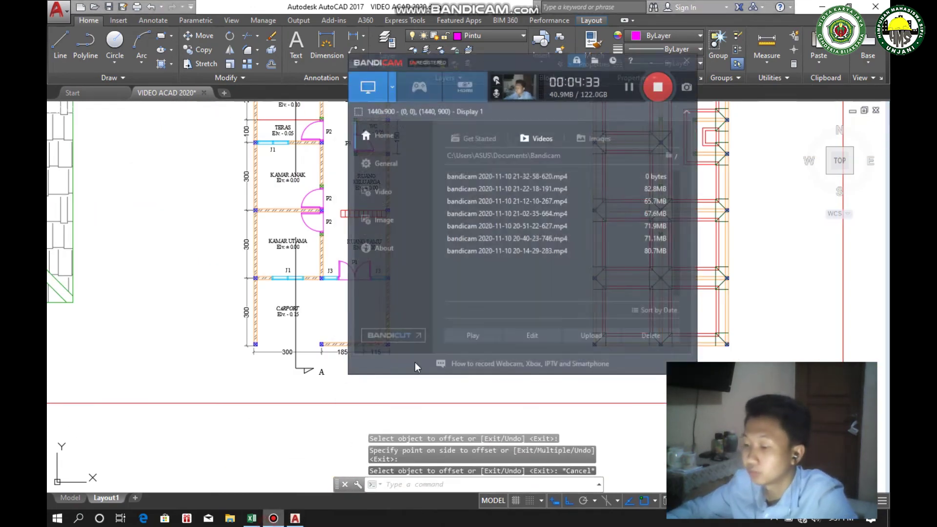
left_click(643, 69)
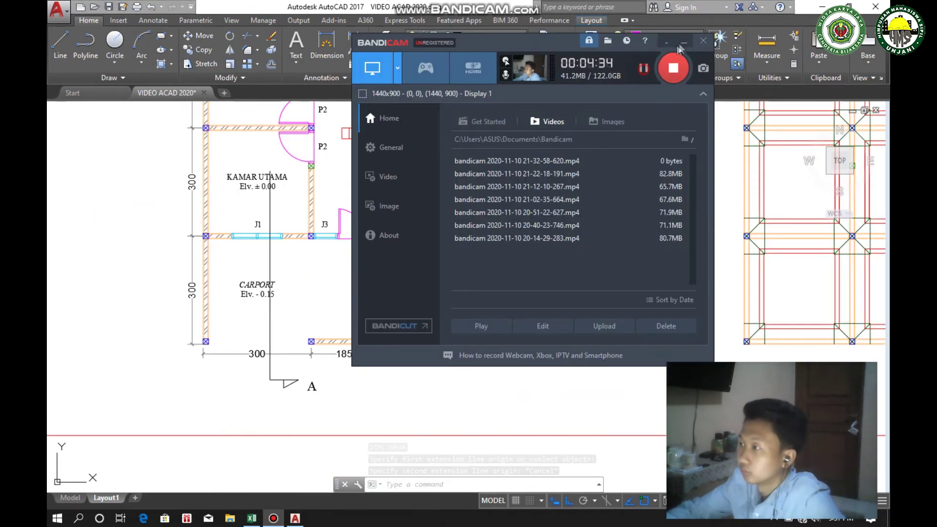
left_click(683, 41)
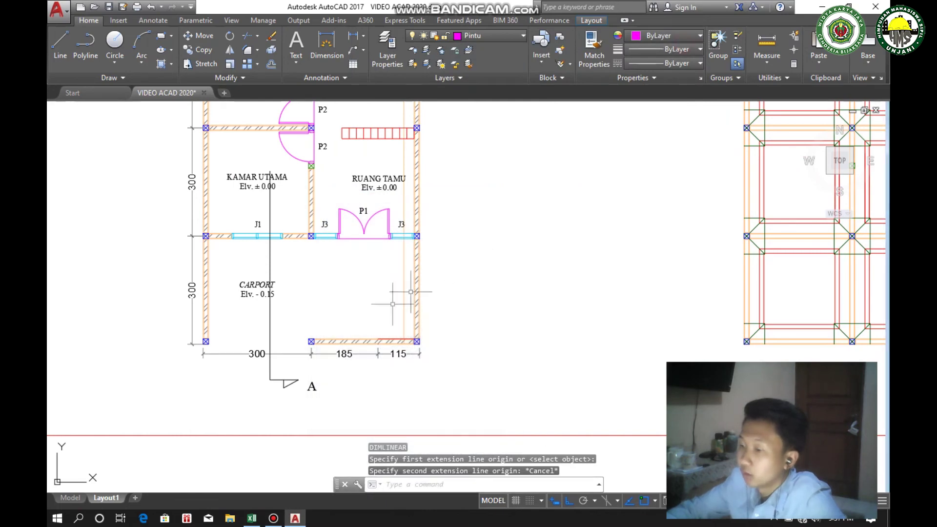
Offset the new line inside the right outer wall by a further 12 towards the carport
scroll(360, 296, "up", 2)
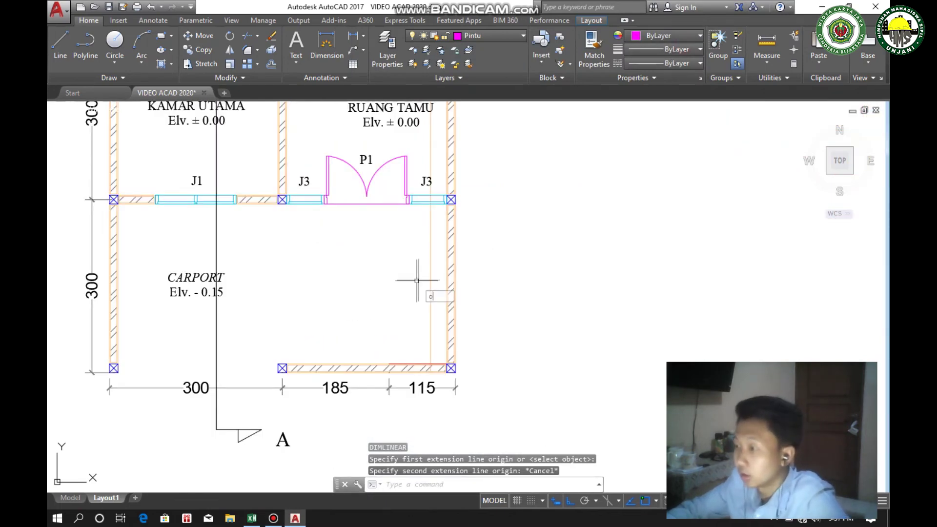
key("Return")
type("12")
key("Return")
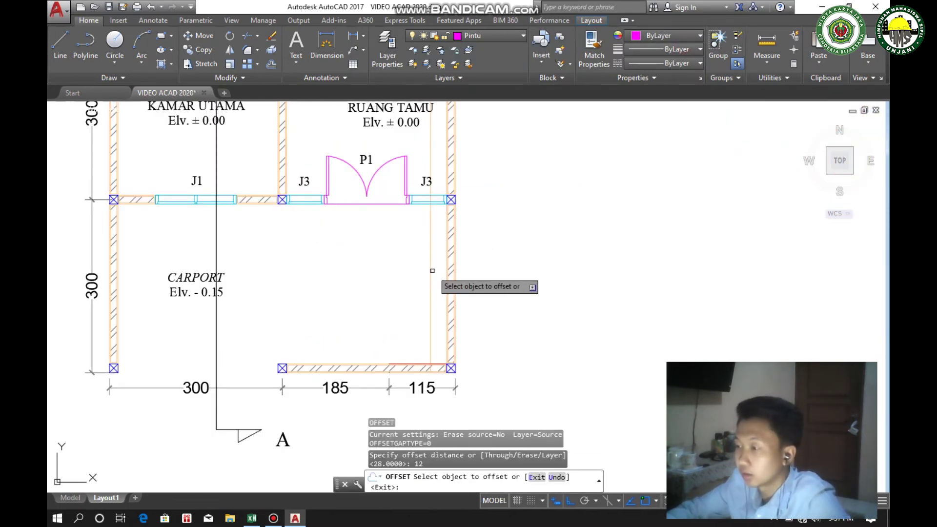
left_click(430, 271)
left_click(370, 312)
key("Escape")
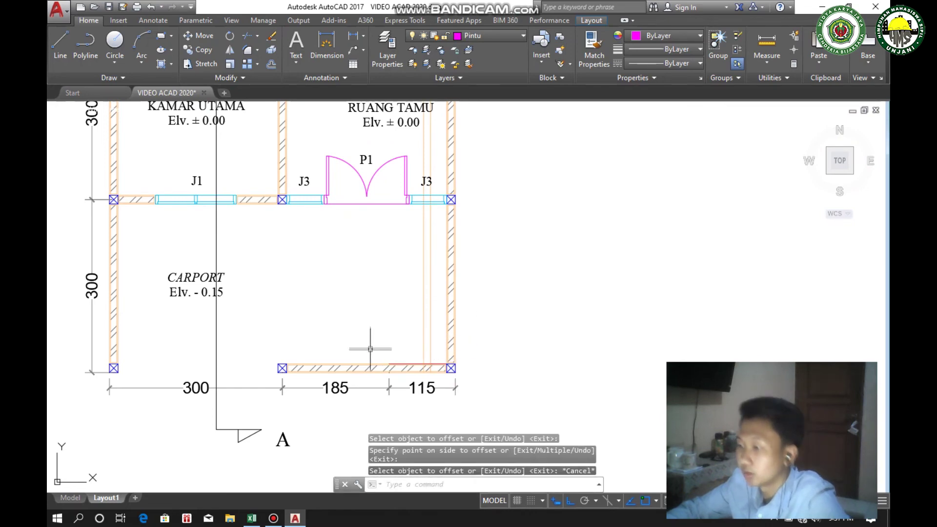
Offset the inner face line of the front wall, above the 185 and 115 dimensions, by 28 towards the inside
middle_click_drag(368, 345, 383, 301)
type("o")
key("Return")
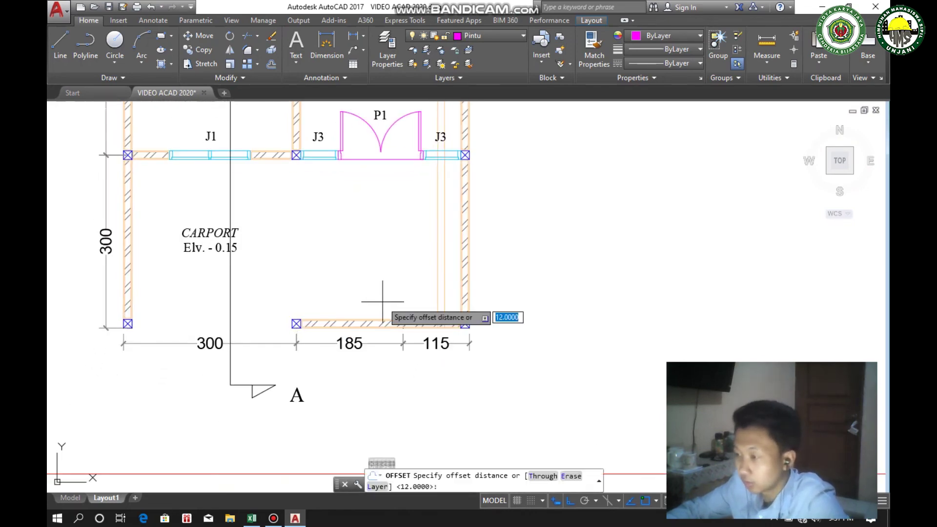
type("28")
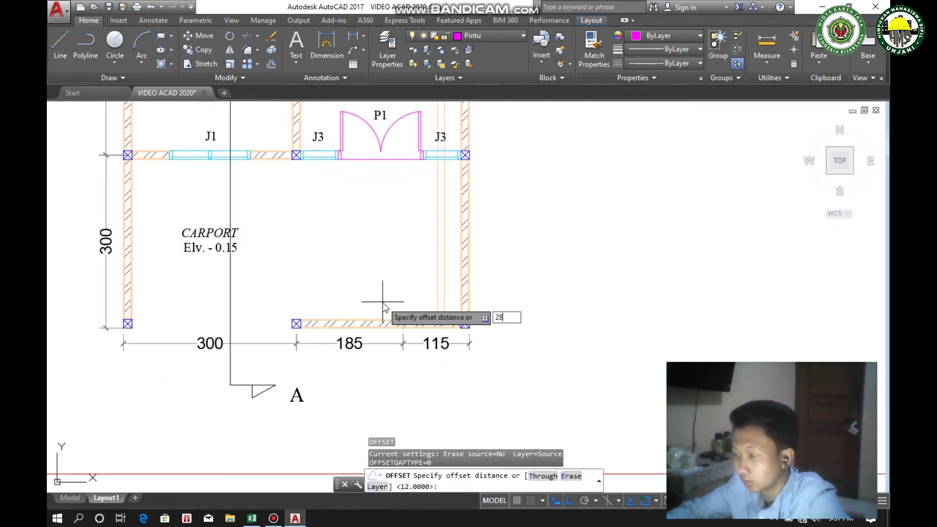
key("Return")
scroll(392, 310, "up", 2)
left_click(392, 321)
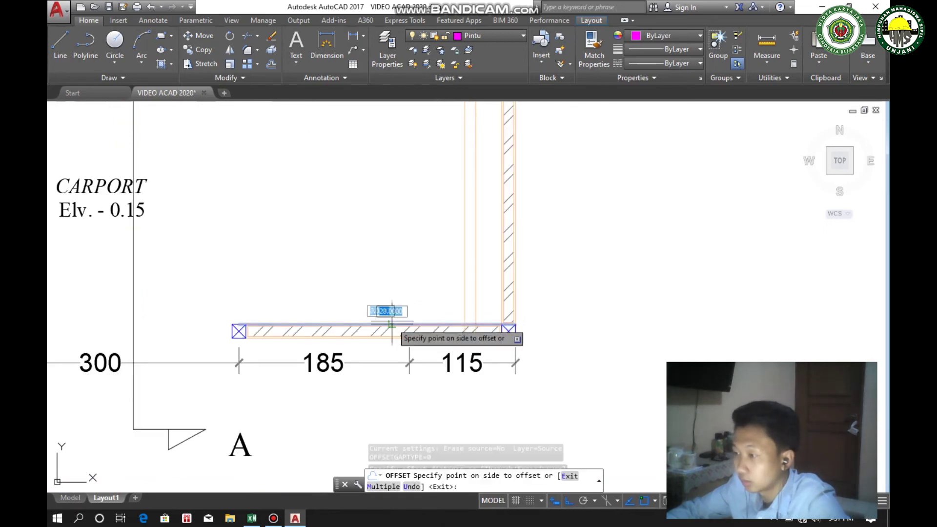
left_click(391, 248)
key("Escape")
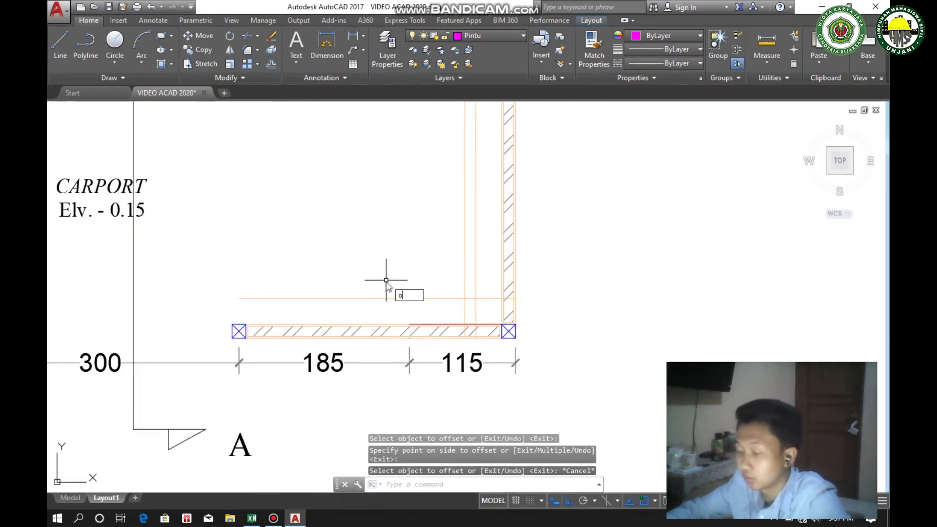
Offset the new line inside the front wall by a further 12 towards the inside
key("Return")
left_click(389, 298)
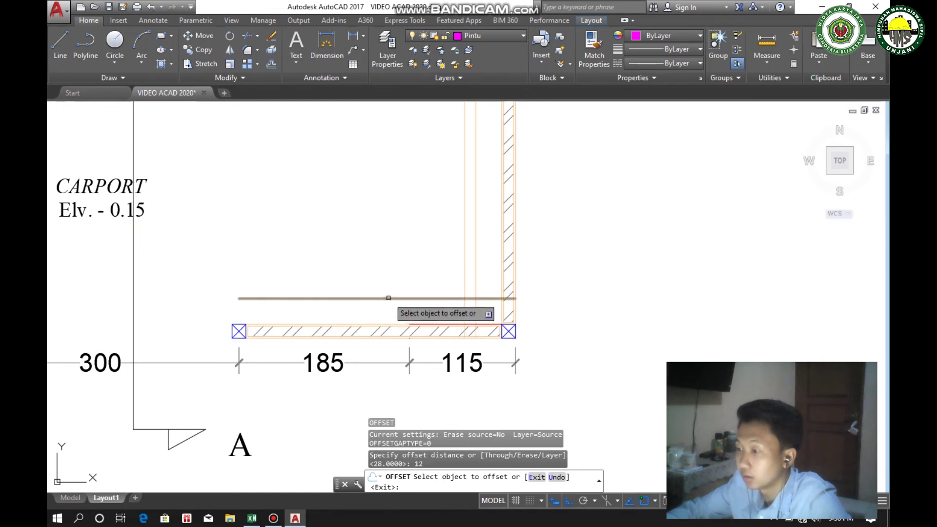
left_click(387, 242)
key("Escape")
scroll(391, 265, "down", 3)
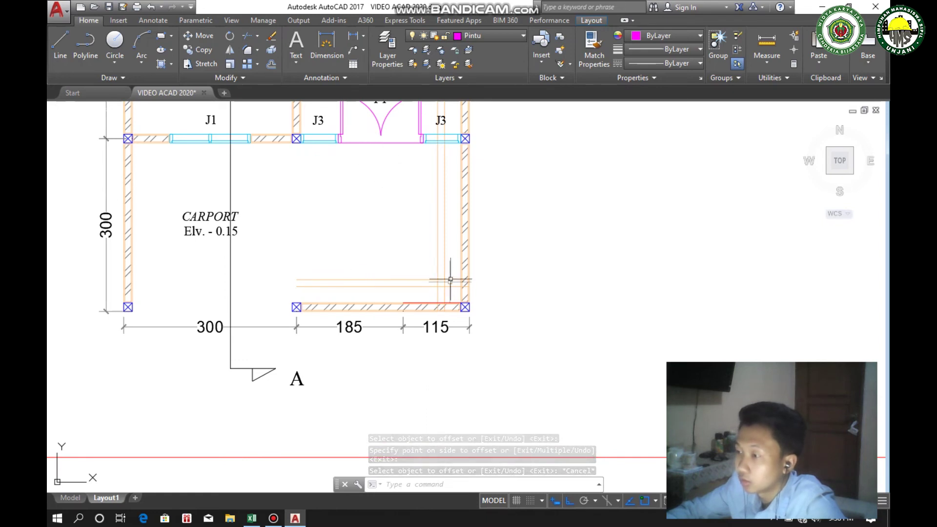
Trim the overlapping ends of the offset foundation lines where they cross at the front right corner
scroll(455, 277, "up", 3)
type("tr")
key("Return")
key("Return")
left_click_drag(449, 294, 427, 281)
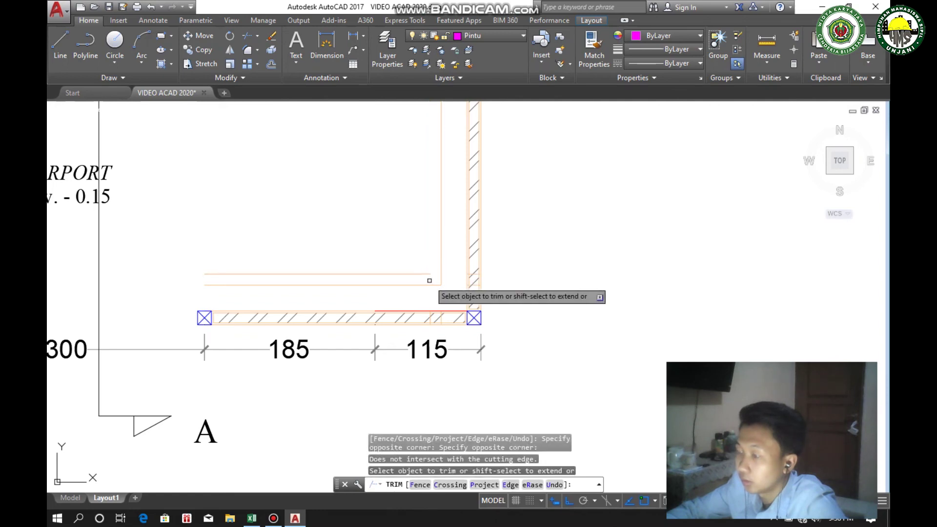
key("ctrl+z")
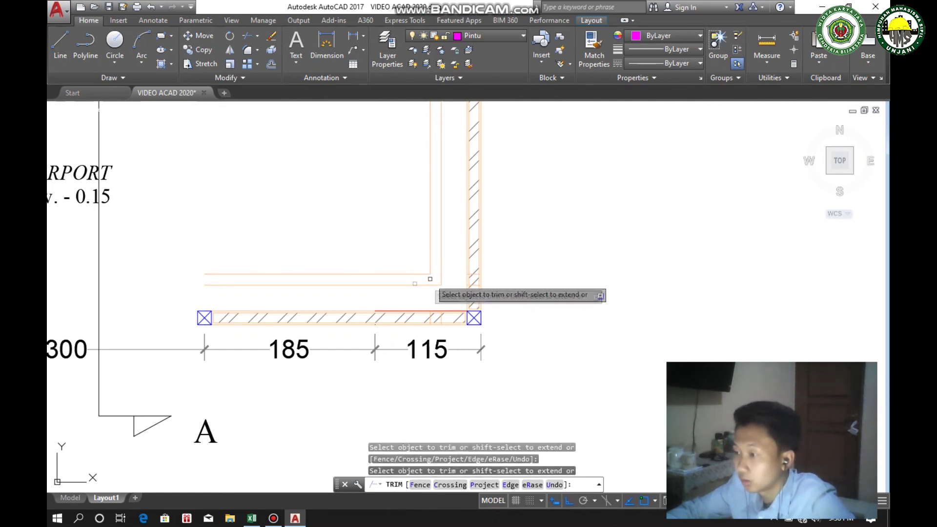
scroll(339, 296, "down", 4)
key("Escape")
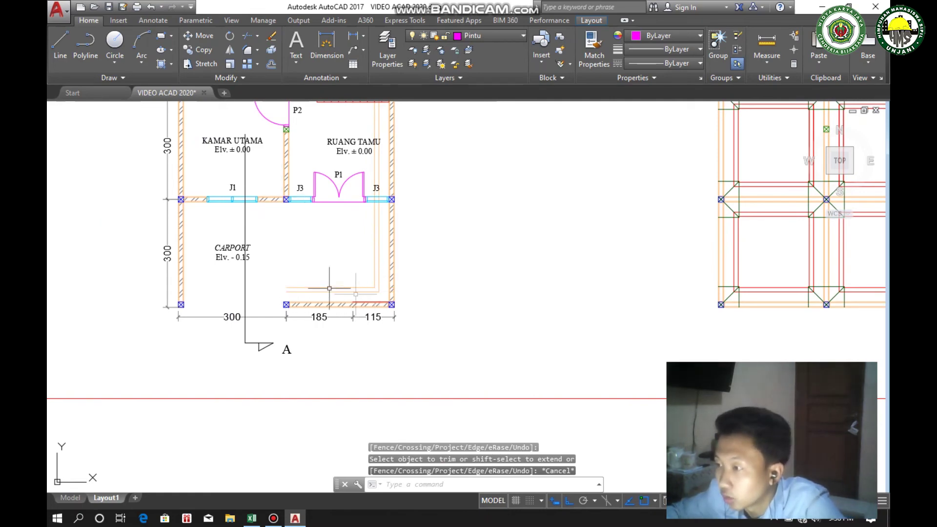
Delete the P1 double door and both J3 windows with their labels from the front wall of RUANG TAMU
scroll(383, 220, "up", 2)
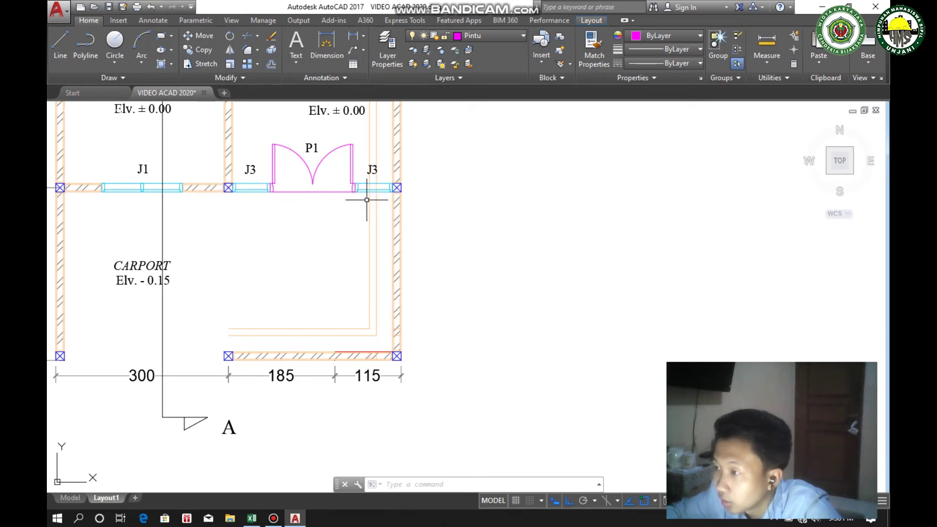
left_click(396, 202)
left_click(250, 142)
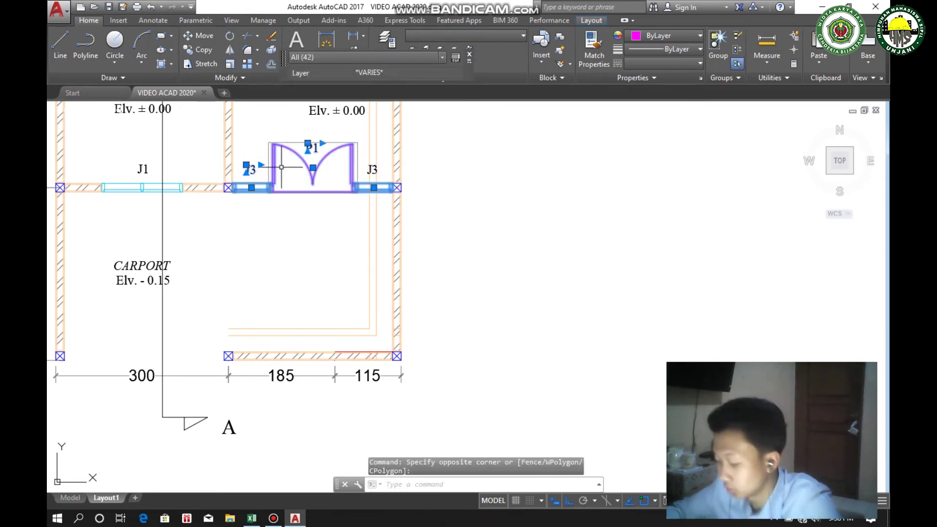
key("Delete")
left_click(372, 169)
key("Delete")
scroll(280, 230, "down", 2)
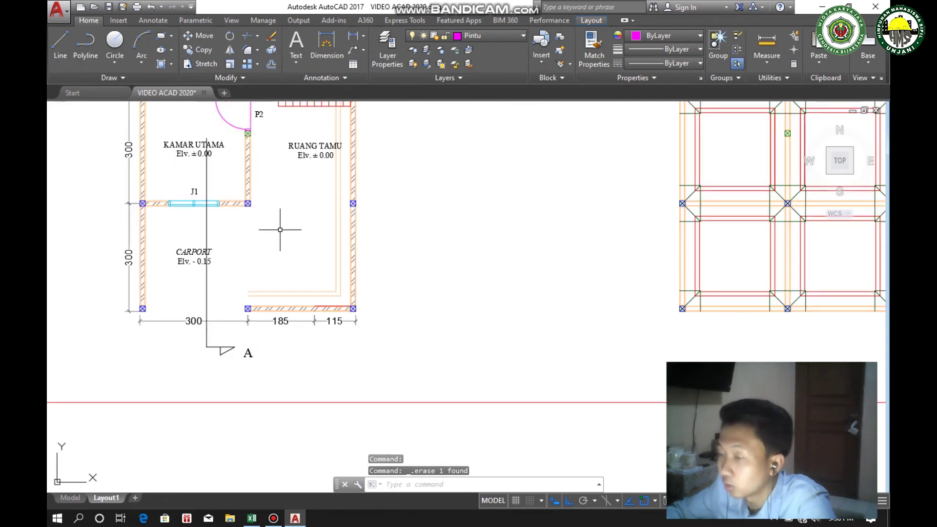
Delete section line A and the KAMAR UTAMA, RUANG TAMU and CARPORT labels with their elevation texts
left_click(258, 137)
left_click(195, 361)
key("Delete")
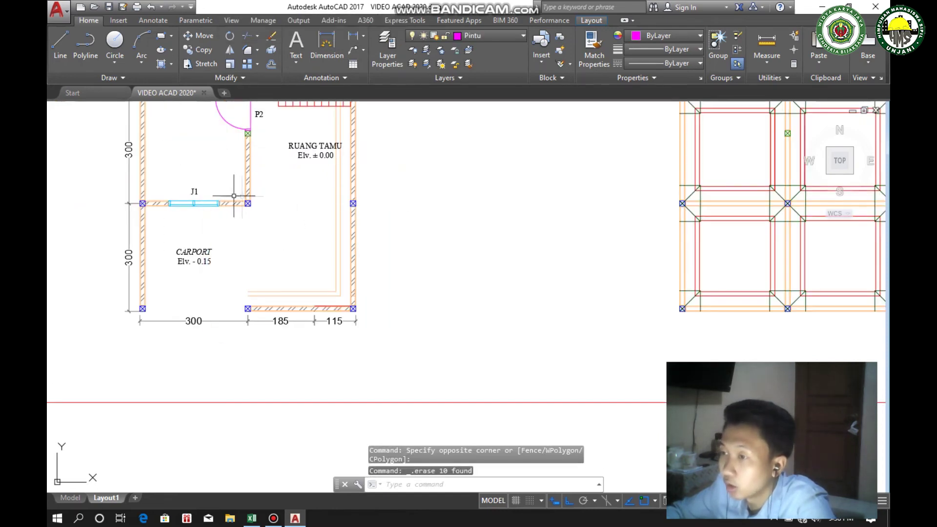
left_click(313, 192)
left_click(303, 156)
key("Delete")
left_click(230, 283)
left_click(180, 247)
key("Delete")
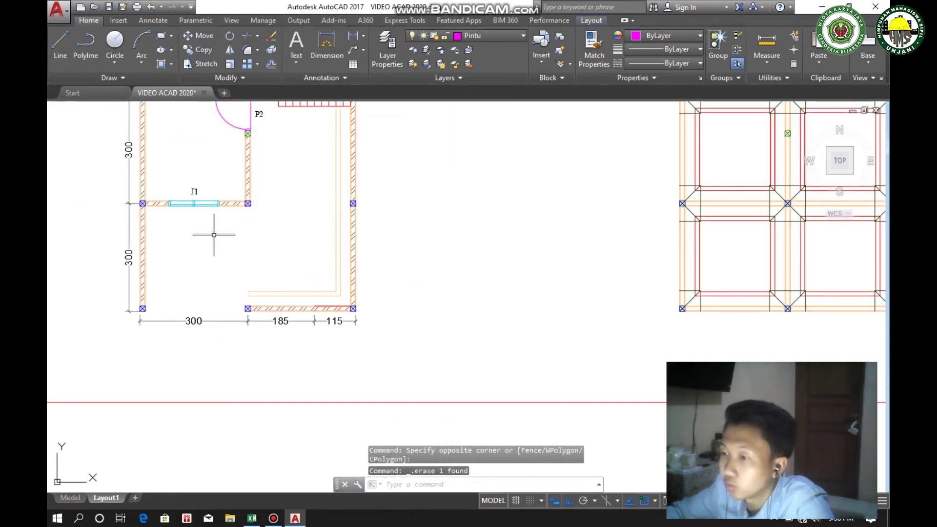
Delete the J1 window and its label from the wall between the front bedroom and the carport
left_click(214, 217)
left_click(186, 170)
key("Delete")
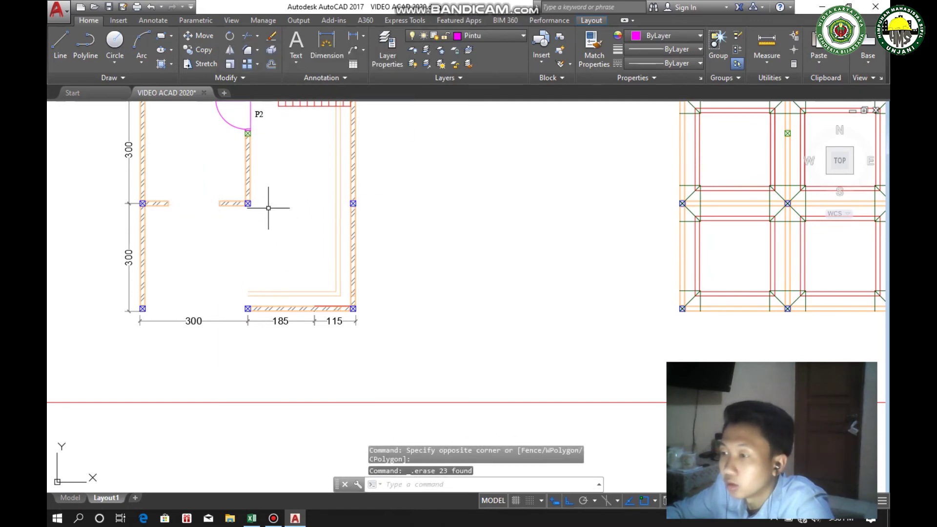
Examine the offset foundation lines against the finished foundation plan and check its grouped square footing around the central column
scroll(256, 200, "up", 2)
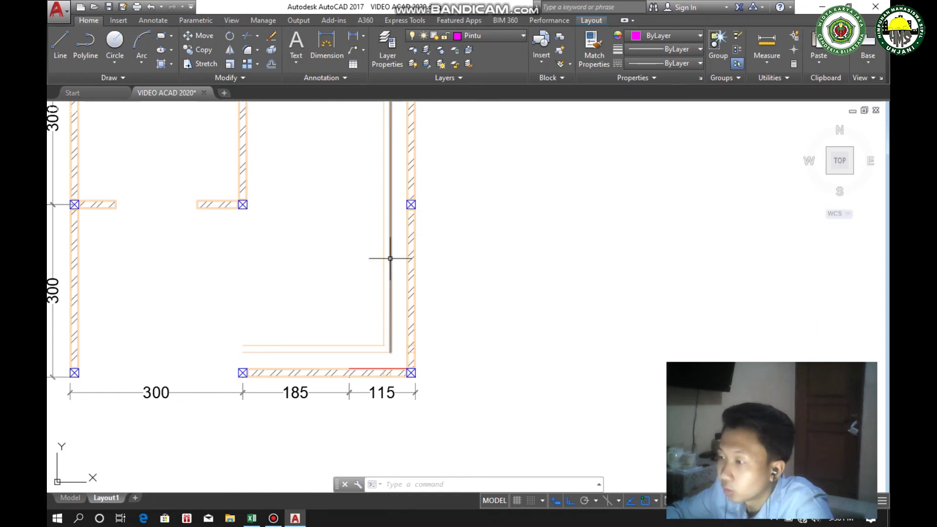
mouse_move(390, 257)
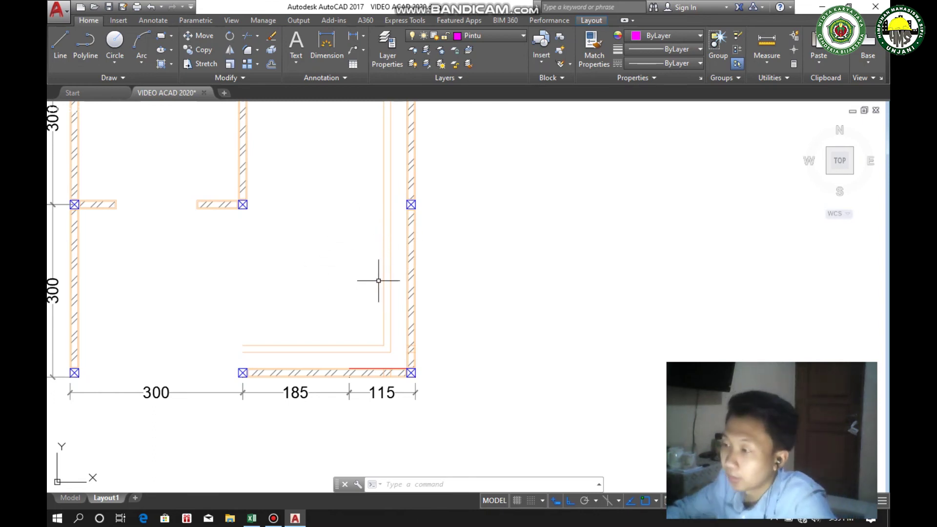
scroll(359, 291, "down", 2)
scroll(293, 301, "up", 2)
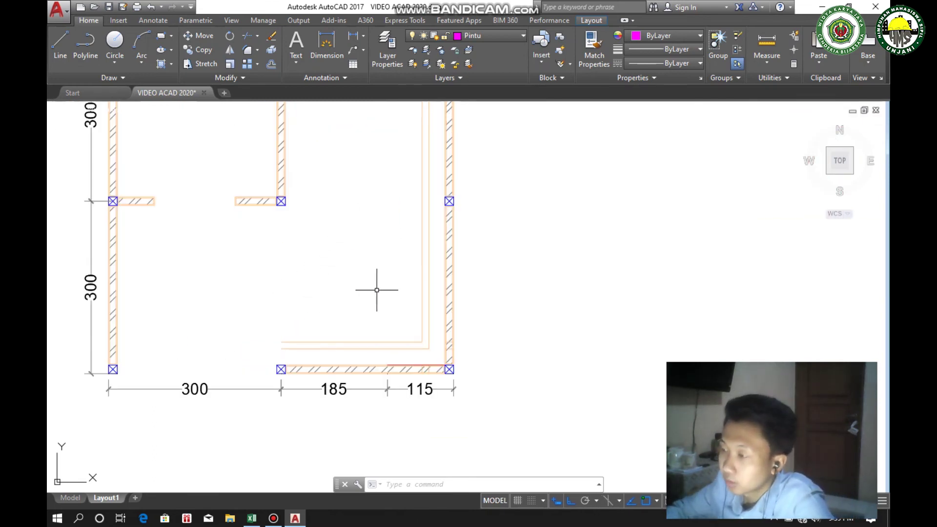
scroll(378, 289, "down", 2)
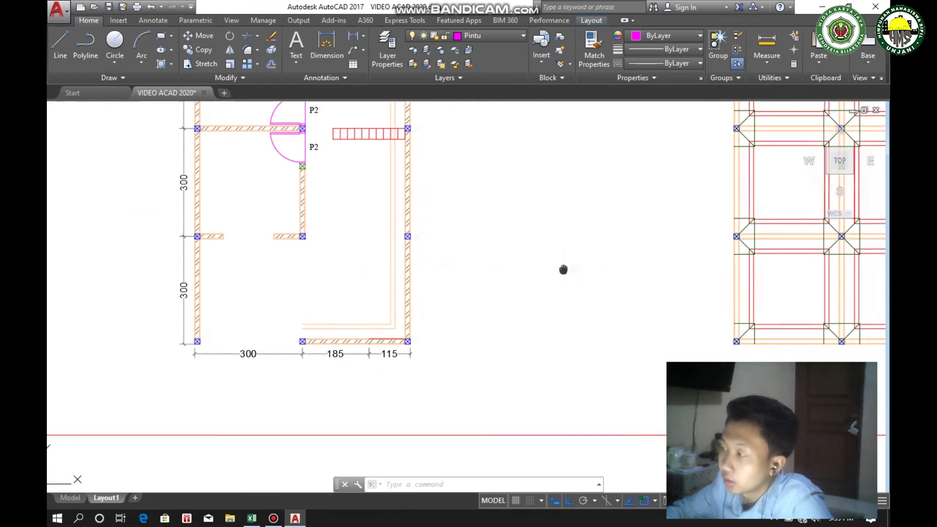
mouse_move(562, 268)
middle_mouse_down()
mouse_move(265, 262)
mouse_move(375, 249)
middle_mouse_up()
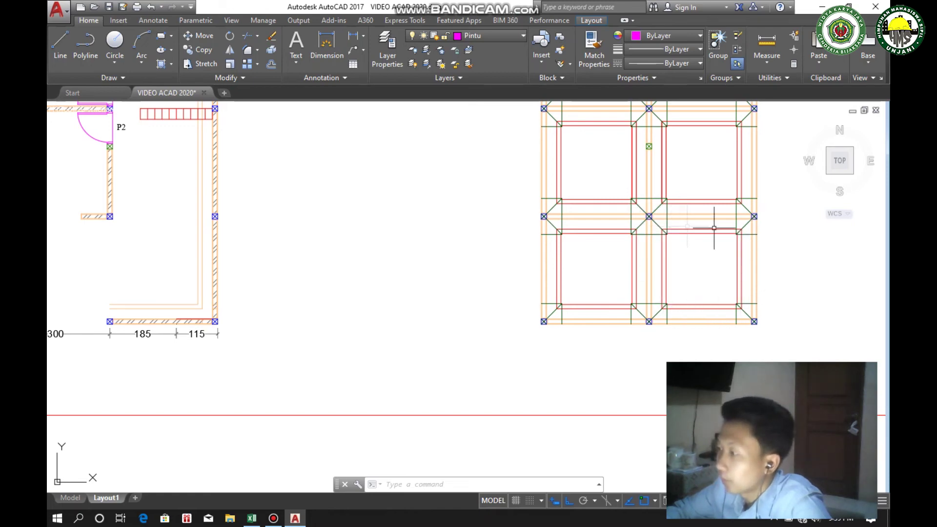
mouse_move(418, 300)
middle_mouse_down()
mouse_move(594, 314)
mouse_move(464, 297)
mouse_move(346, 302)
middle_mouse_up()
scroll(534, 263, "up", 2)
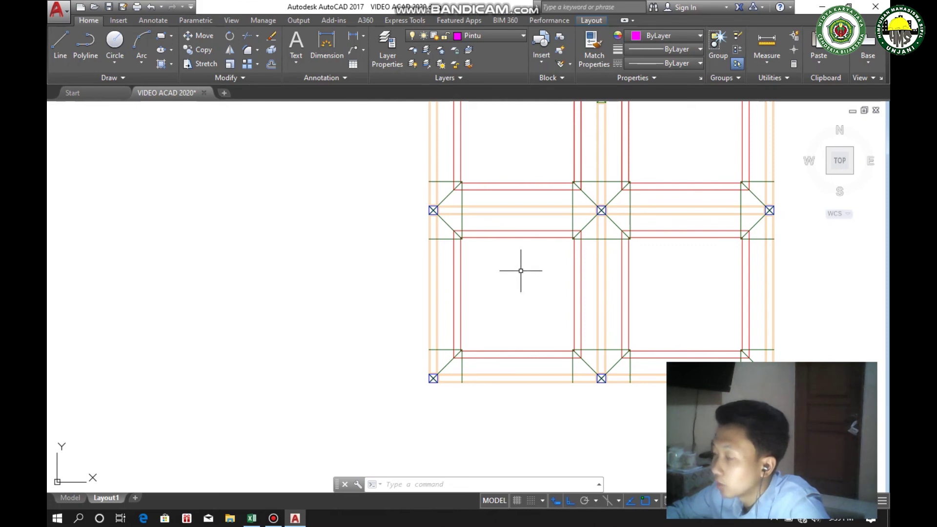
left_click(631, 220)
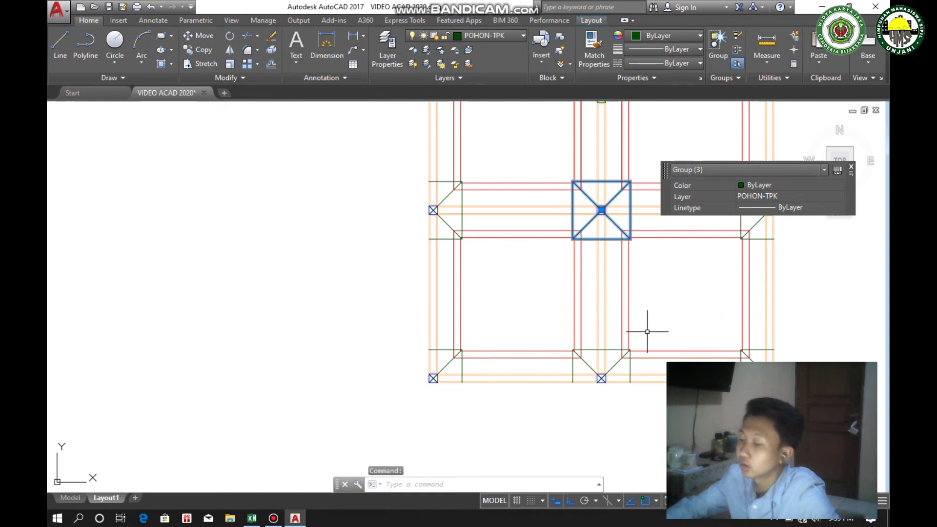
key("Delete")
key("Escape")
Draw a 100 by 100 square in the empty area to the right of the finished foundation plan
middle_click_drag(652, 332, 531, 296)
scroll(606, 320, "down", 3)
scroll(604, 306, "up", 2)
type("rec")
key("Return")
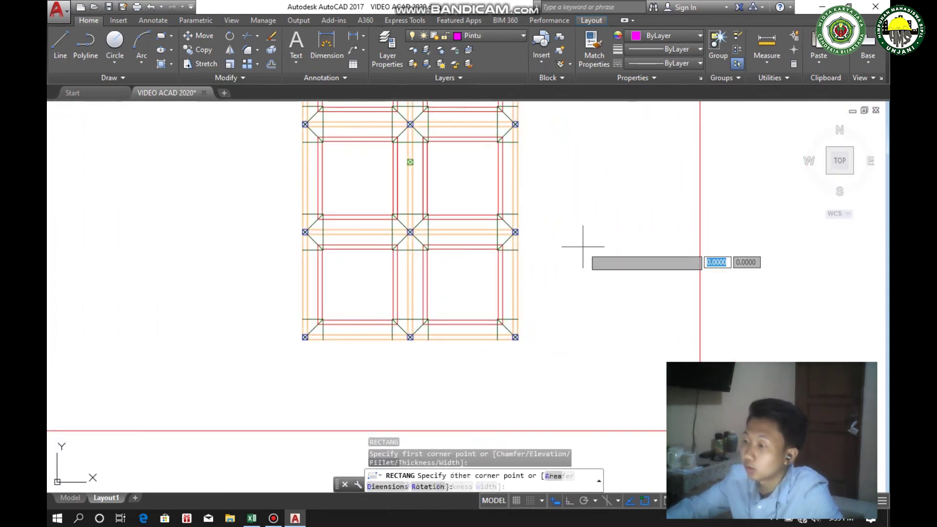
left_click(582, 247)
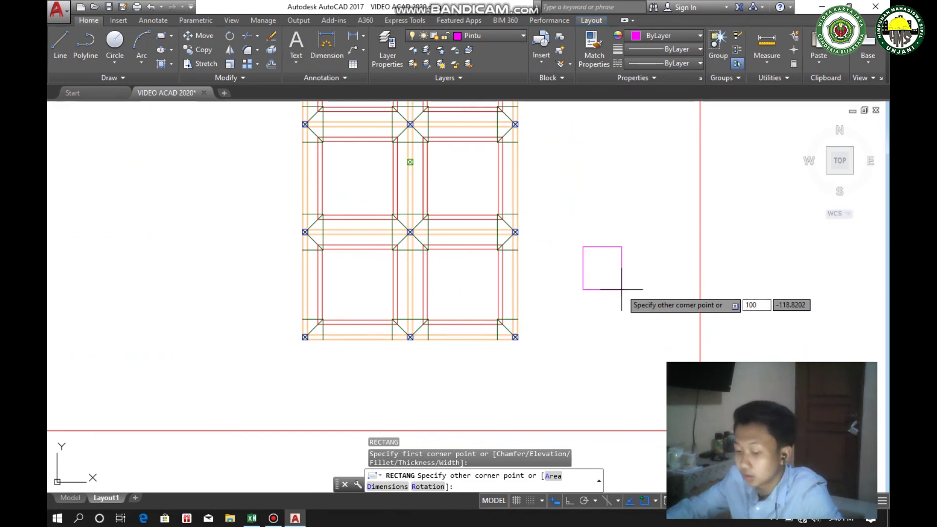
type("100")
key("Tab")
type("100")
key("Return")
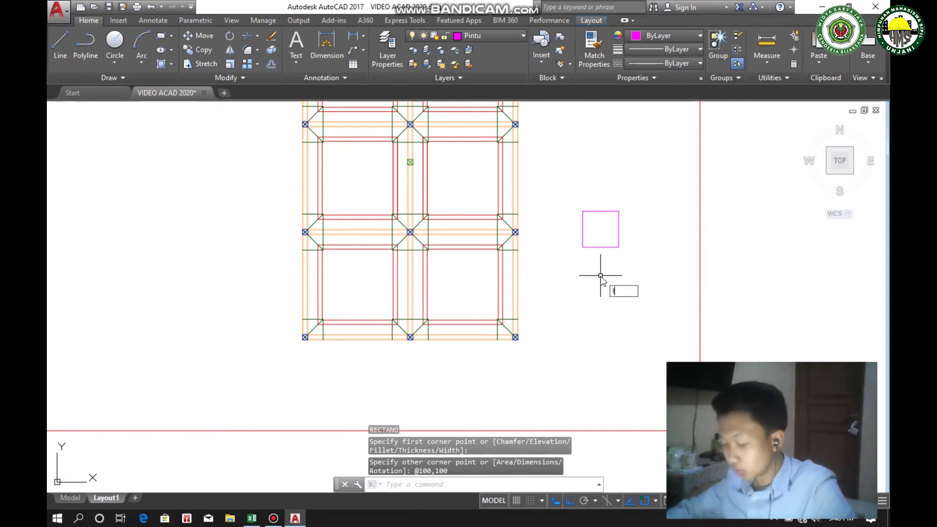
Draw both diagonal lines between the opposite corners of the 100 by 100 square
type("L")
key("Return")
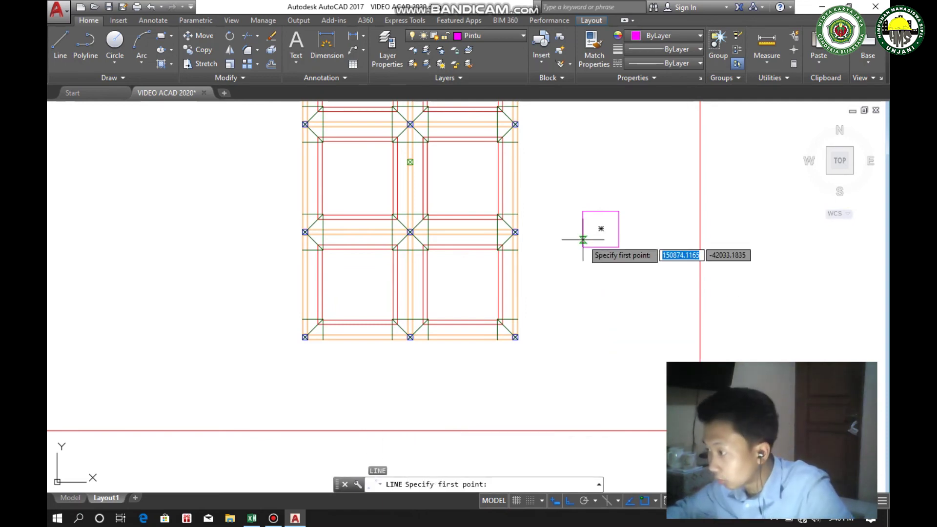
left_click(582, 247)
left_click(619, 211)
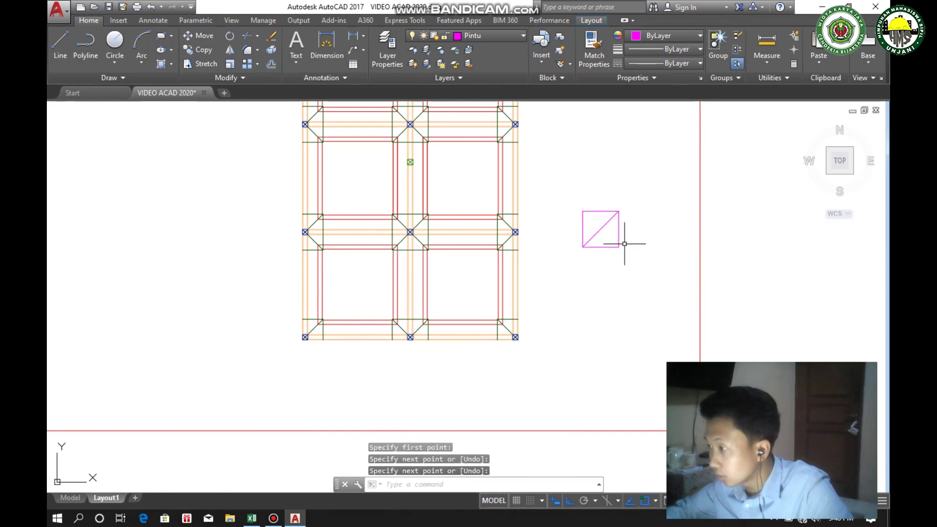
key("Return")
key("Return")
left_click(618, 247)
left_click(583, 211)
key("Escape")
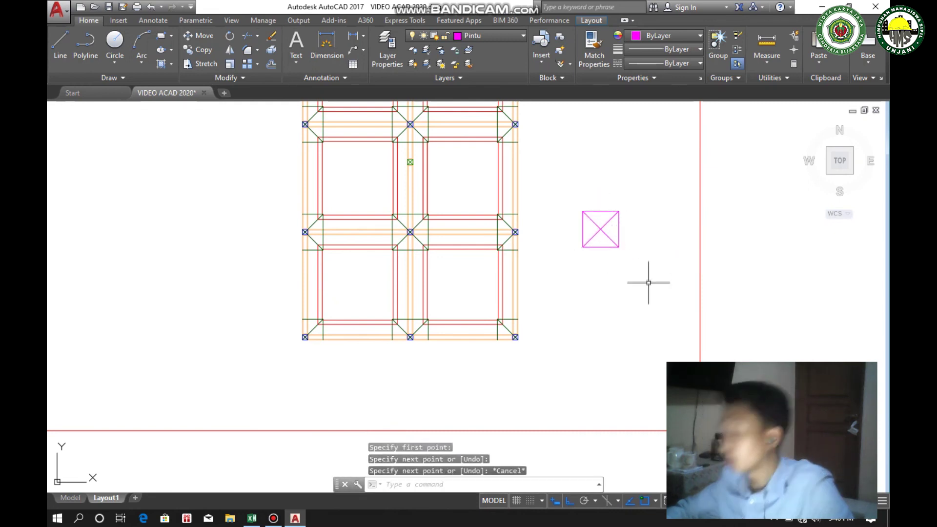
Group the 100 by 100 square together with its two diagonals
left_click(695, 282)
left_click(564, 187)
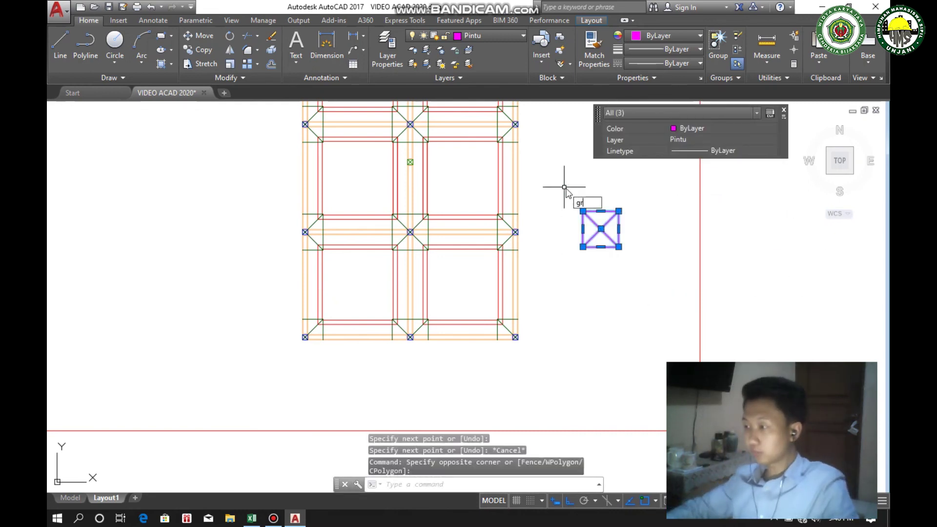
type("gr")
key("Return")
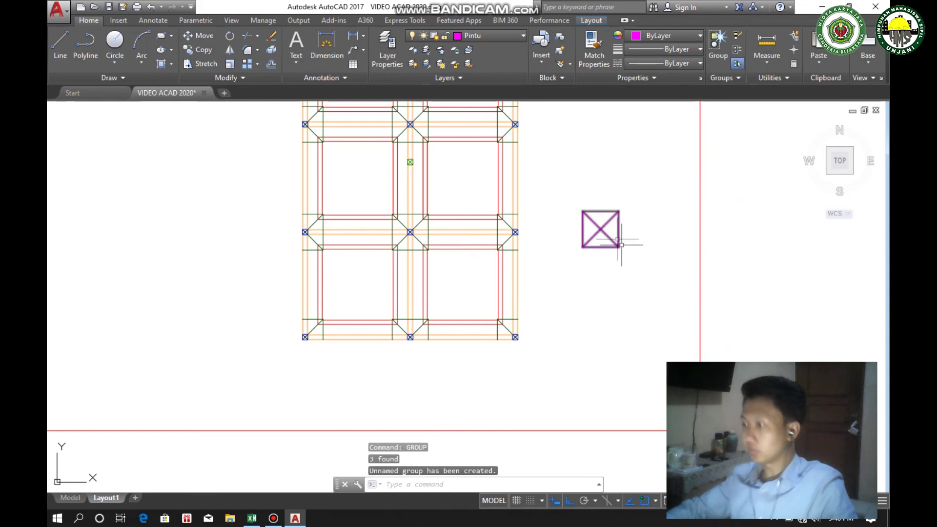
Move the grouped footing by its centre onto the centre of the right outer wall's column between RUANG TAMU and the front area
left_click(638, 273)
left_click(561, 178)
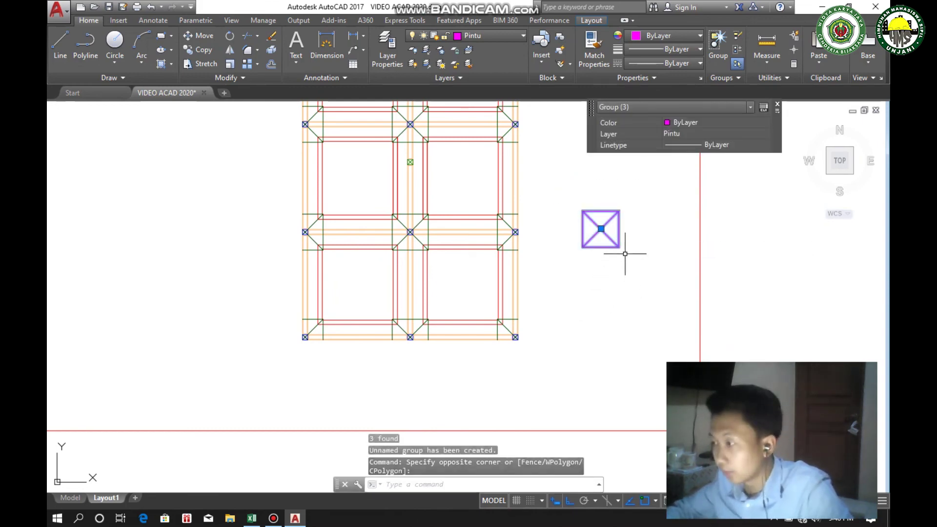
type("m")
key("Return")
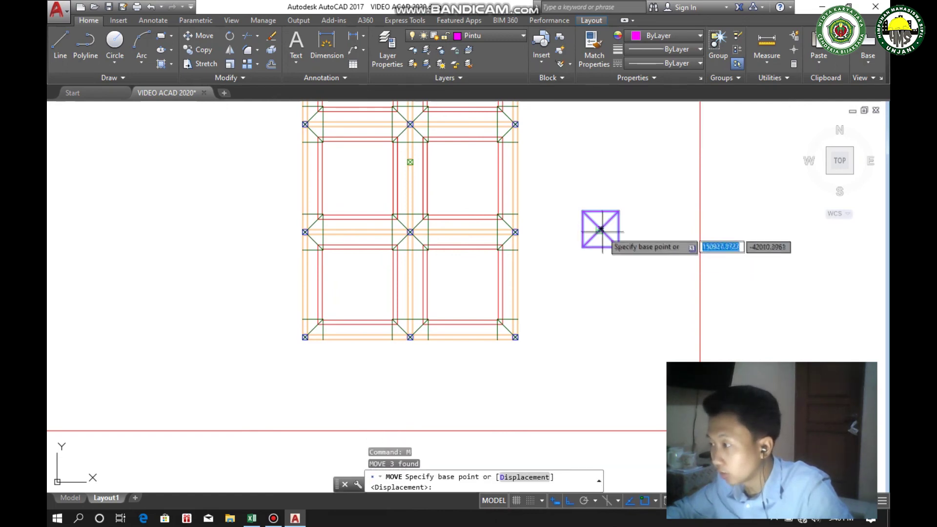
left_click(601, 228)
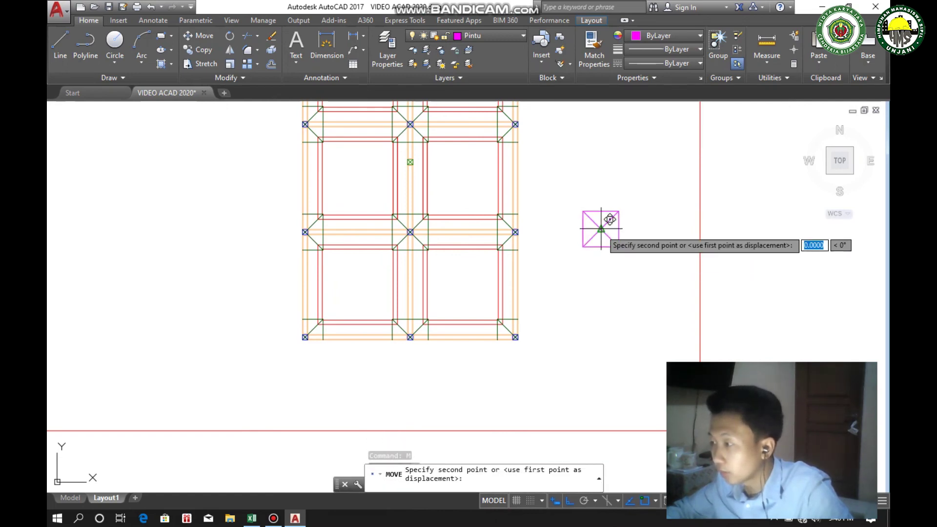
mouse_move(275, 261)
middle_mouse_down()
mouse_move(467, 276)
mouse_move(383, 261)
middle_mouse_up()
scroll(307, 244, "up", 5)
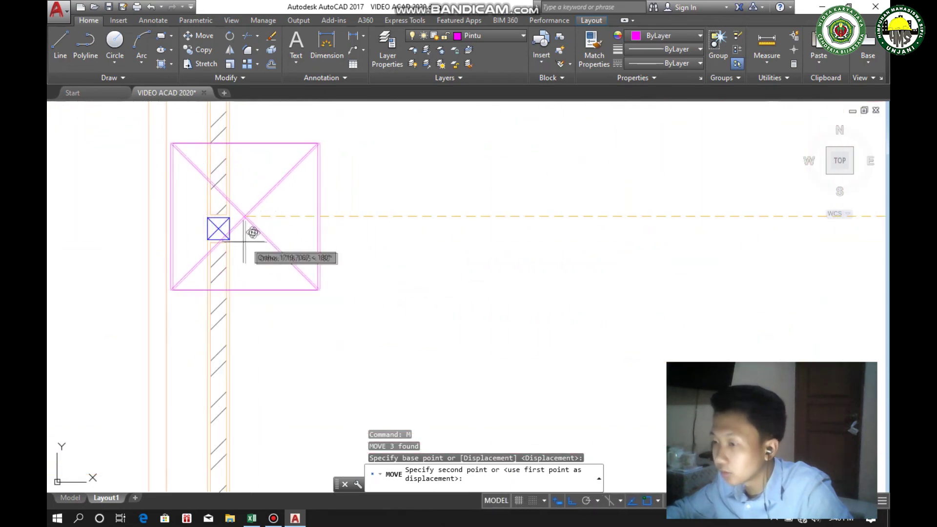
left_click(218, 228)
scroll(255, 268, "down", 5)
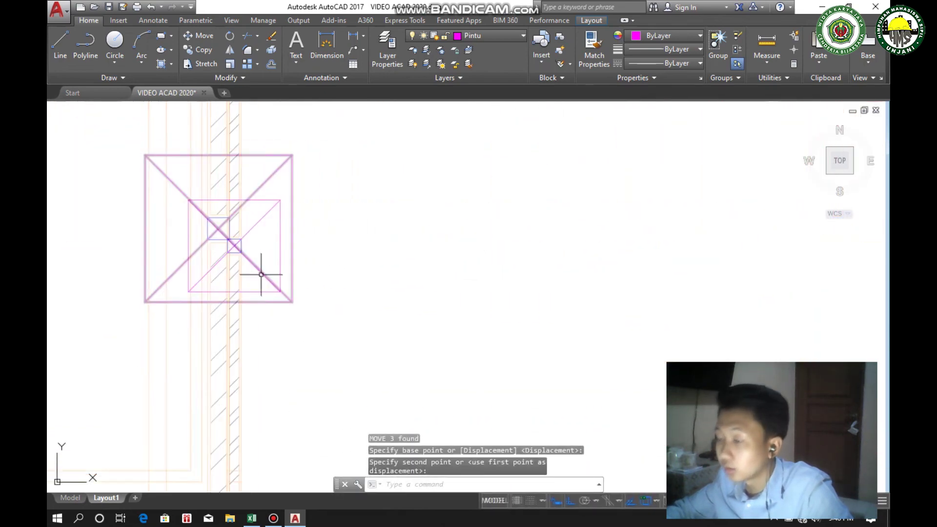
Copy the grouped footing from its centre onto the lower corner column of 12 Denah Kusen's right outer wall
left_click(303, 313)
left_click(281, 244)
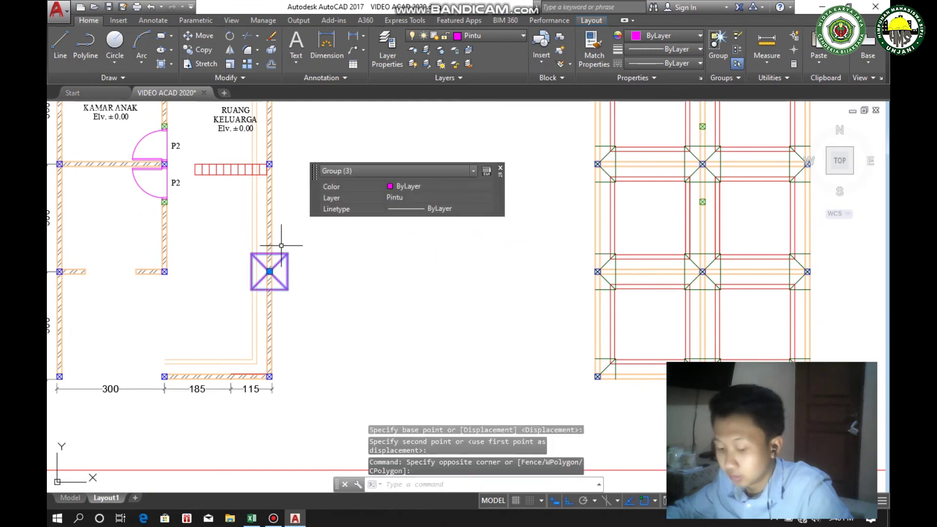
type("co")
key("Return")
scroll(273, 259, "up", 6)
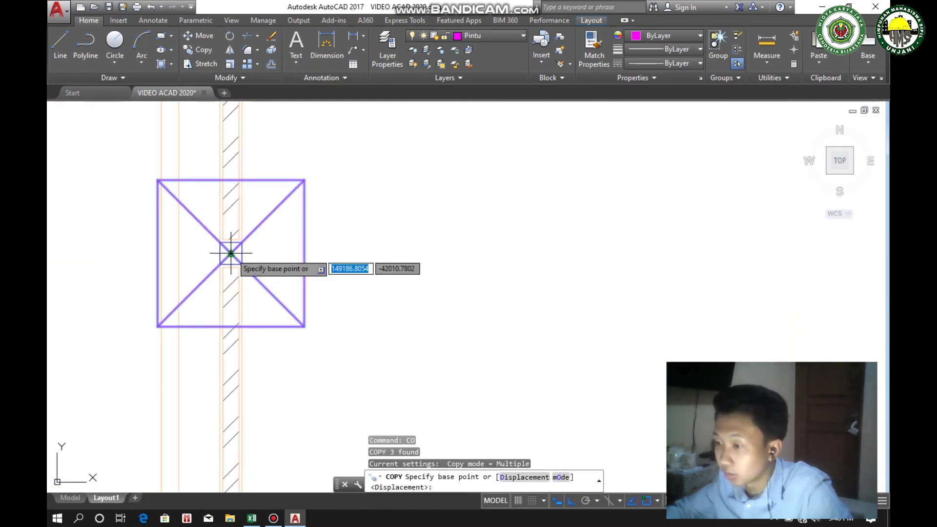
left_click(230, 254)
scroll(235, 252, "down", 6)
scroll(264, 335, "up", 4)
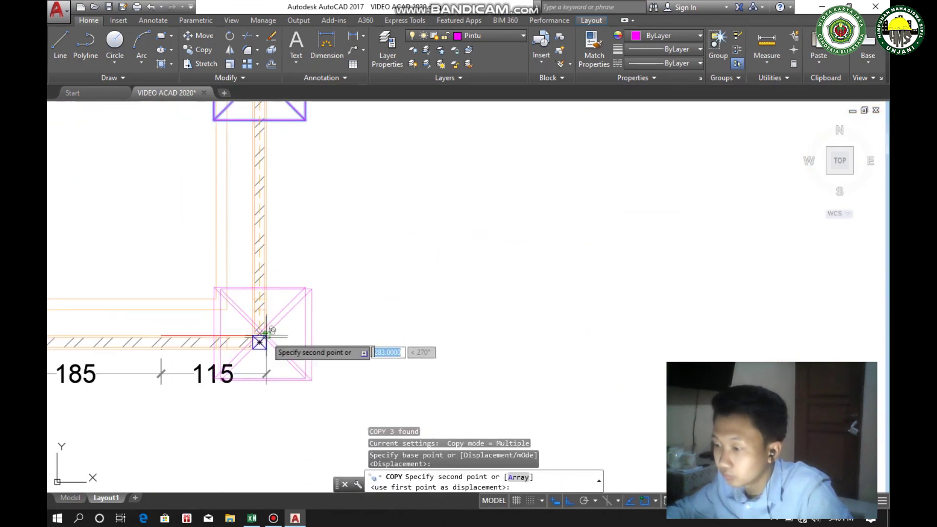
left_click(275, 307)
Copy the footing onto the right outer wall's columns beside the stairs and at the WC's lower wall
scroll(283, 300, "down", 2)
scroll(285, 304, "down", 3)
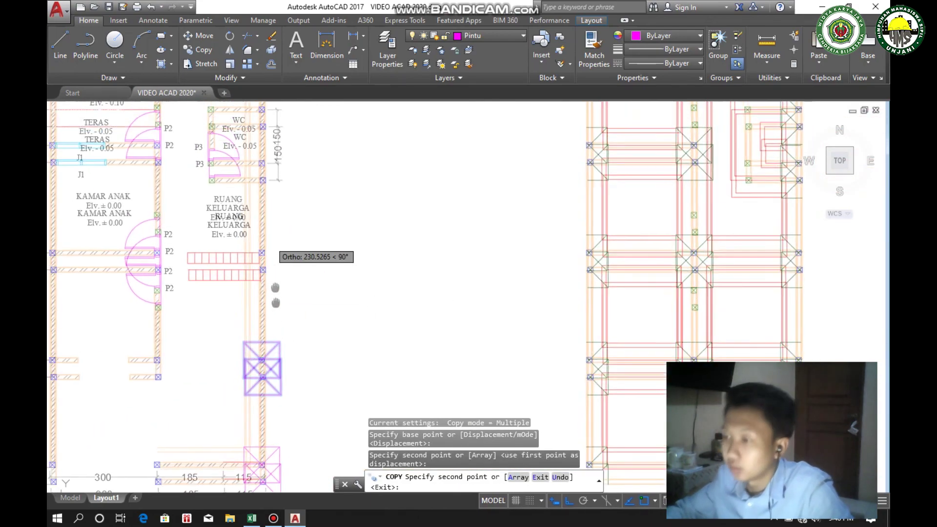
scroll(248, 263, "up", 5)
left_click(244, 238)
scroll(244, 238, "down", 4)
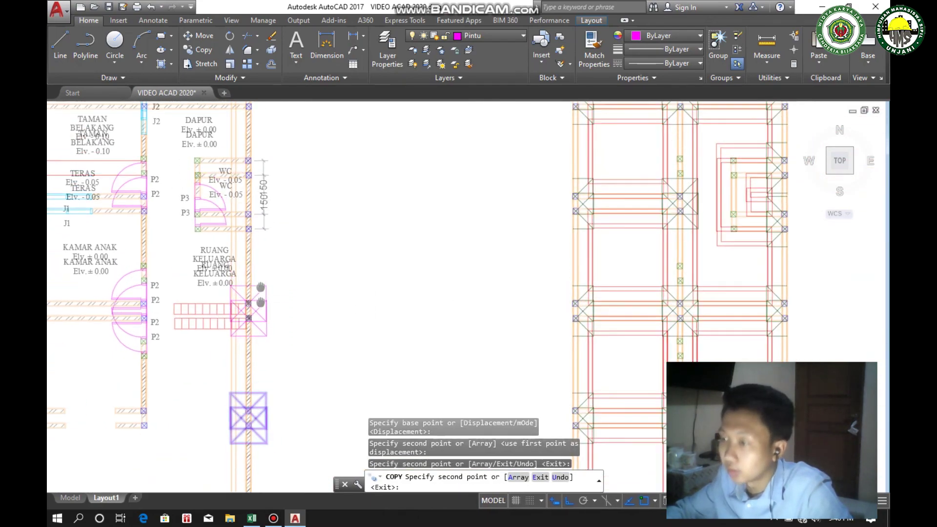
scroll(249, 253, "up", 7)
left_click(250, 240)
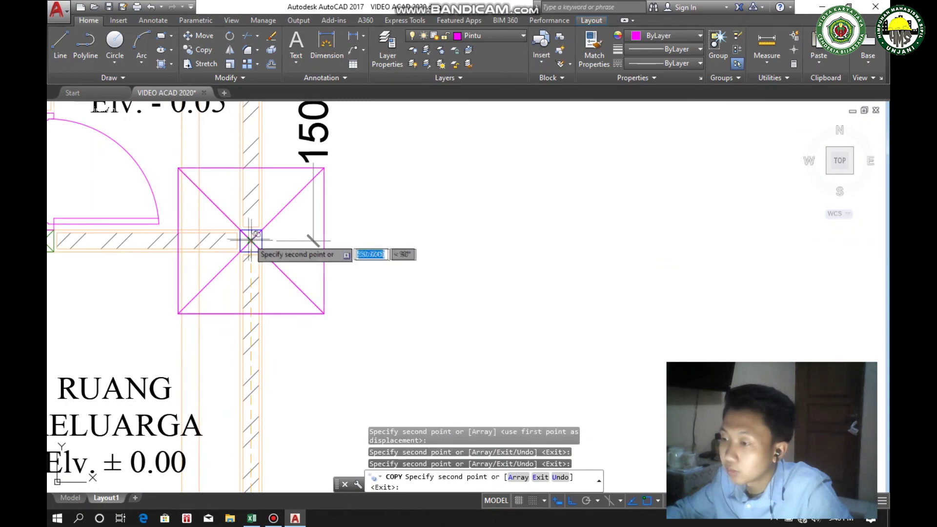
Copy the footing onto the right outer wall's columns at the WC's upper wall and DAPUR's outer corner, then end the copying
scroll(249, 236, "down", 3)
scroll(253, 220, "up", 4)
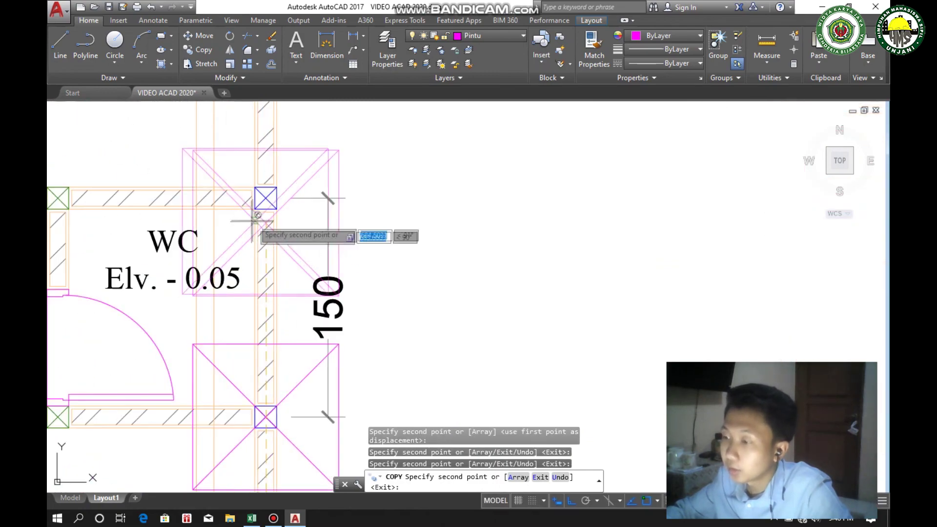
left_click(266, 199)
scroll(266, 199, "down", 3)
scroll(272, 191, "up", 3)
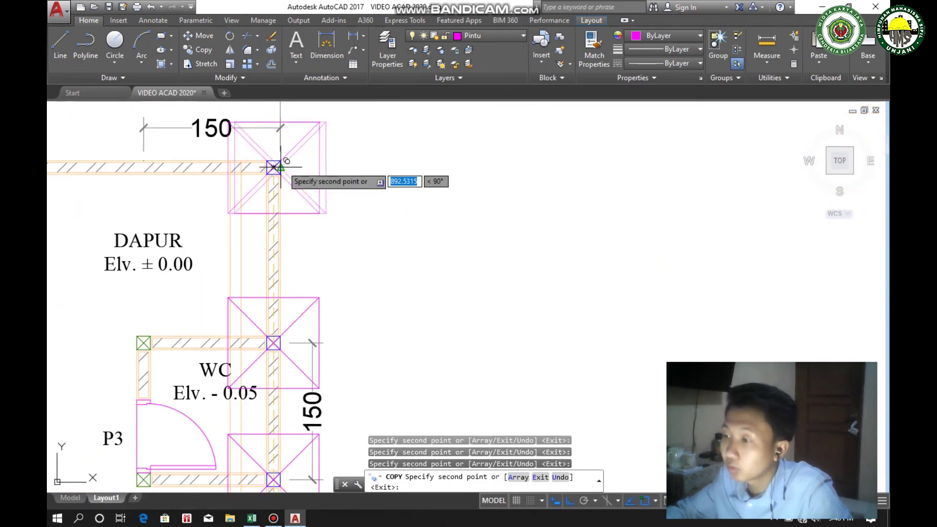
scroll(263, 244, "down", 5)
middle_click_drag(263, 244, 333, 234)
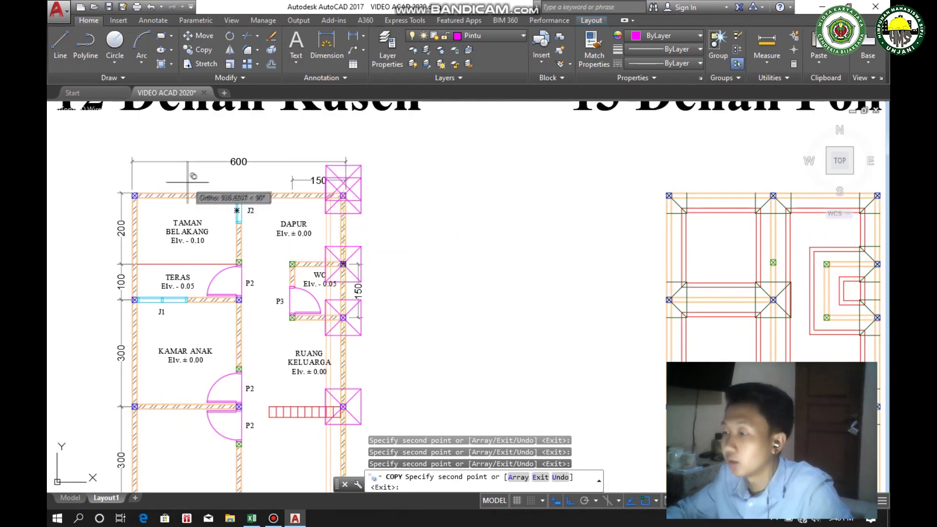
key("Escape")
Examine the finished 13 Denah Pondasi up close, checking the footings and offset foundation lines around the central columns and the WC
scroll(407, 309, "down", 2)
middle_click_drag(408, 309, 397, 240)
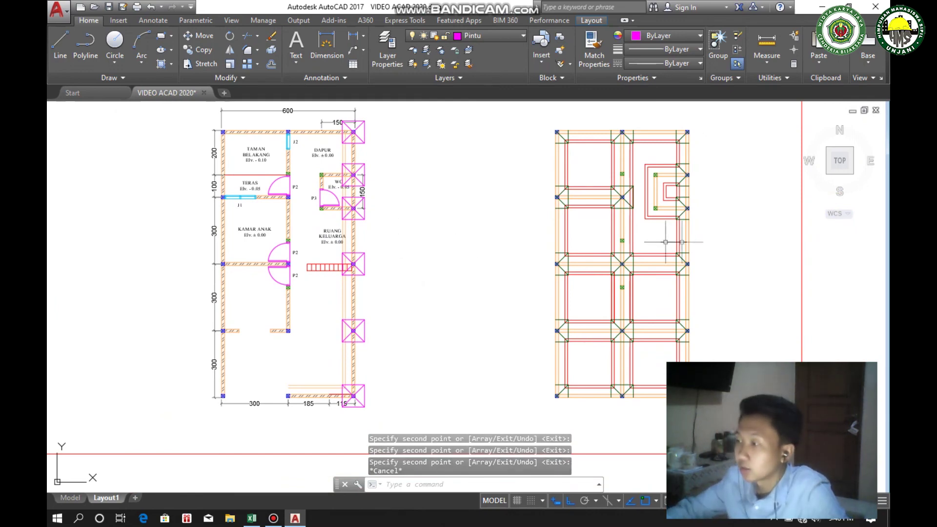
scroll(654, 215, "up", 2)
middle_click_drag(654, 215, 556, 266)
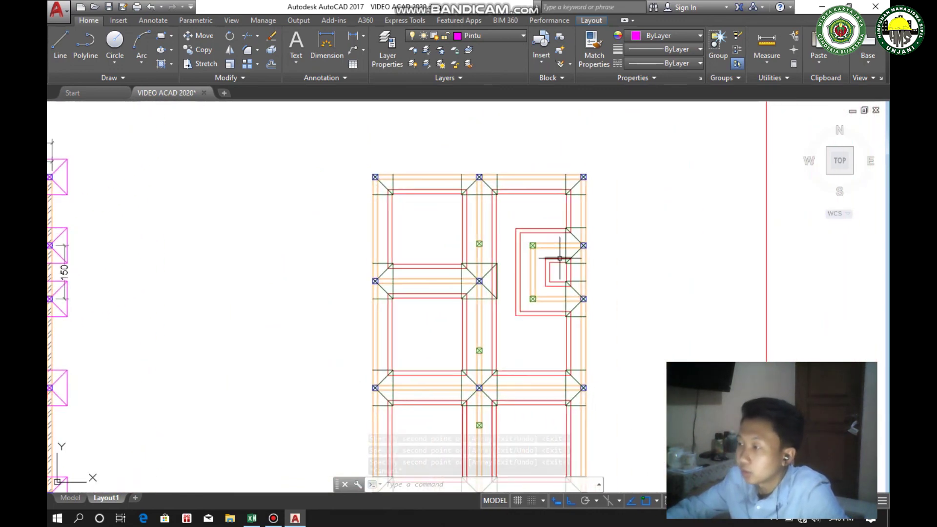
scroll(516, 240, "up", 2)
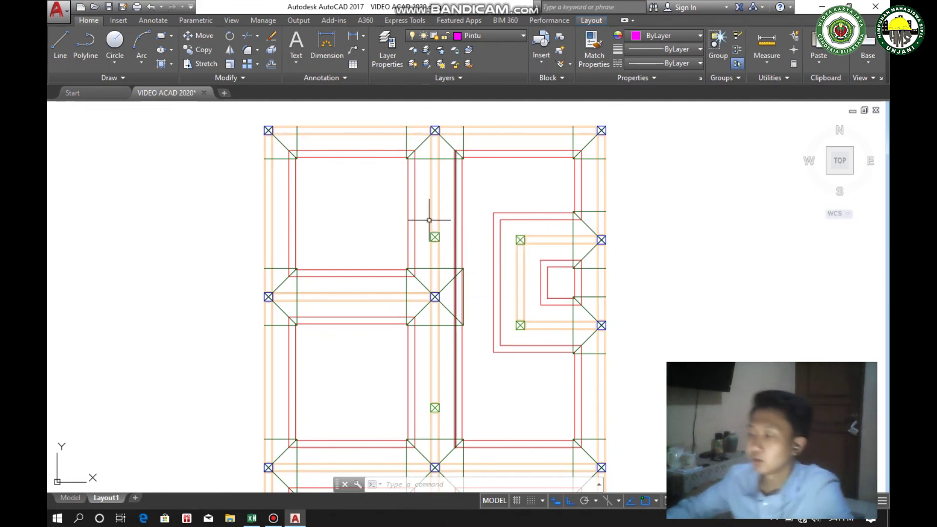
middle_click_drag(483, 306, 484, 304)
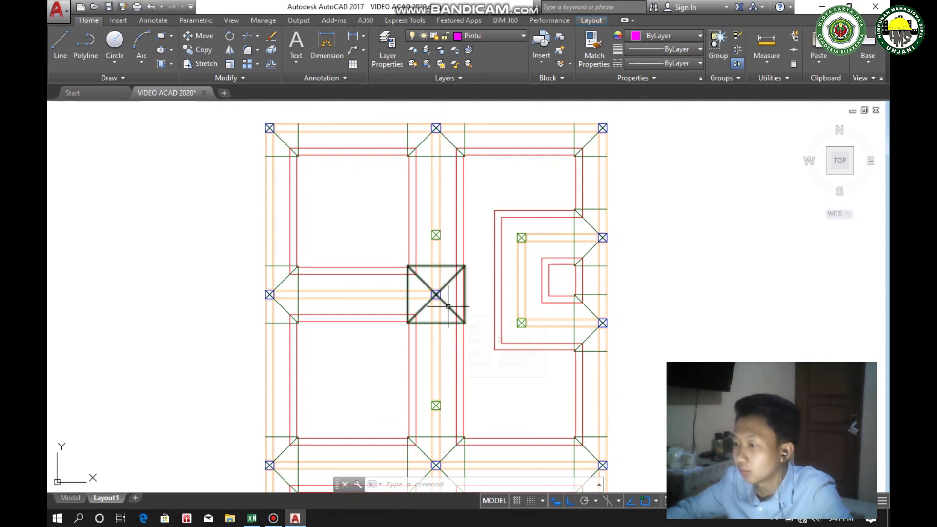
mouse_move(447, 306)
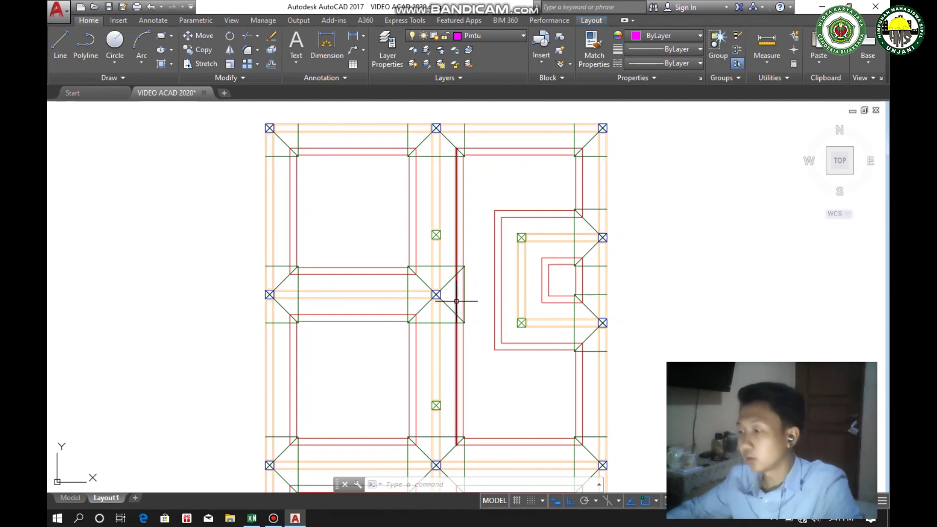
scroll(522, 314, "down", 4)
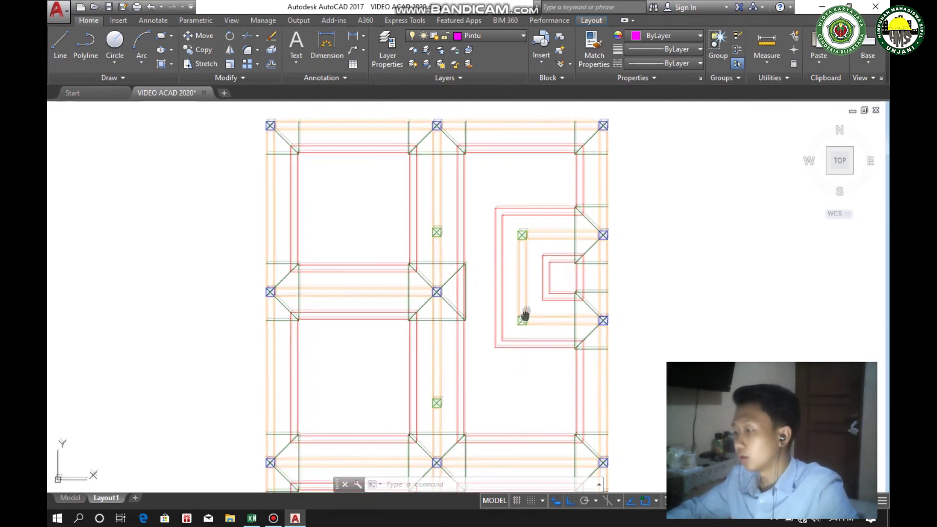
scroll(556, 343, "up", 2)
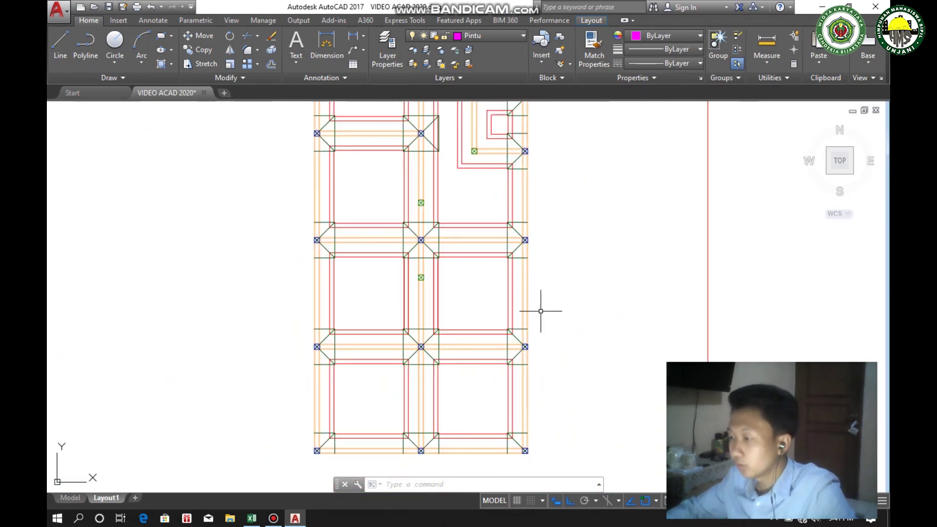
Review the row of plans from 9 Denah Rumah to 13 Denah Pondasi, comparing 12 Denah Kusen with the foundation plan
scroll(539, 309, "down", 5)
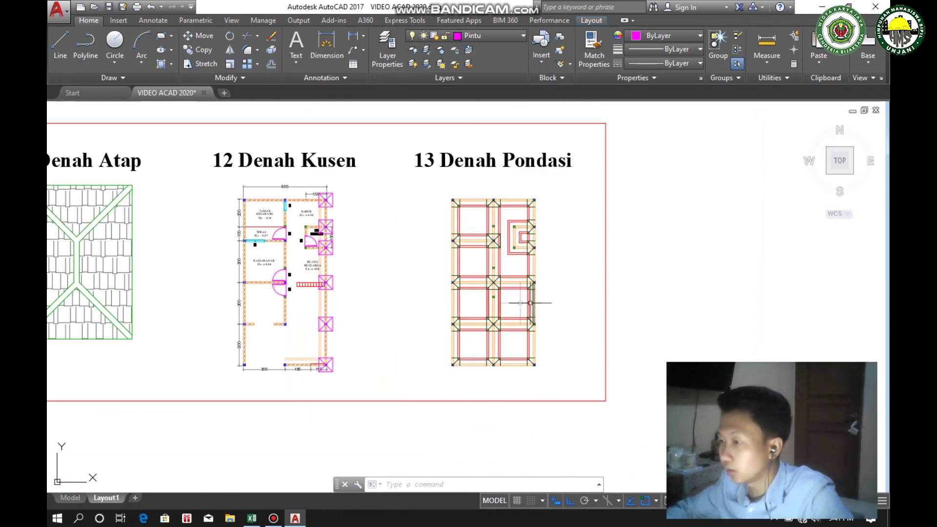
scroll(535, 298, "down", 3)
middle_click_drag(431, 279, 498, 263)
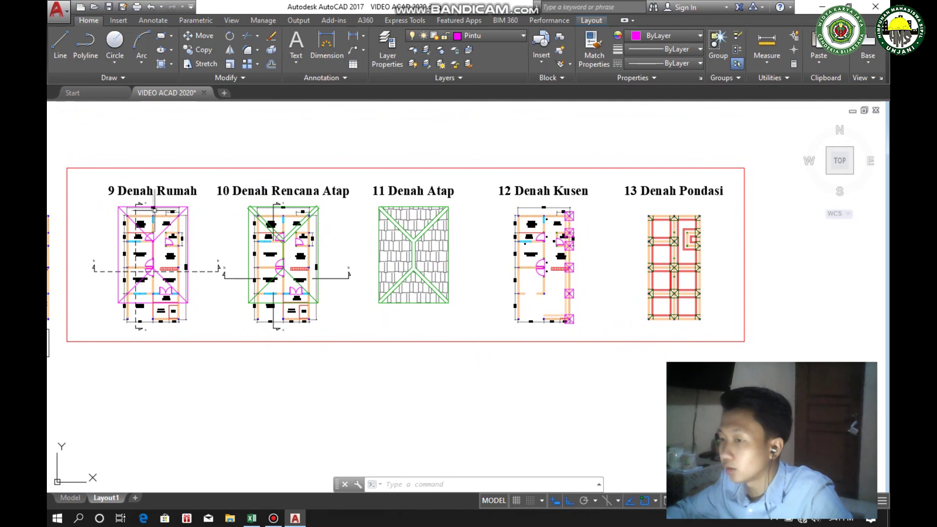
scroll(151, 196, "up", 2)
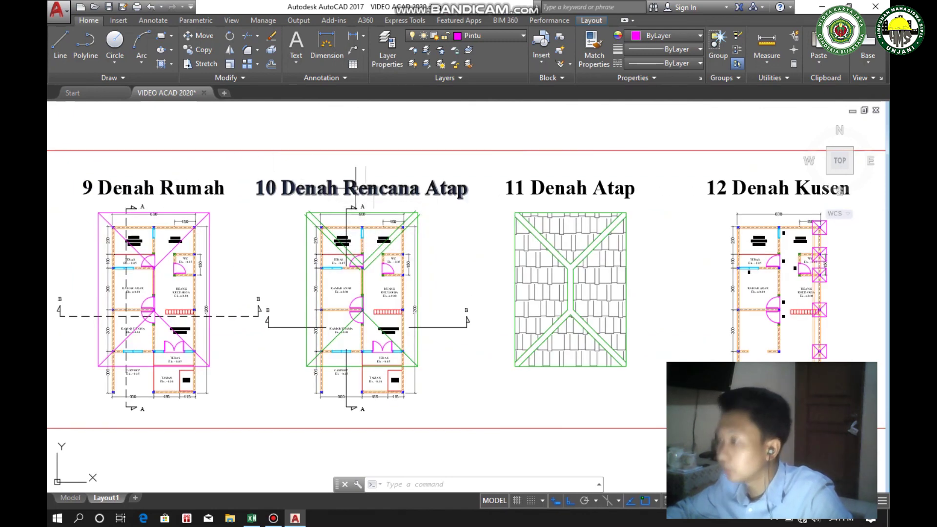
middle_click_drag(617, 181, 296, 182)
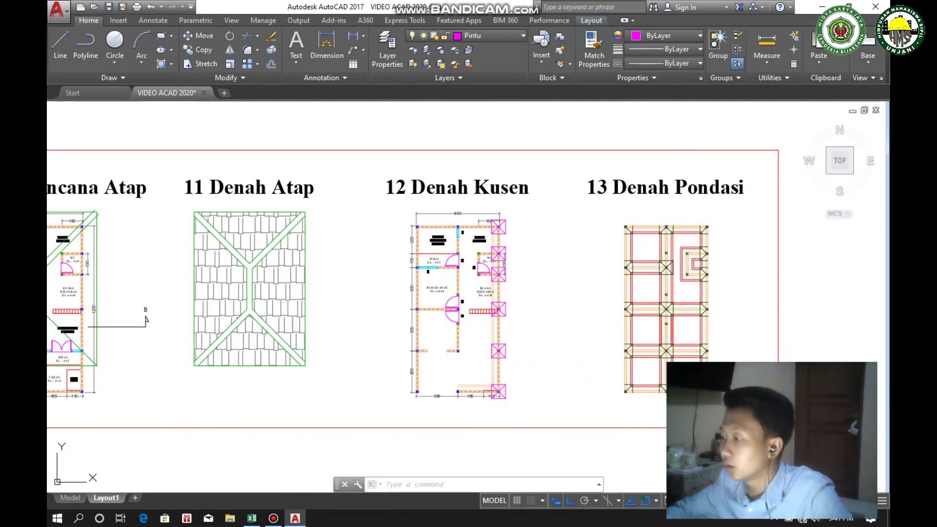
scroll(707, 386, "up", 2)
scroll(707, 386, "down", 2)
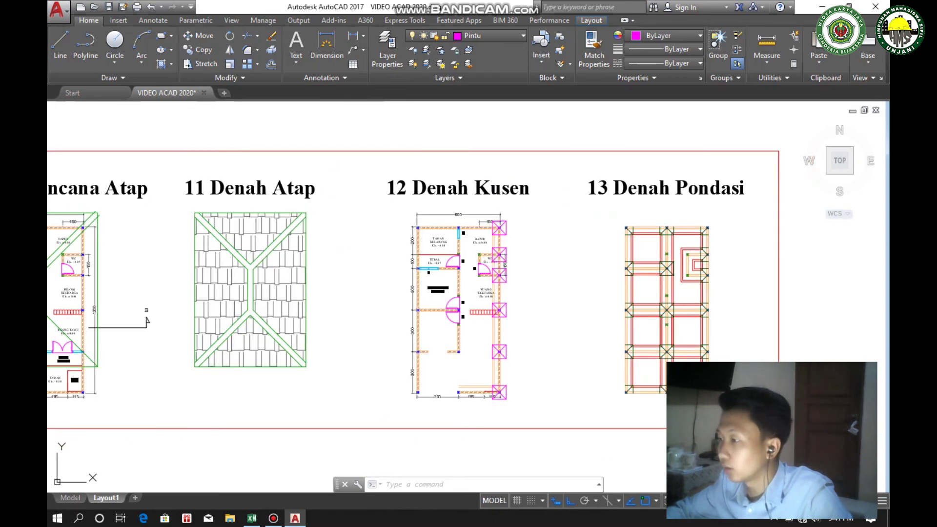
scroll(707, 317, "up", 2)
scroll(697, 316, "down", 2)
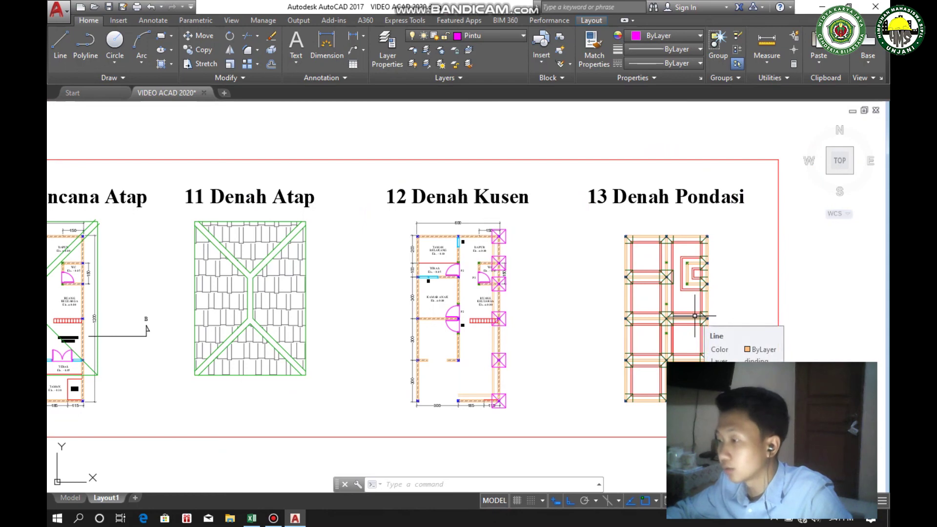
scroll(694, 316, "up", 2)
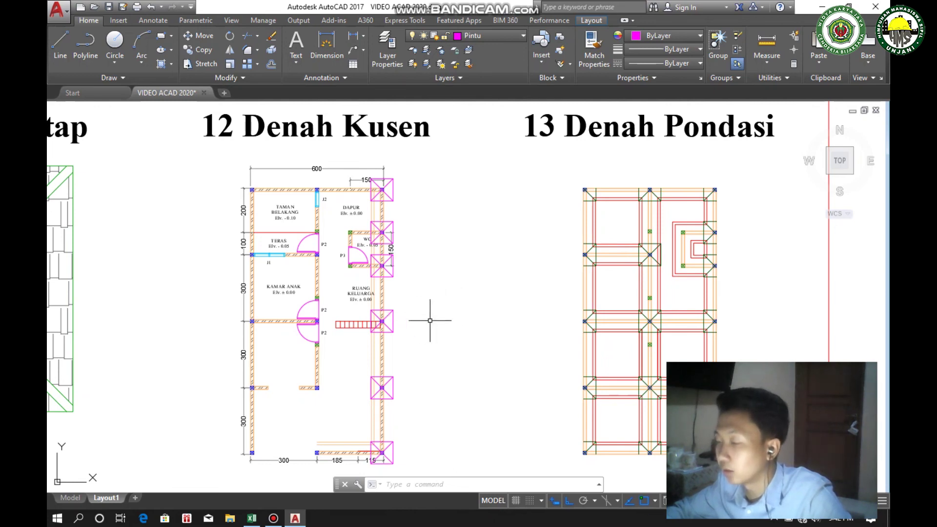
scroll(430, 321, "down", 2)
scroll(433, 327, "down", 2)
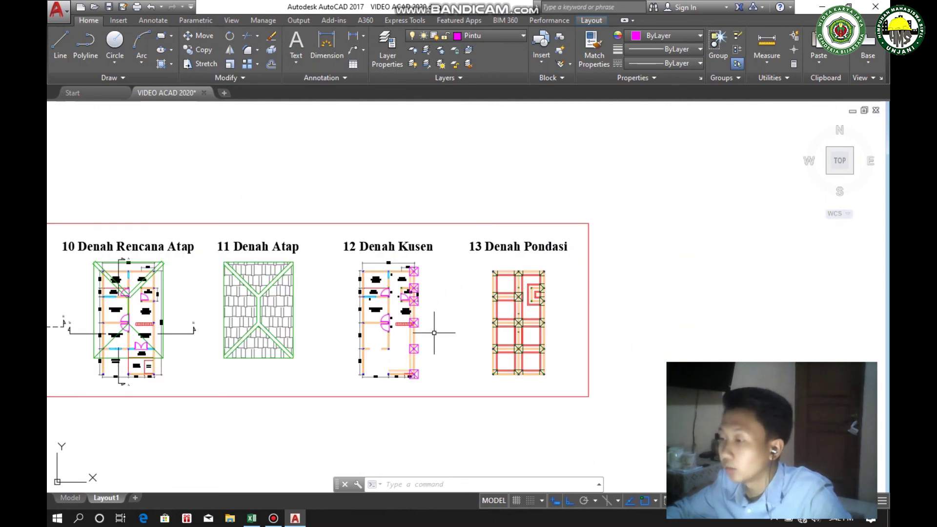
middle_click_drag(434, 333, 607, 306)
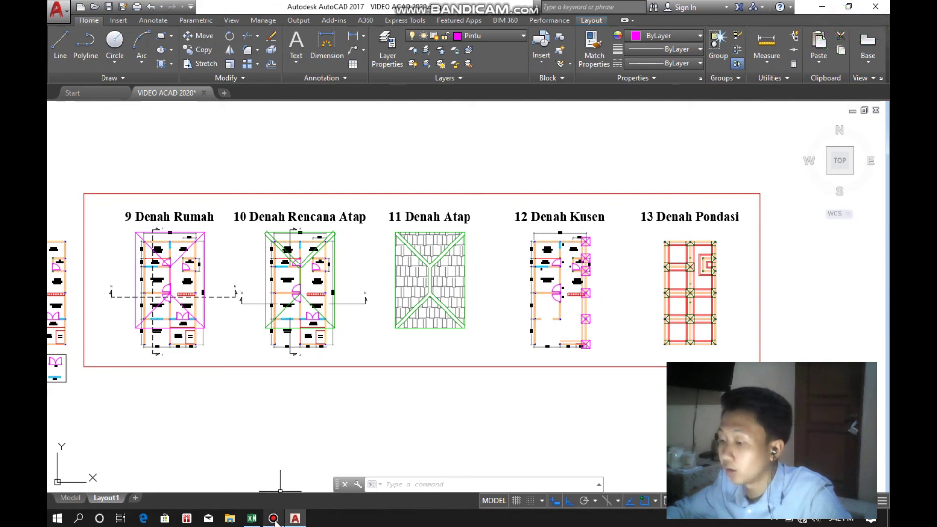
mouse_move(275, 518)
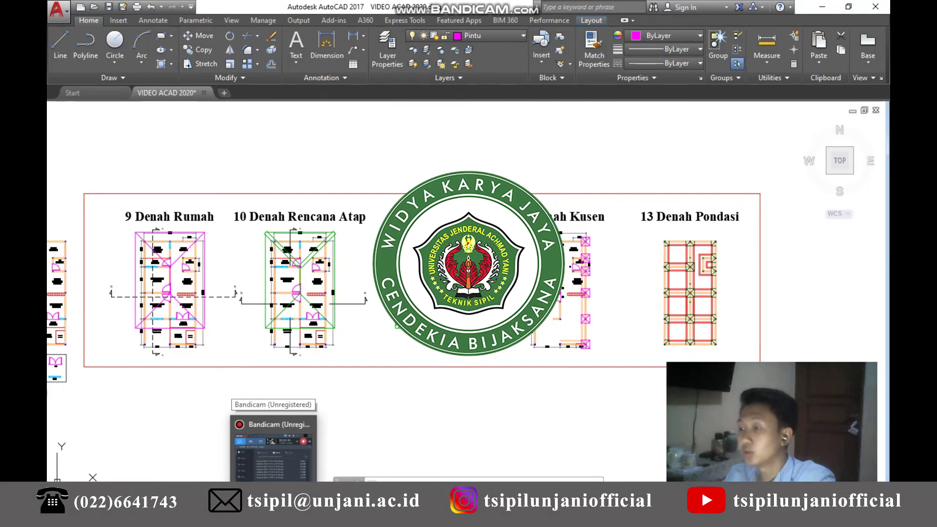